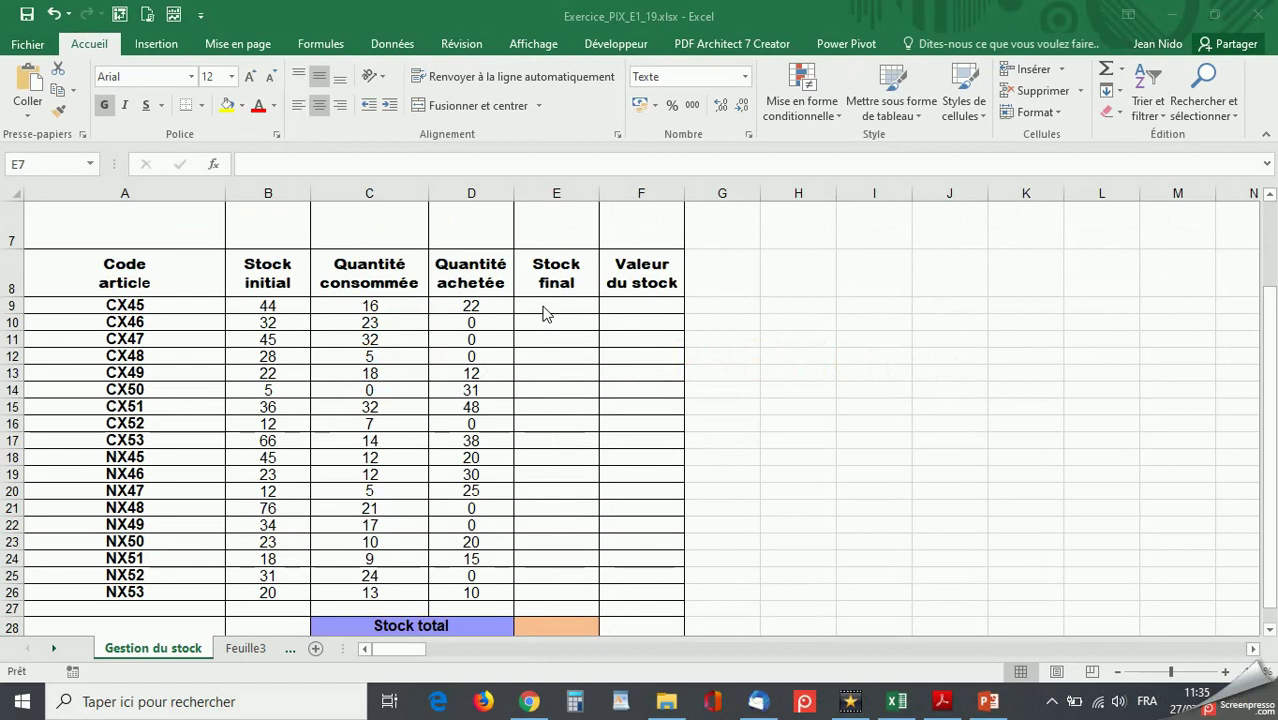
Enter =B9-C9+D9 in E9 so CX45's final stock reads 50
left_click(543, 308)
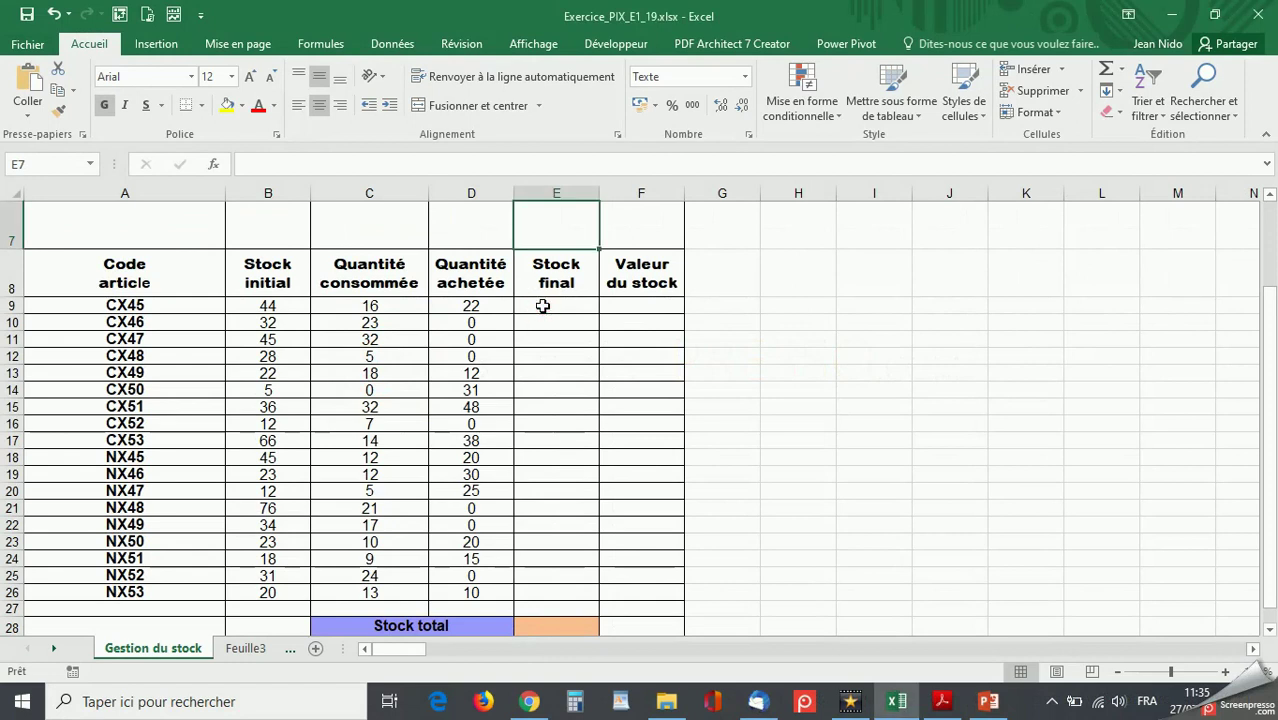
left_click(542, 306)
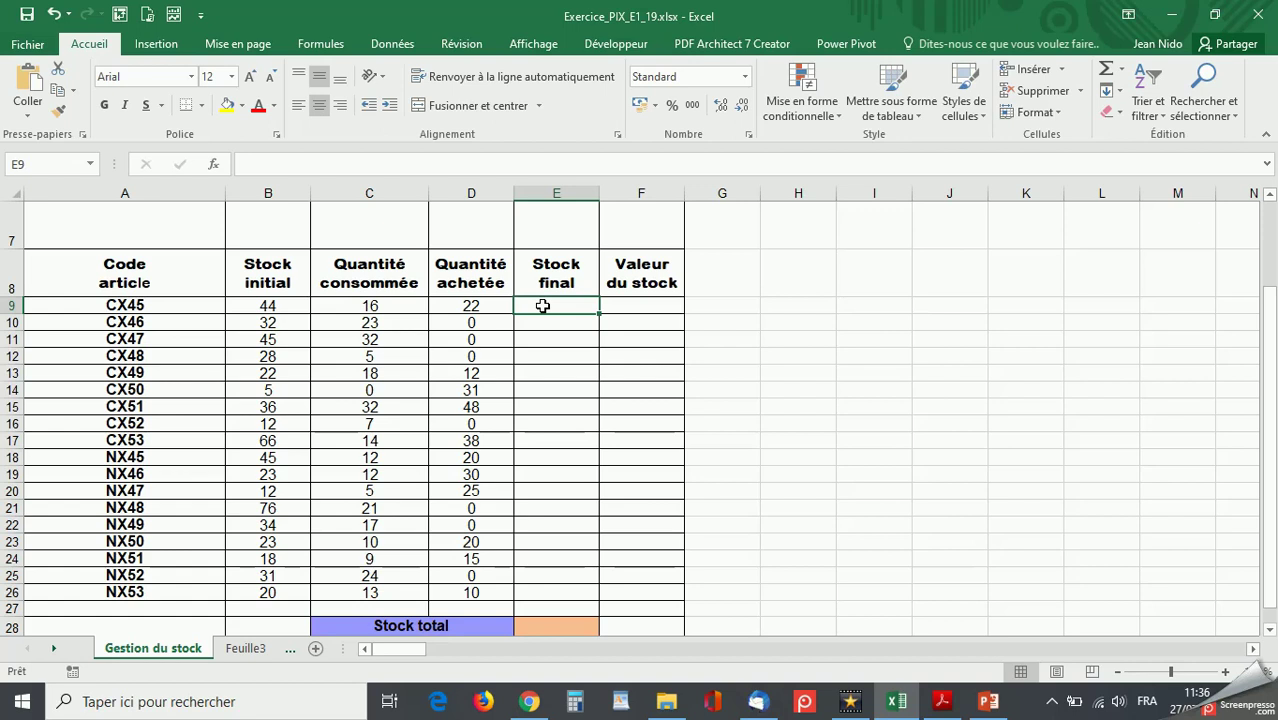
type("=")
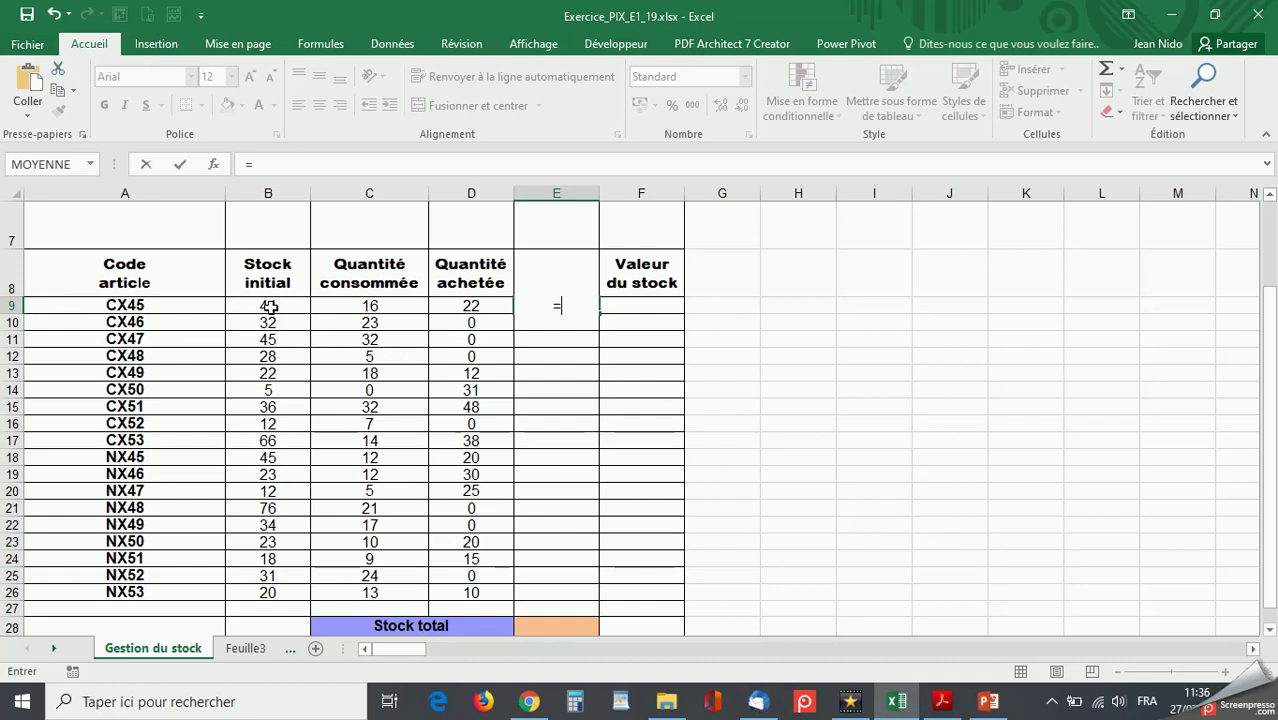
left_click(270, 308)
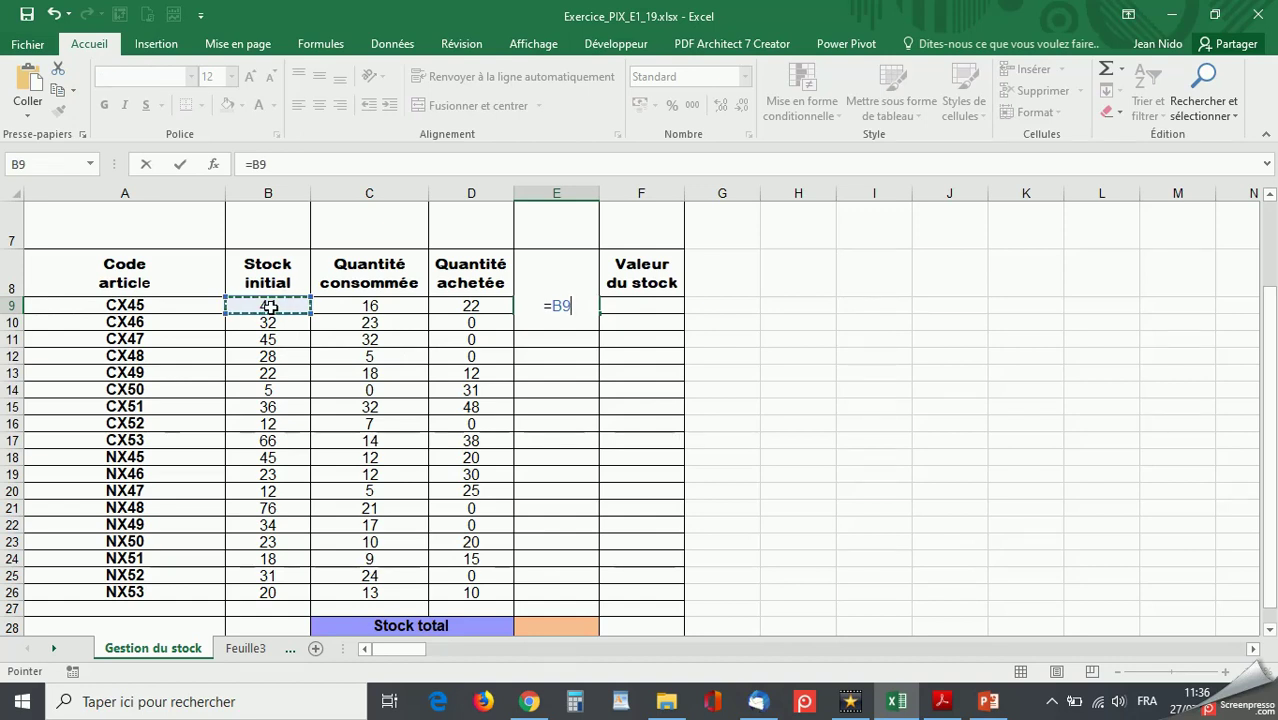
type("-")
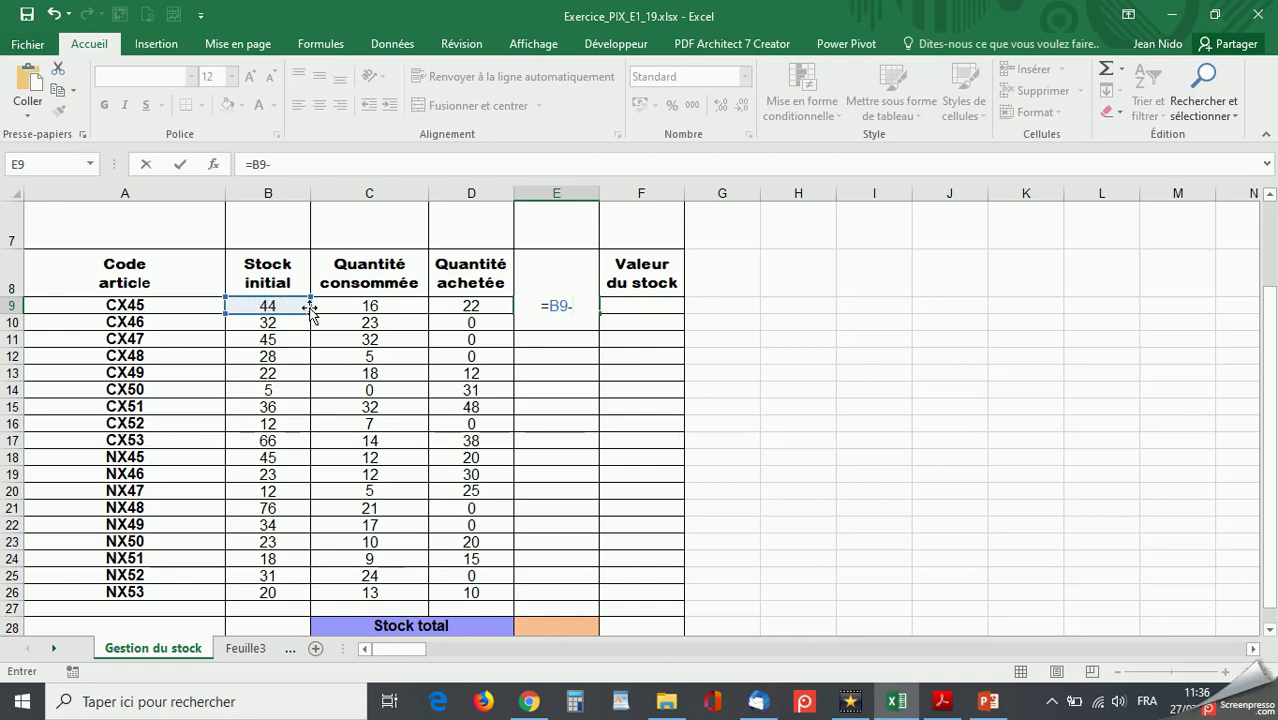
left_click(376, 307)
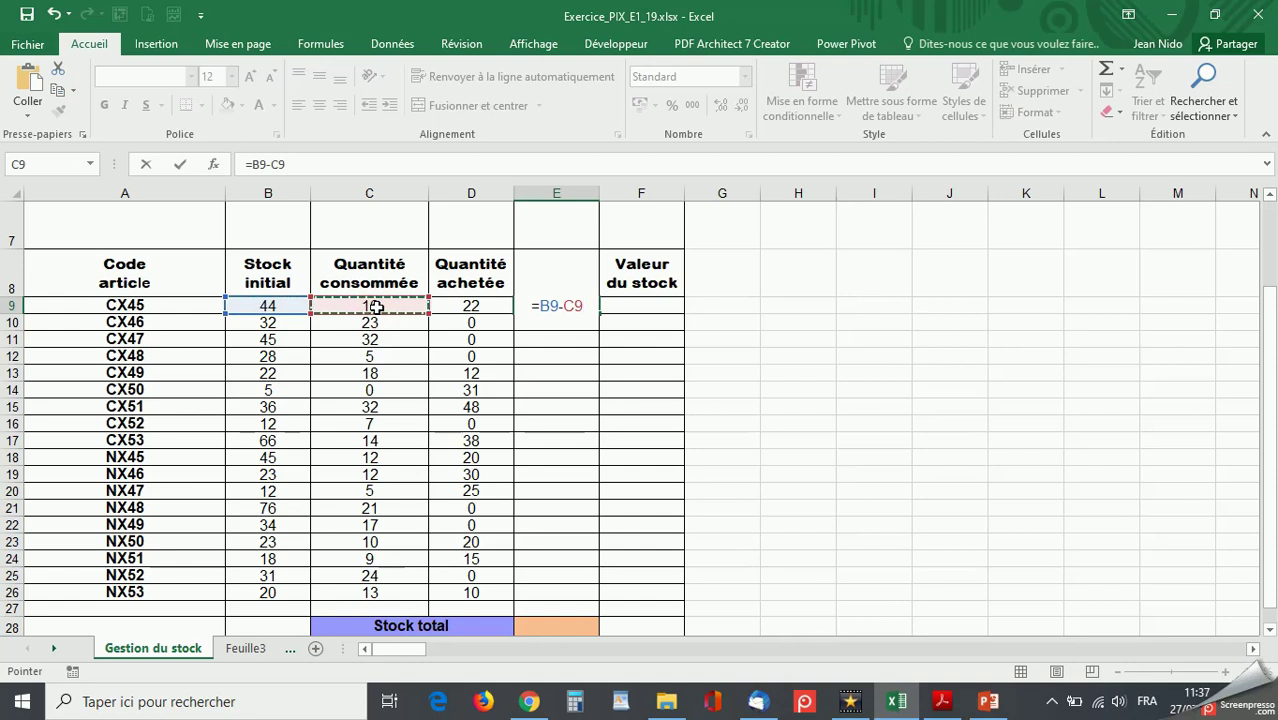
type("+")
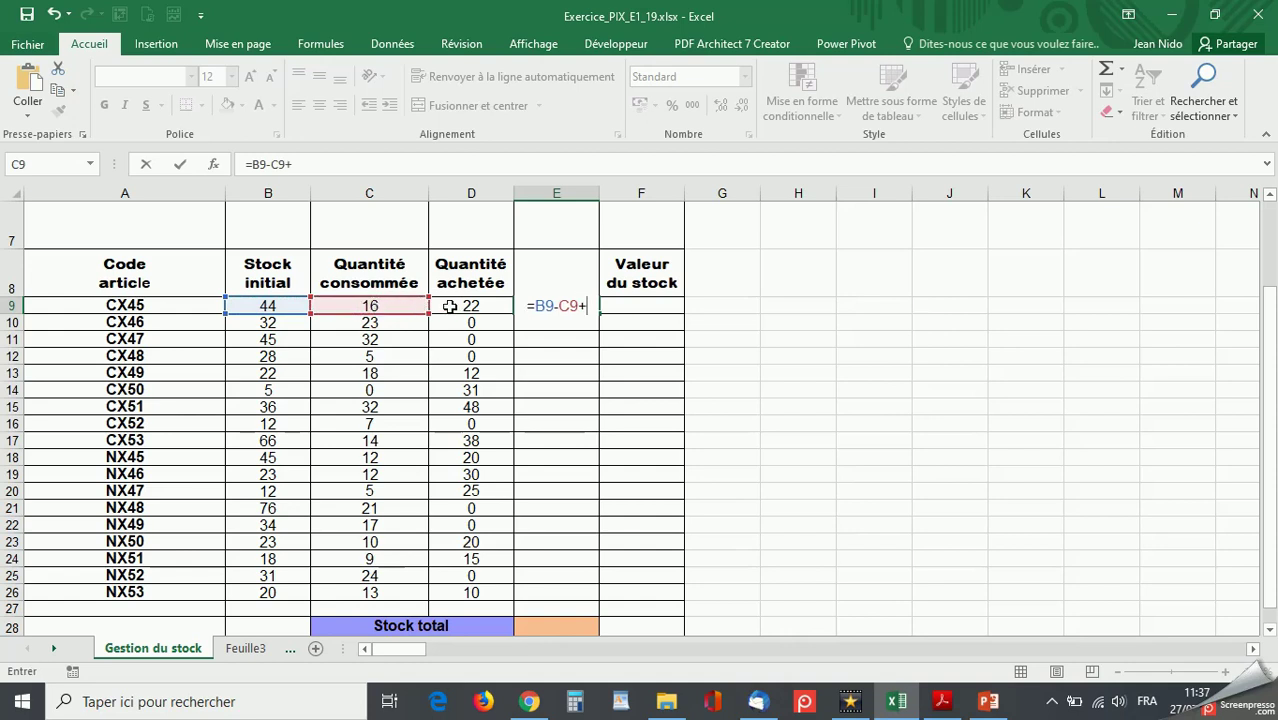
left_click(472, 305)
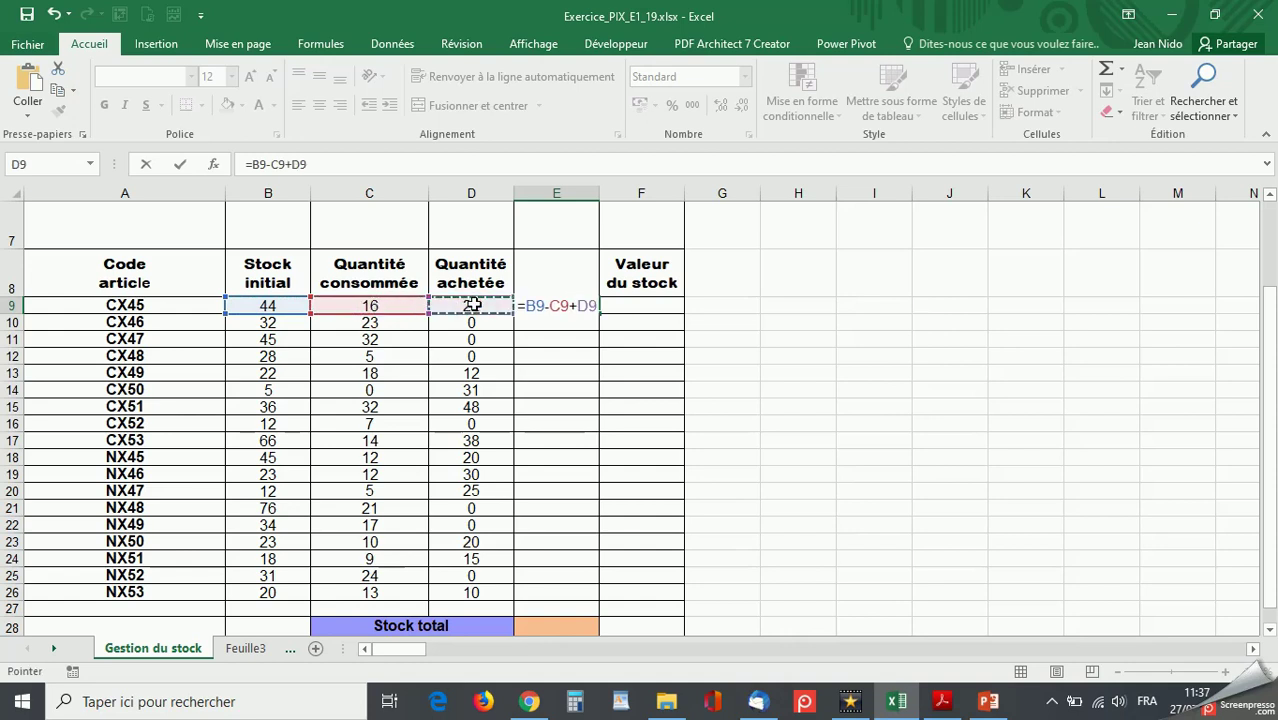
key("Return")
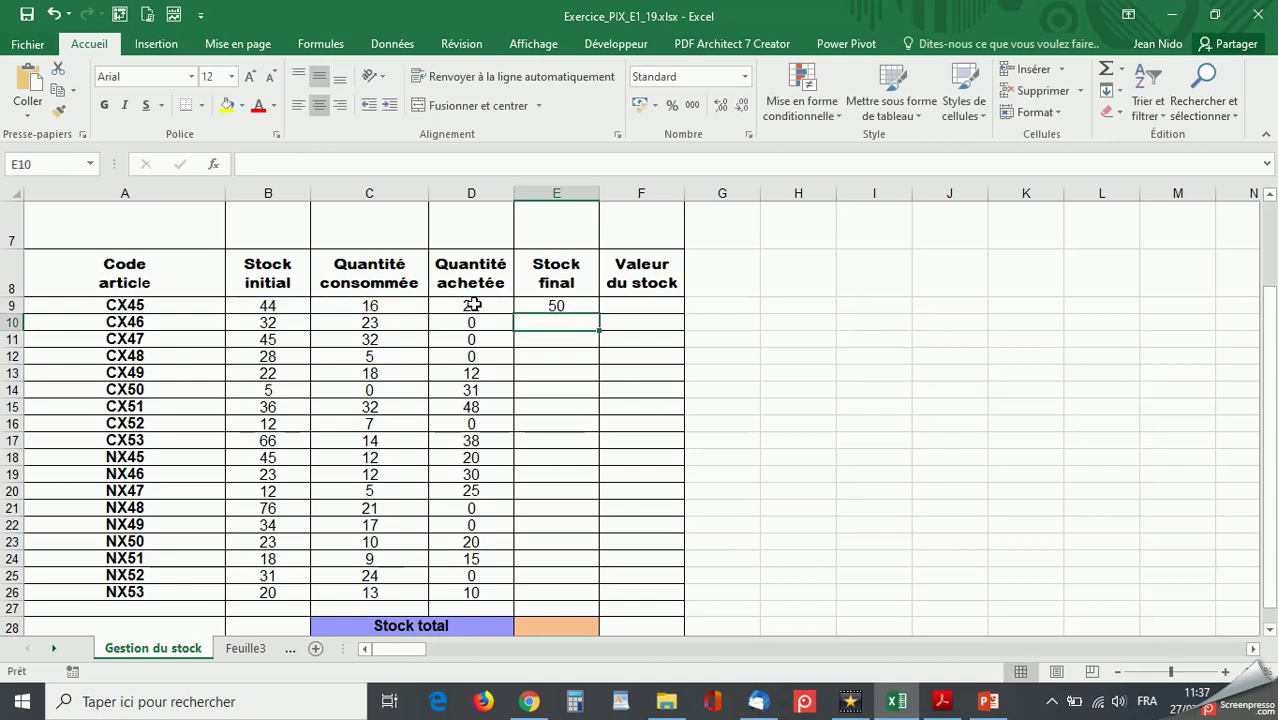
left_click(557, 307)
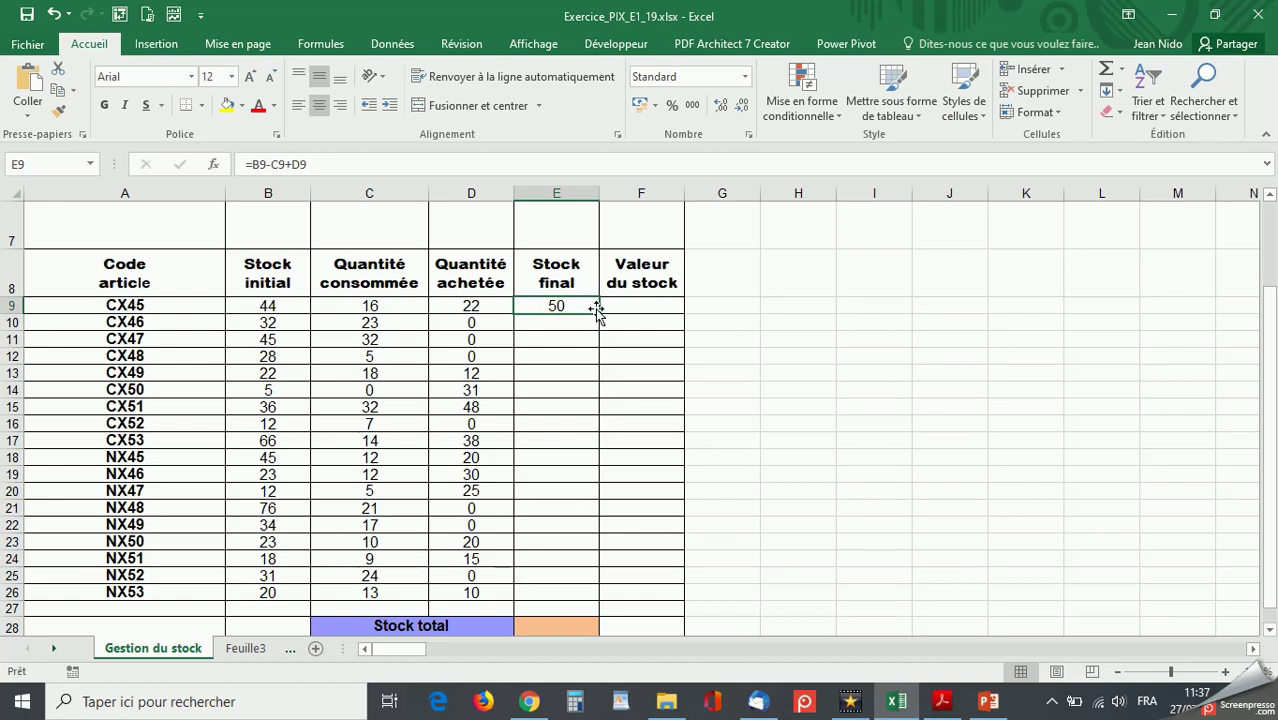
Copy the E9 final-stock formula down through E26 for every article to NX53
left_click_drag(598, 312, 600, 598)
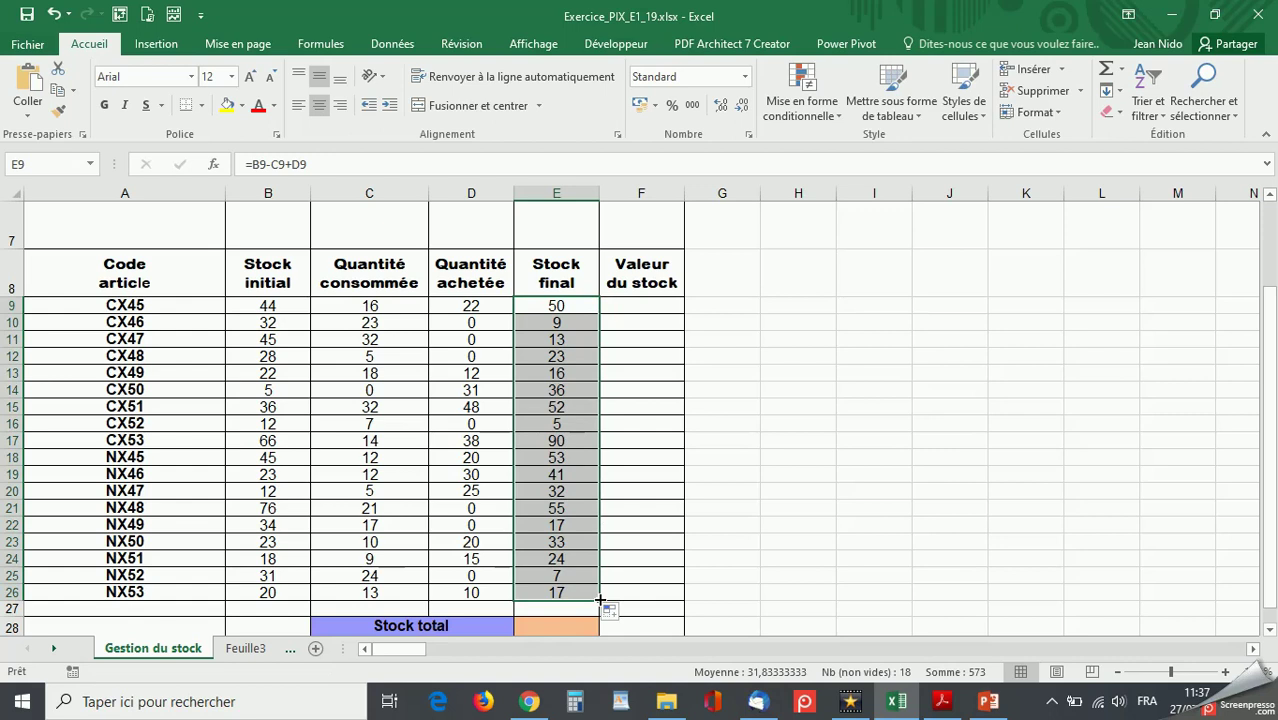
left_click(54, 14)
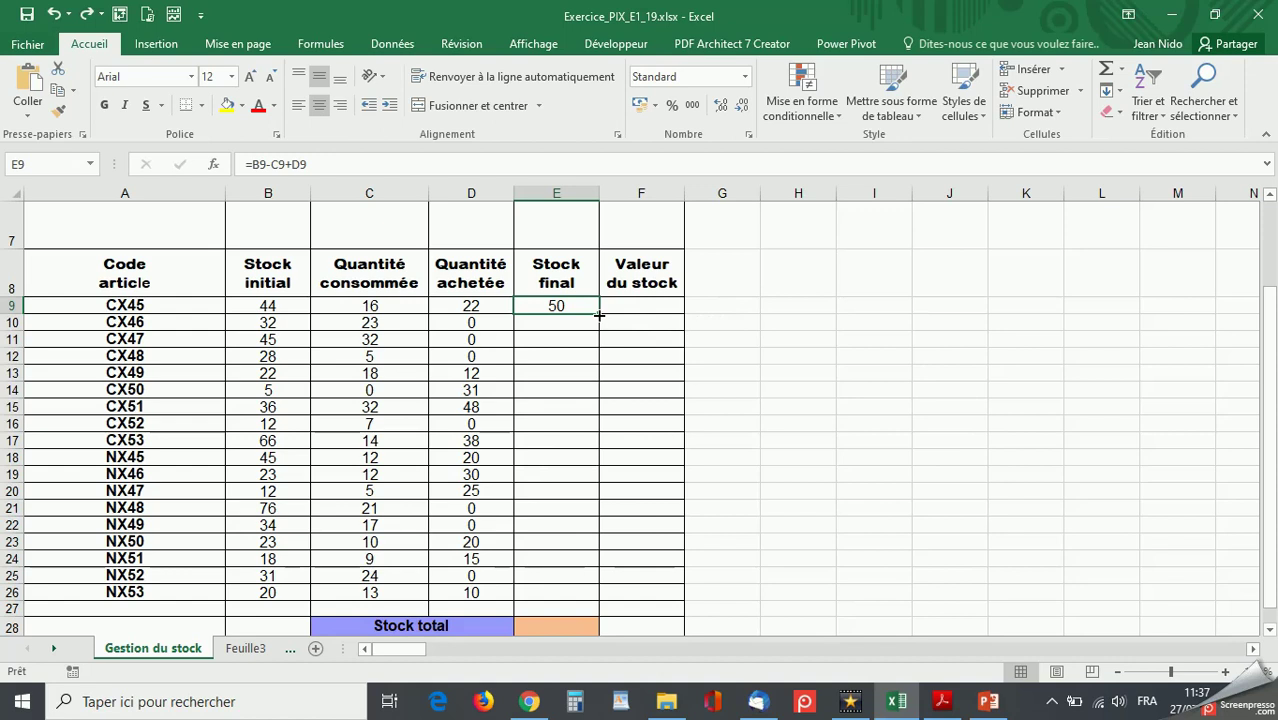
double_click(598, 314)
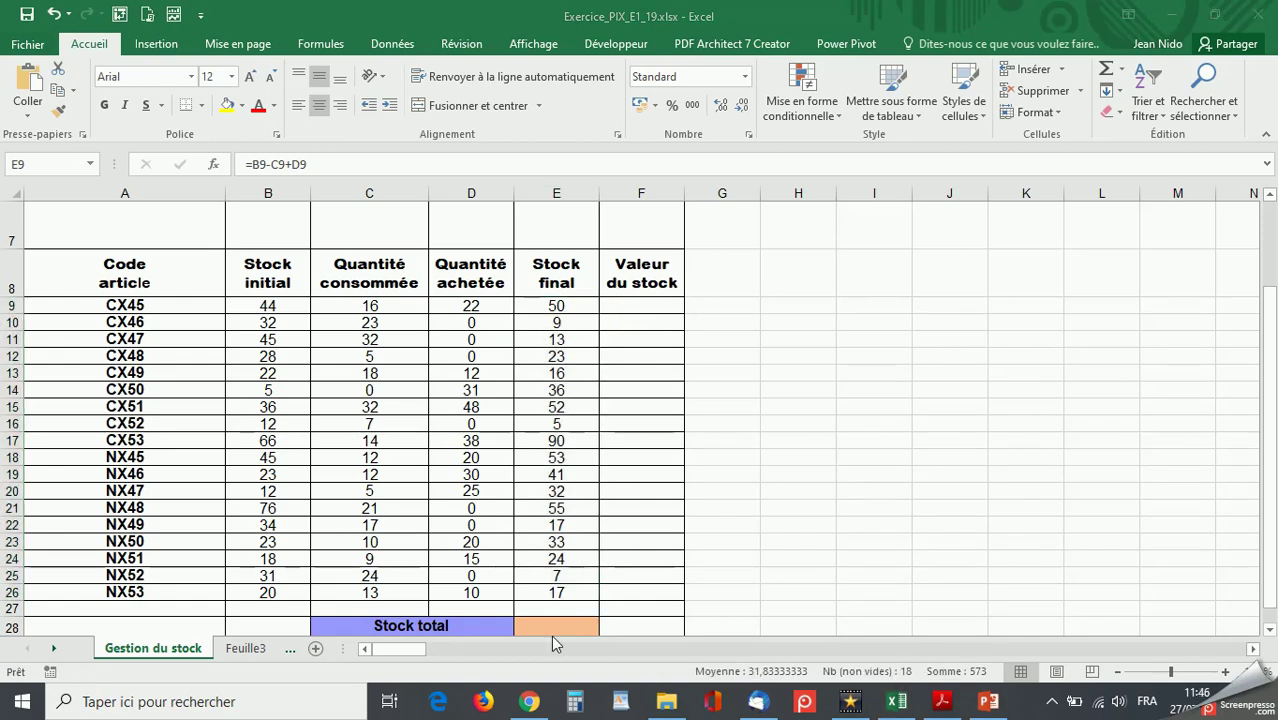
left_click(557, 305)
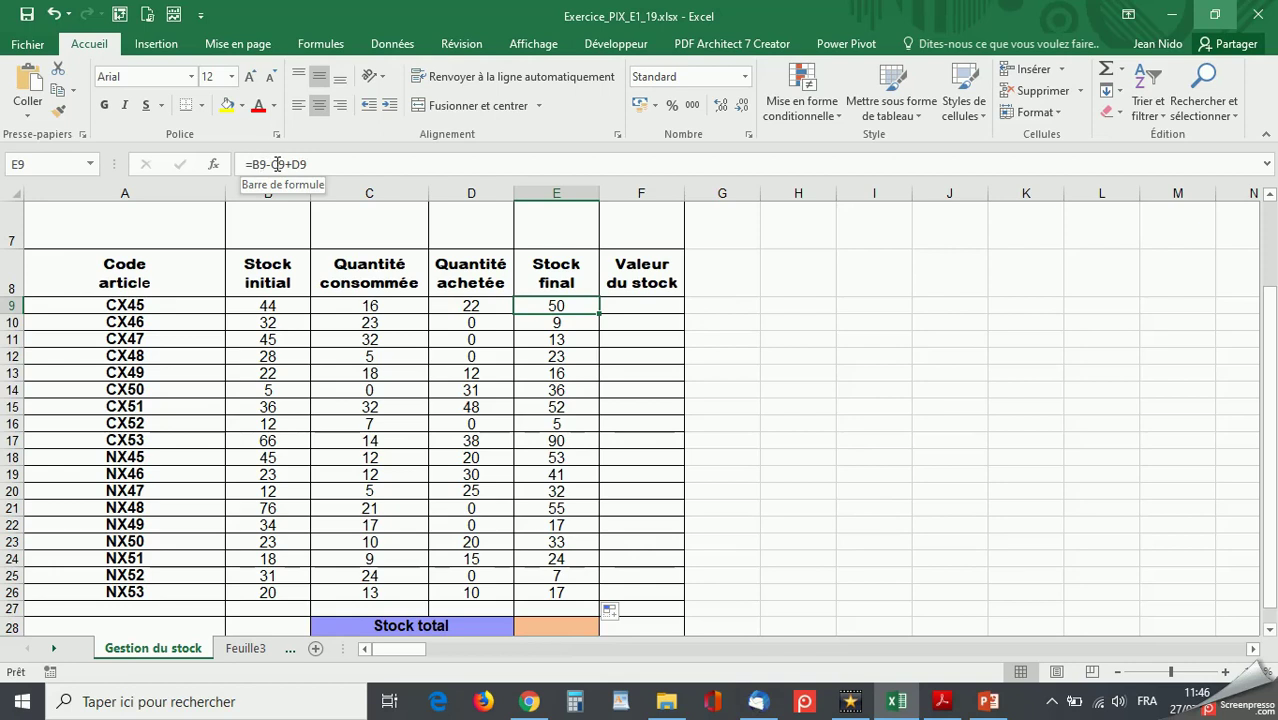
left_click(560, 323)
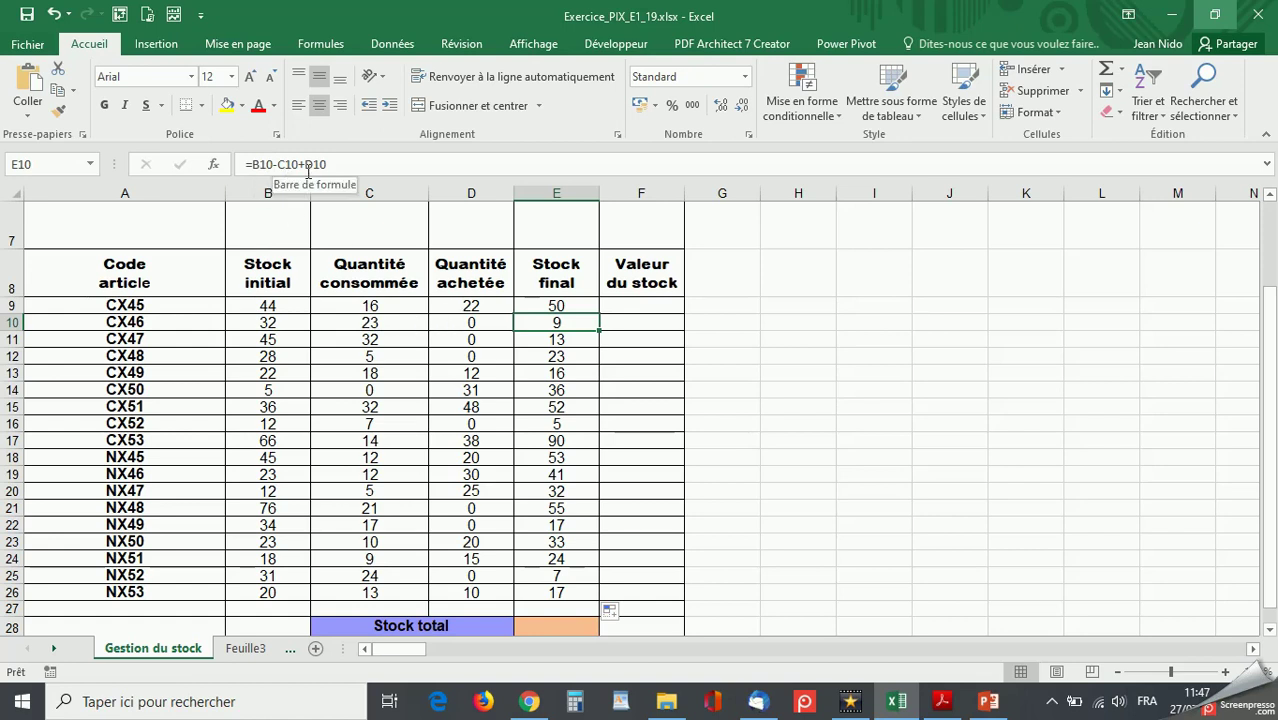
left_click(556, 345)
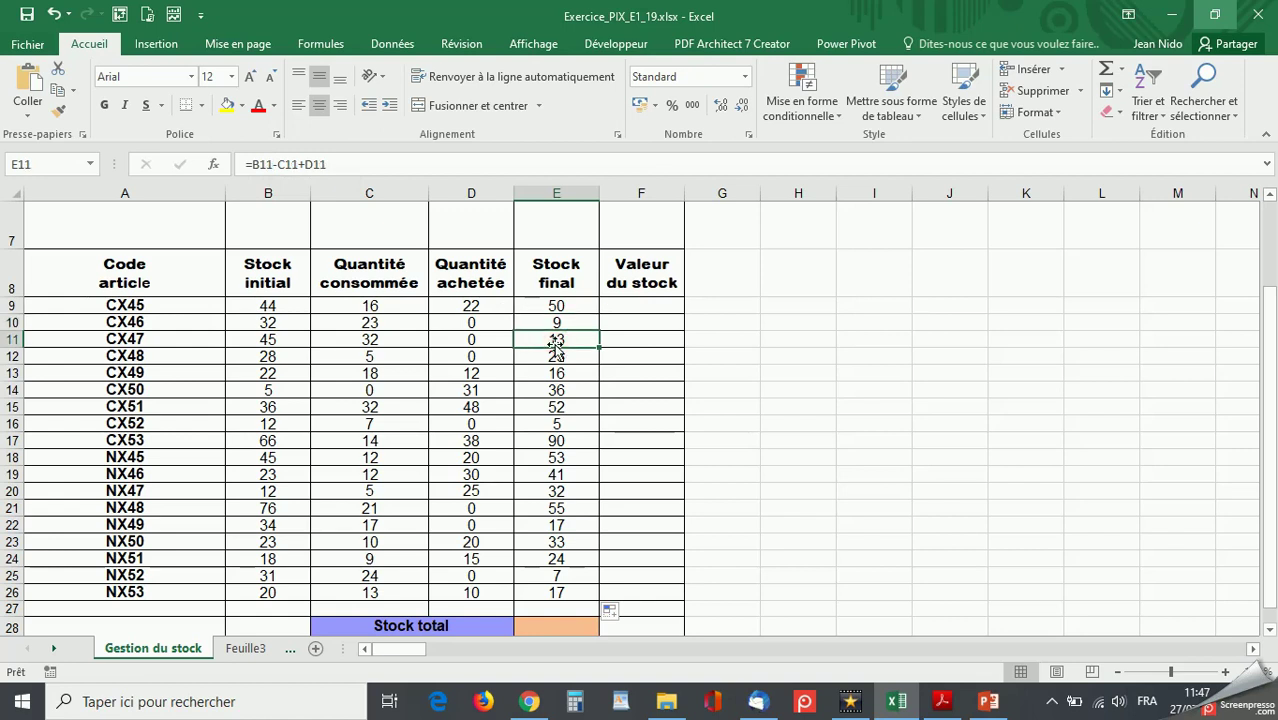
left_click(558, 356)
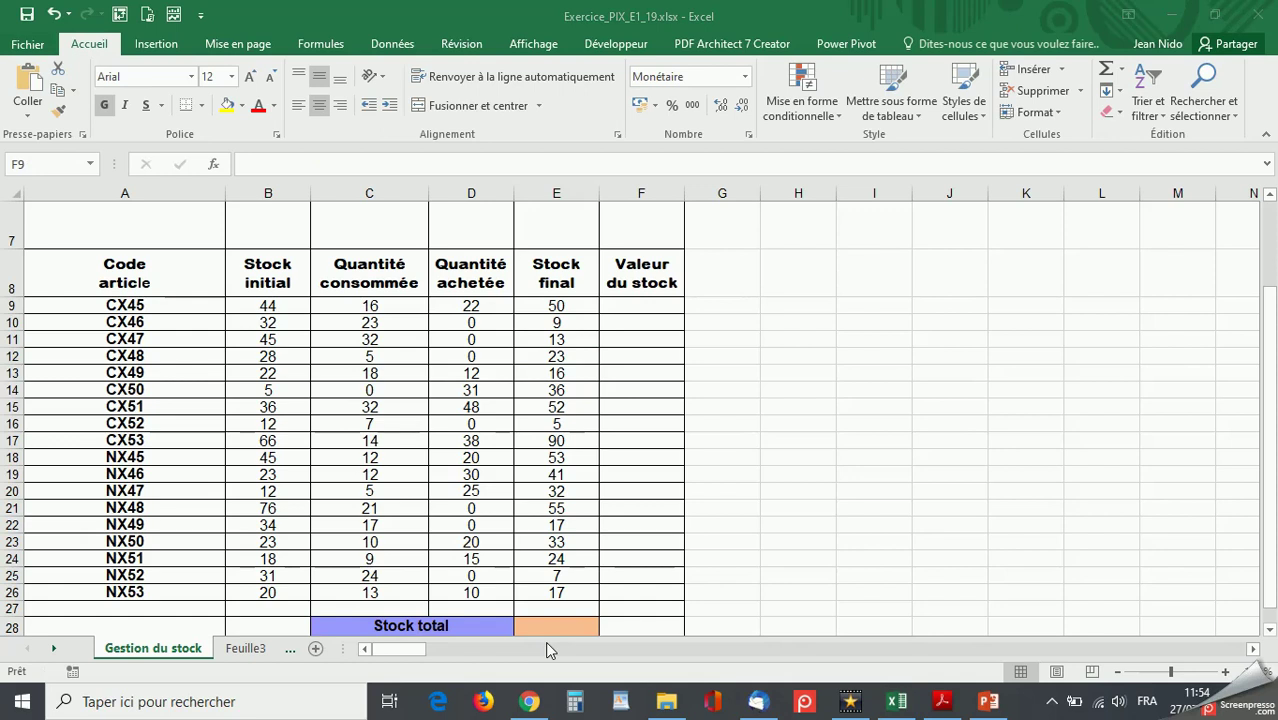
Enter =E9*B5 in F9, giving CX45 a stock value of 2 250 €
left_click(634, 308)
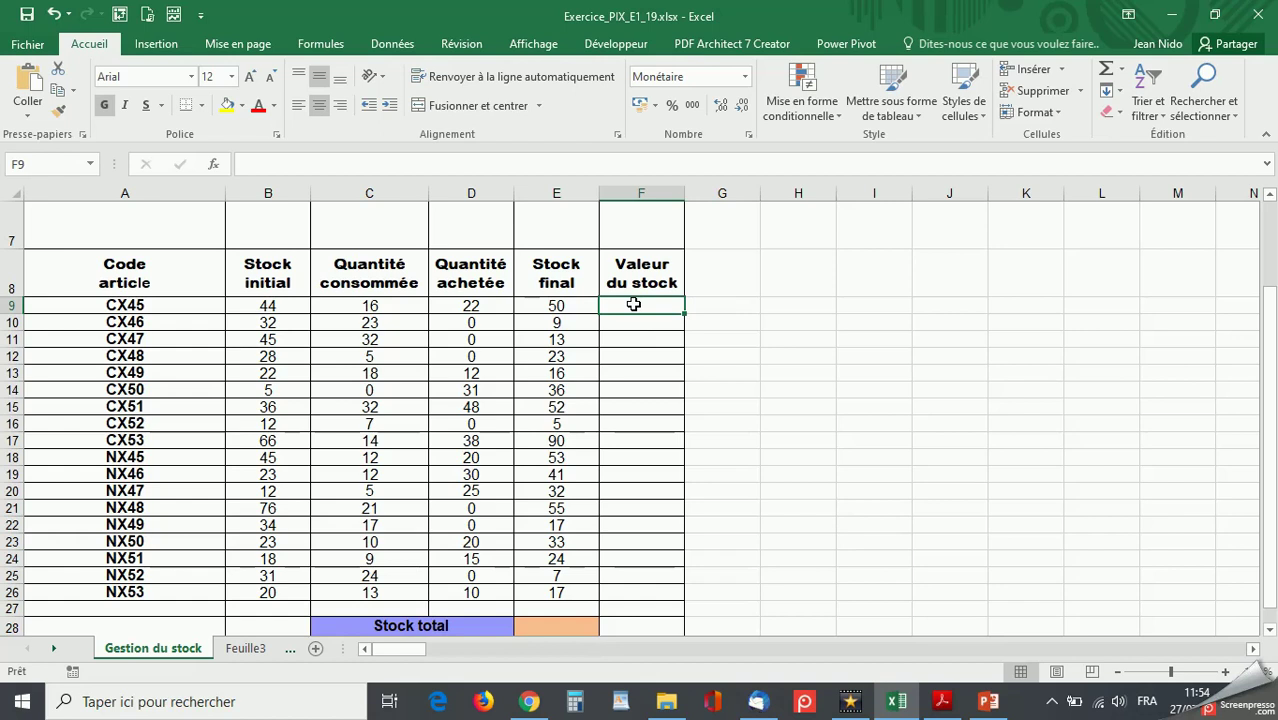
scroll(633, 304, "up", 2)
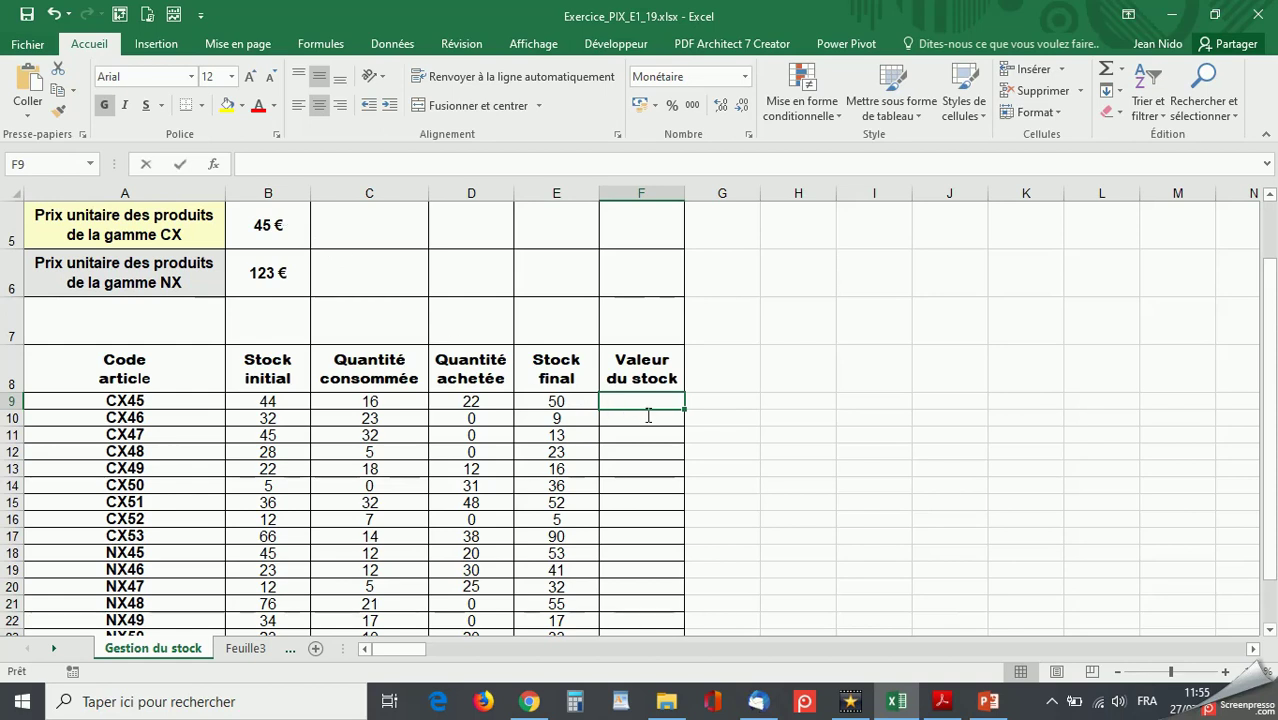
type("=")
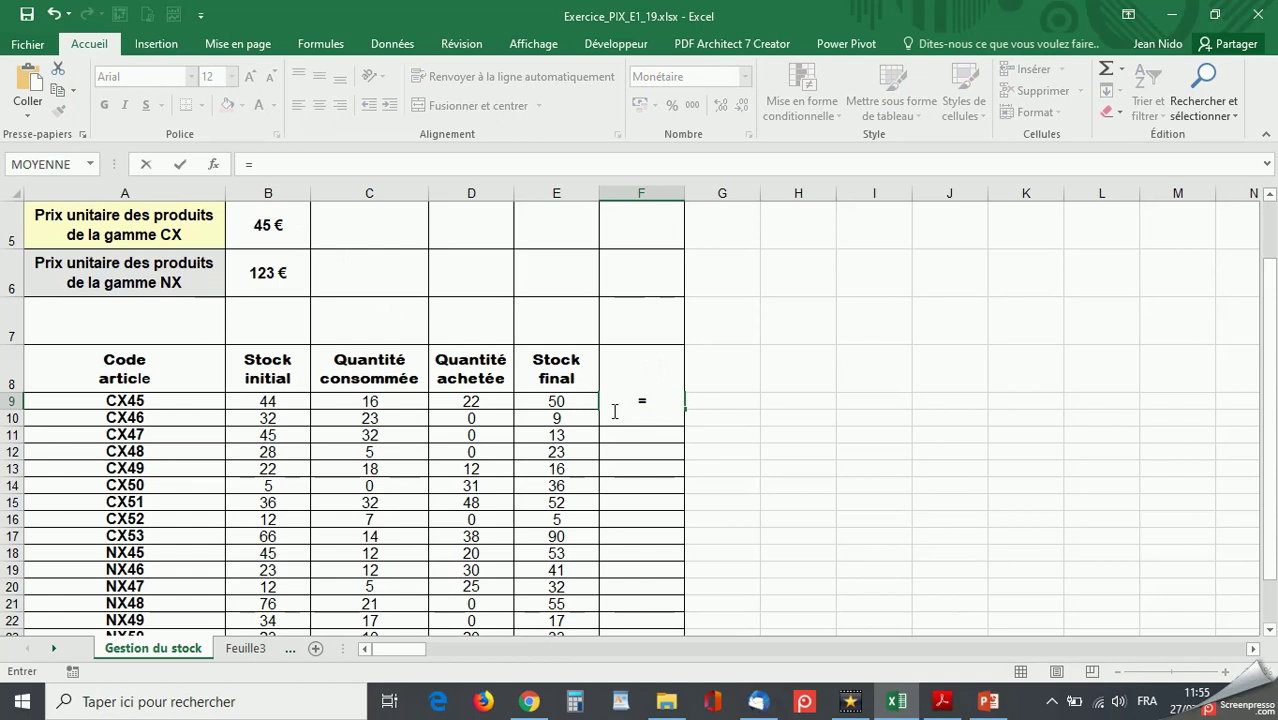
left_click(561, 401)
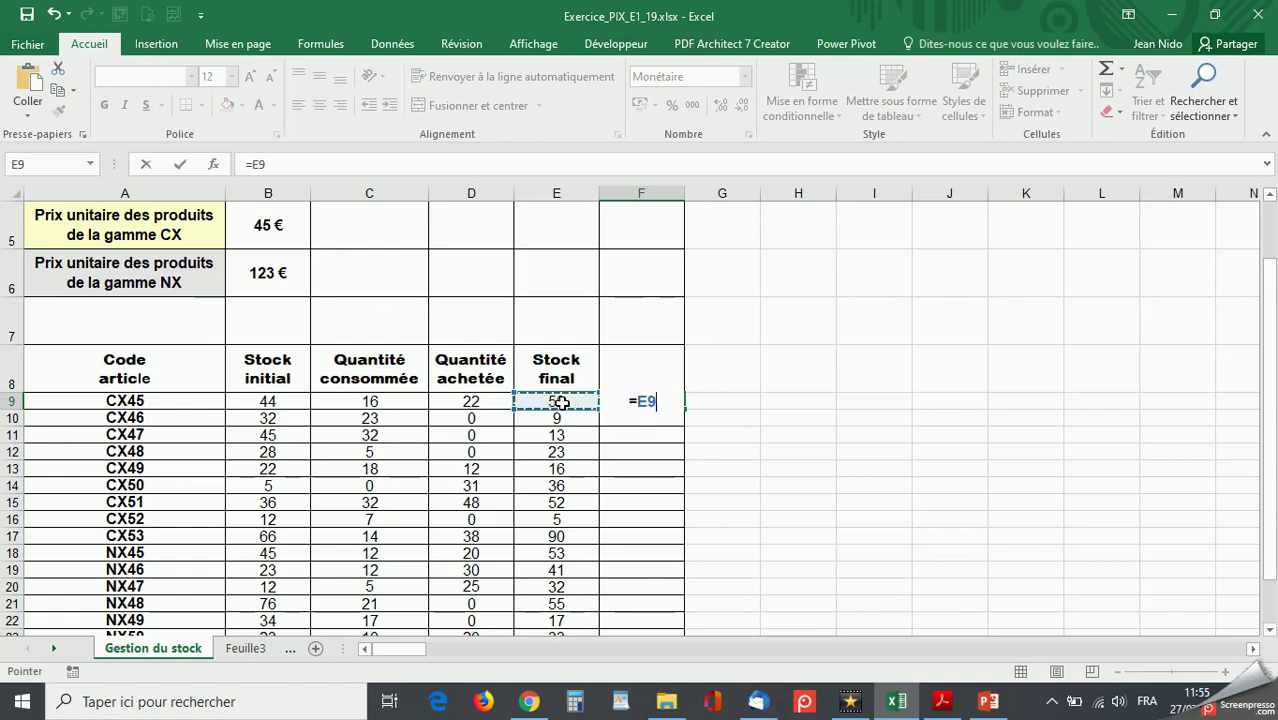
type("*")
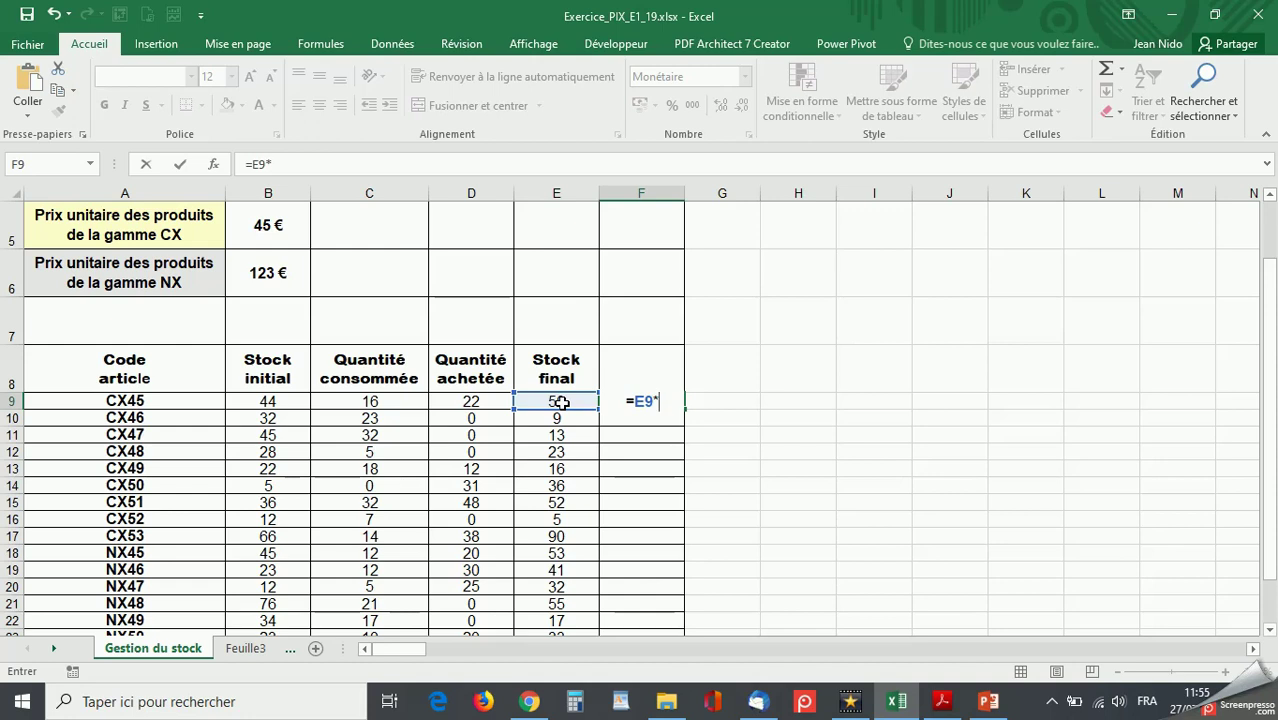
left_click(279, 227)
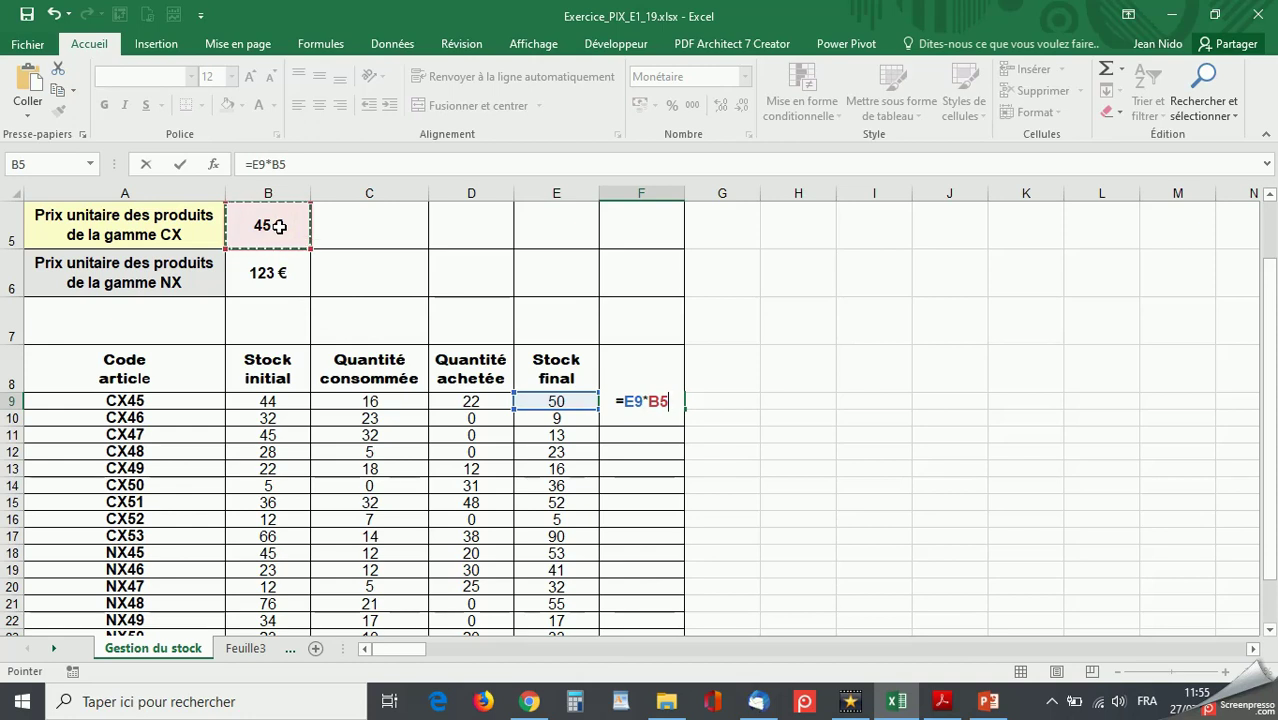
key("Return")
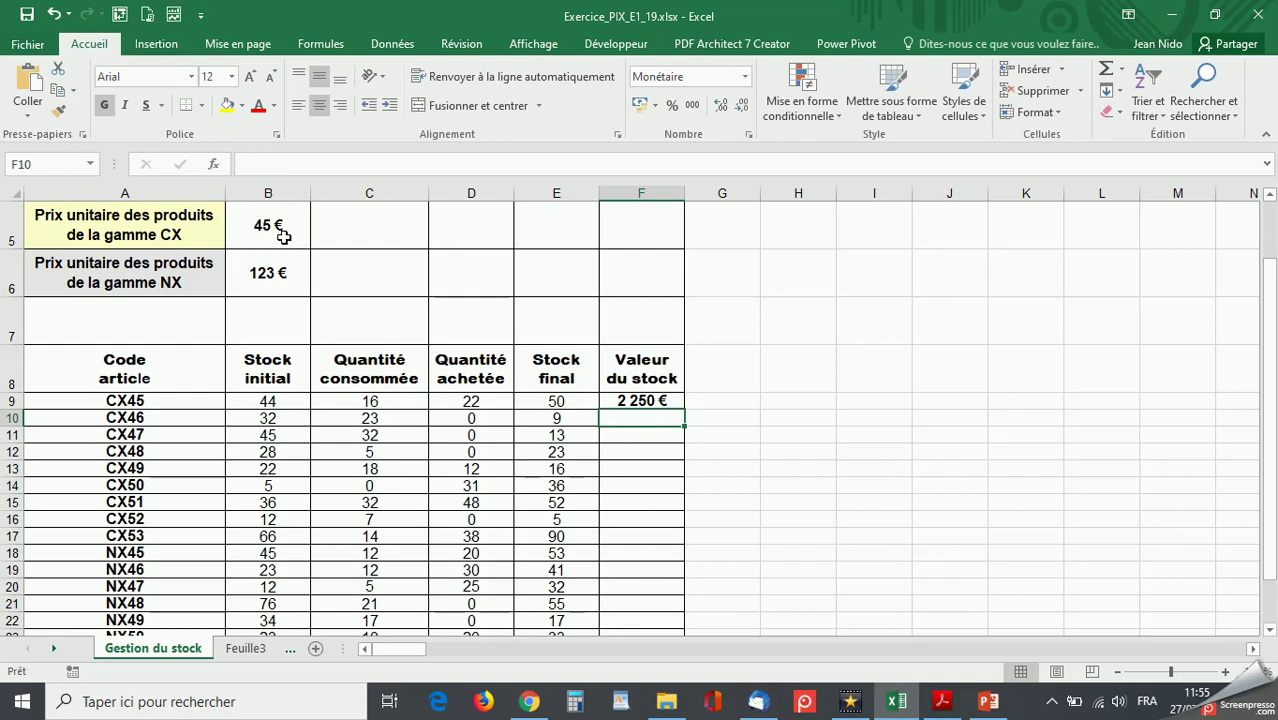
left_click(655, 401)
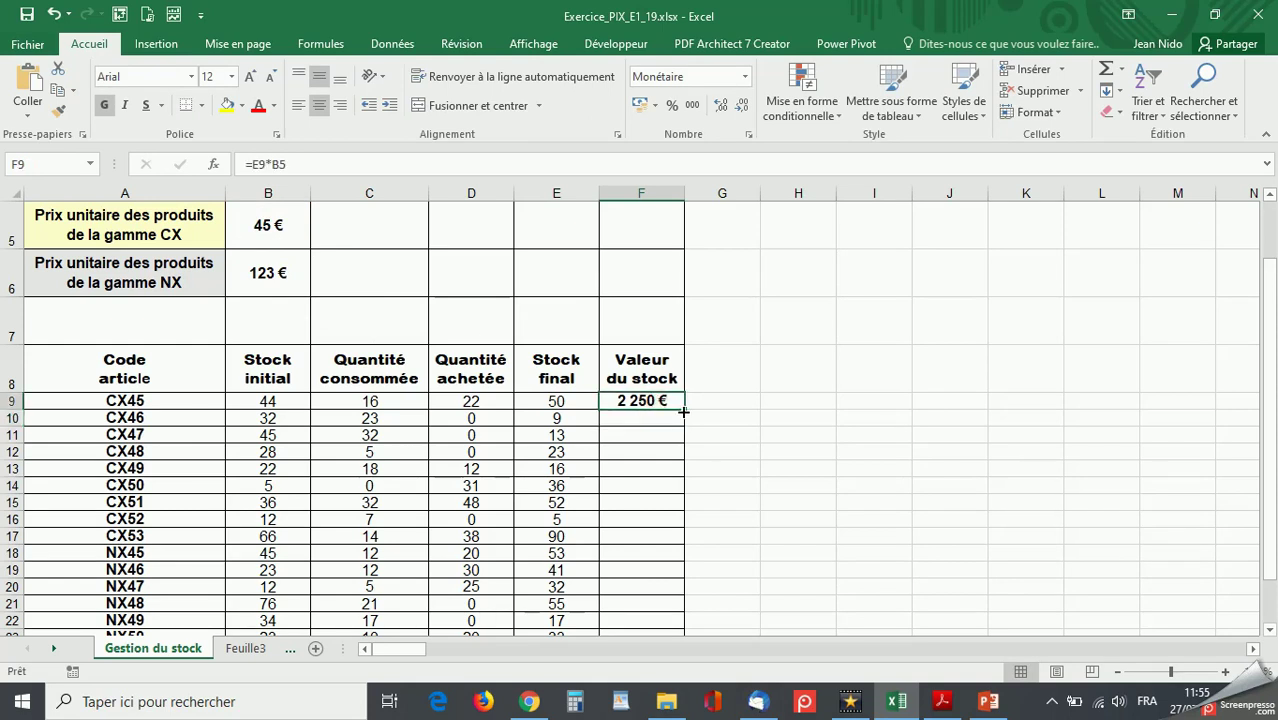
Fill the F9 stock-value formula down to F17 for CX45 through CX53
left_click_drag(687, 411, 678, 545)
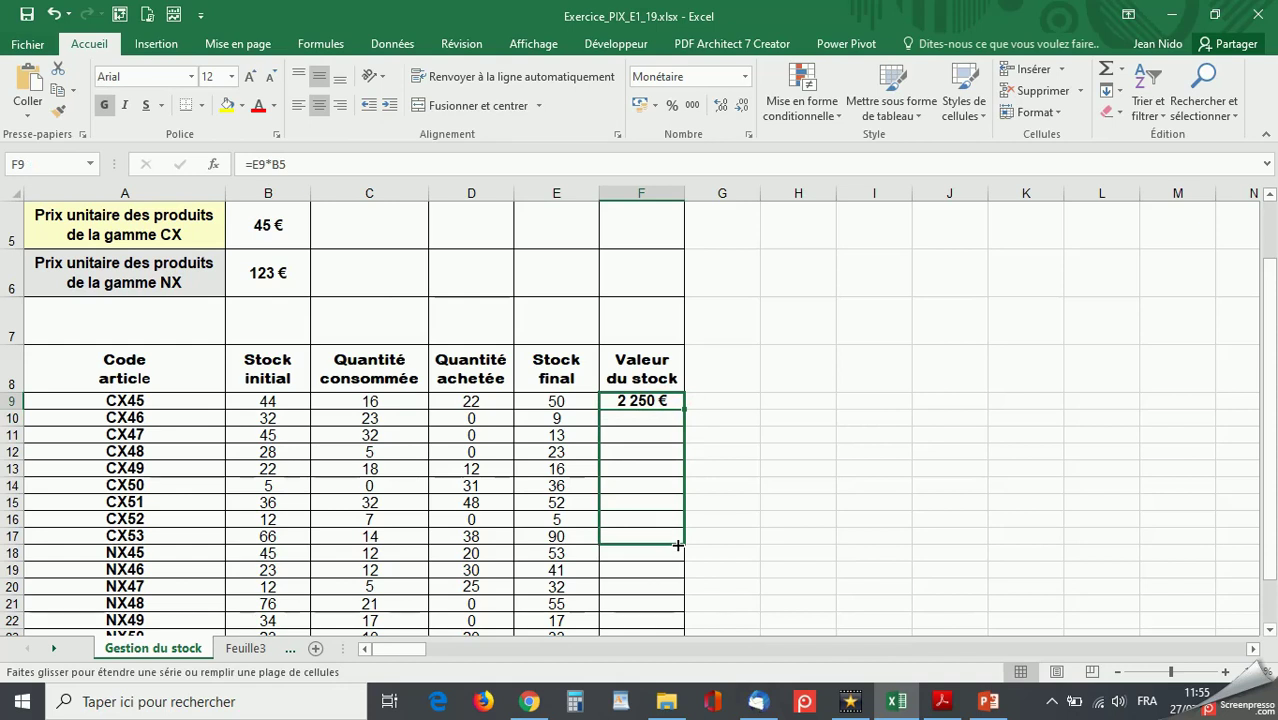
left_click_drag(678, 545, 678, 545)
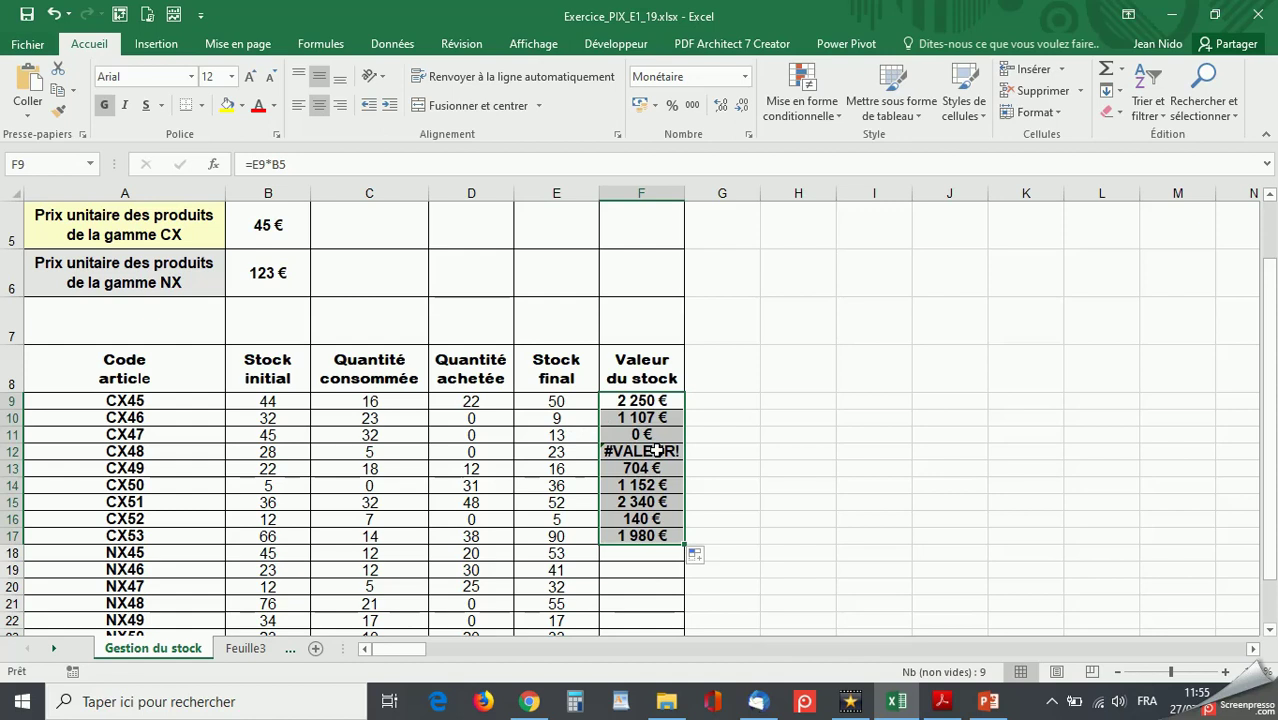
left_click(655, 401)
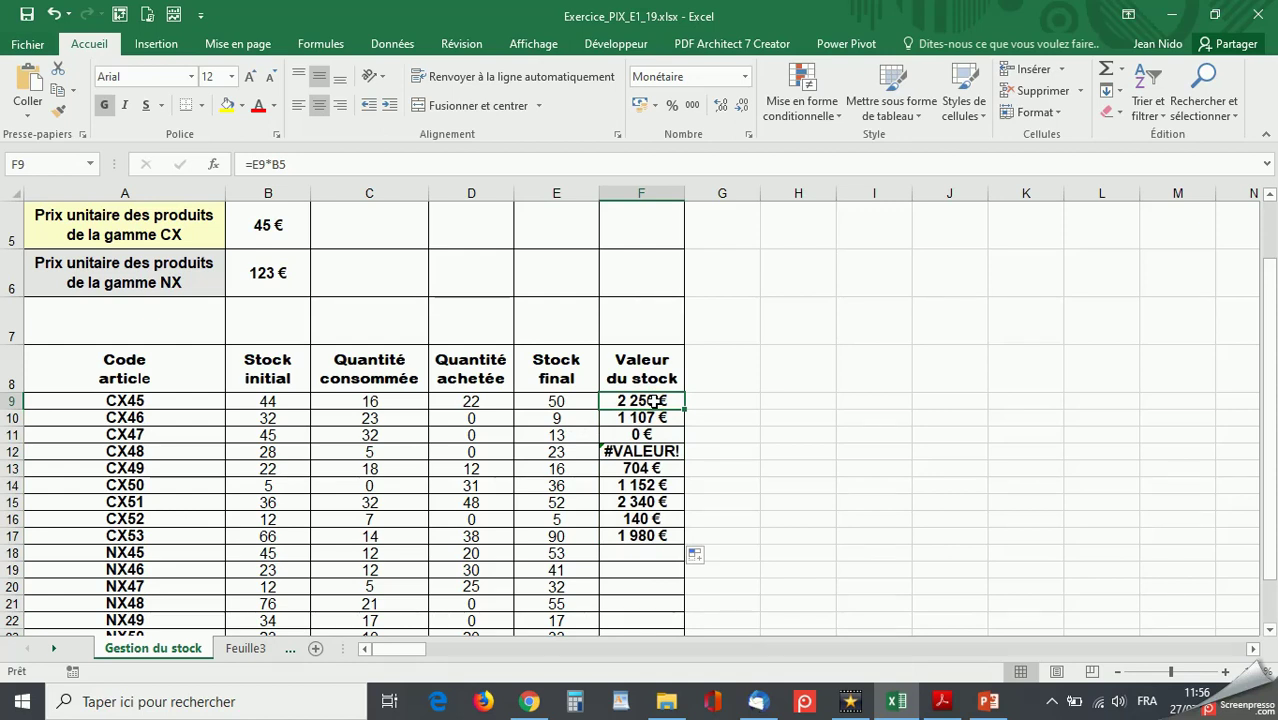
left_click(655, 418)
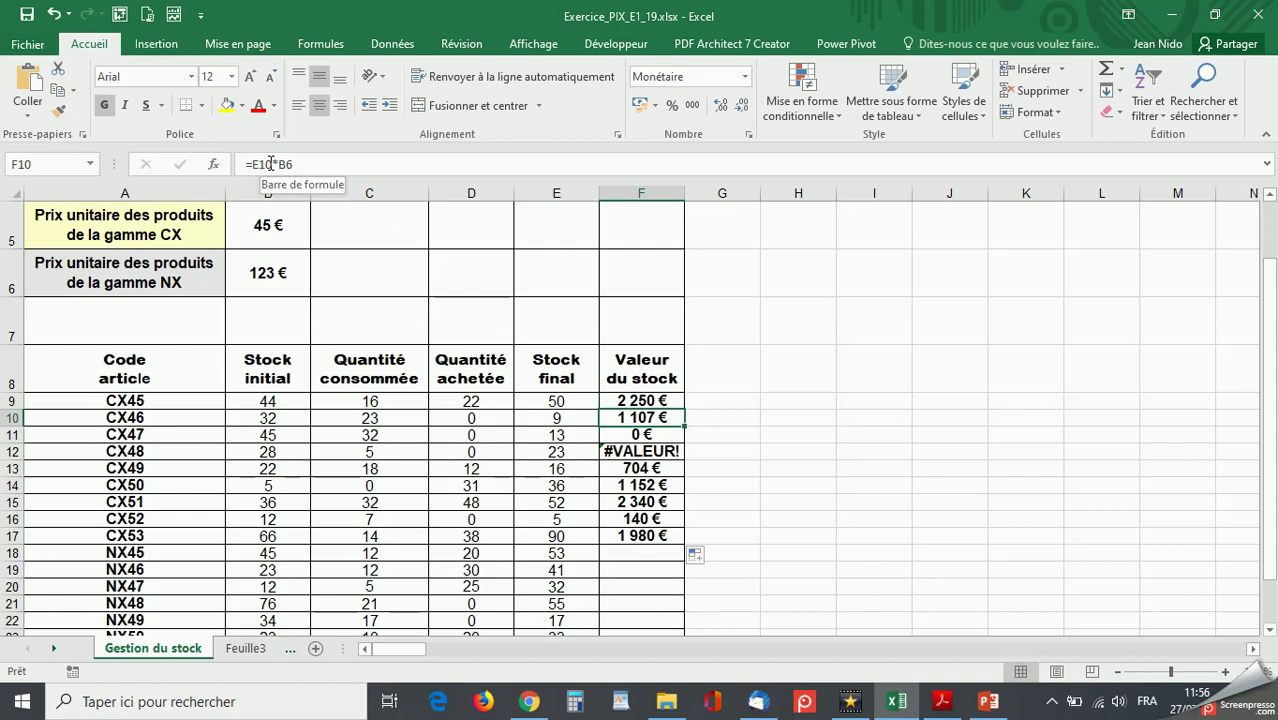
left_click(642, 398)
left_click(642, 418)
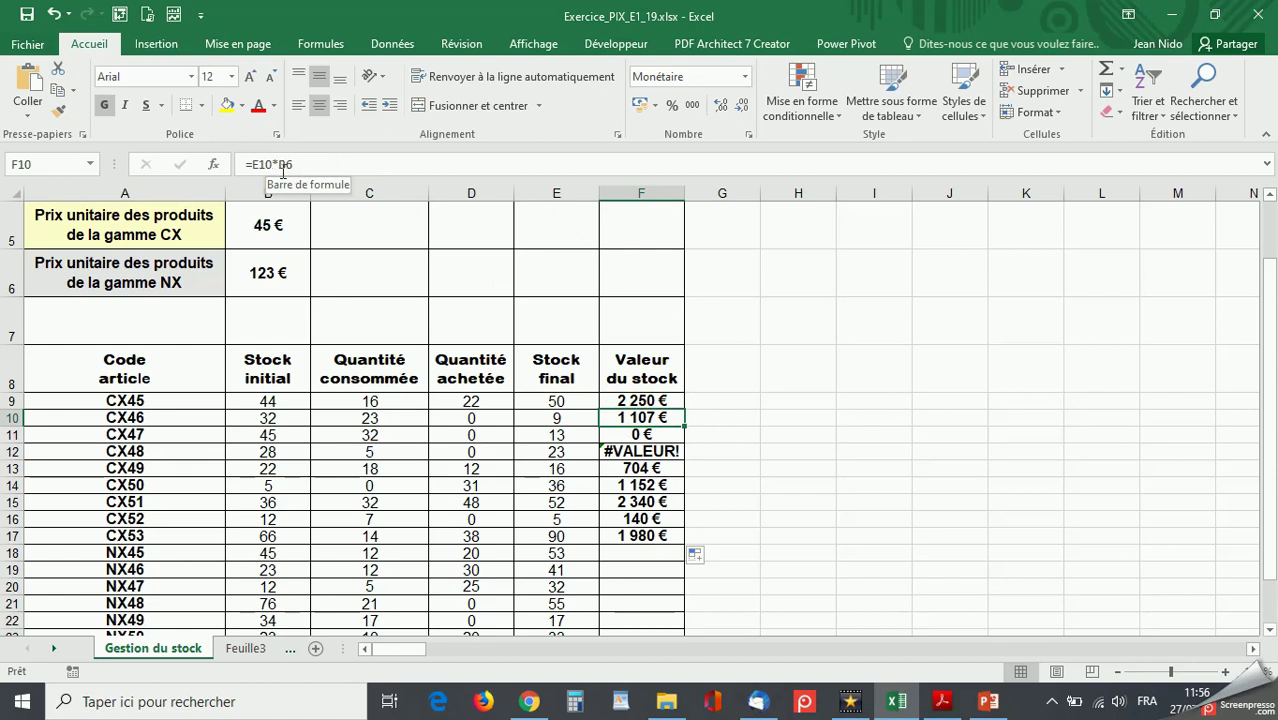
left_click(646, 403)
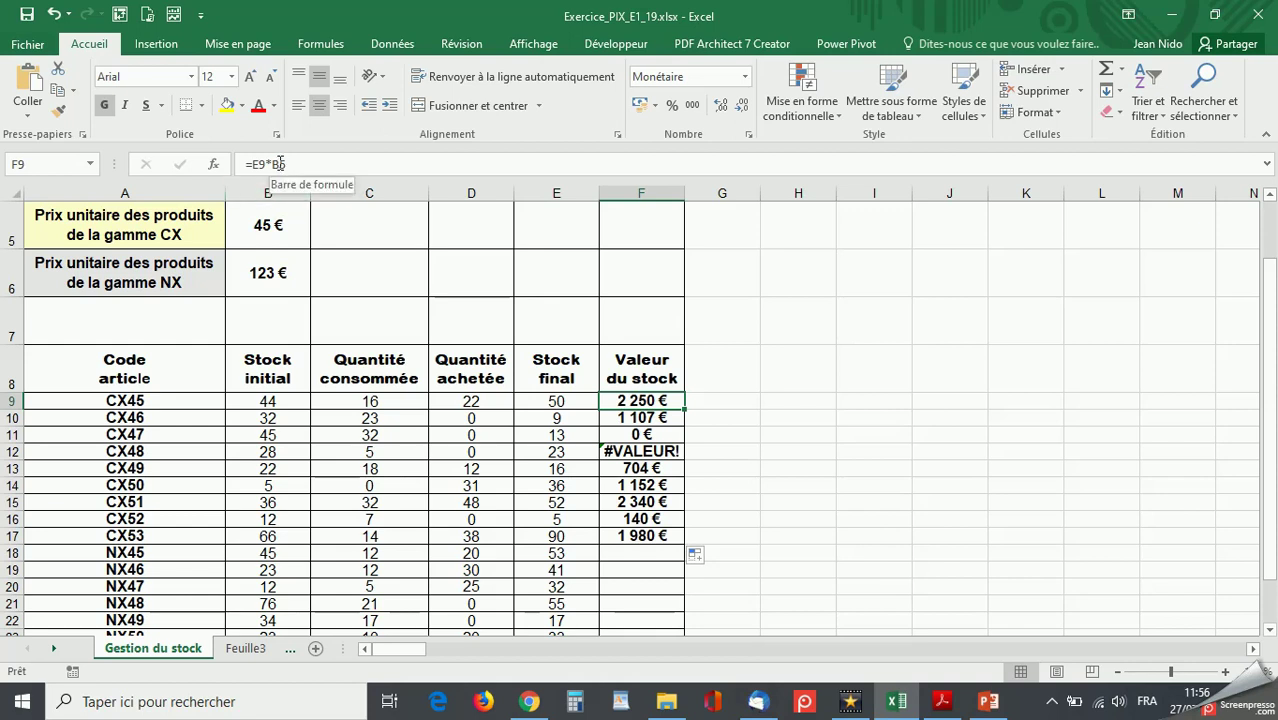
Change F9's formula to =E9*B$5 so the CX price row stays fixed
left_click(280, 163)
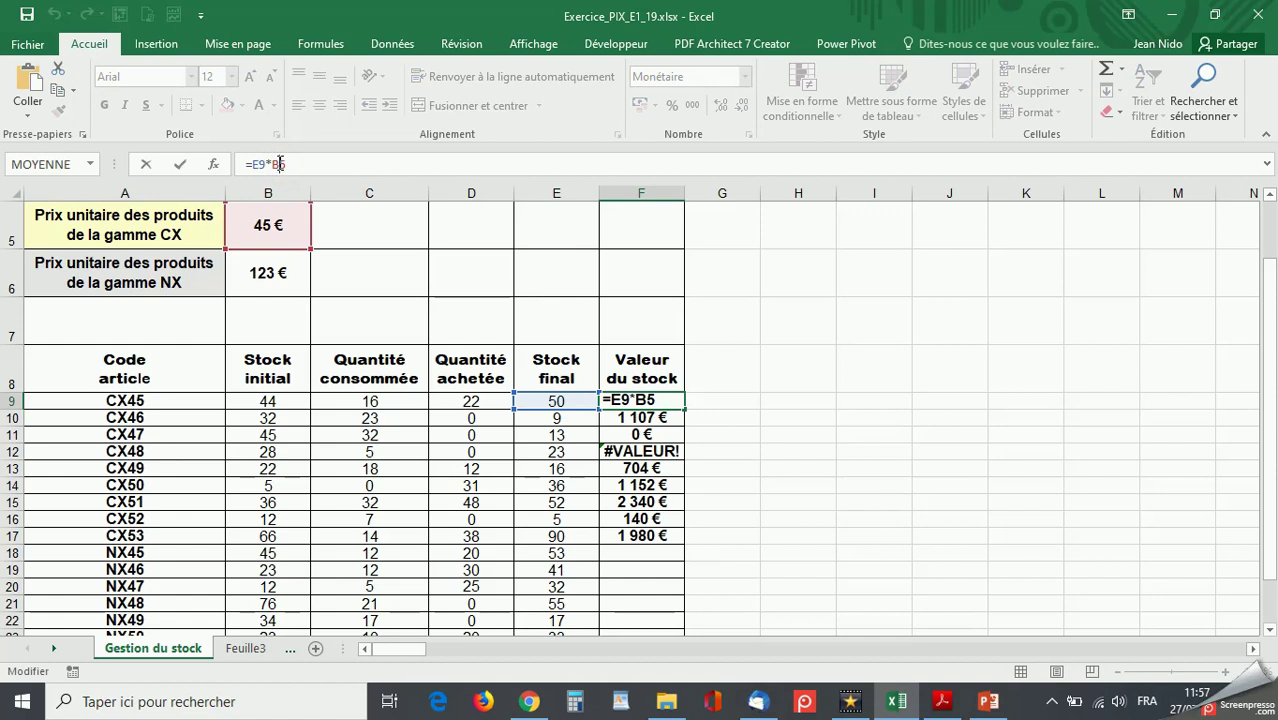
type("$")
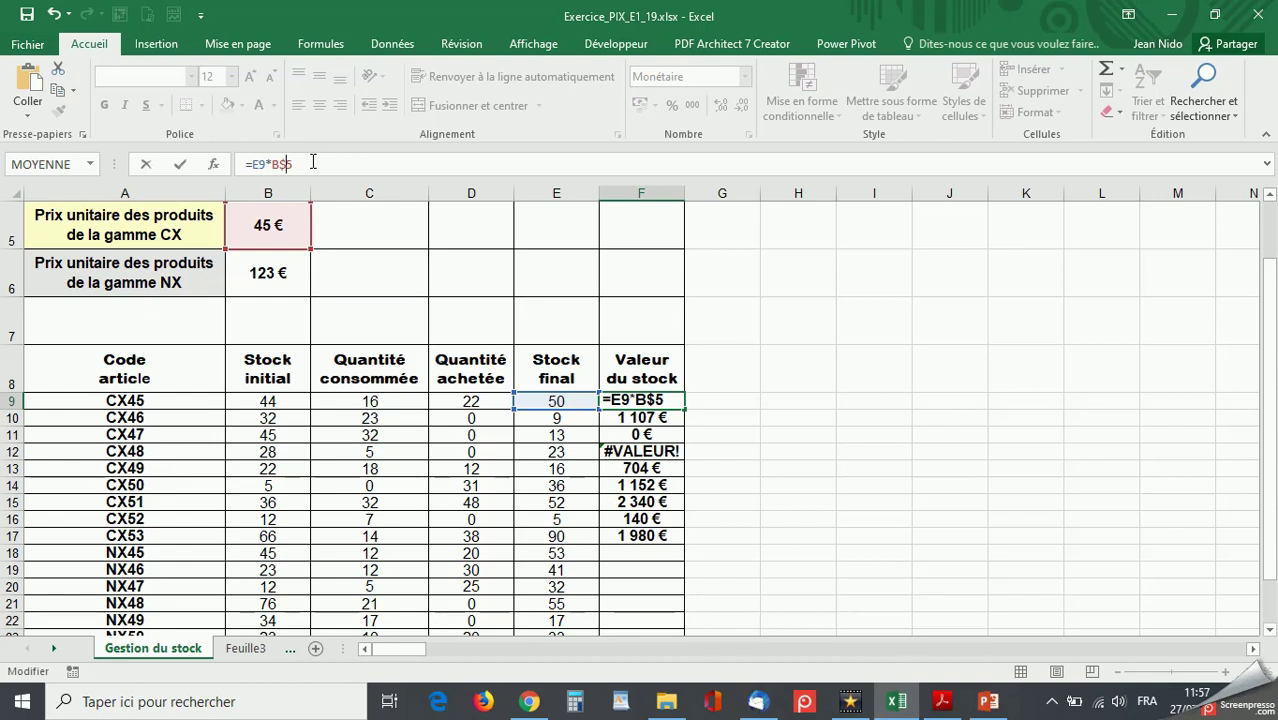
key("Return")
left_click(651, 401)
Fill the corrected formula down to F17 and check the copies in F10 and F11
left_click_drag(685, 409, 684, 537)
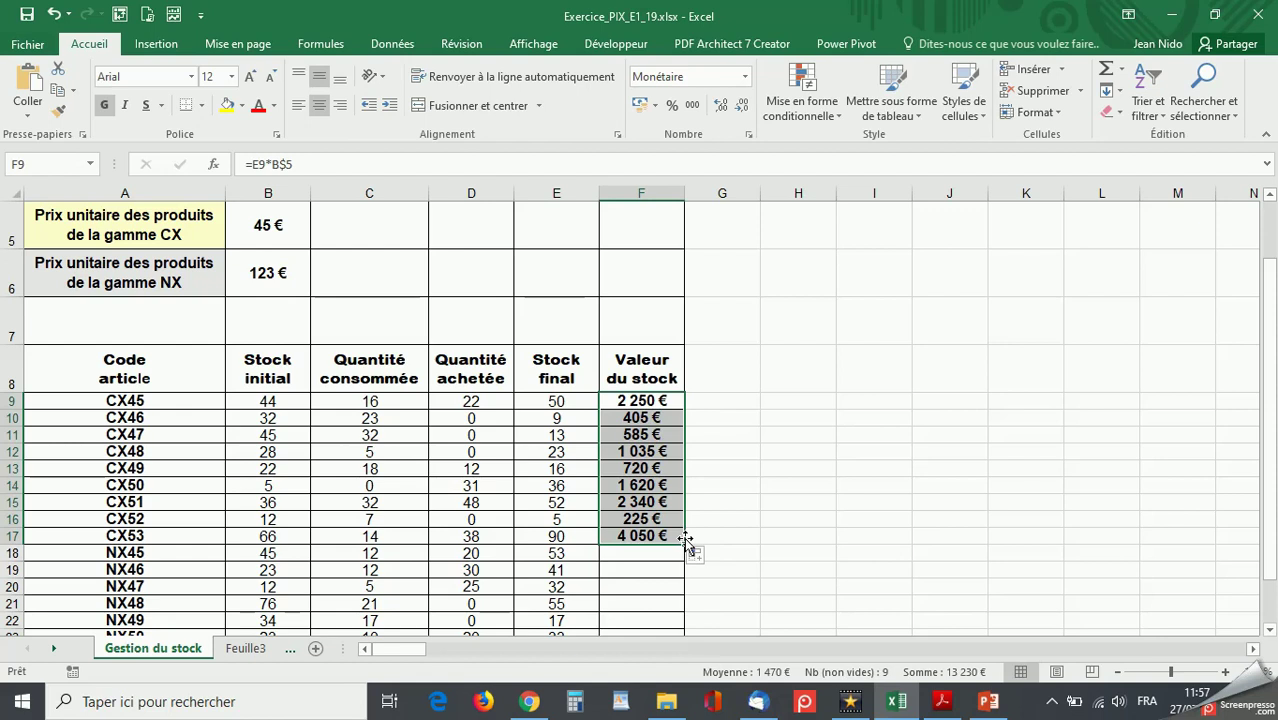
left_click(644, 418)
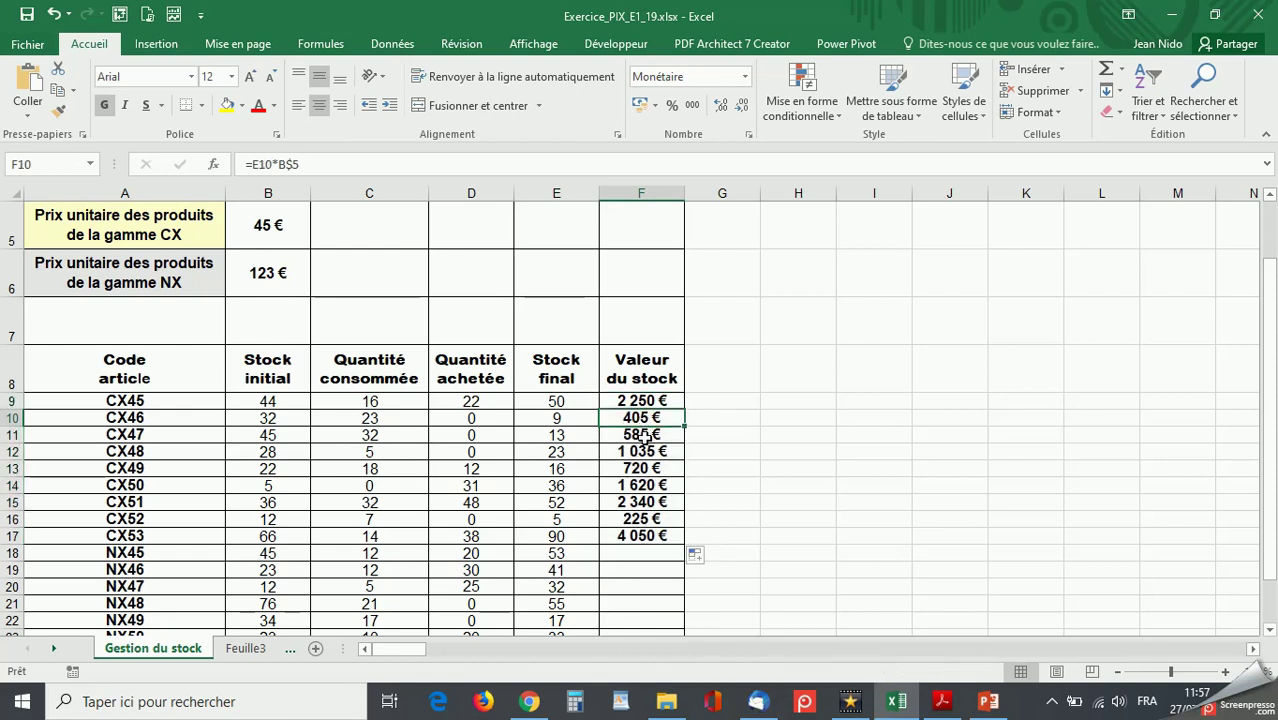
left_click(646, 436)
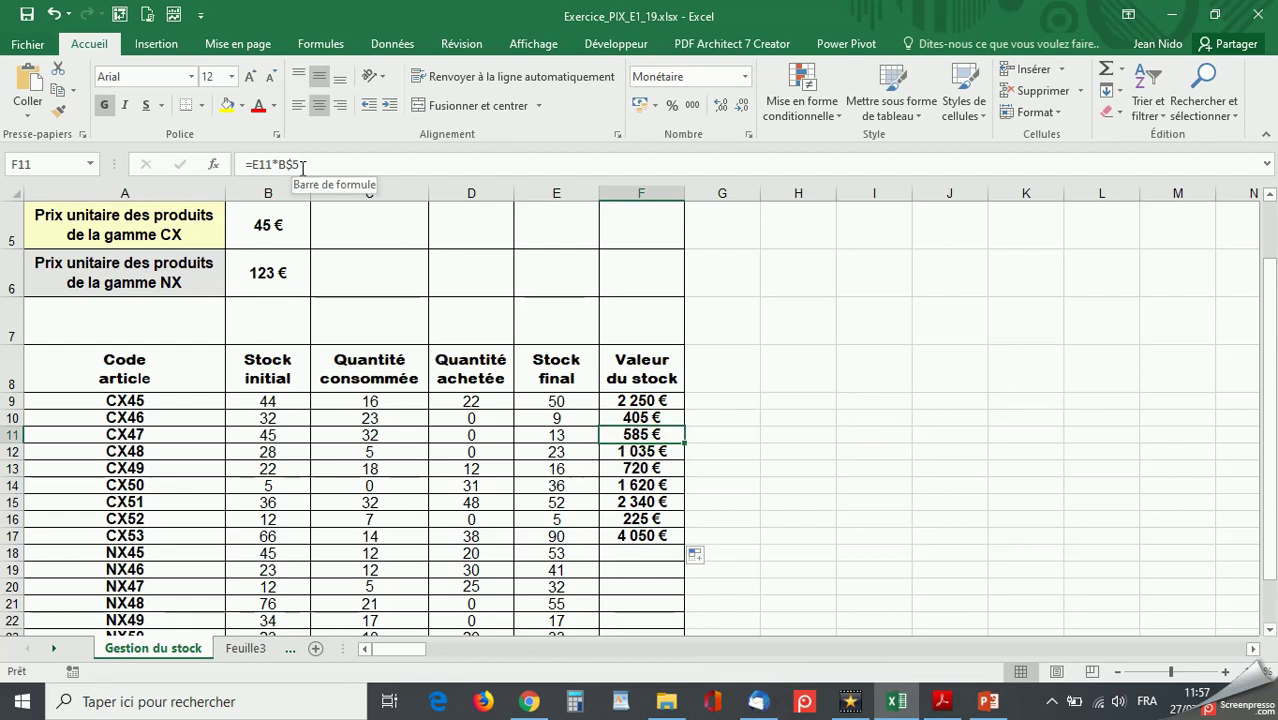
left_click(643, 452)
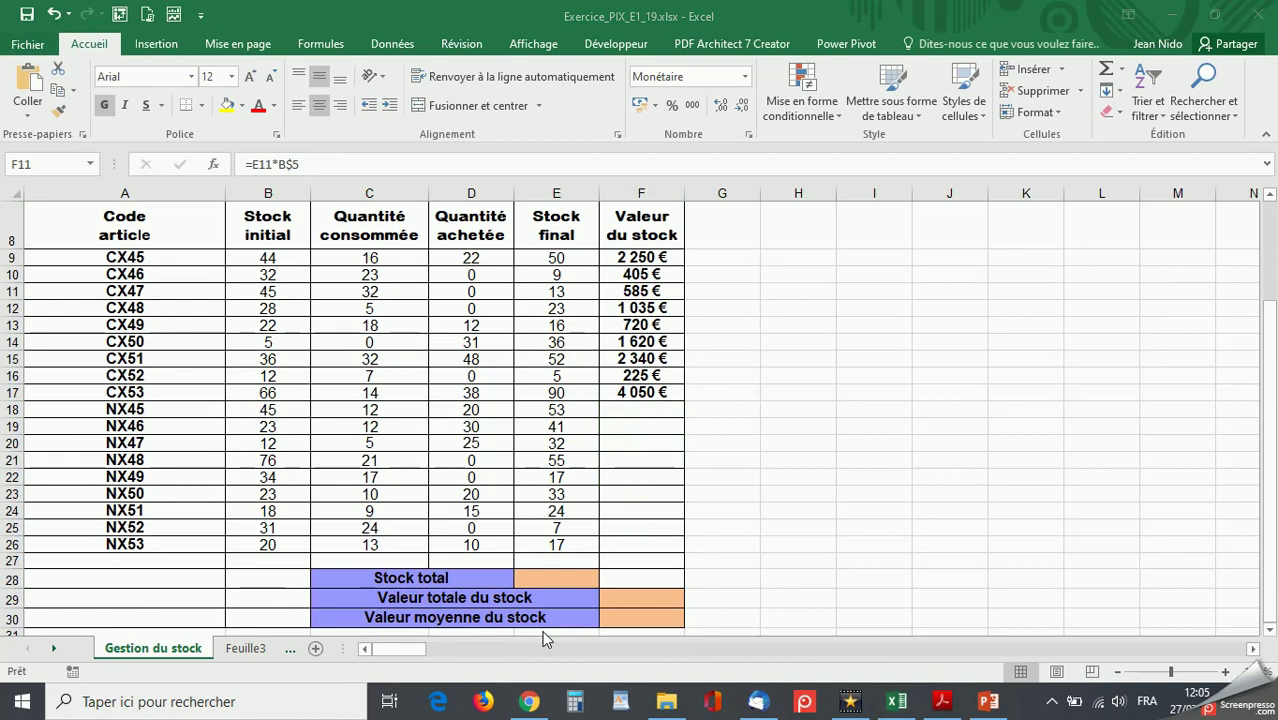
Begin a new formula in F18 for NX45's stock value
left_click(636, 410)
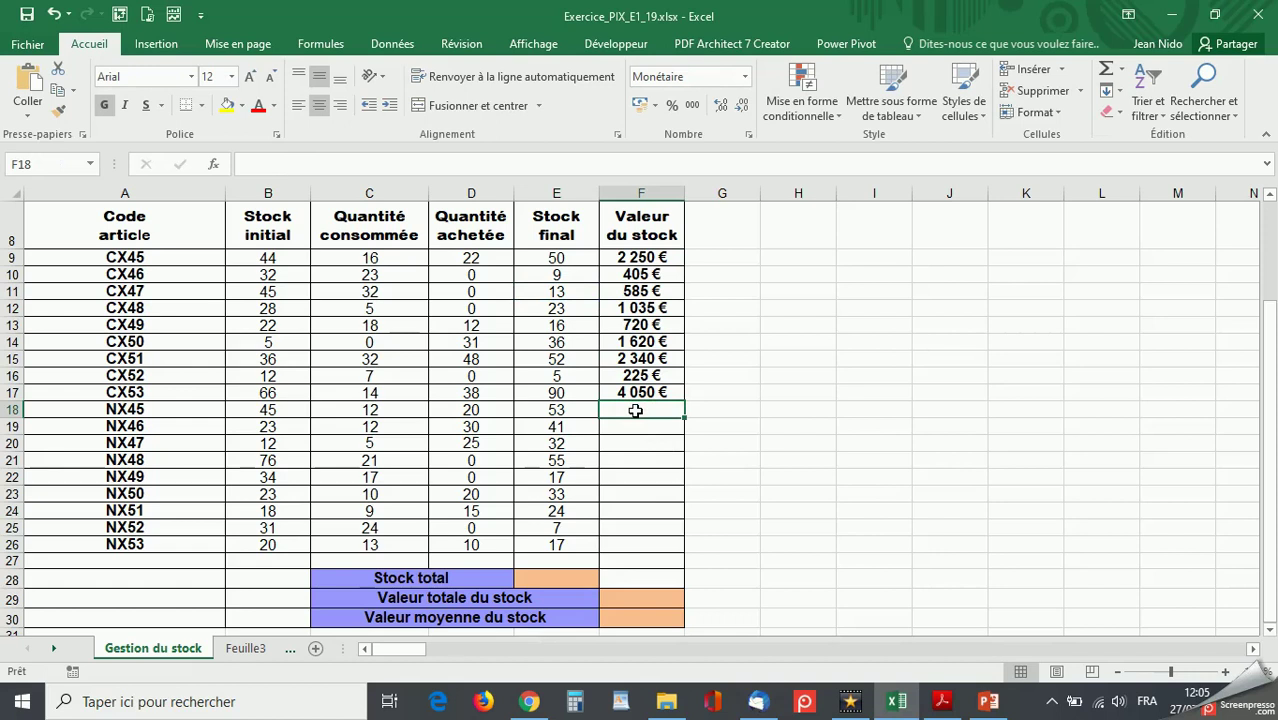
type("=")
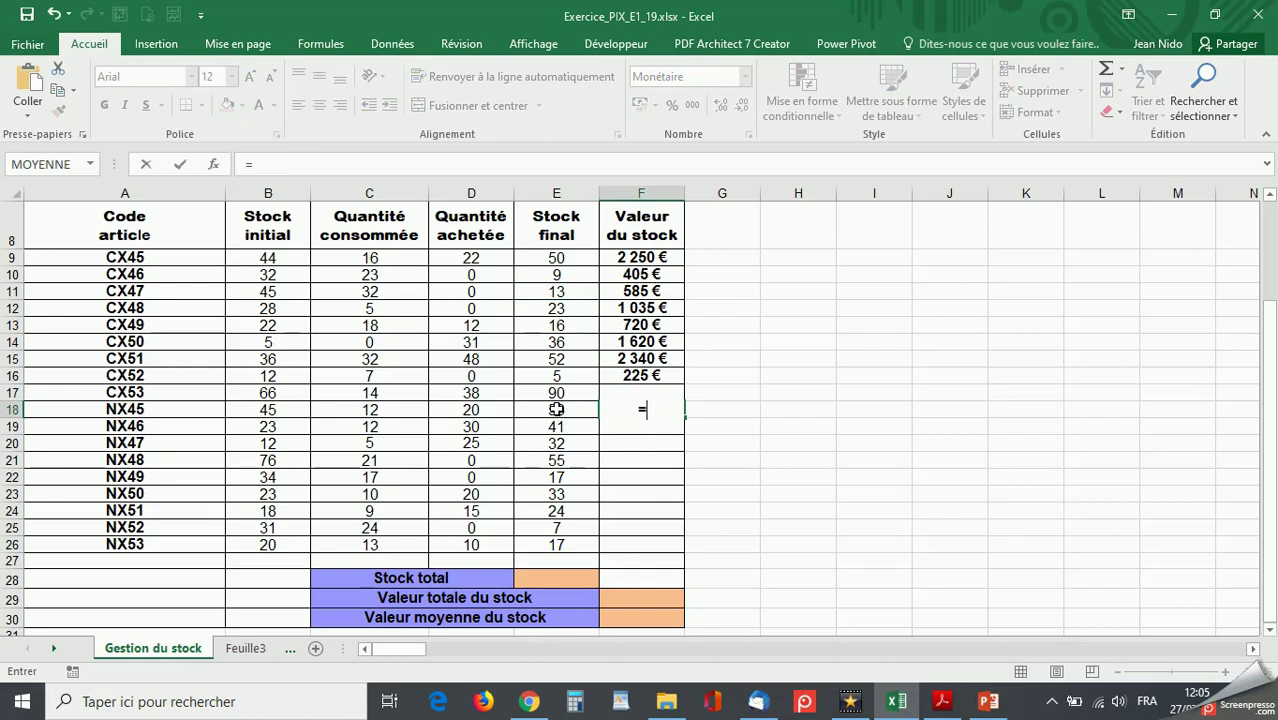
Complete F18 as =E18*B$6, giving NX45 a stock value of 6 519 €
left_click(556, 409)
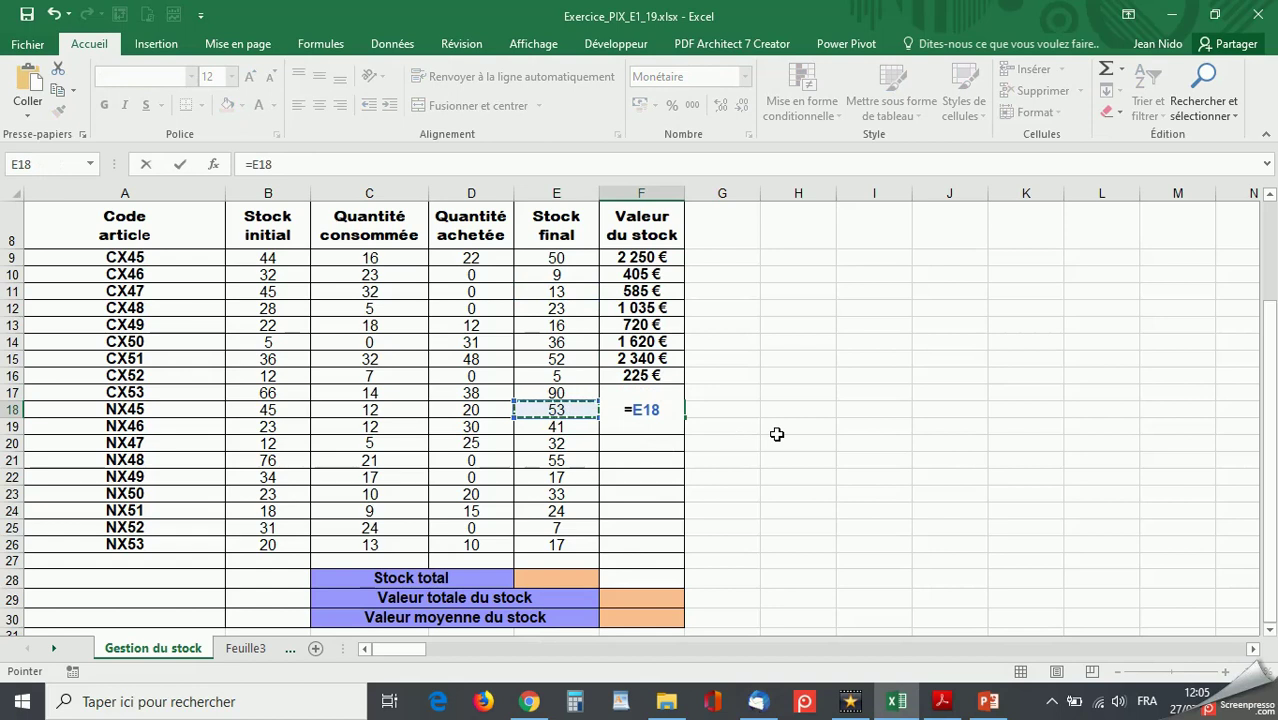
type("*")
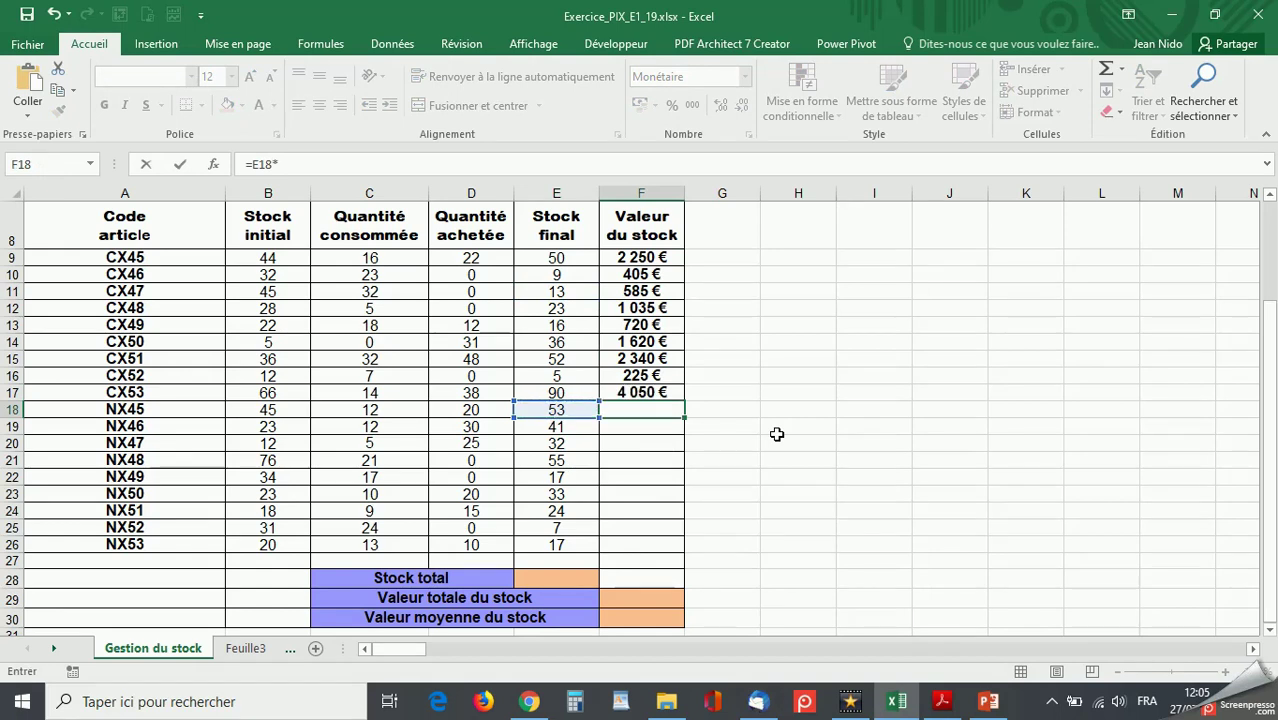
scroll(777, 434, "up", 2)
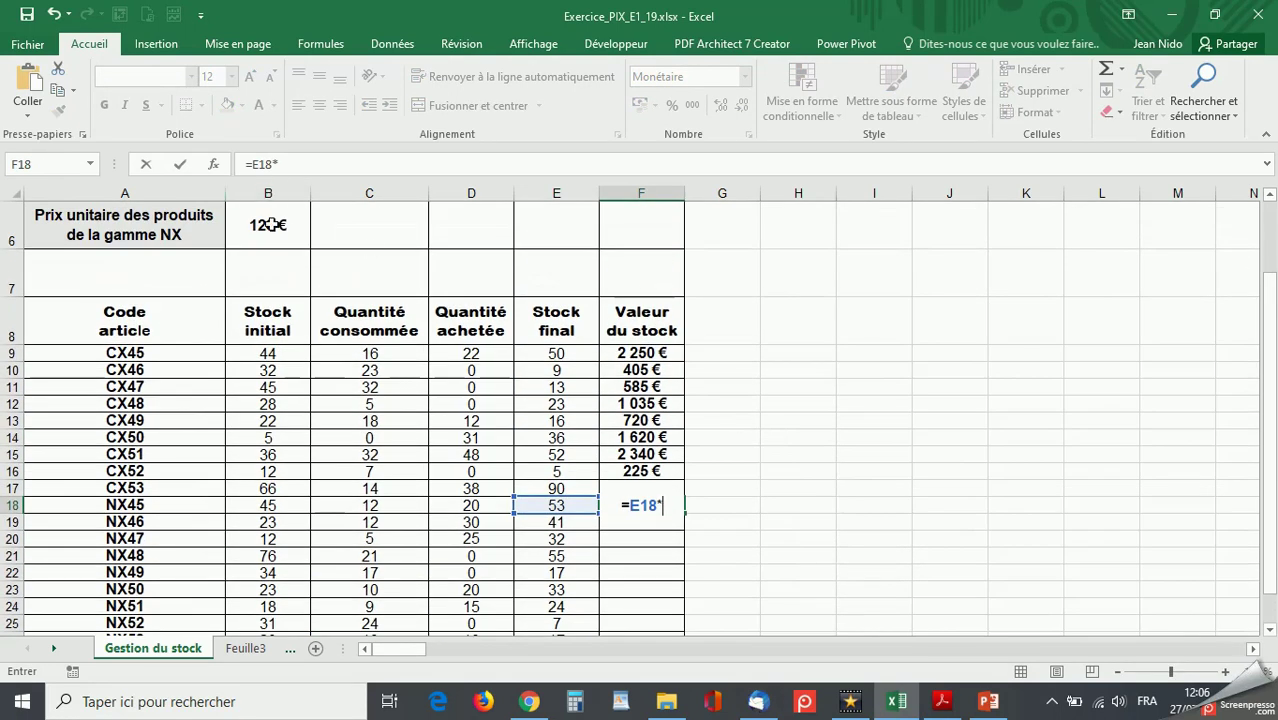
left_click(270, 225)
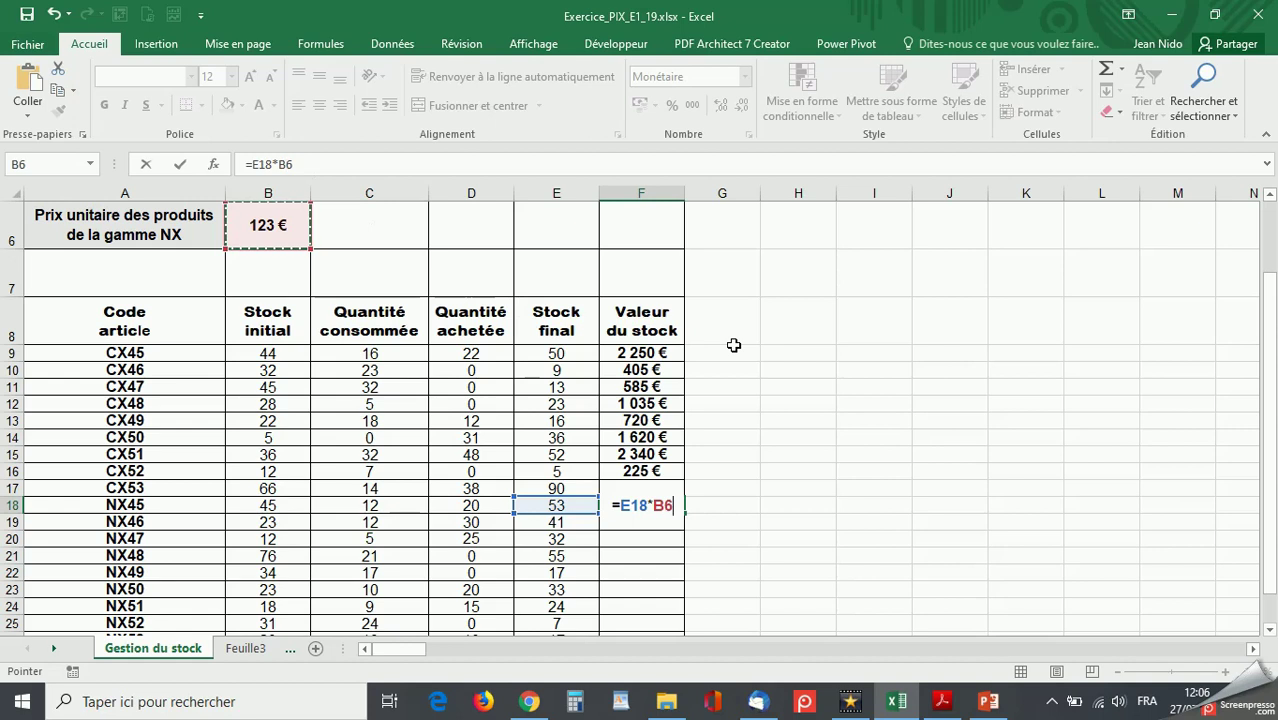
key("F4")
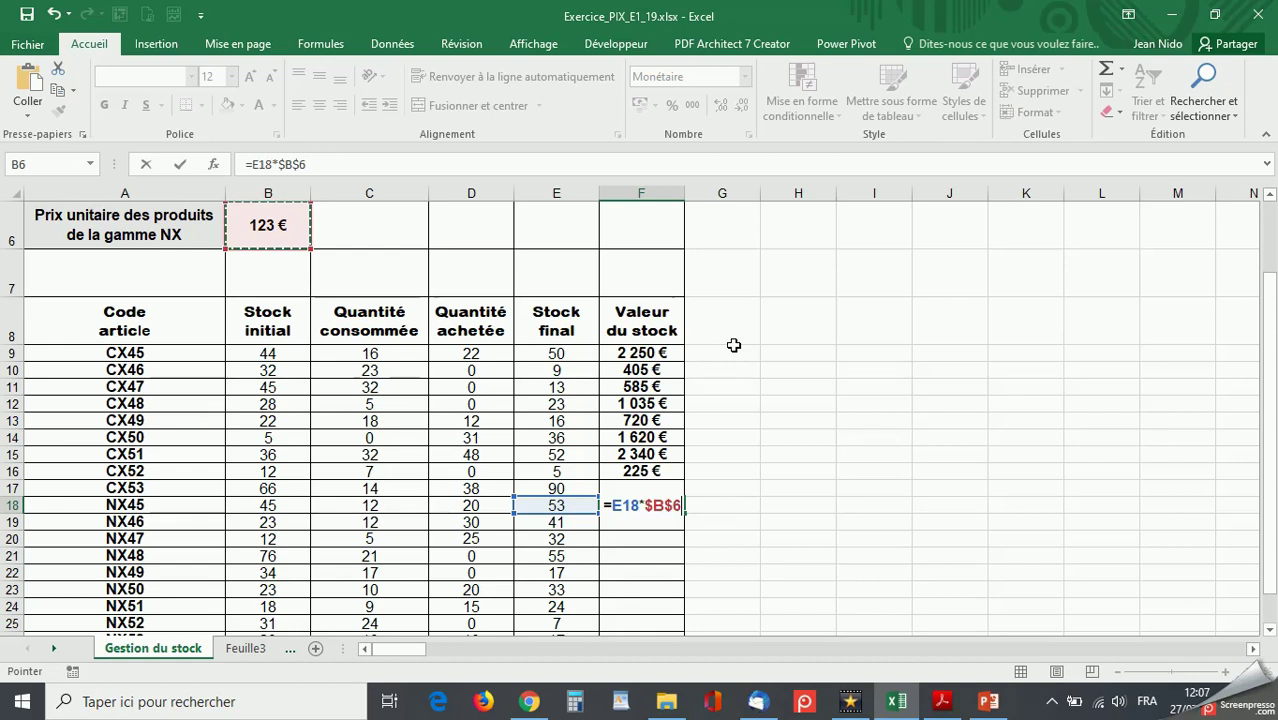
key("F4")
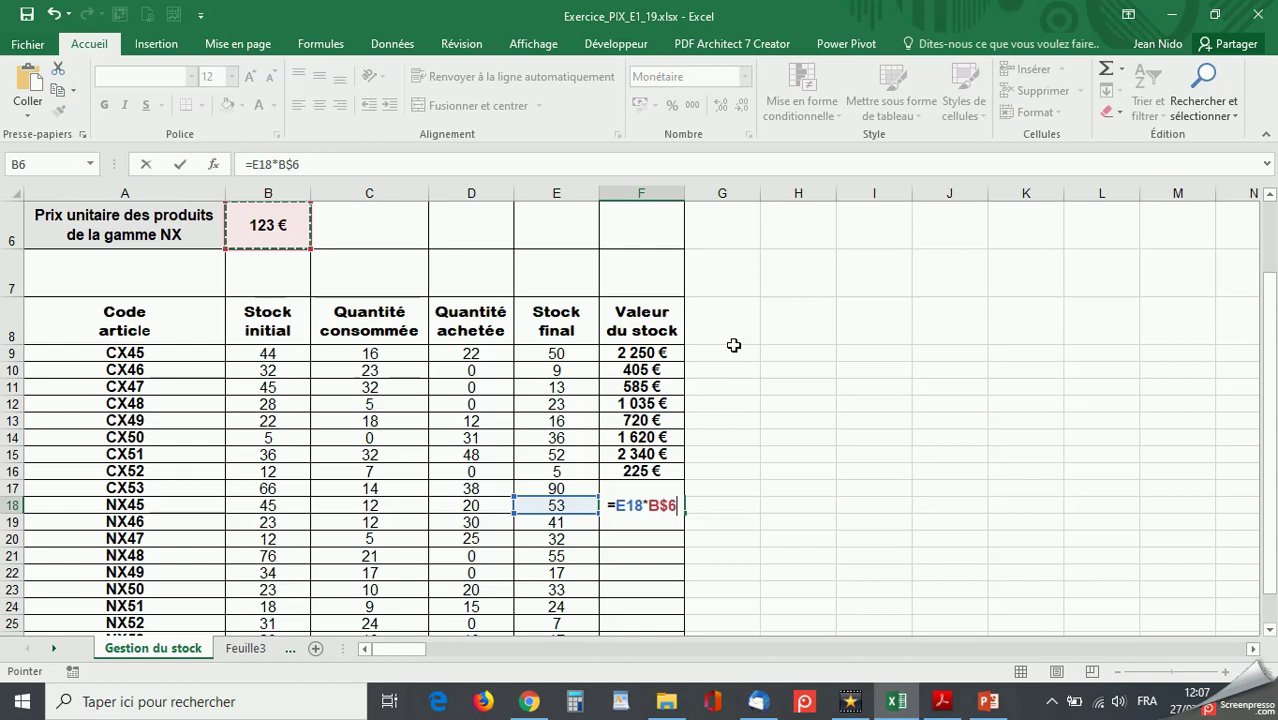
key("F4")
key("F4")
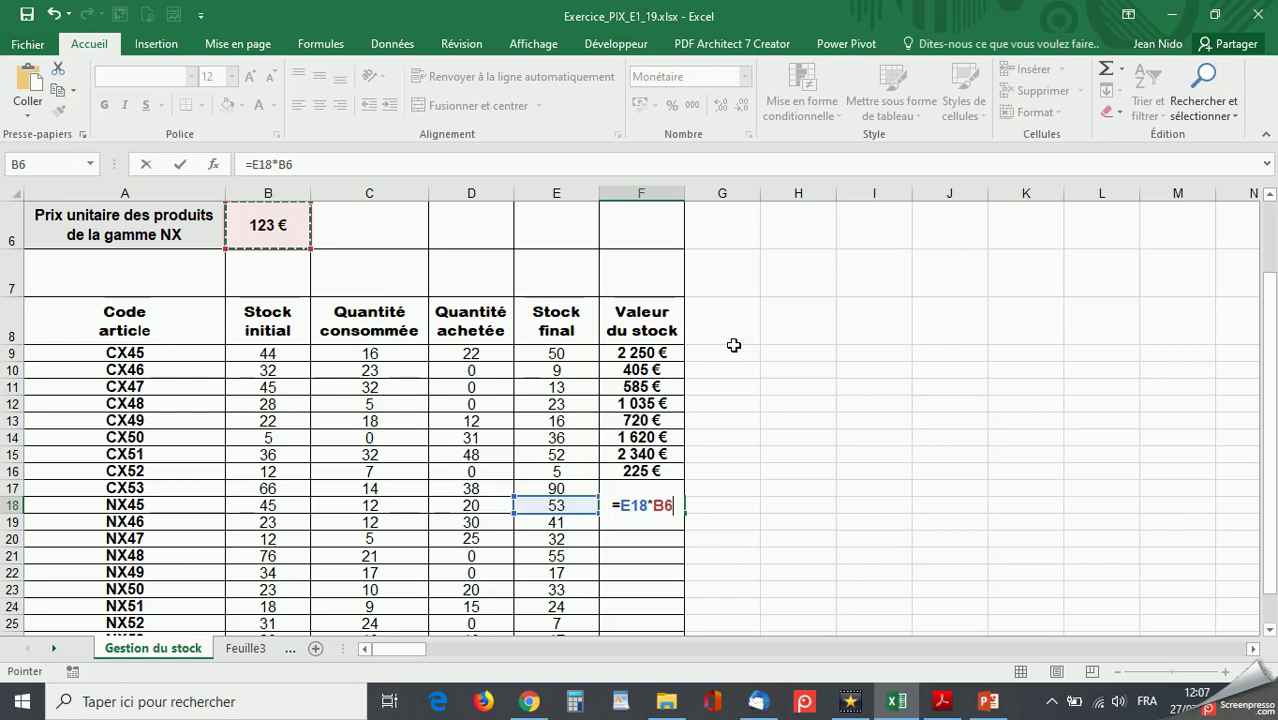
key("F4")
key("F4")
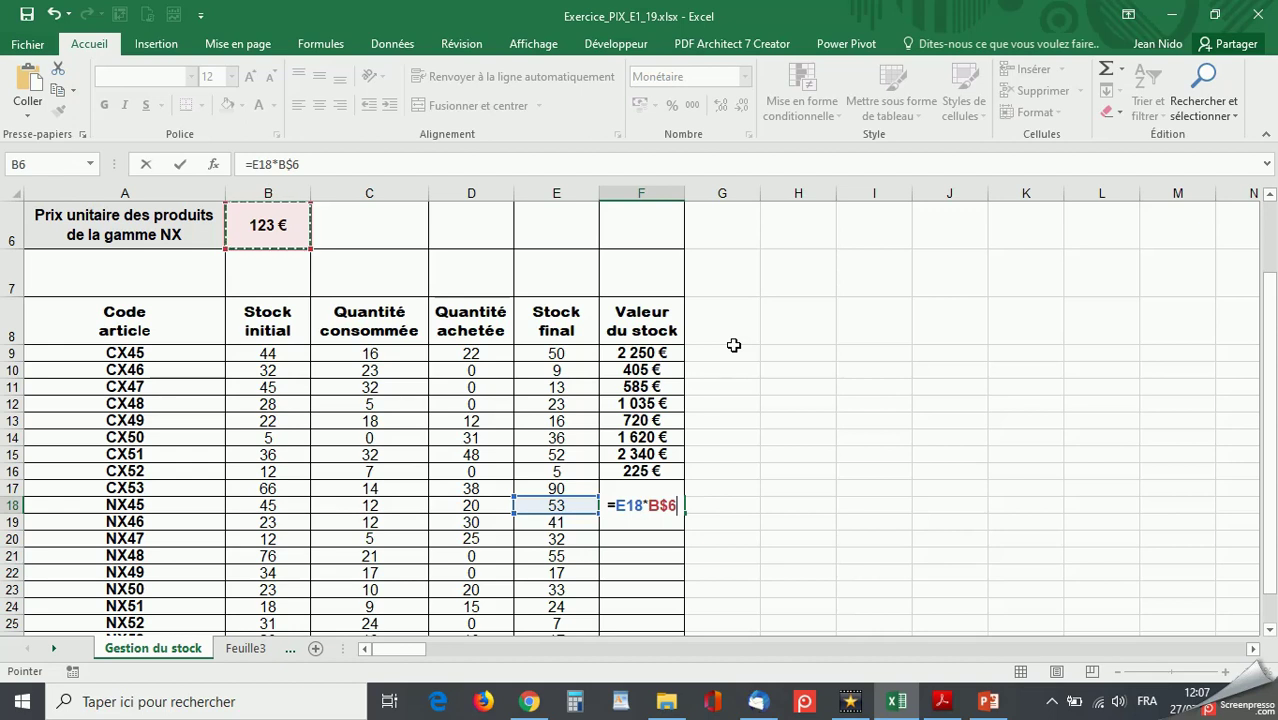
key("Return")
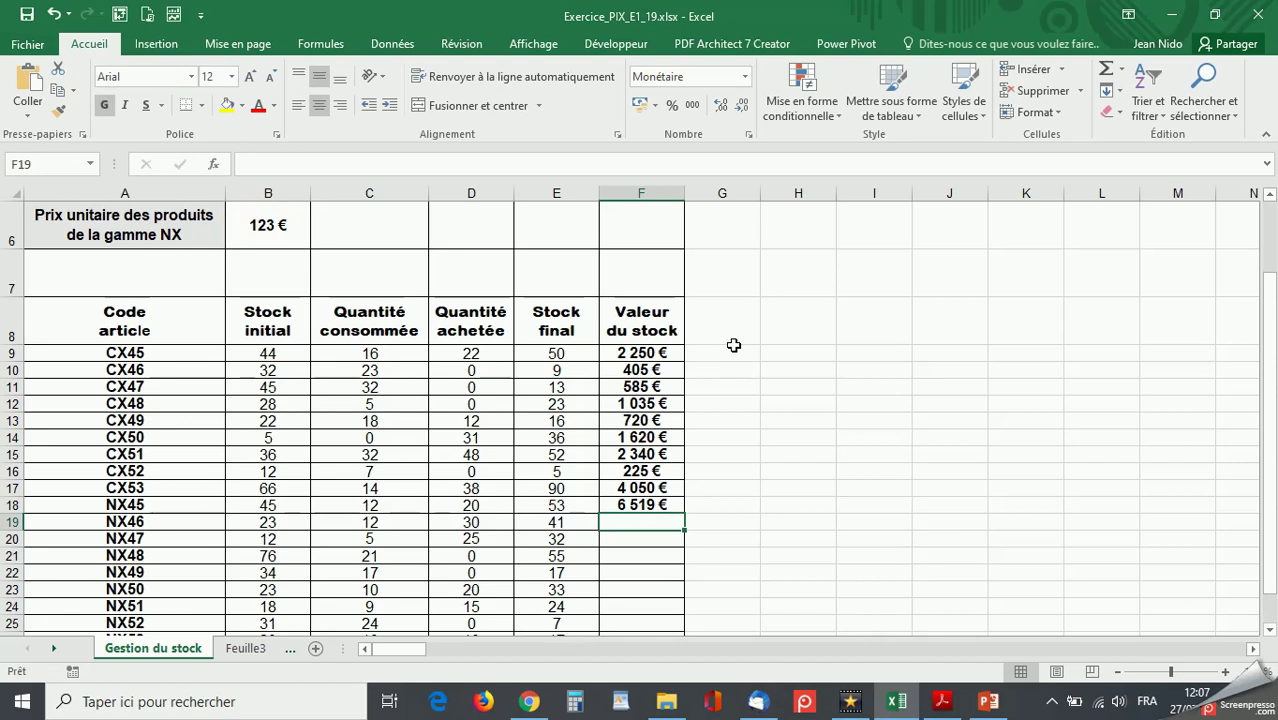
Copy the F18 formula to F26, then clear all NX stock values in F18:F26
left_click(645, 502)
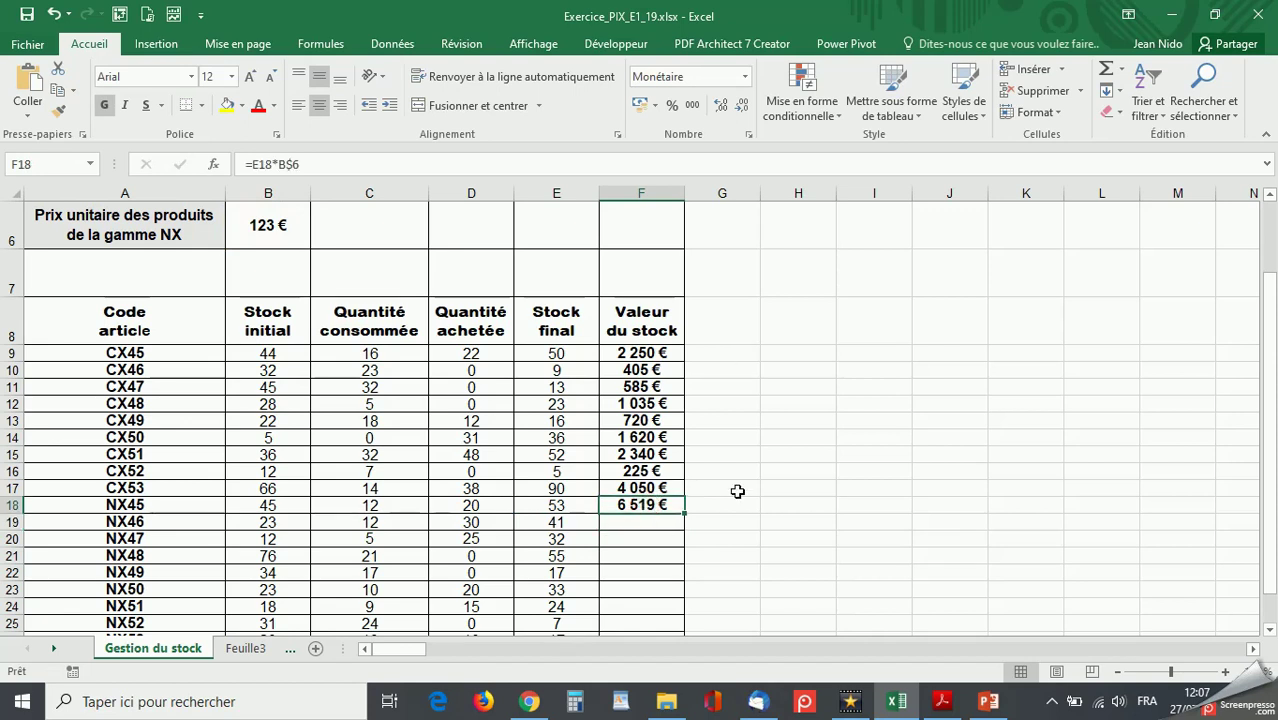
scroll(737, 491, "down", 1)
left_click_drag(684, 420, 683, 553)
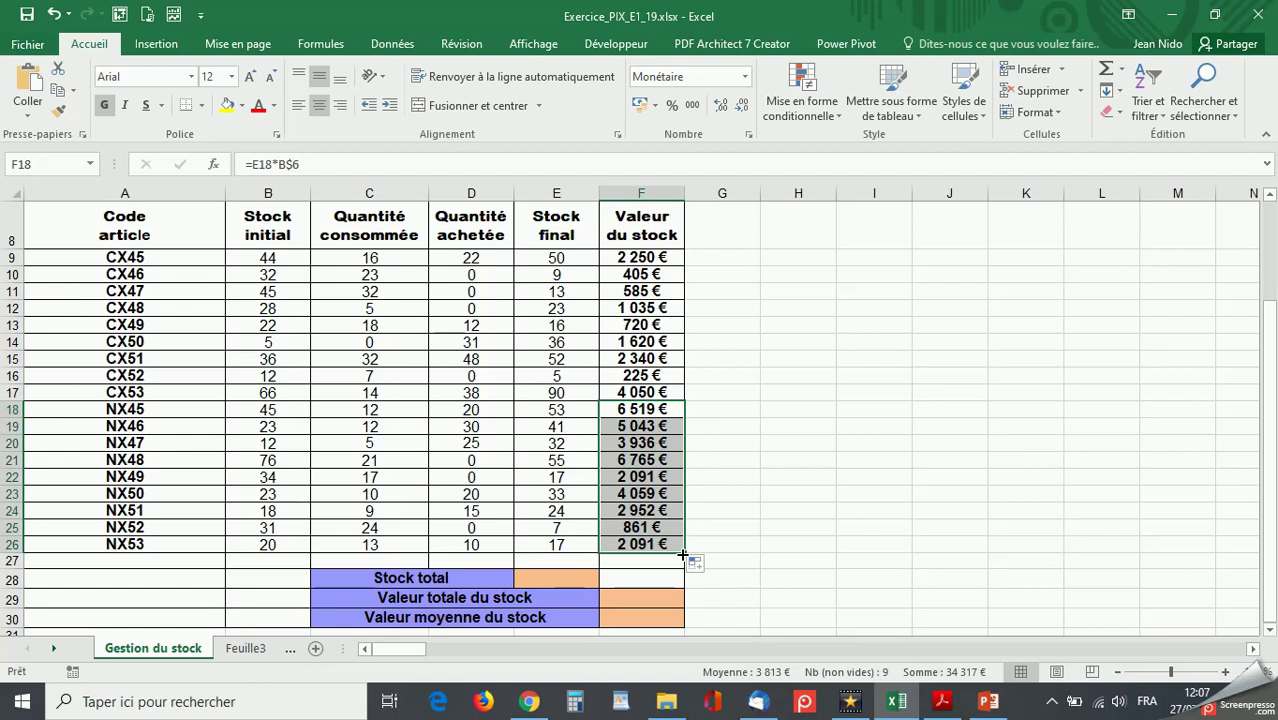
left_click(658, 412)
scroll(813, 437, "up", 1)
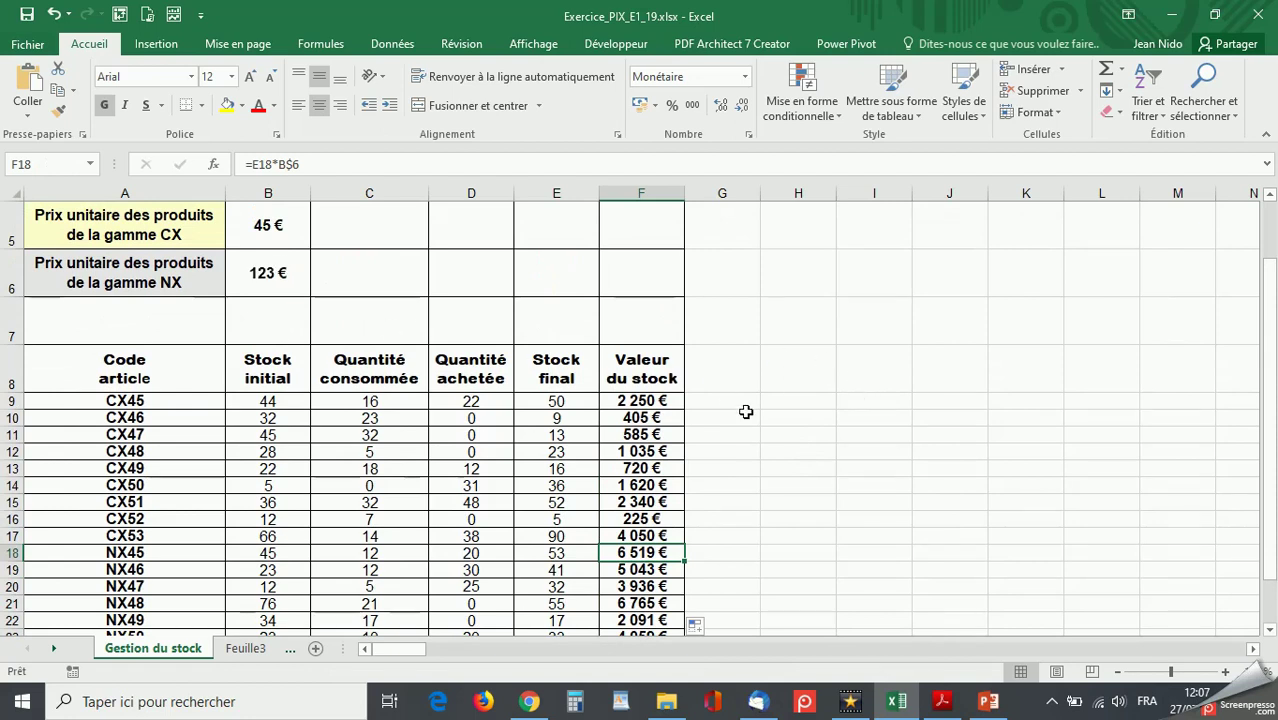
scroll(746, 411, "down", 1)
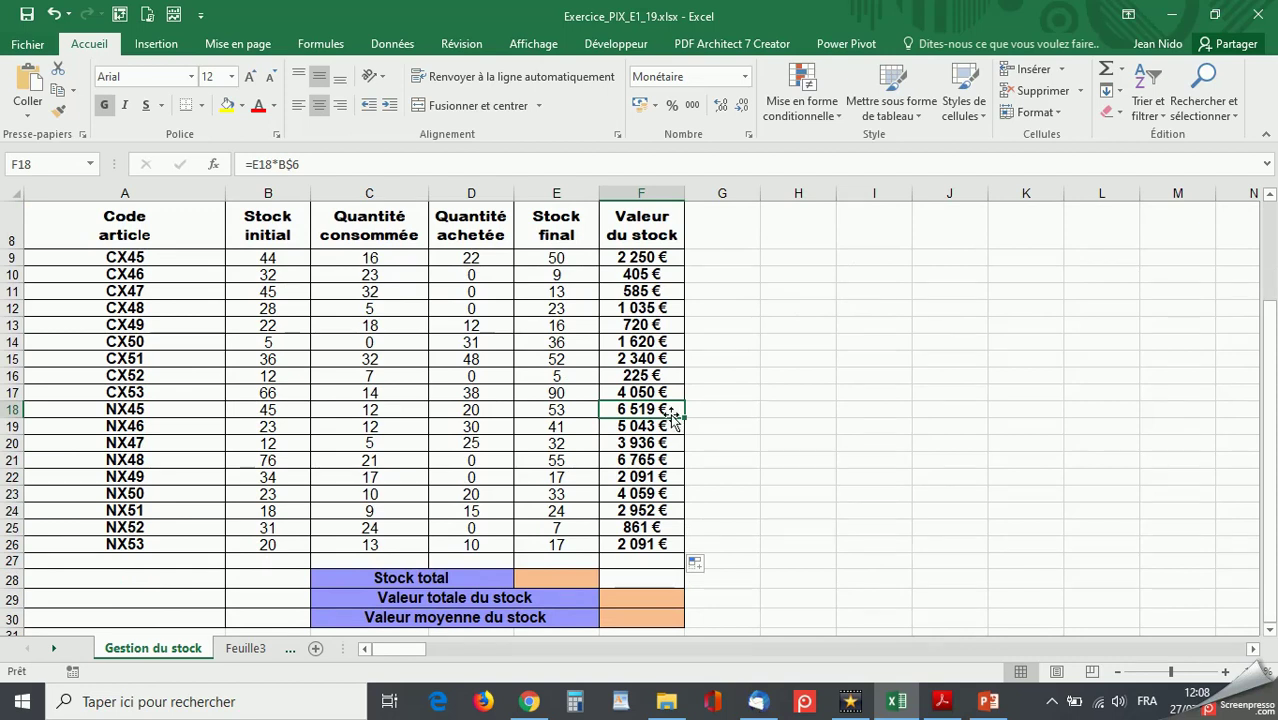
left_click_drag(652, 410, 653, 541)
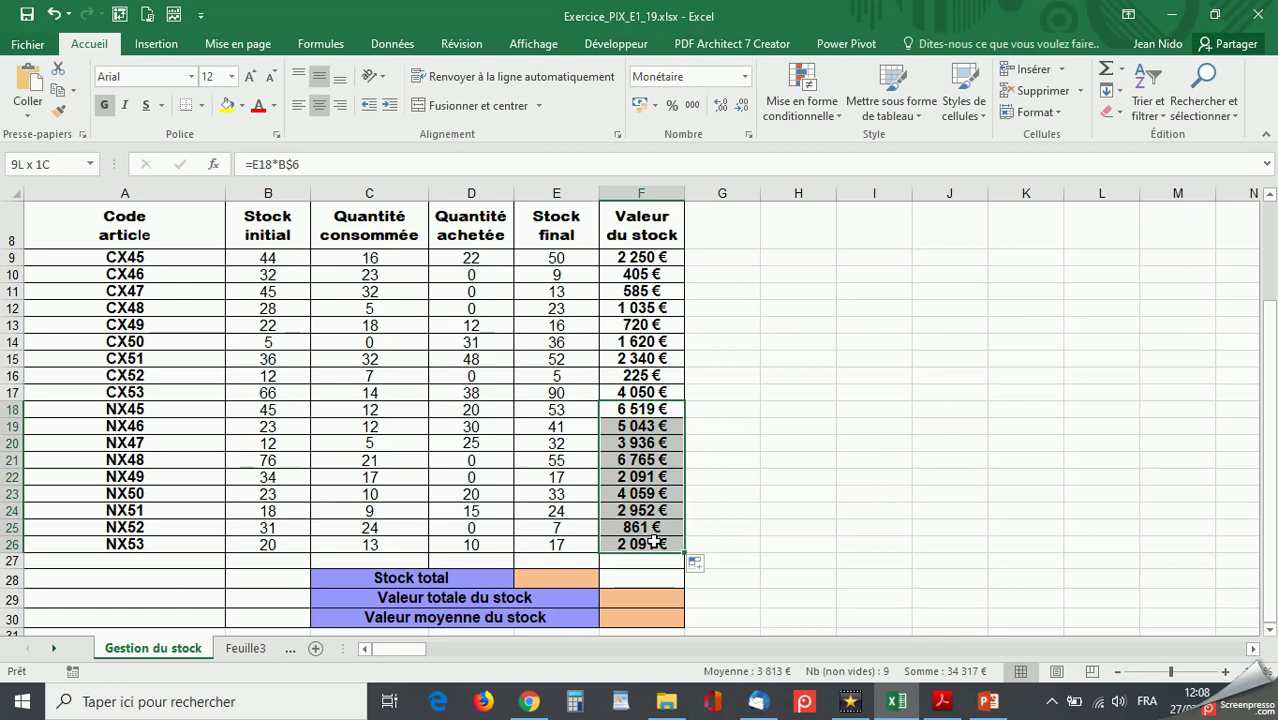
key("Delete")
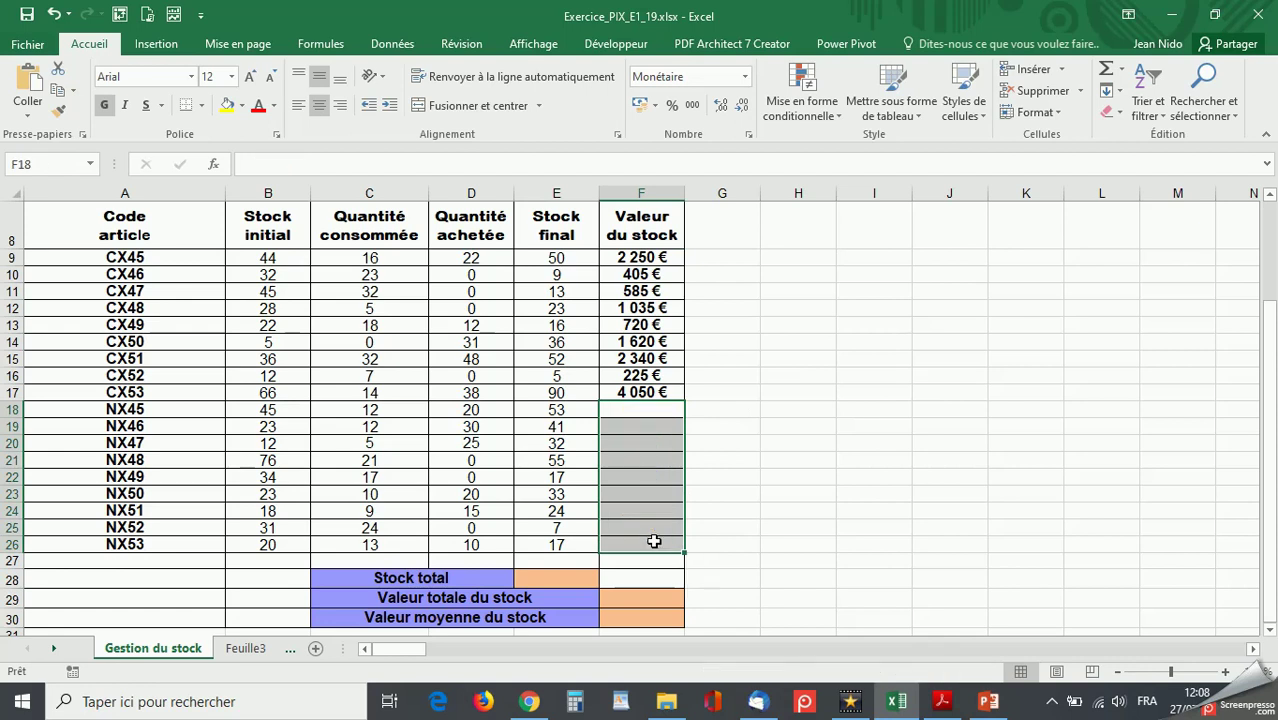
Name the 123 € NX unit price cell B6 'prixnx' using the Name Box
left_click(640, 410)
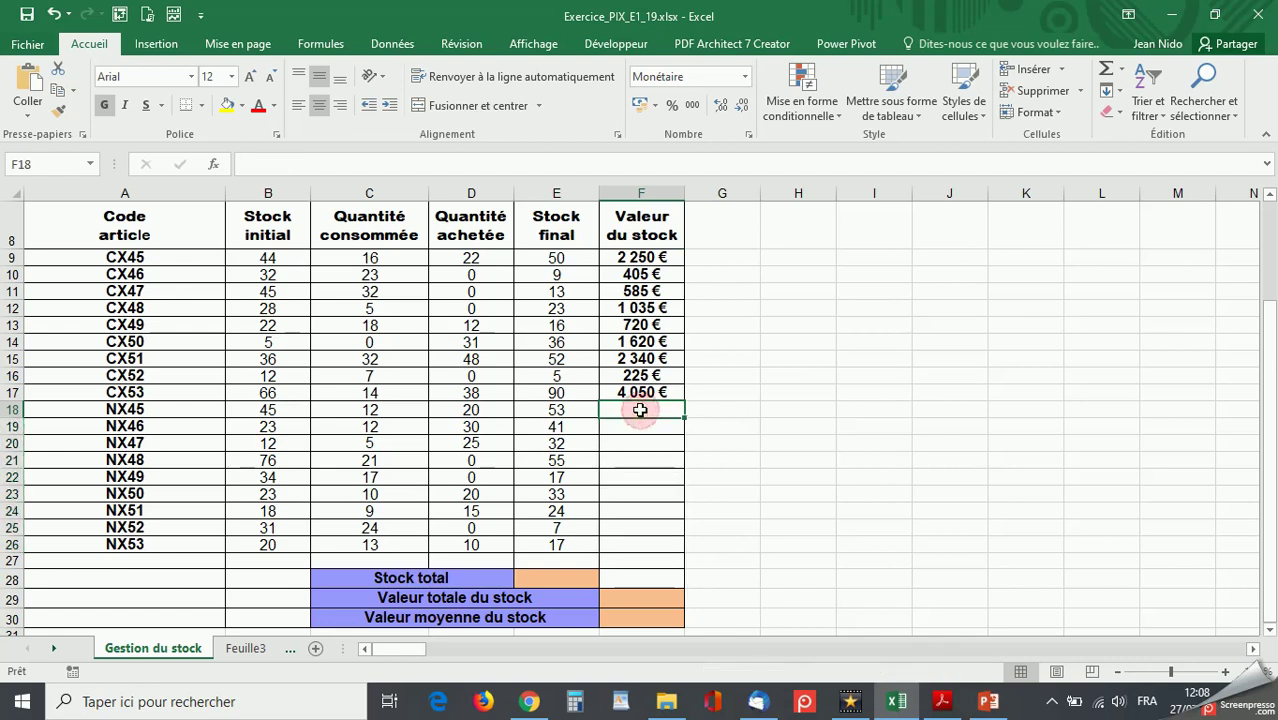
scroll(640, 415, "up", 1)
scroll(640, 420, "up", 1)
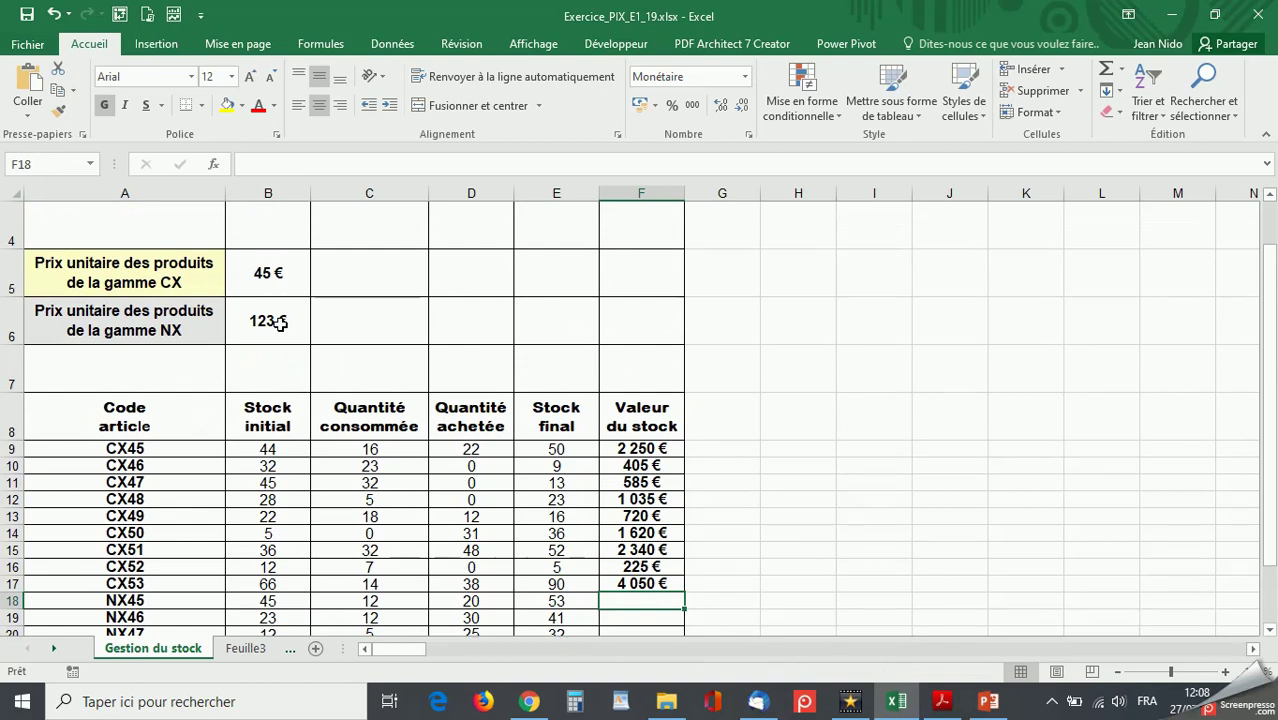
left_click(281, 323)
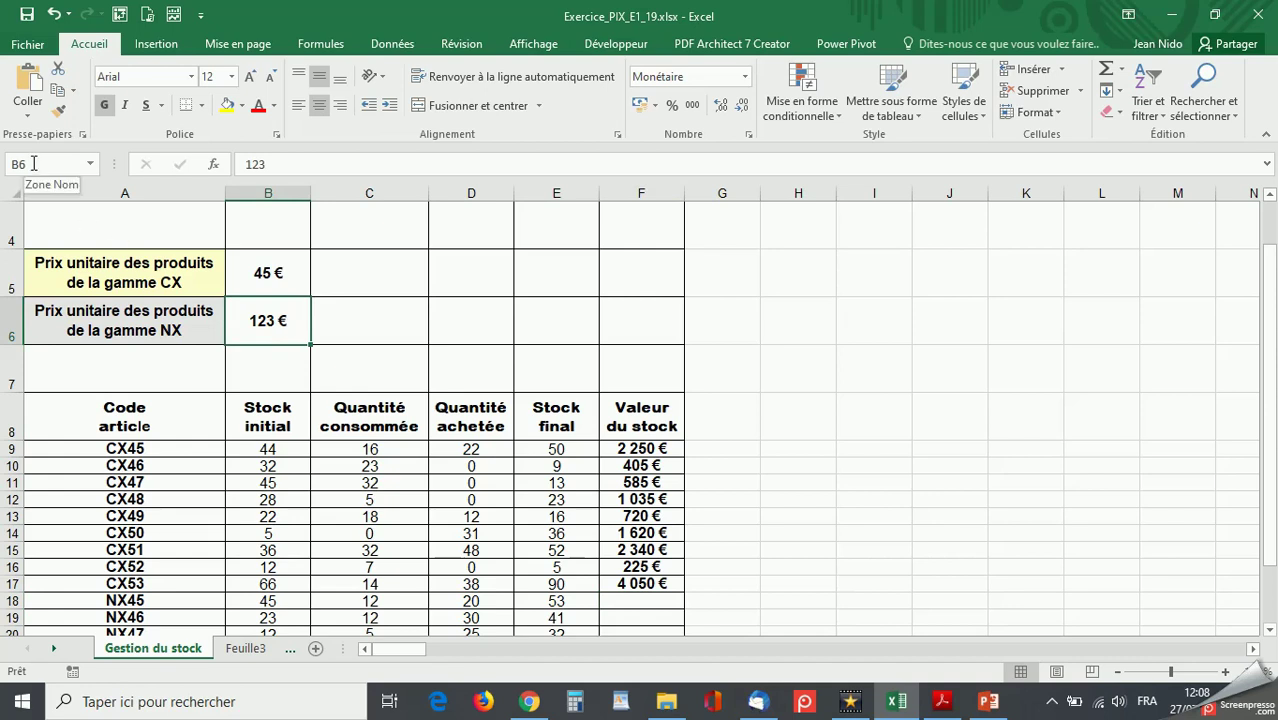
left_click(33, 163)
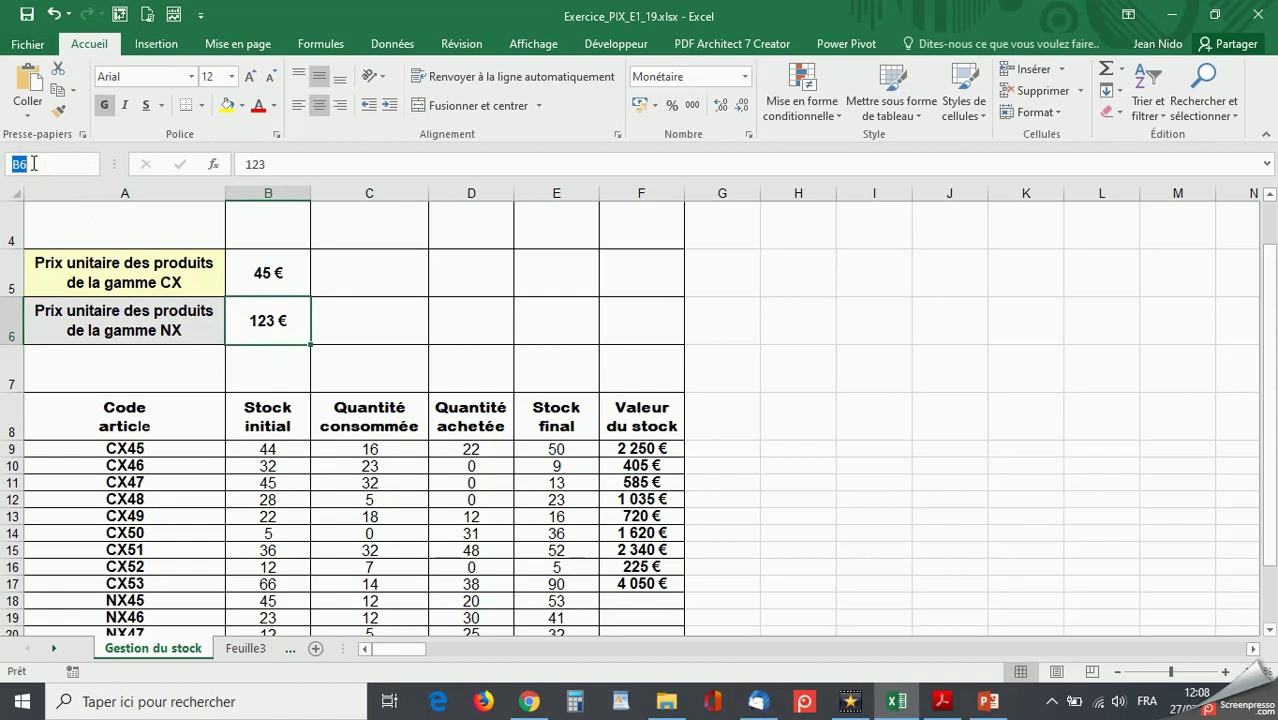
type("prixnx")
key("Return")
left_click(276, 270)
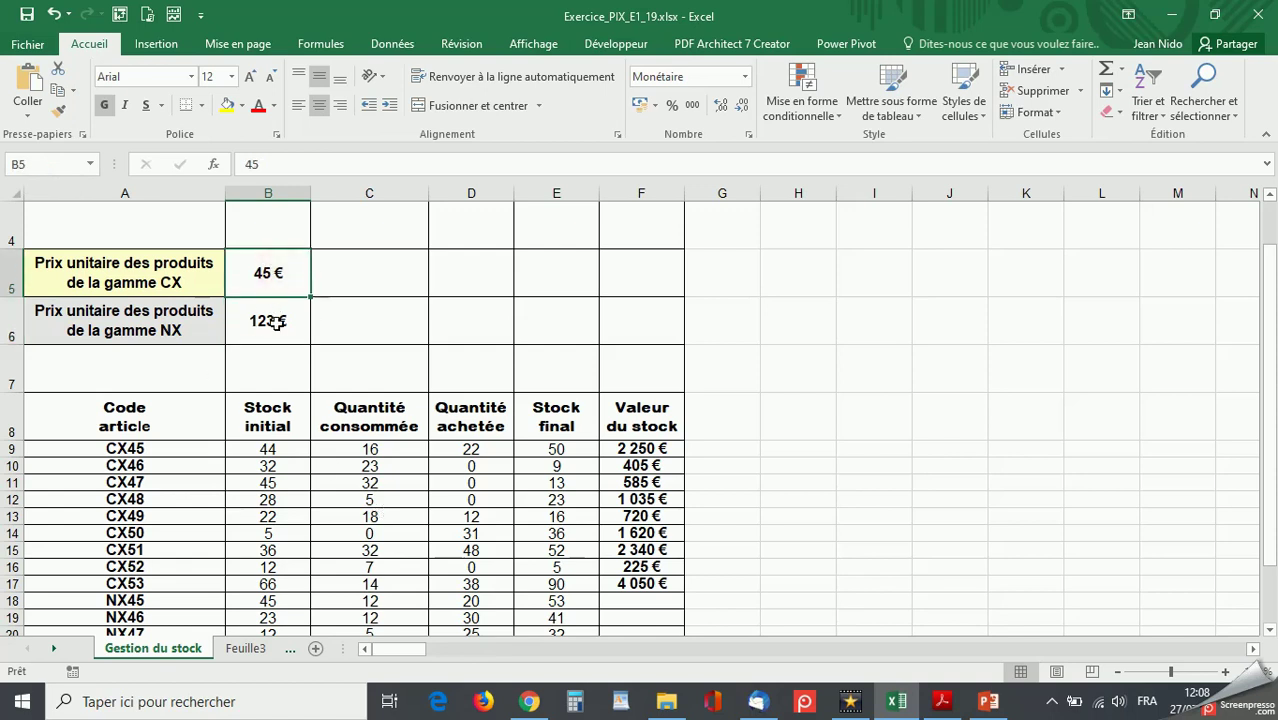
left_click(276, 322)
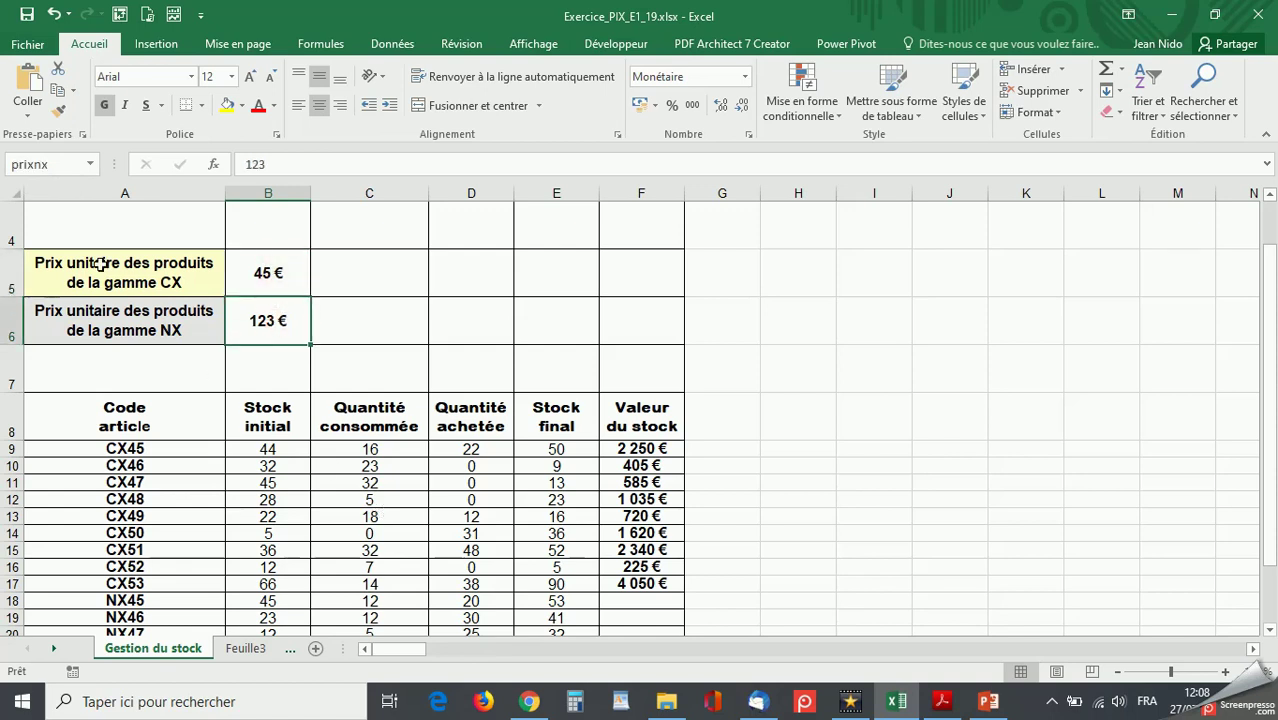
left_click(632, 606)
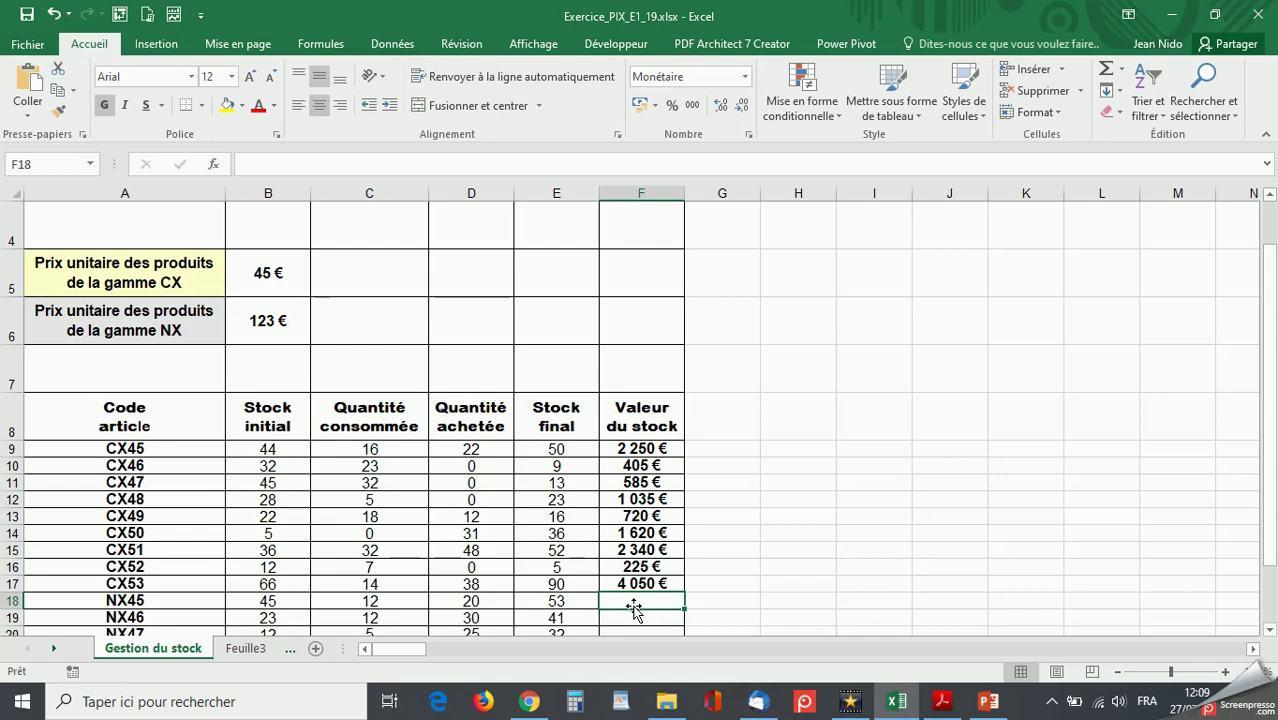
Enter =E18*prixnx in F18 to value NX45's stock with the named NX price
type("=")
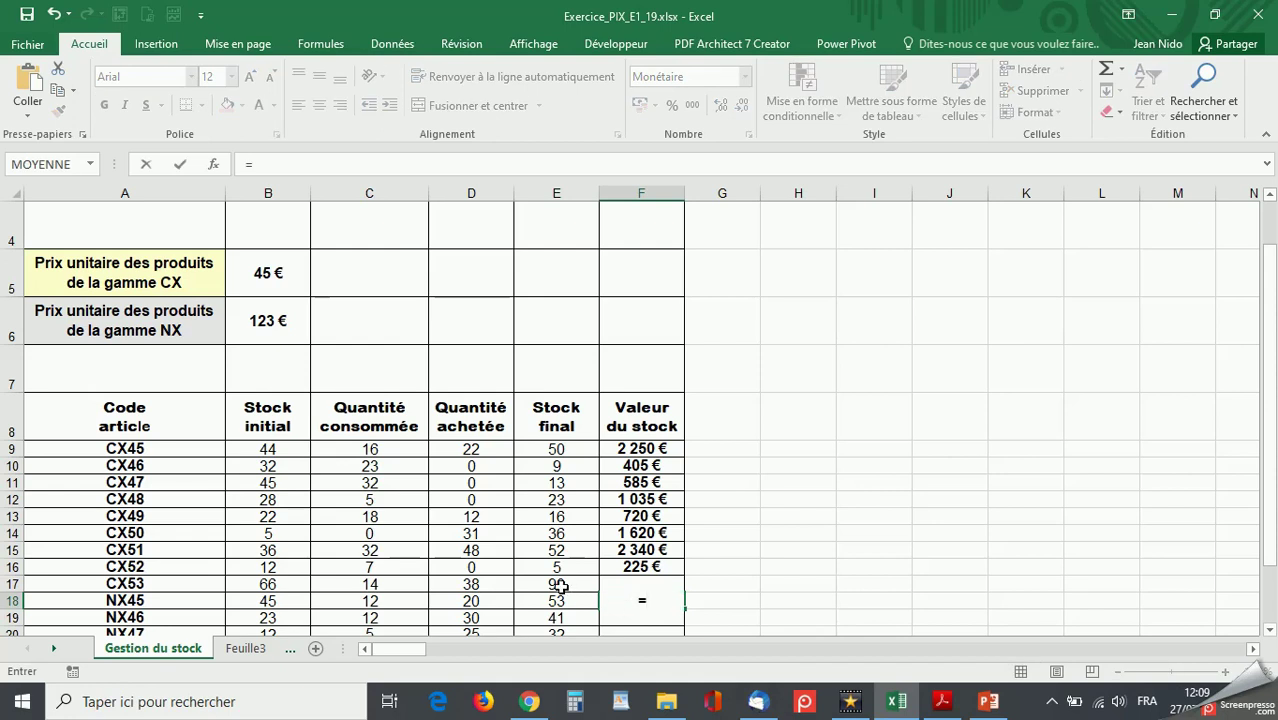
left_click(557, 600)
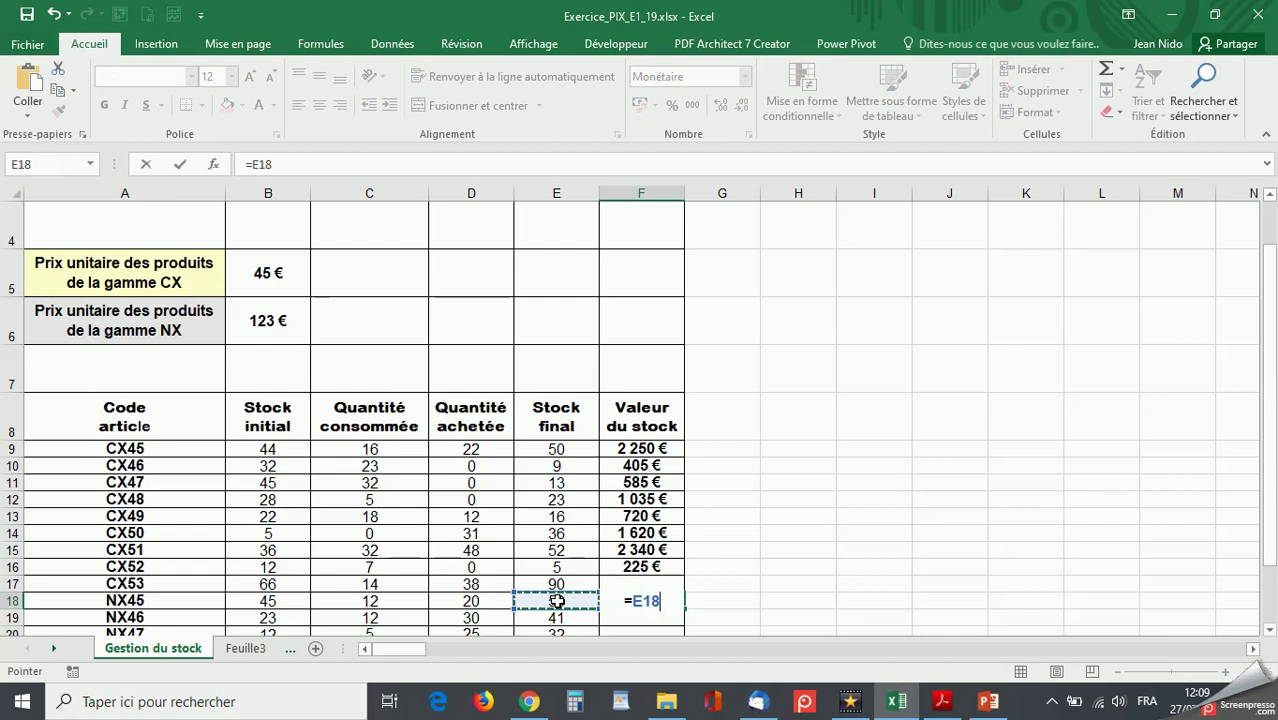
type("*")
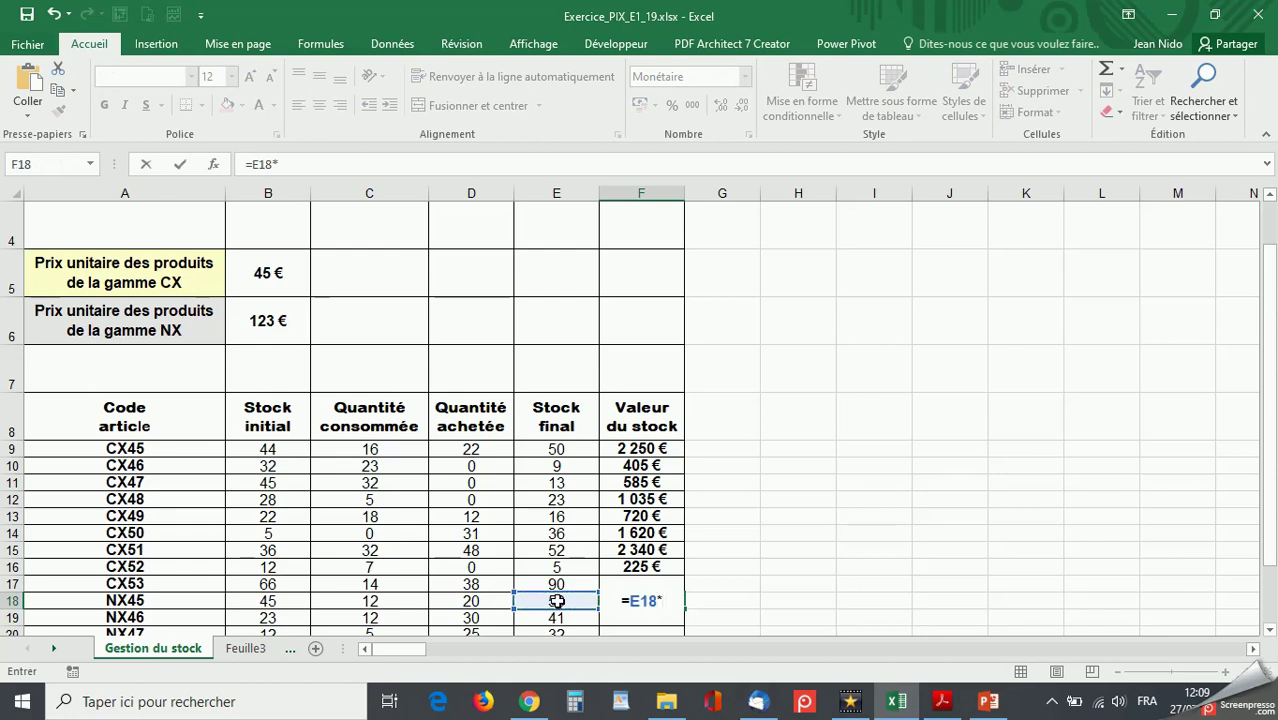
type("p")
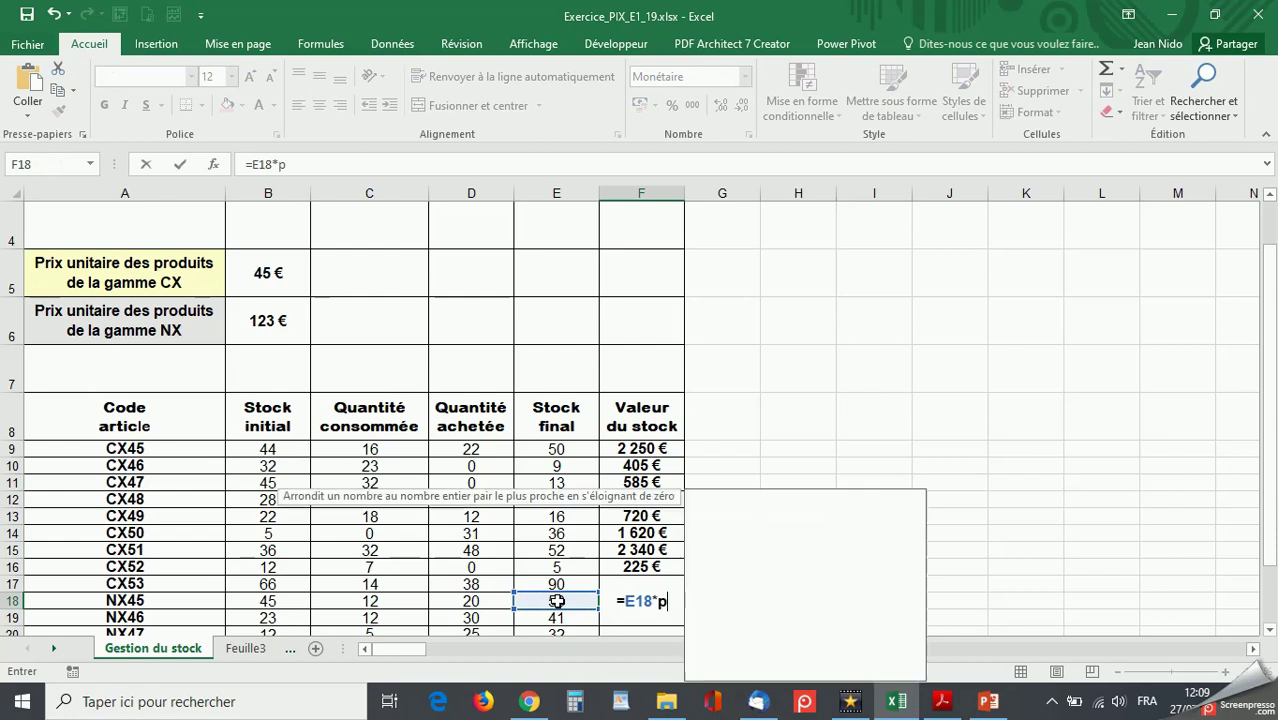
type("rix")
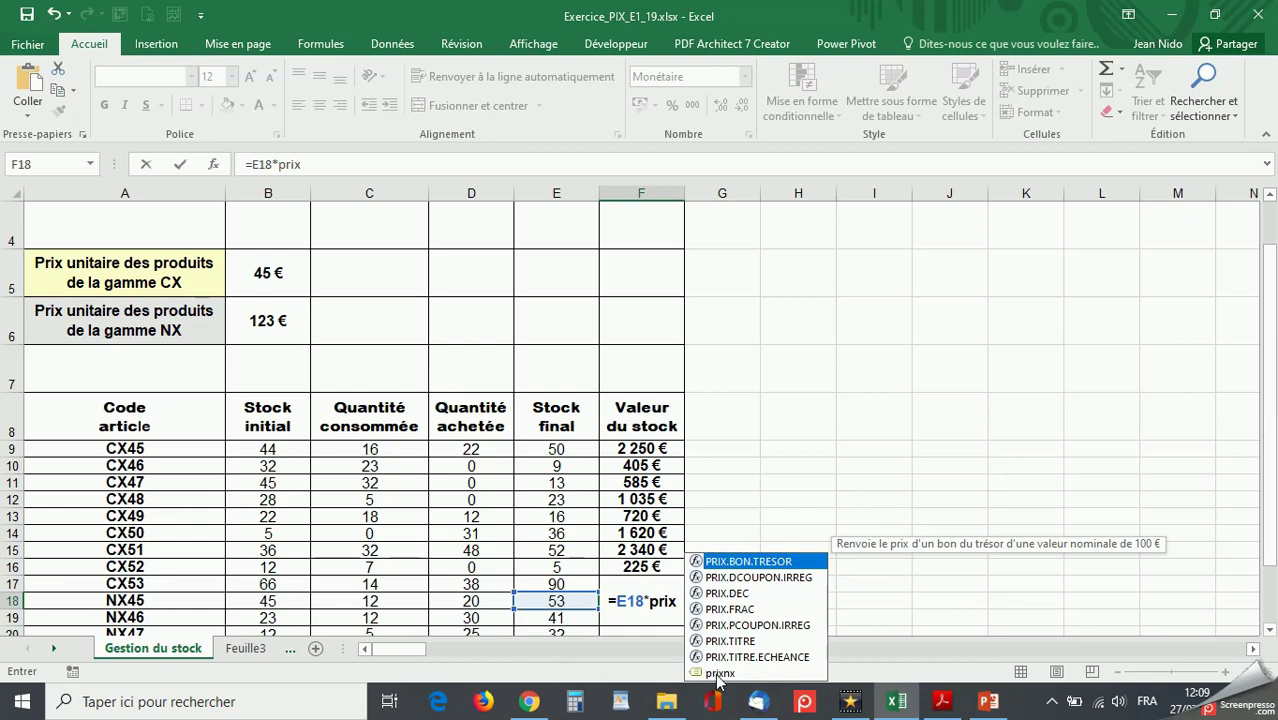
double_click(717, 674)
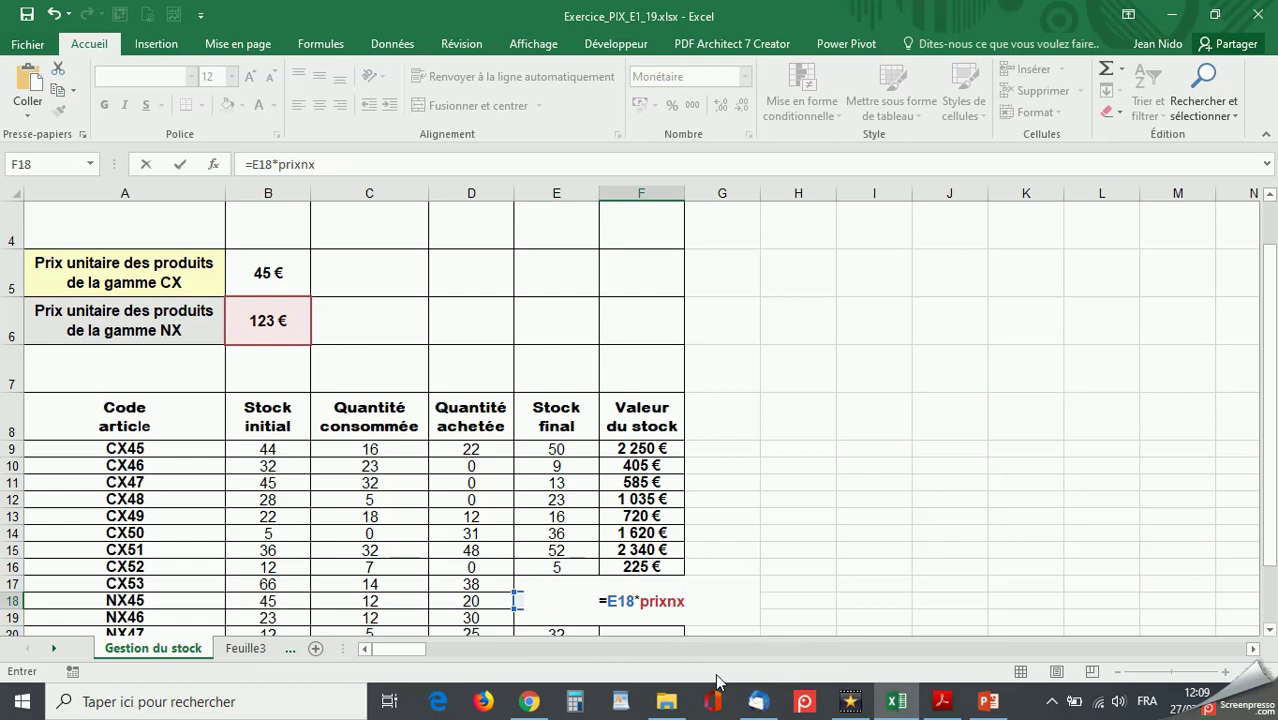
key("Return")
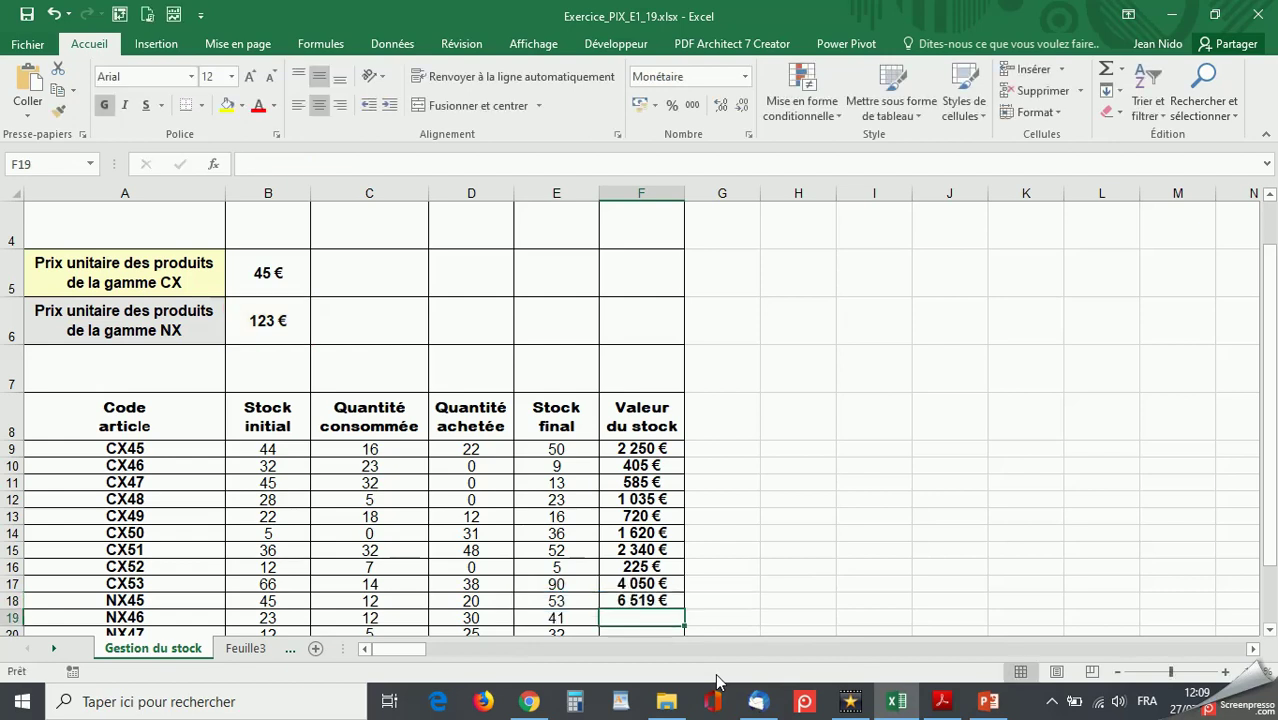
Copy F18's =E18*prixnx formula down to F26 for items NX45 through NX53
scroll(930, 551, "down", 2)
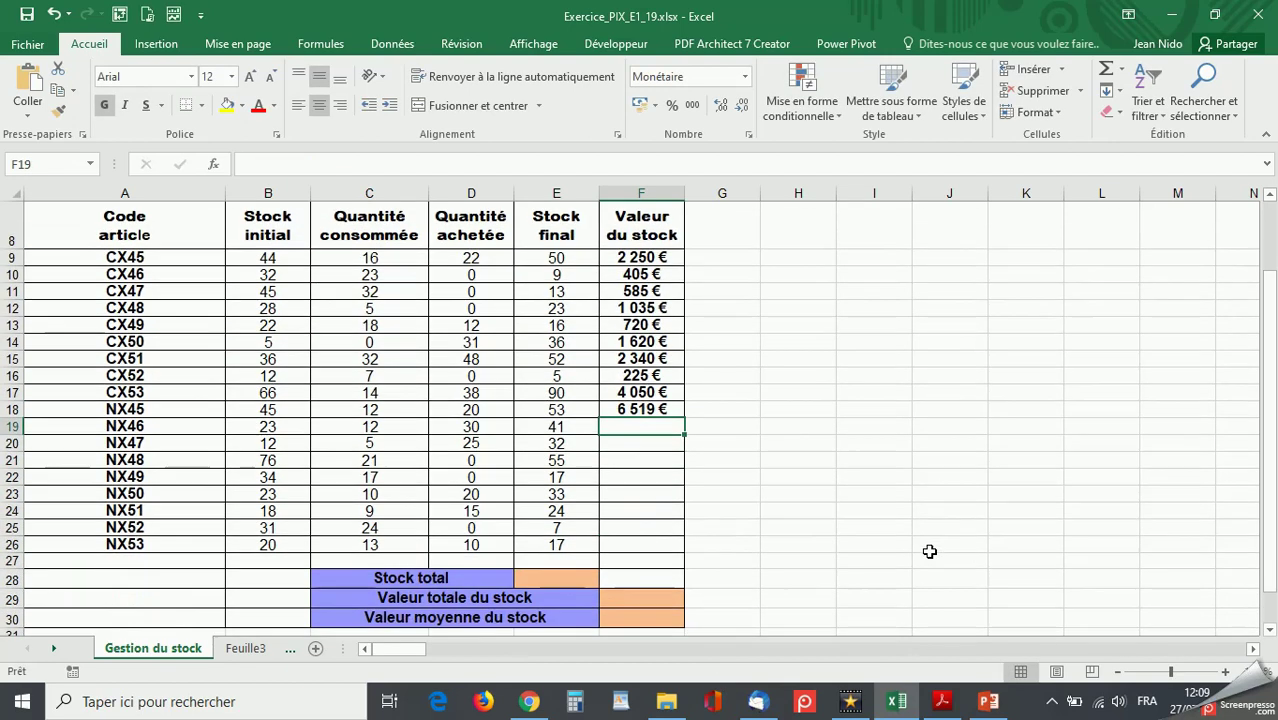
left_click(668, 410)
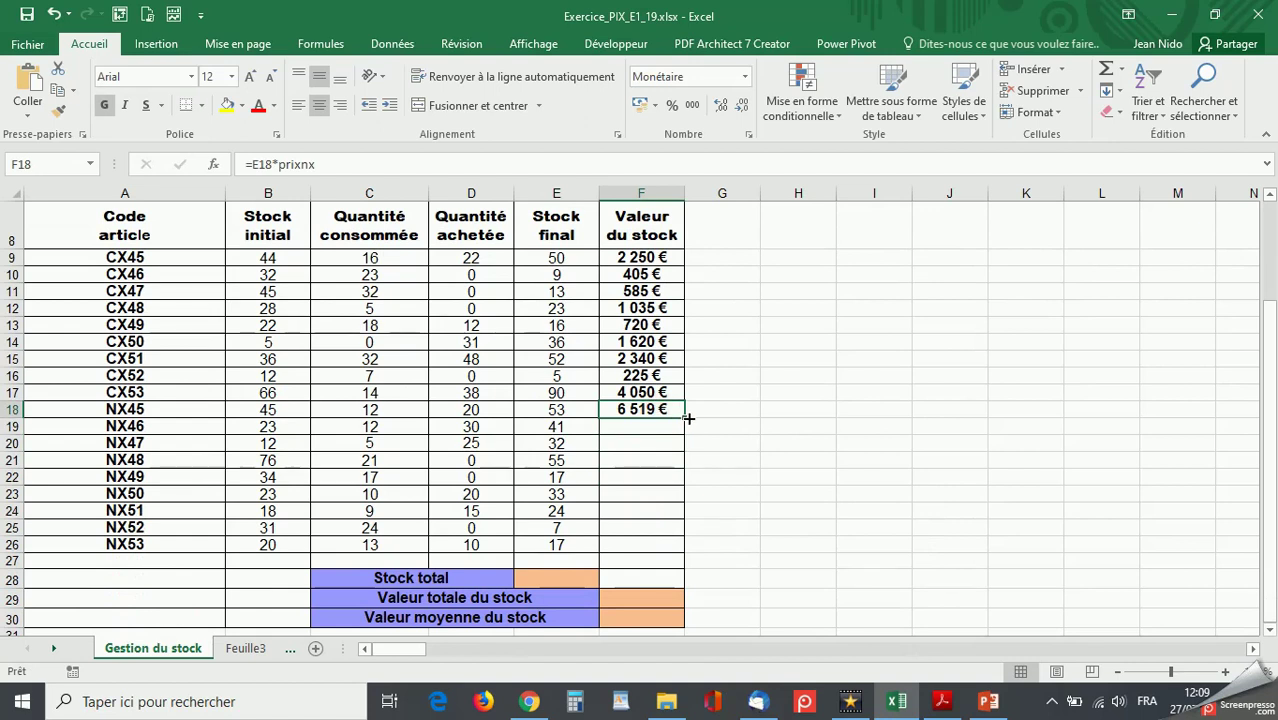
left_click_drag(688, 418, 676, 554)
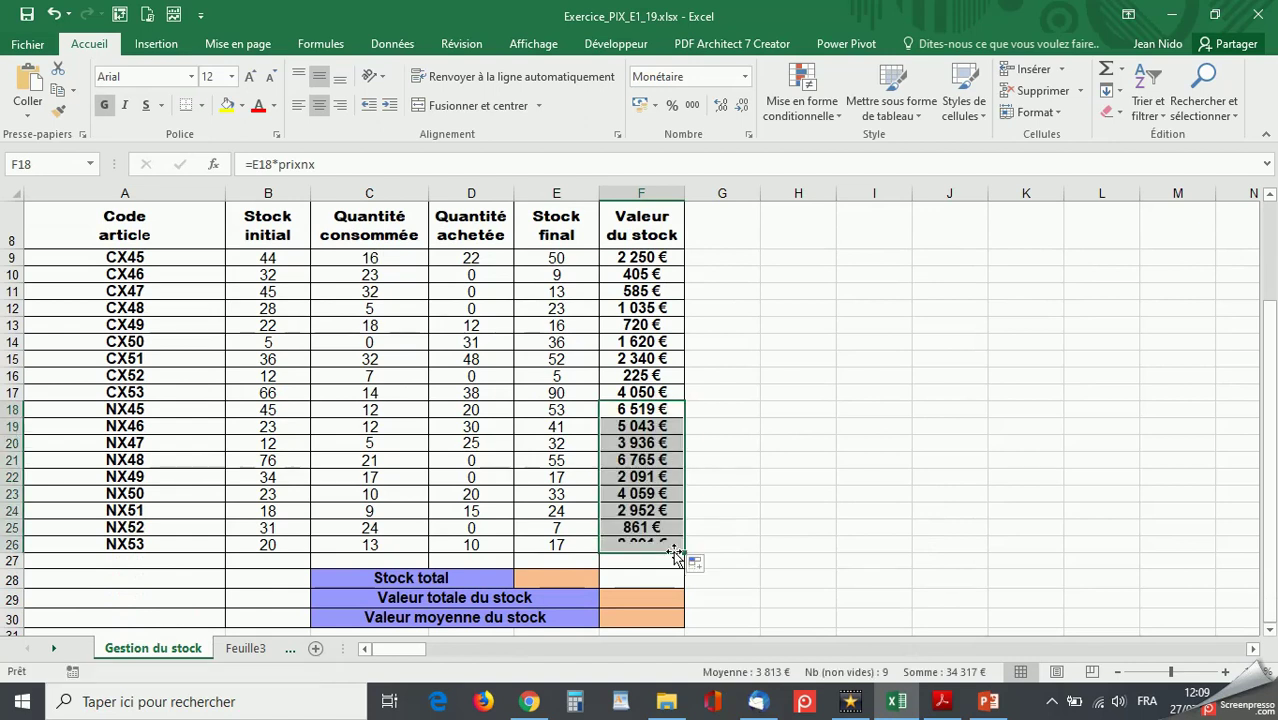
left_click(755, 527)
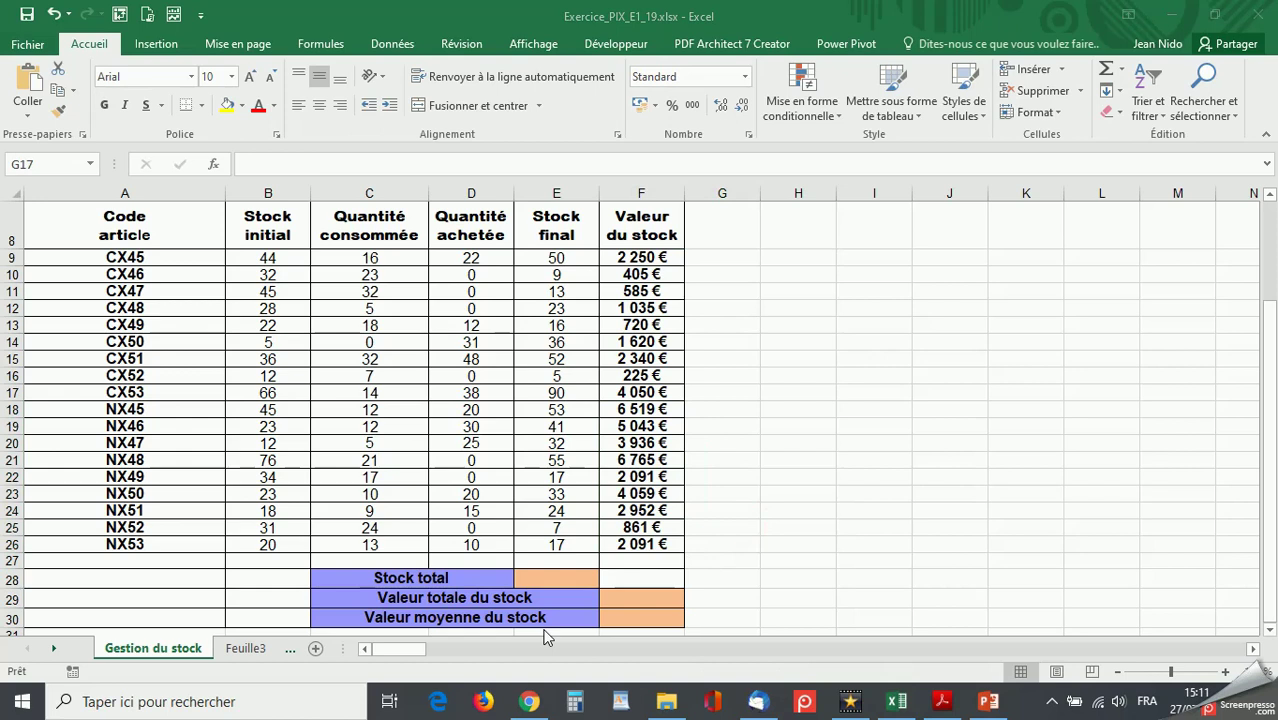
AutoSum the stock column into E28 over E9:E26, giving a stock total of 573
left_click(557, 580)
left_click(557, 579)
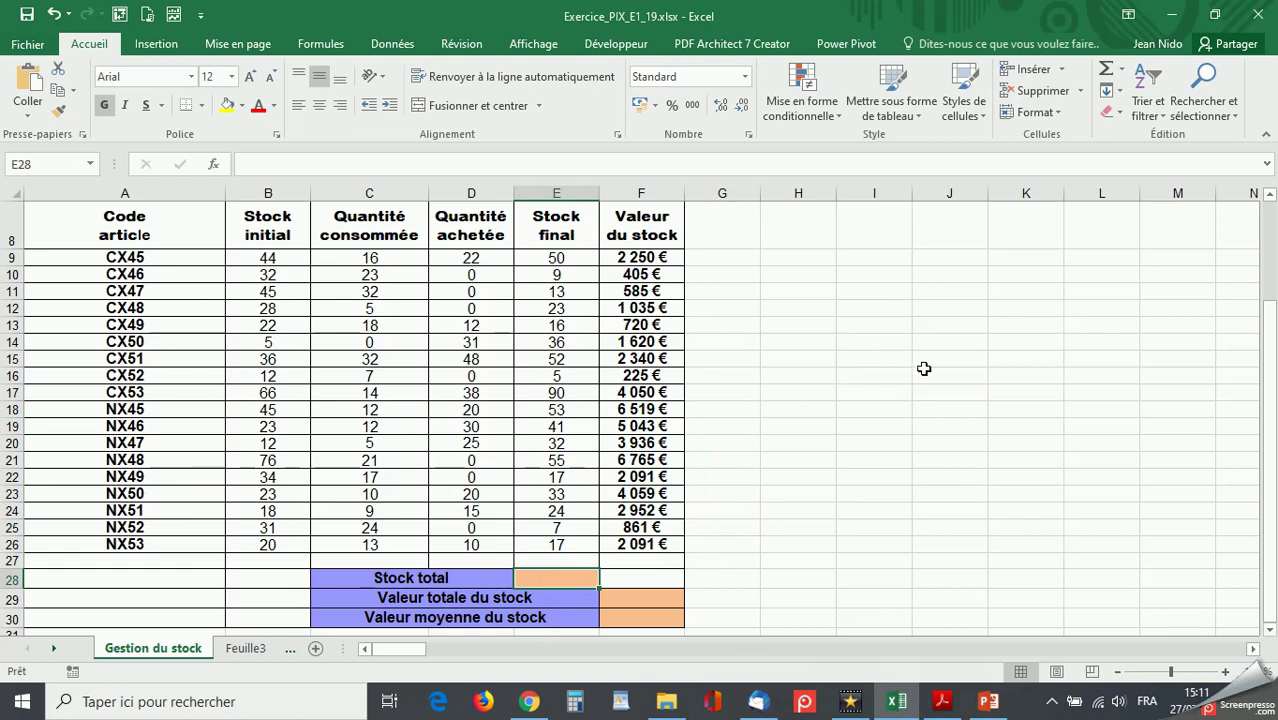
left_click(1107, 75)
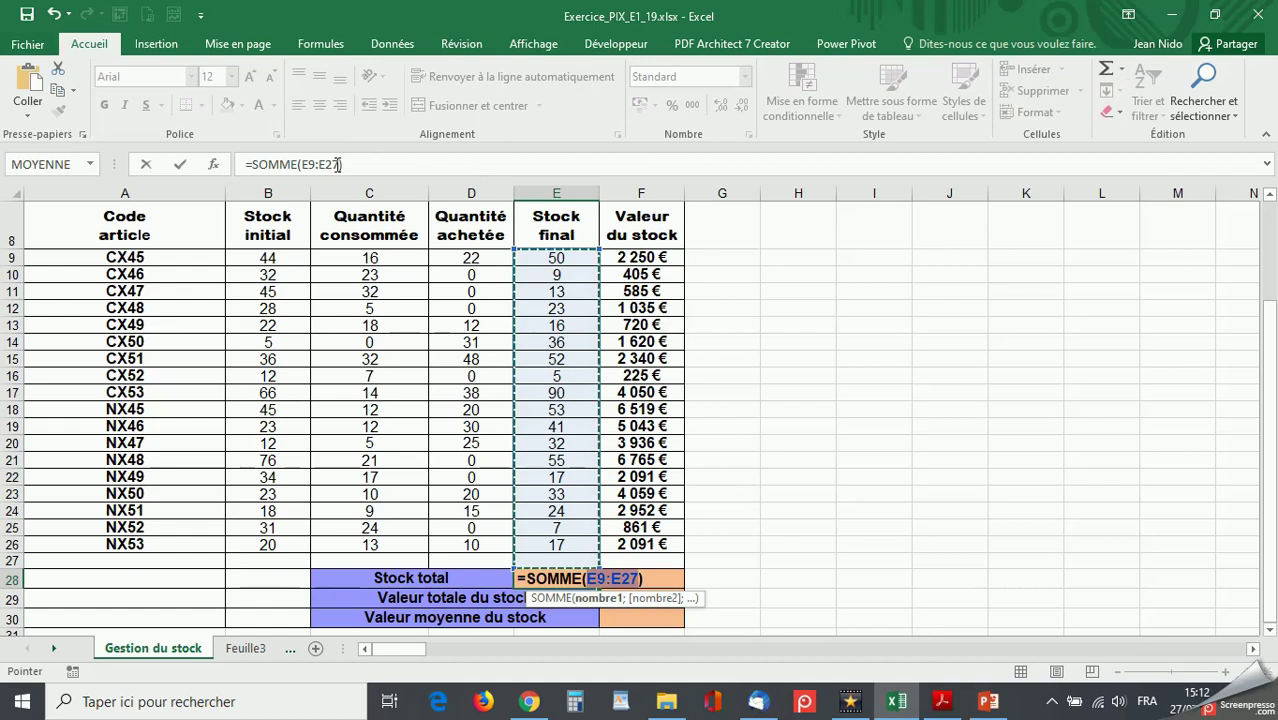
left_click(338, 165)
key("BackSpace")
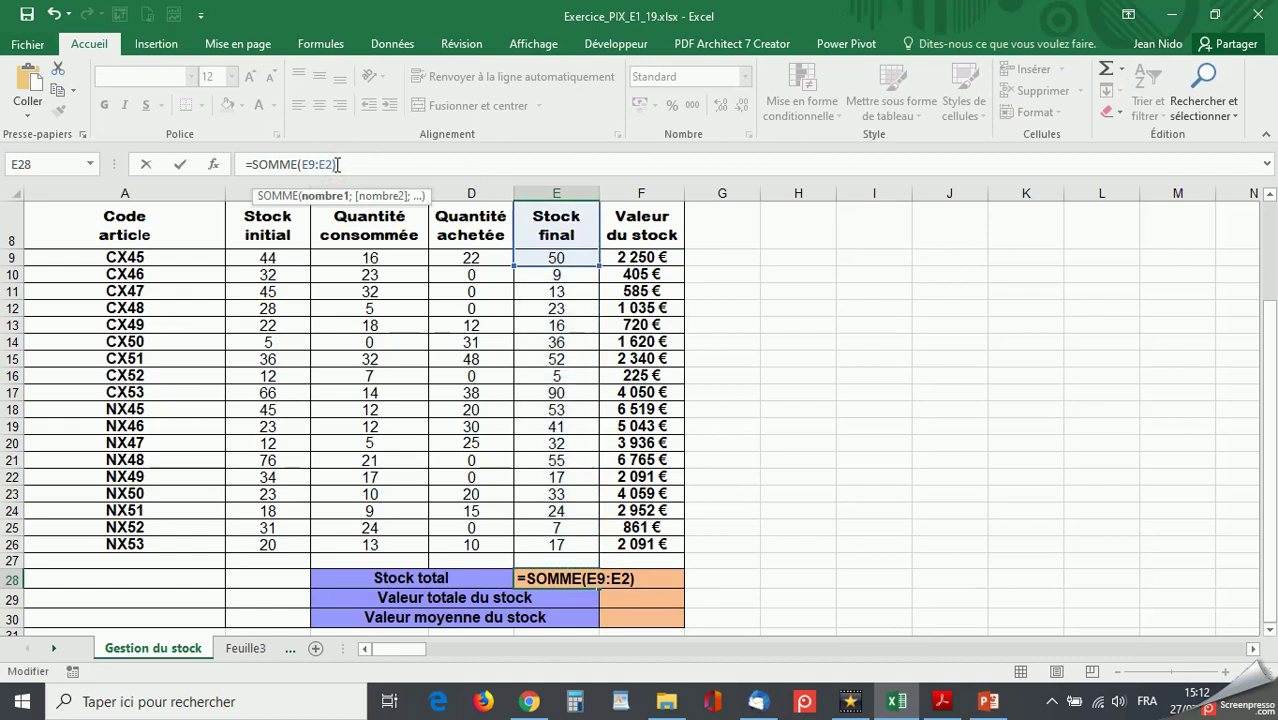
type("6")
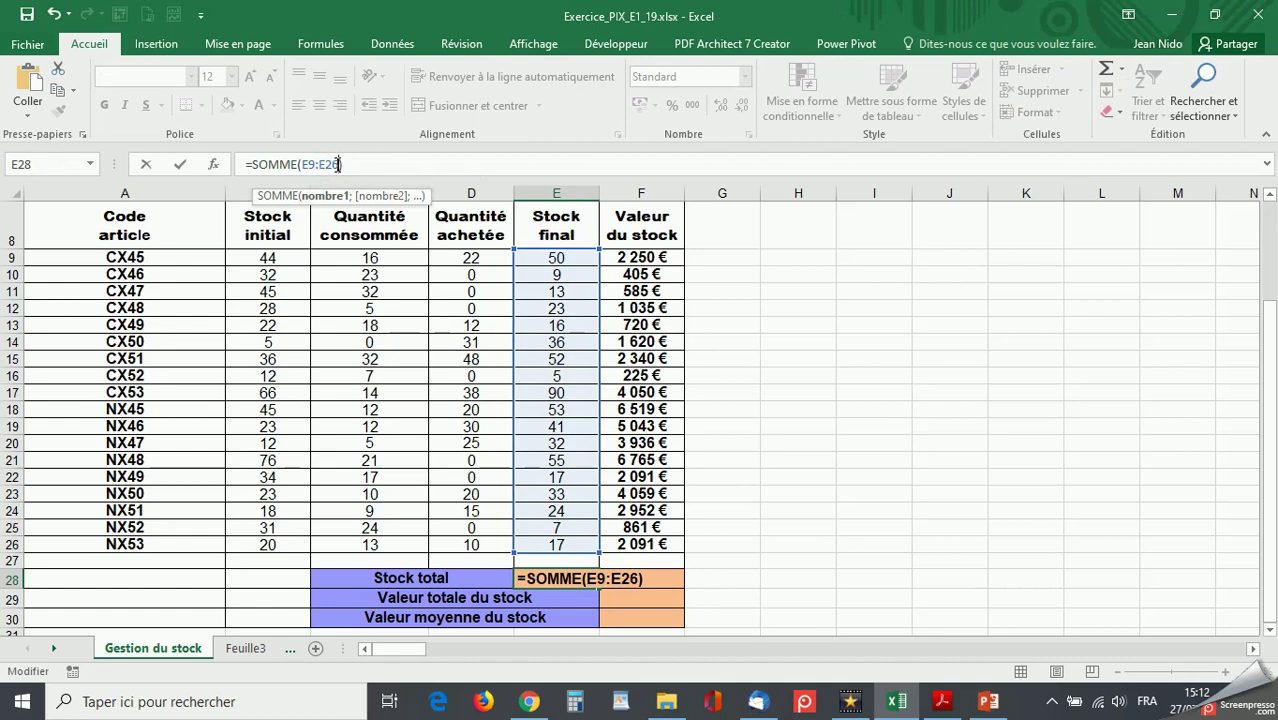
key("Return")
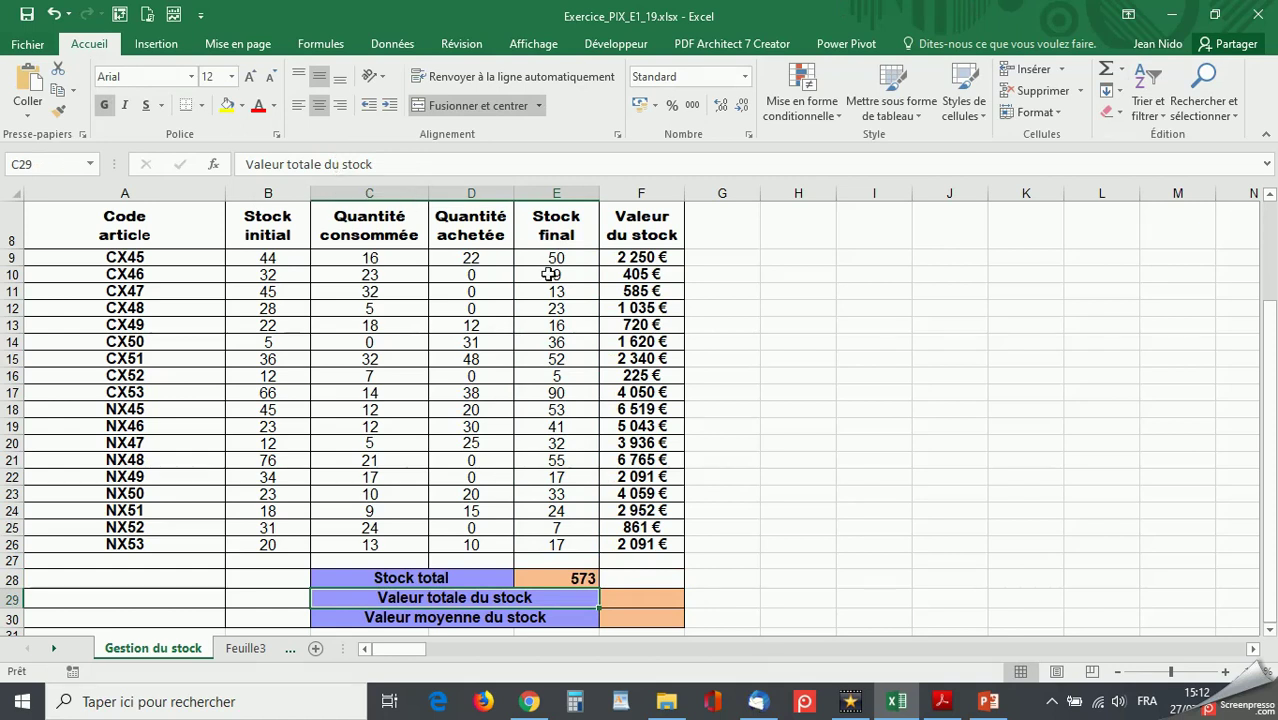
left_click(645, 597)
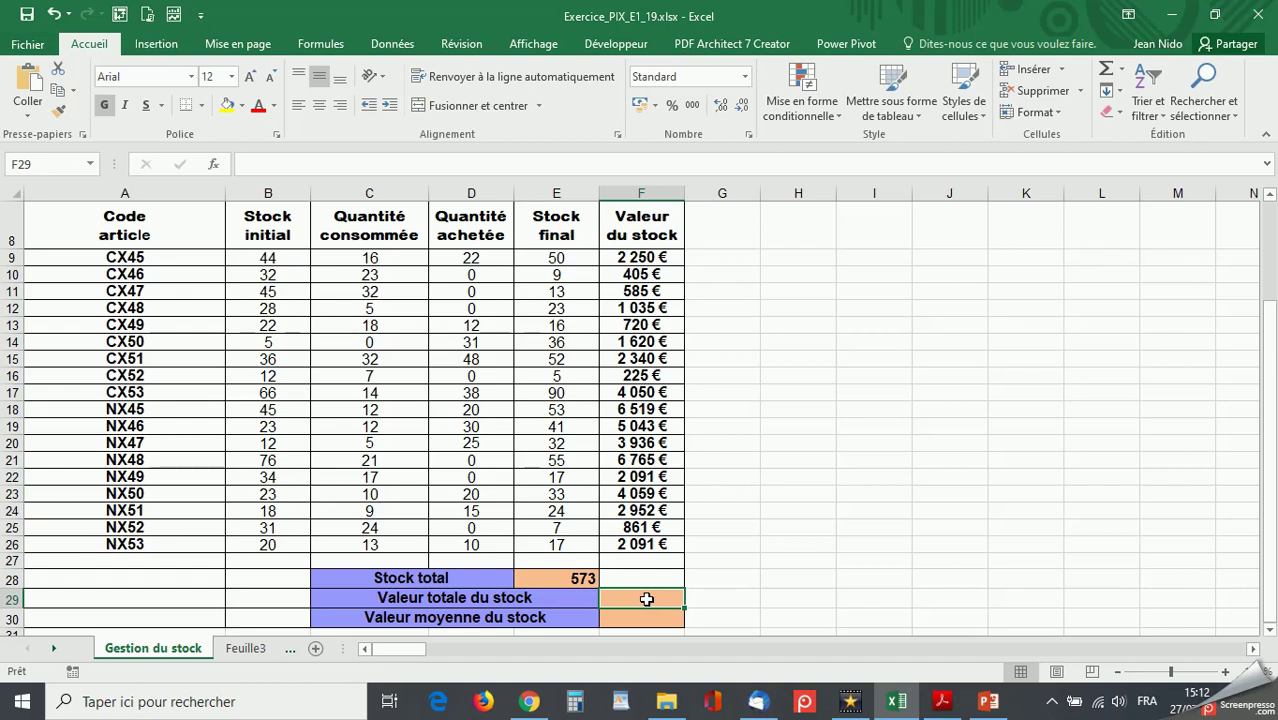
Enter =SOMME(F9:F26) in F29 for a total stock value of 47 547 €
type("=")
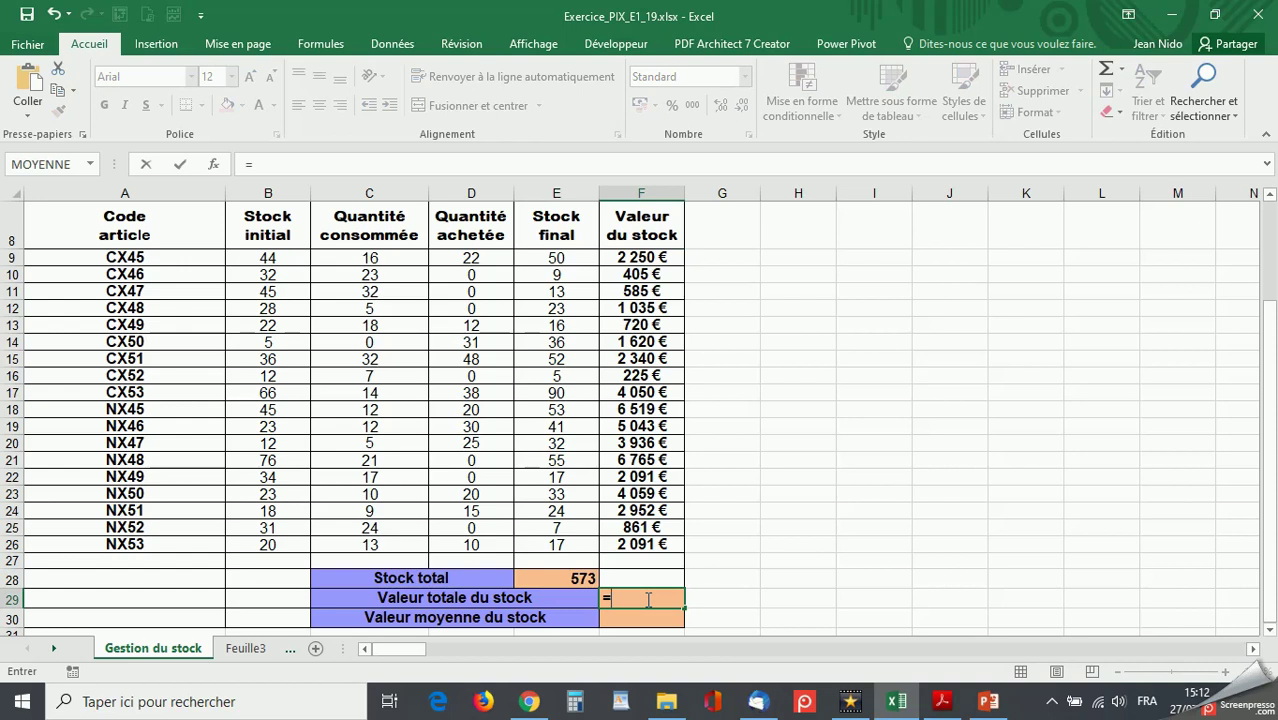
type("som")
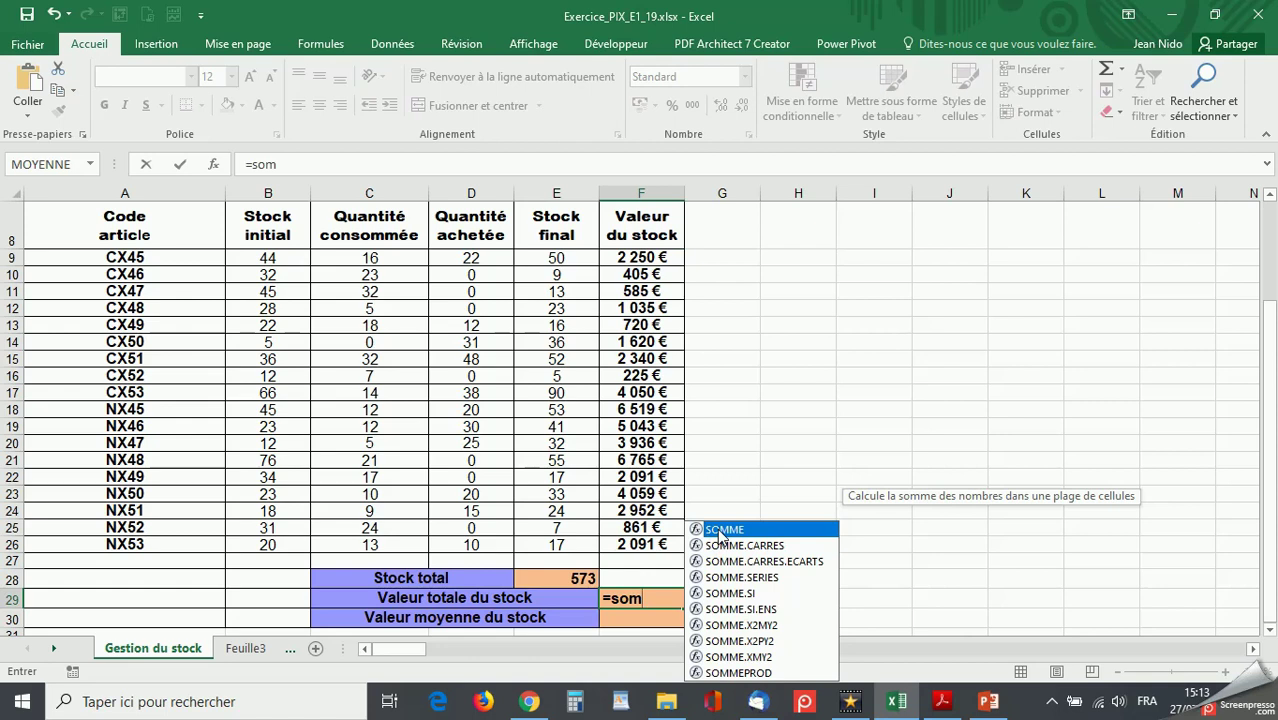
double_click(719, 533)
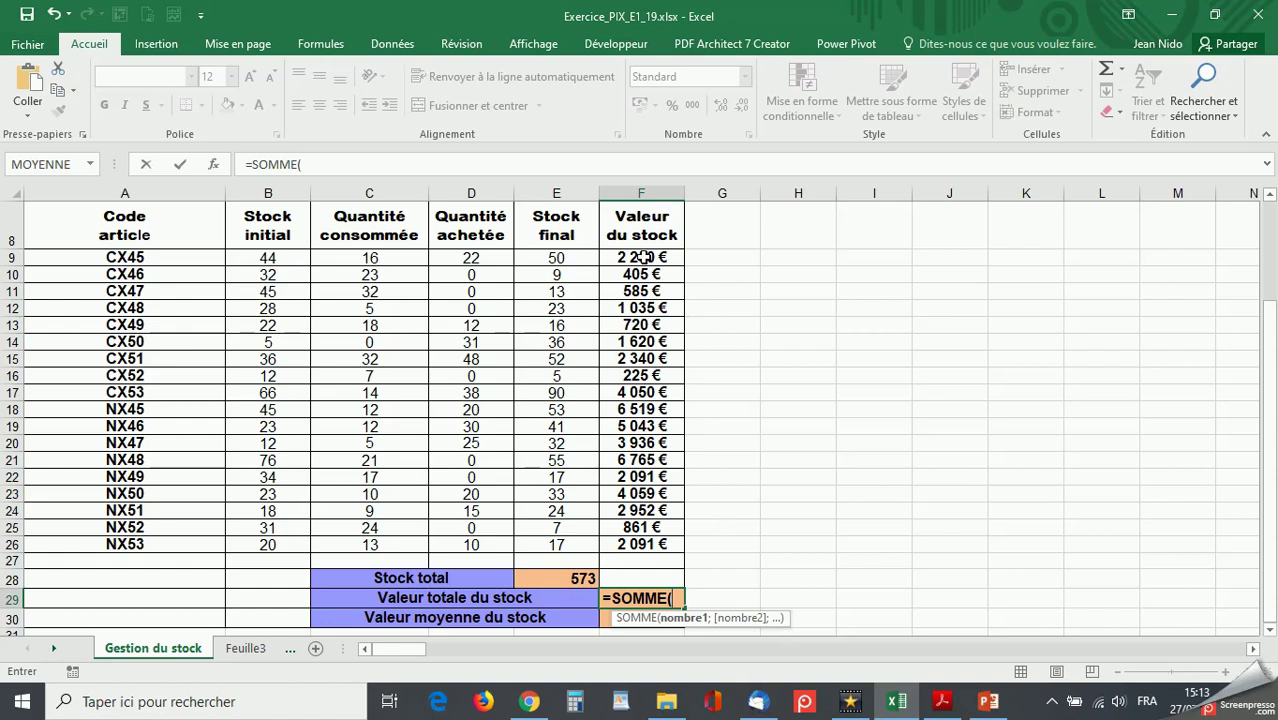
left_click_drag(645, 258, 637, 543)
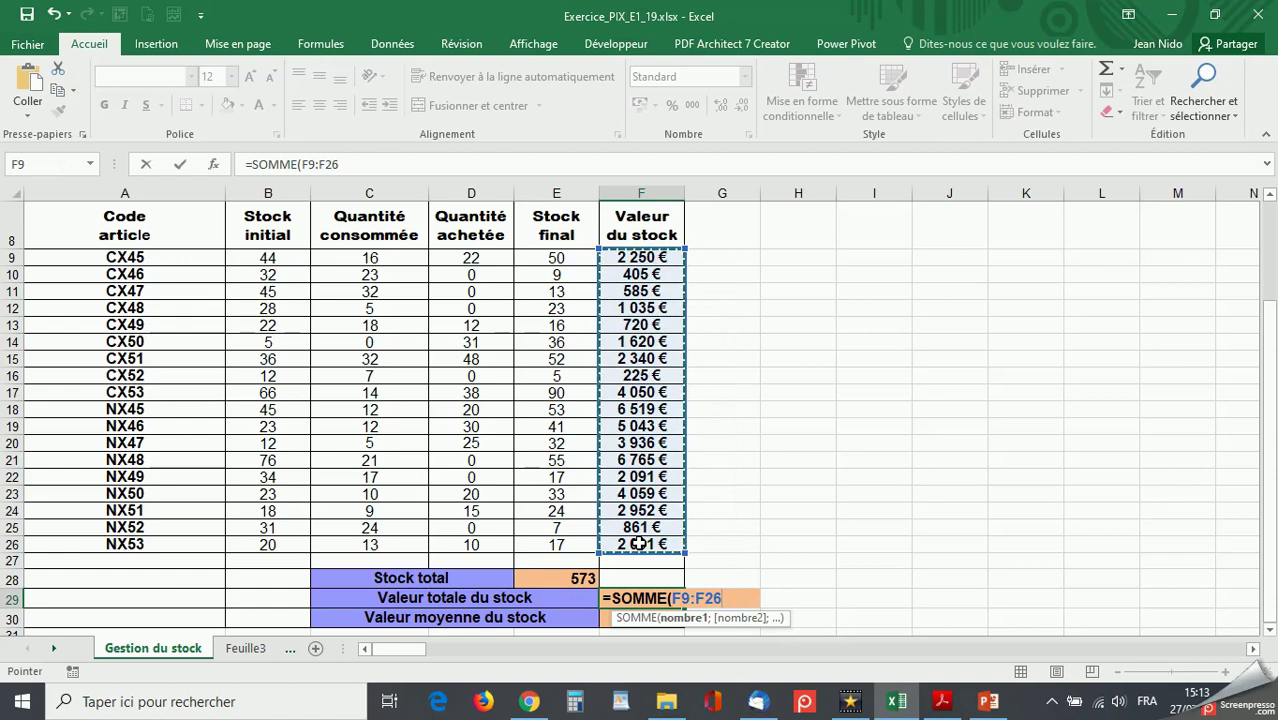
key("Return")
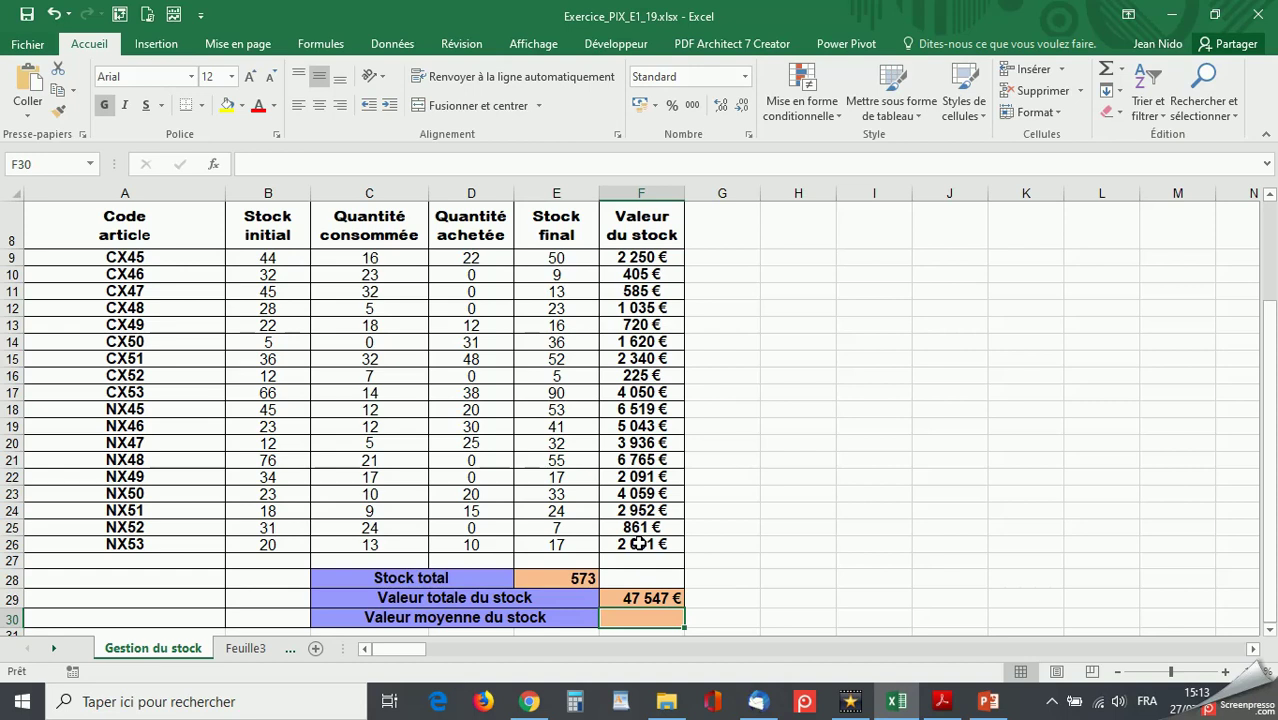
Enter =MOYENNE(F9:F26) in F30 for an average stock value of 2 642 €
type("=")
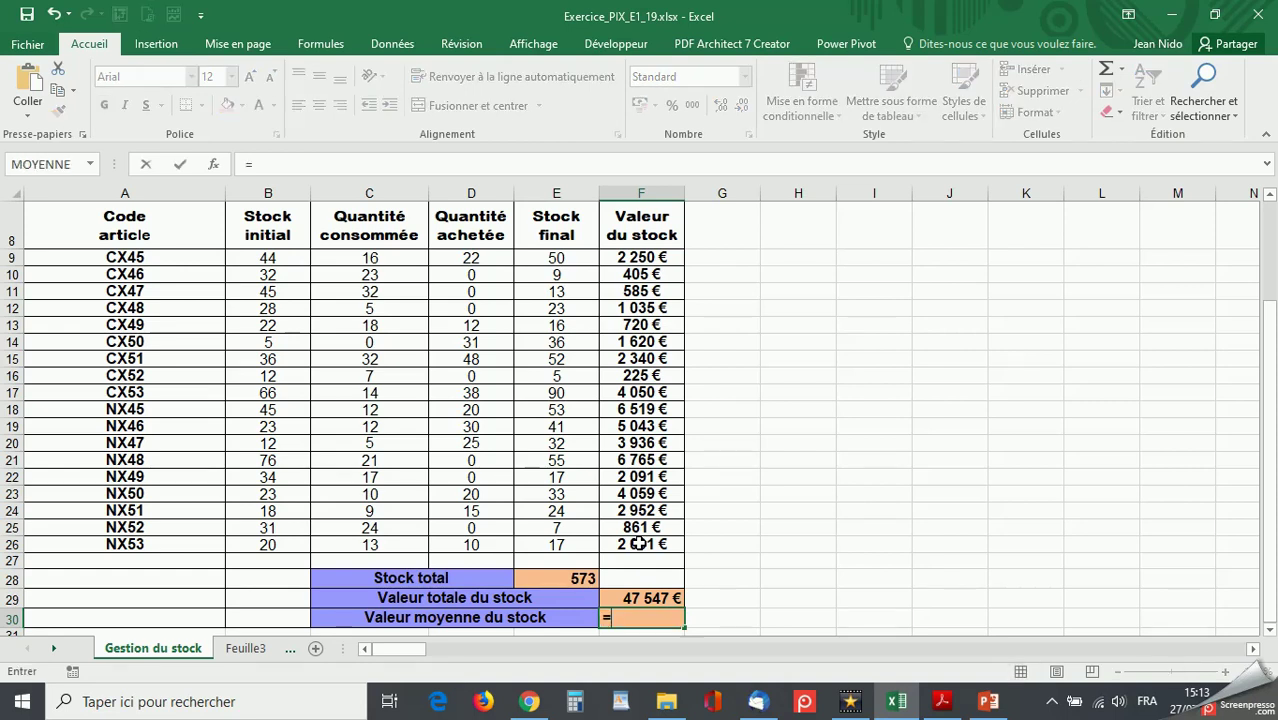
type("m")
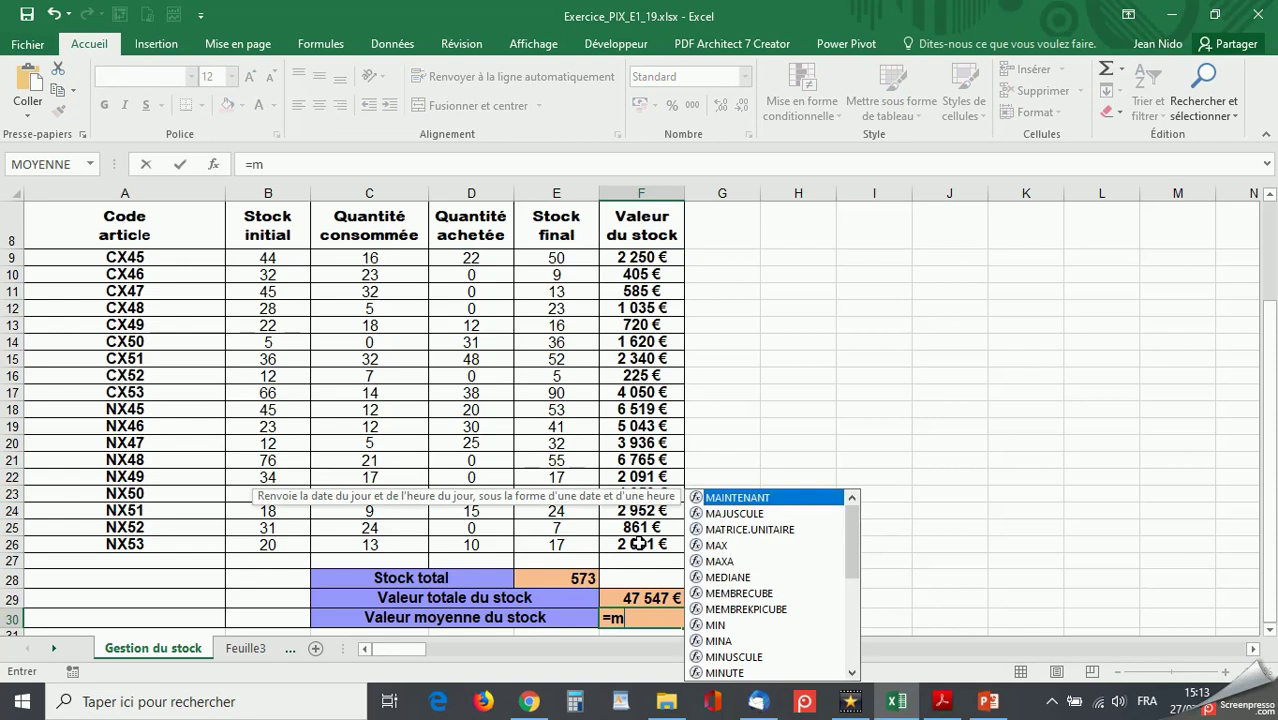
type("oy")
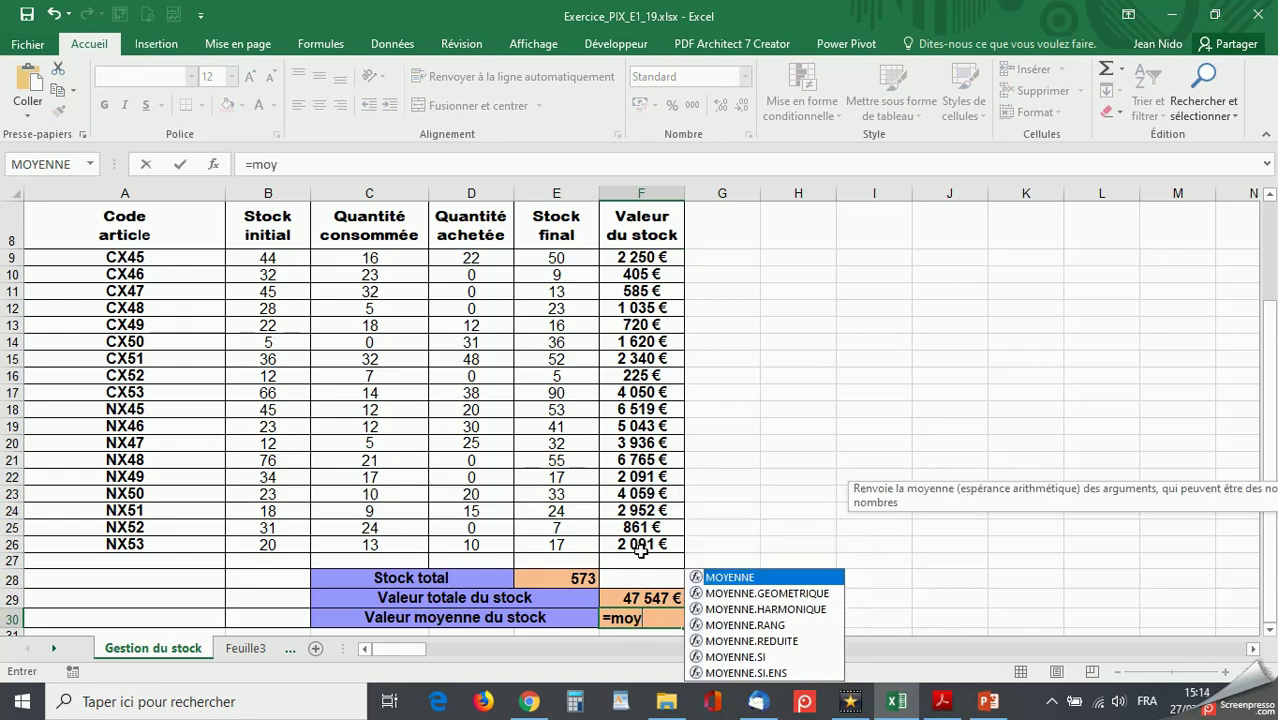
double_click(730, 578)
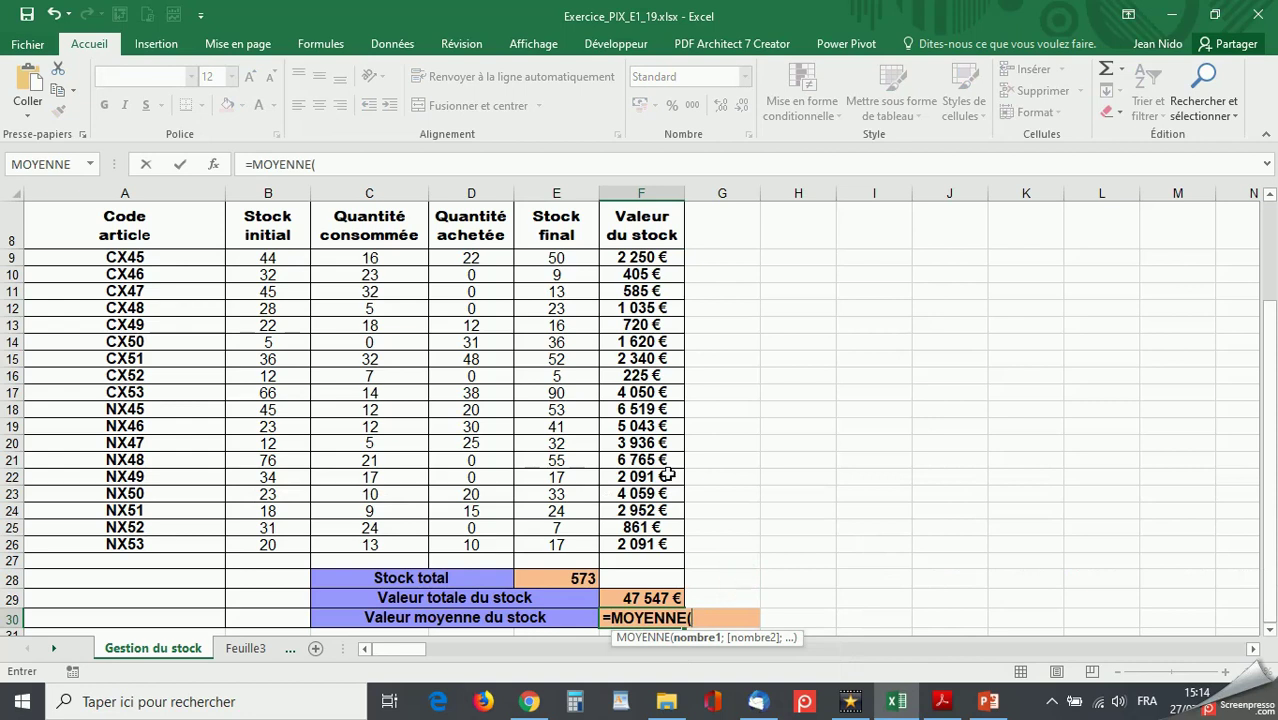
left_click_drag(625, 258, 632, 538)
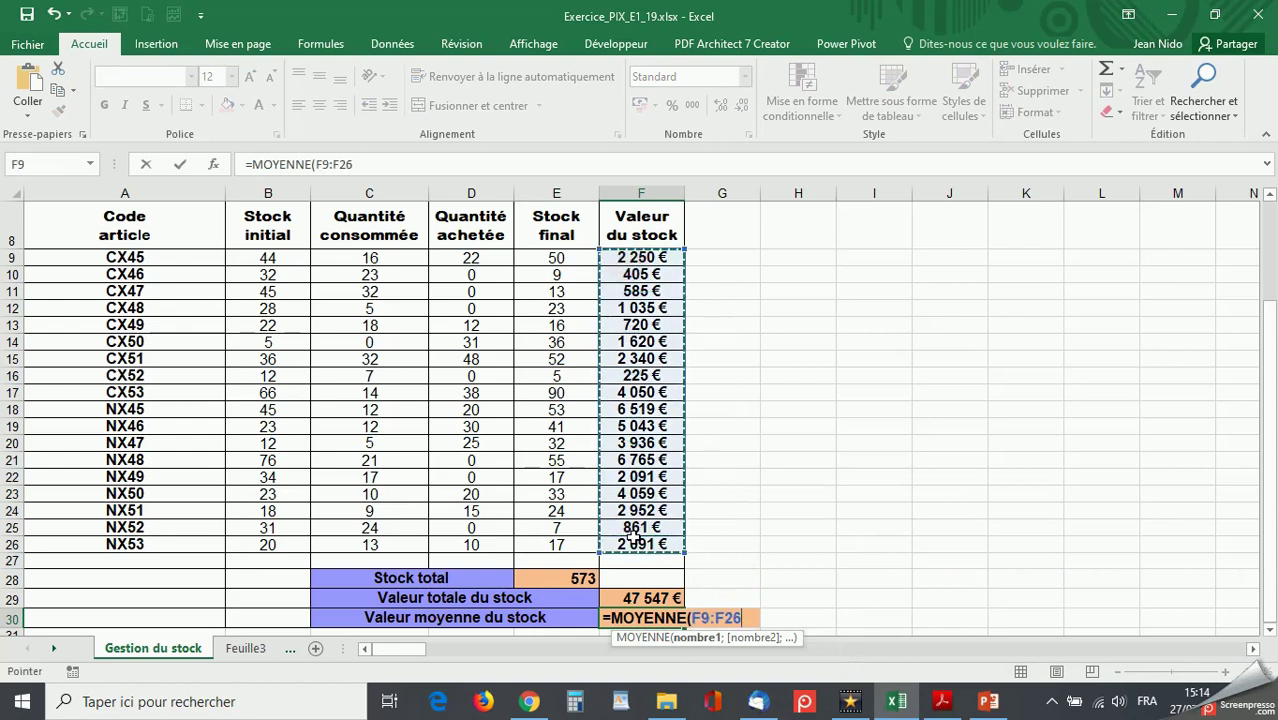
key("Return")
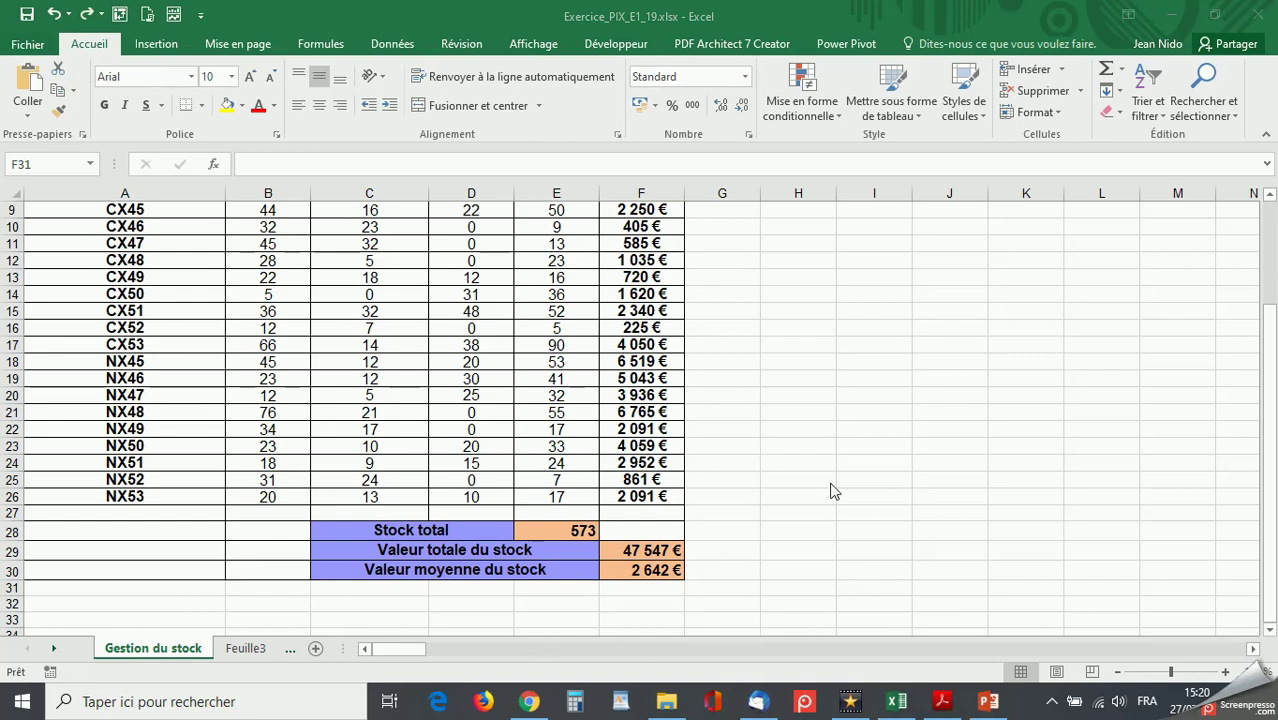
left_click(1270, 392)
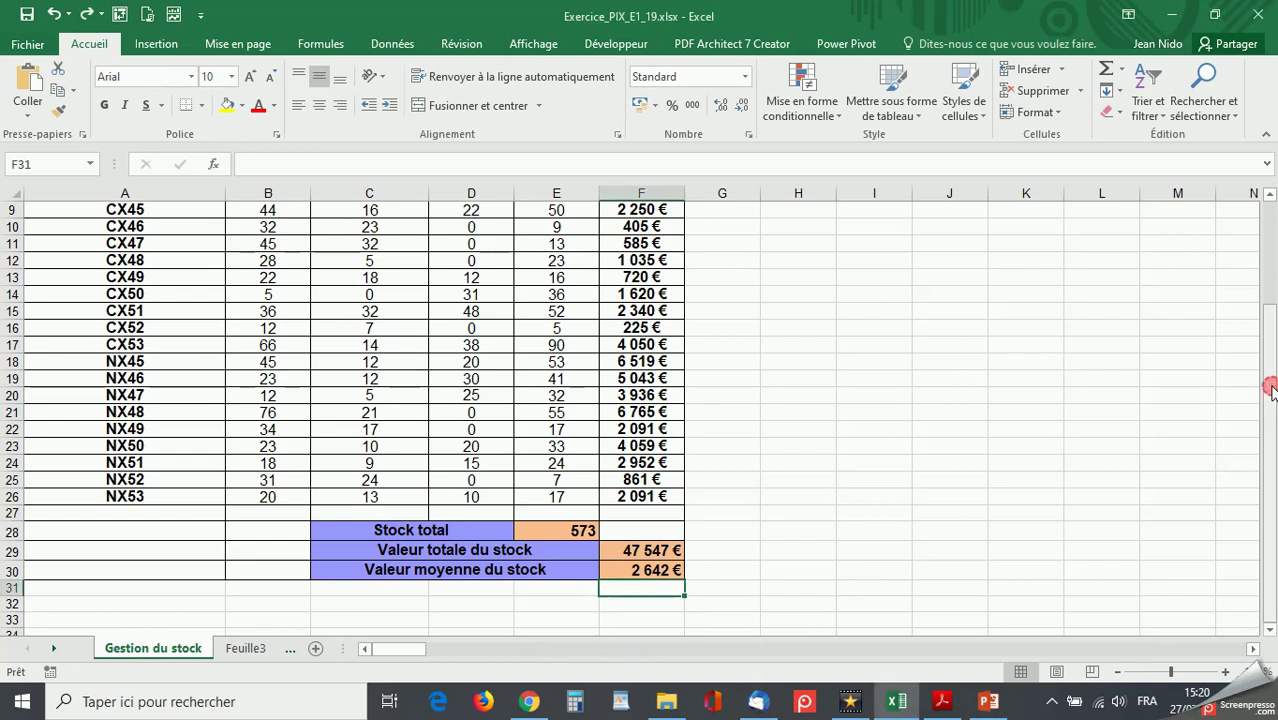
left_click_drag(1272, 392, 1272, 384)
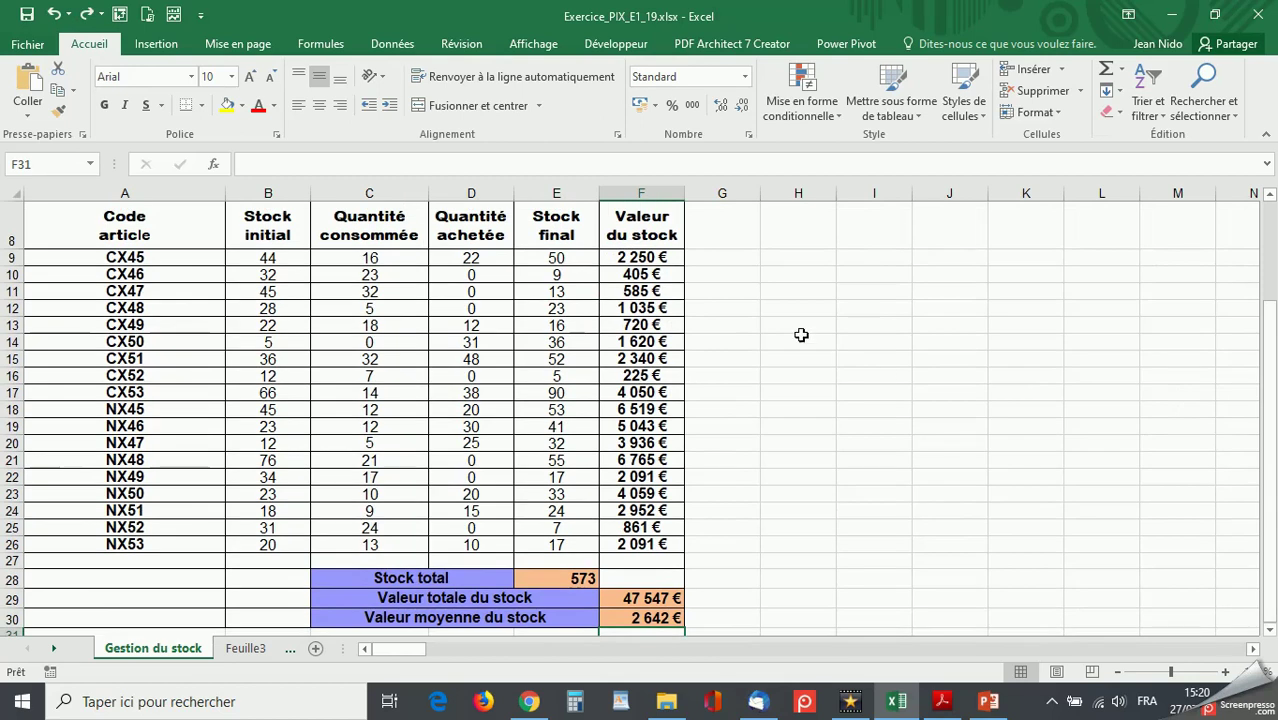
left_click_drag(650, 258, 668, 618)
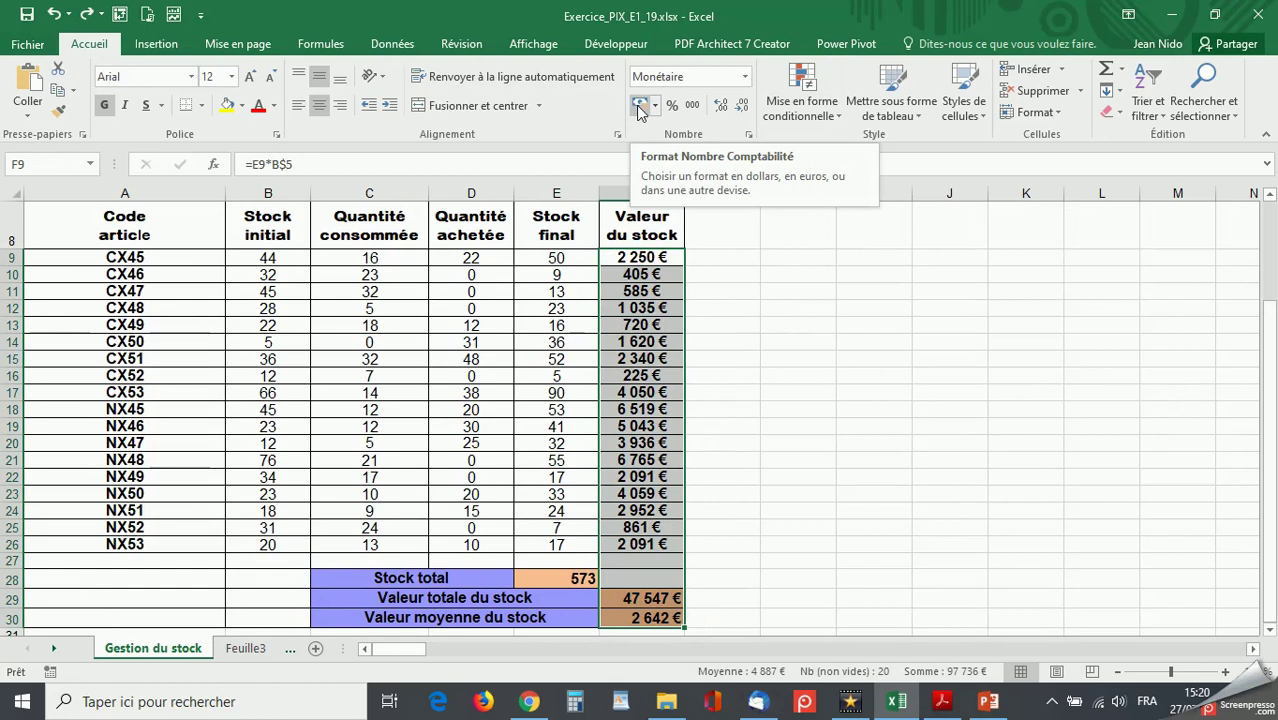
left_click(655, 106)
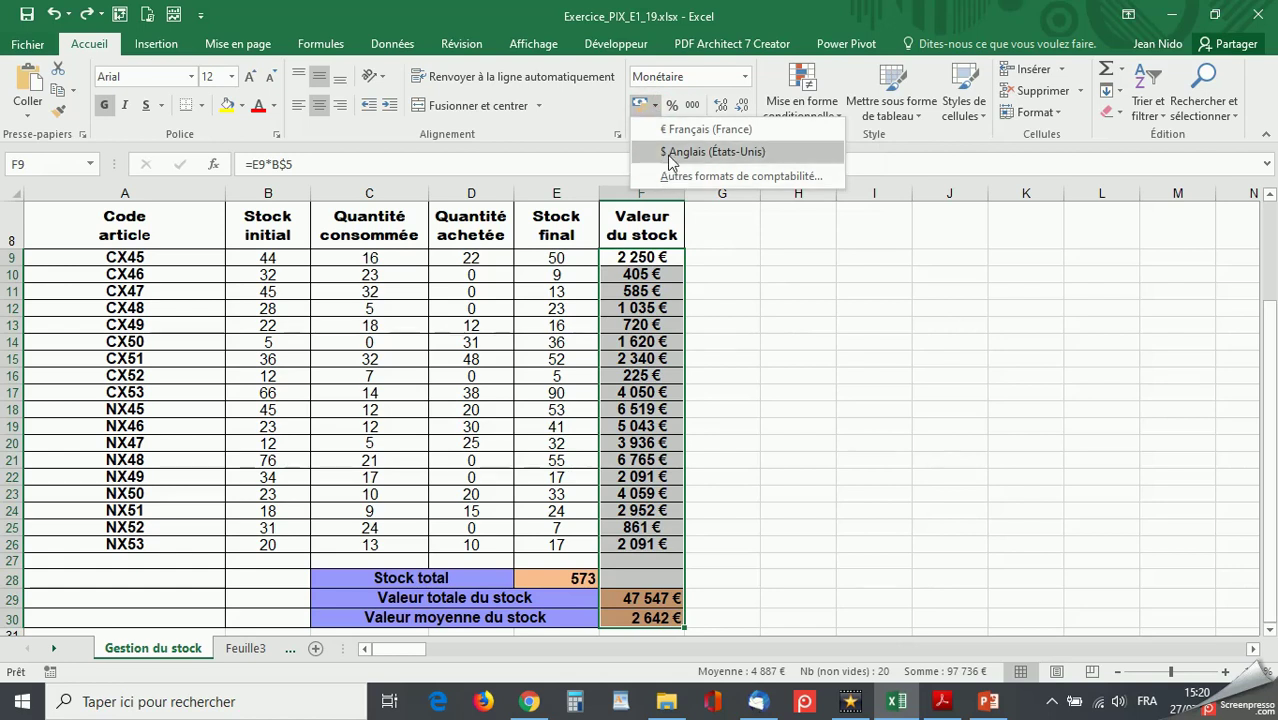
left_click(648, 127)
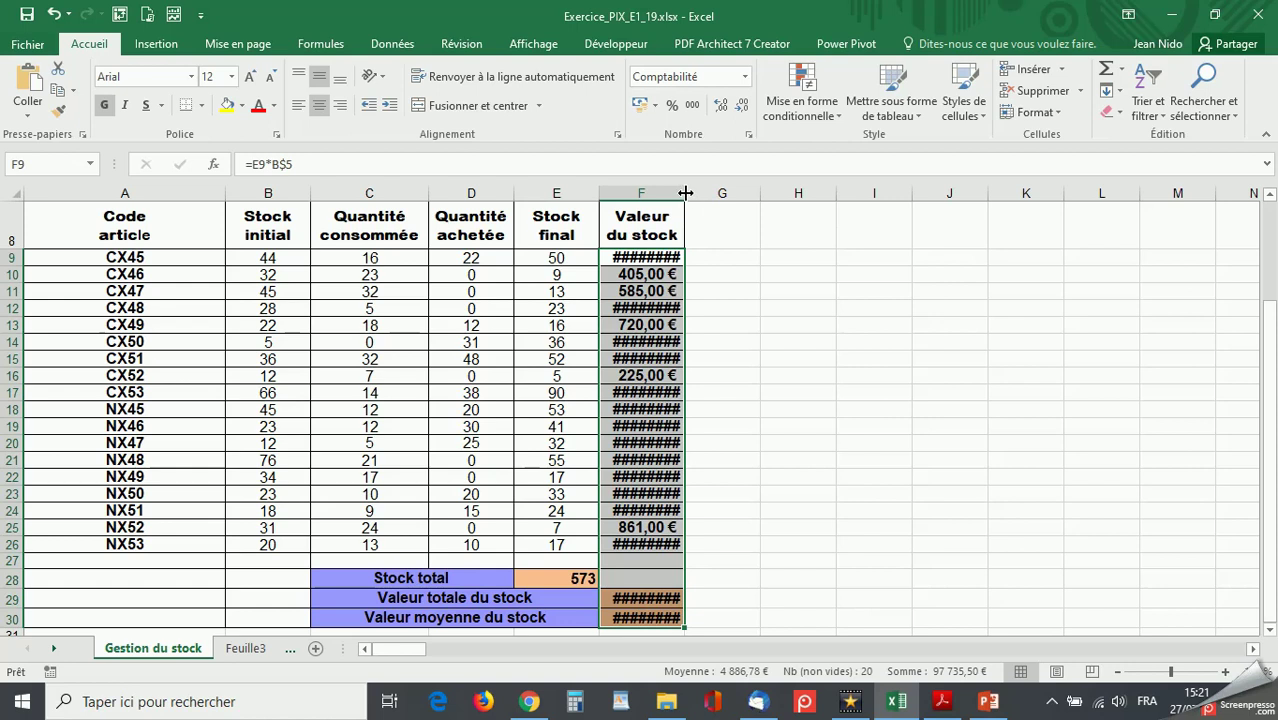
left_click_drag(685, 193, 687, 193)
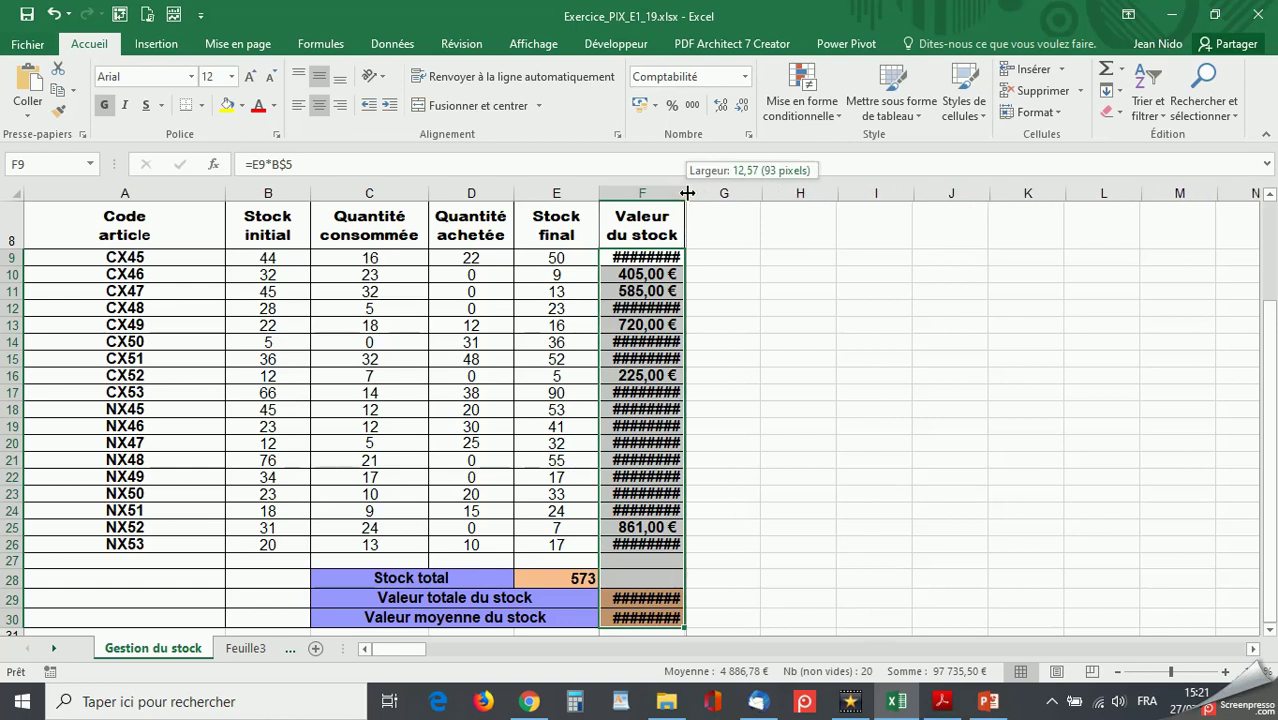
left_click_drag(687, 193, 688, 193)
double_click(688, 193)
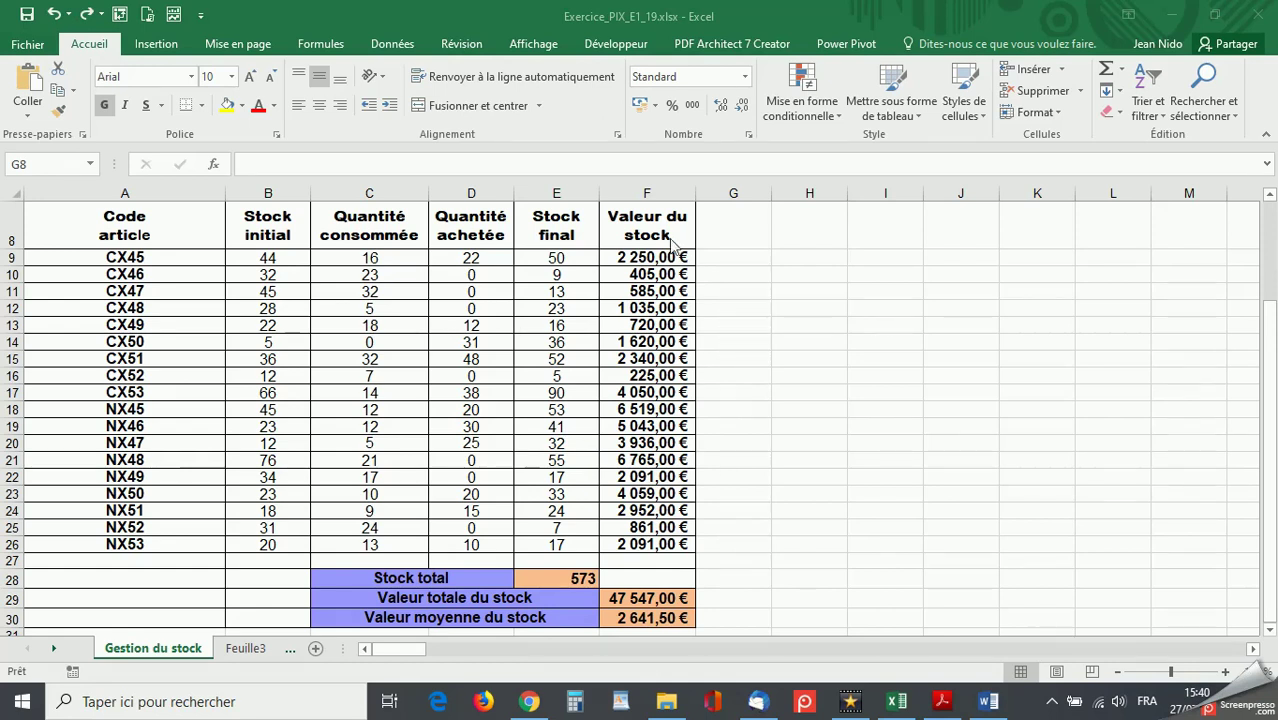
left_click_drag(657, 224, 650, 617)
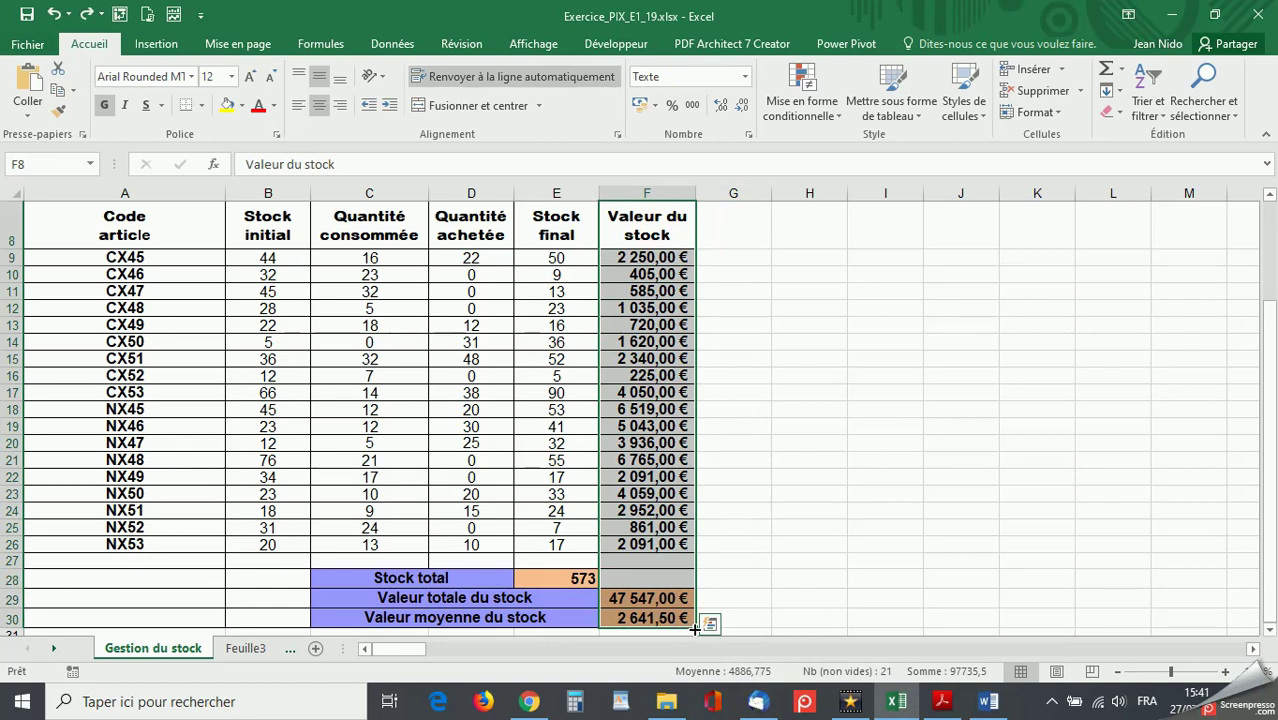
Fill F8:F30 into column G using the format-only fill option, then select G8
left_click(695, 628)
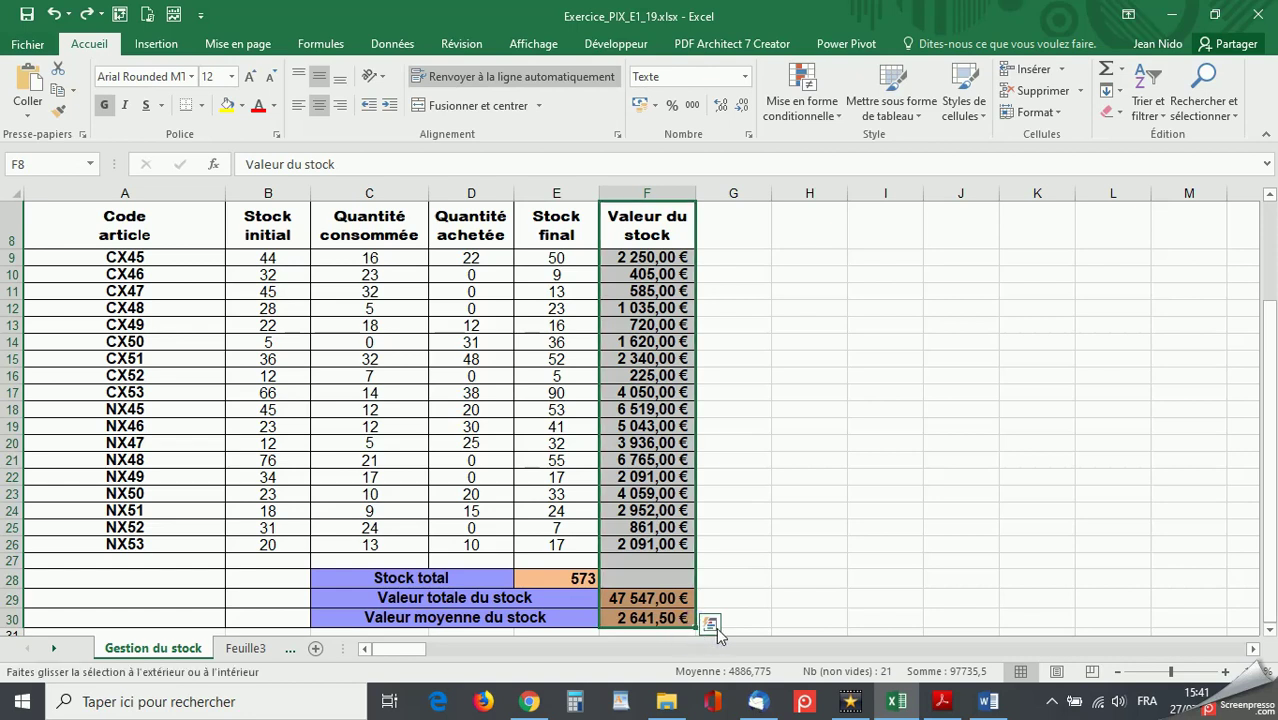
left_click_drag(716, 630, 754, 629)
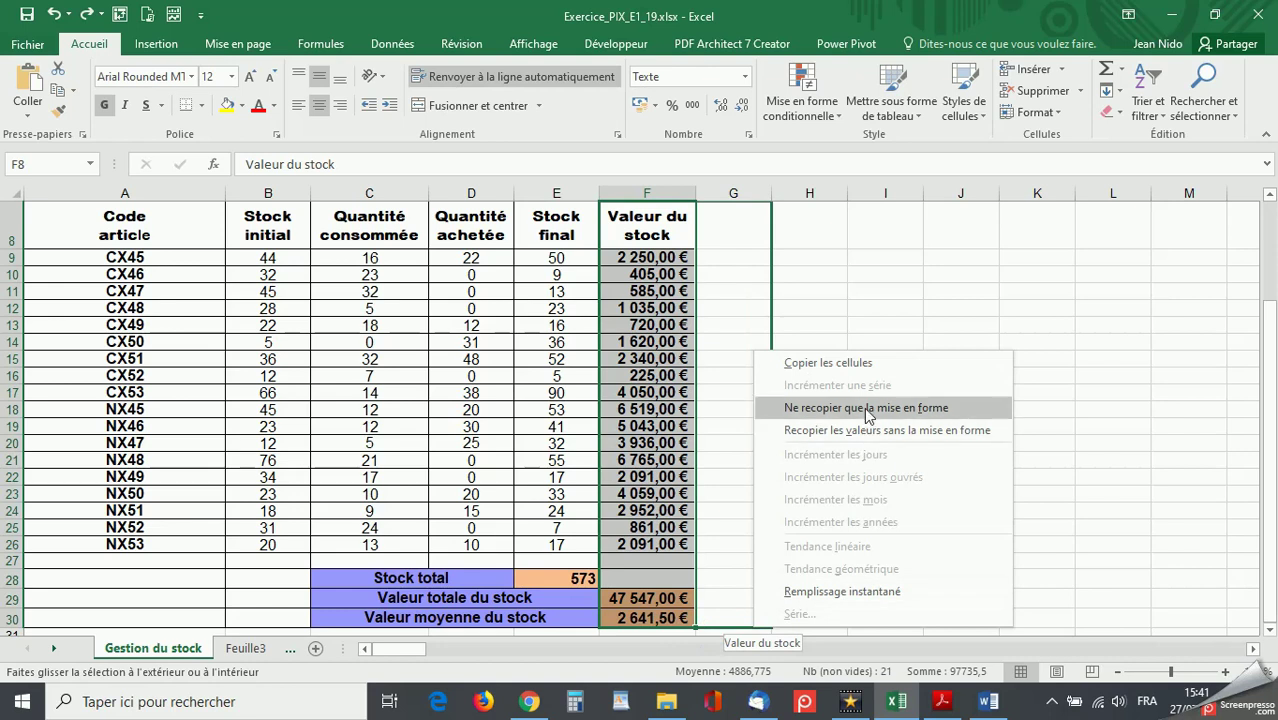
left_click(867, 410)
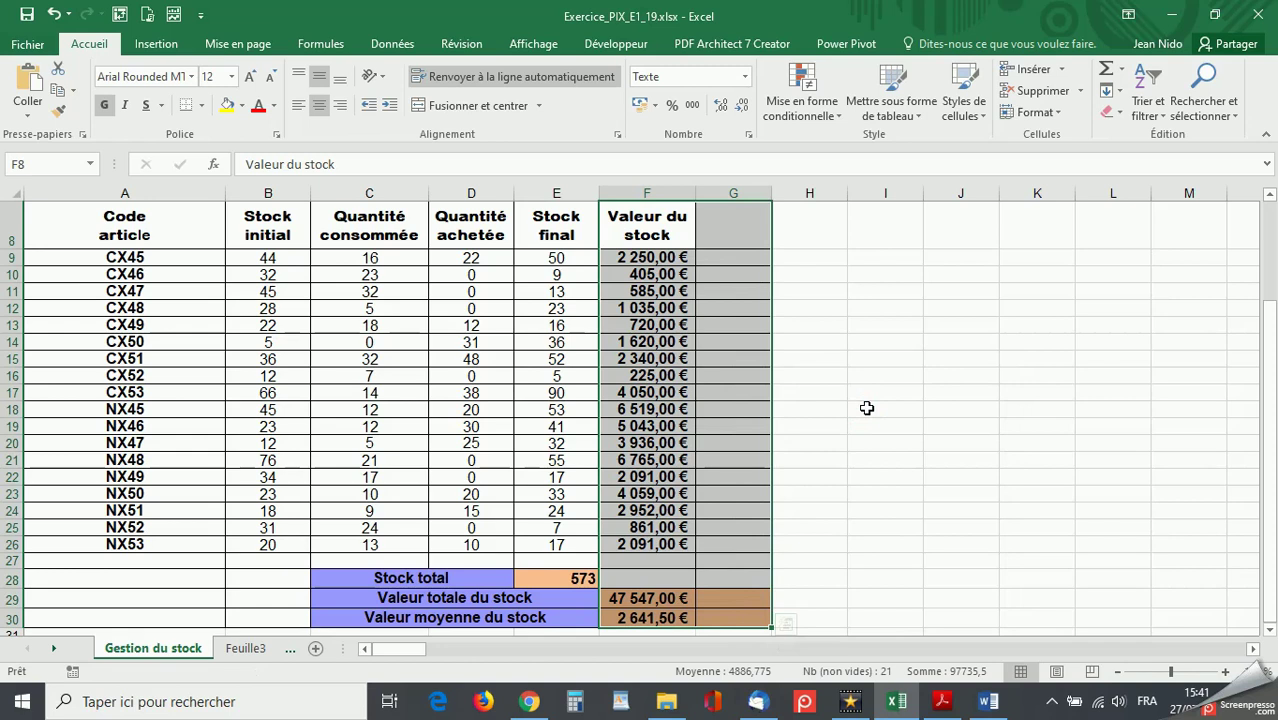
left_click(836, 270)
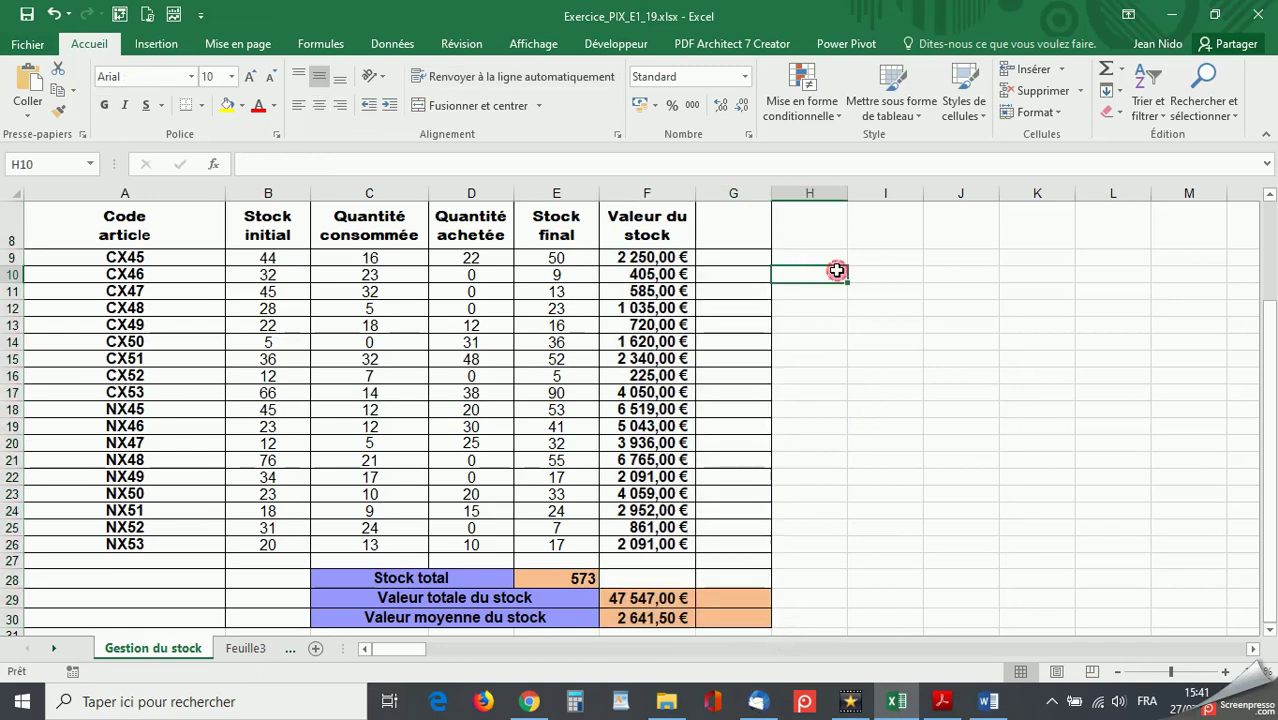
left_click(720, 218)
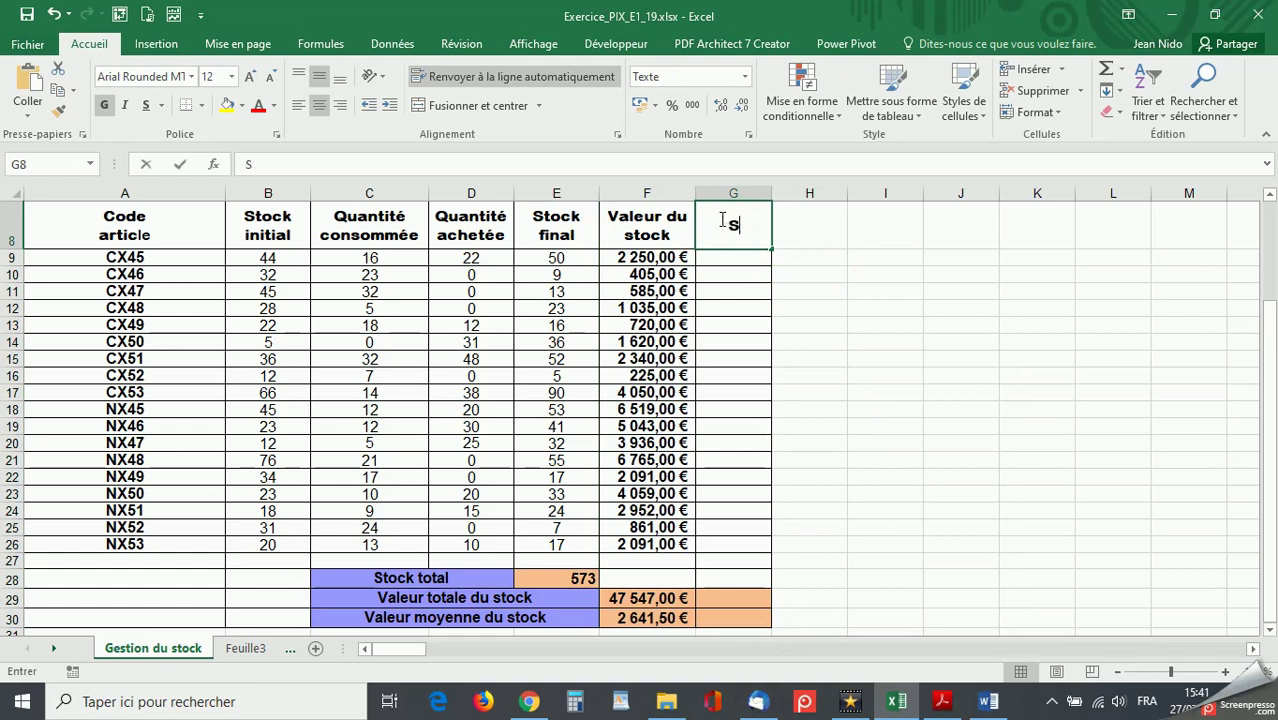
Head G8 with SURVEILLANCE and widen column G so it fits on one line
type("SURVEILLA")
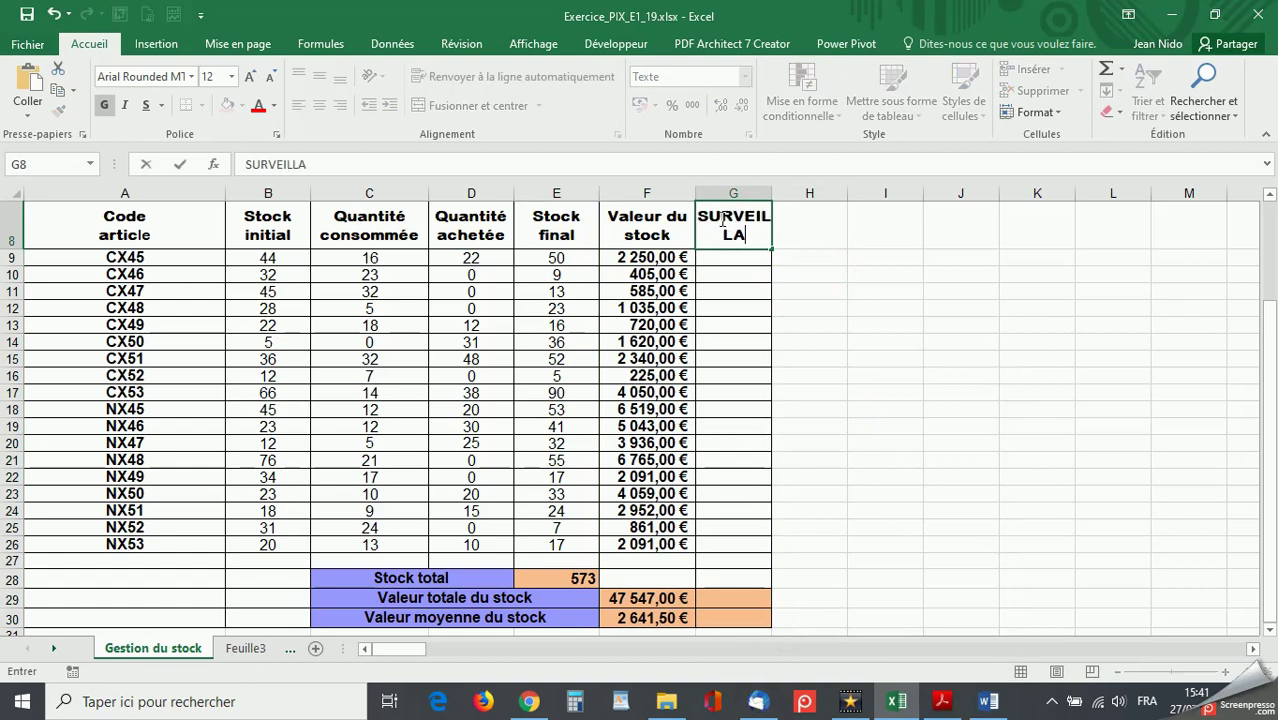
type("NCE")
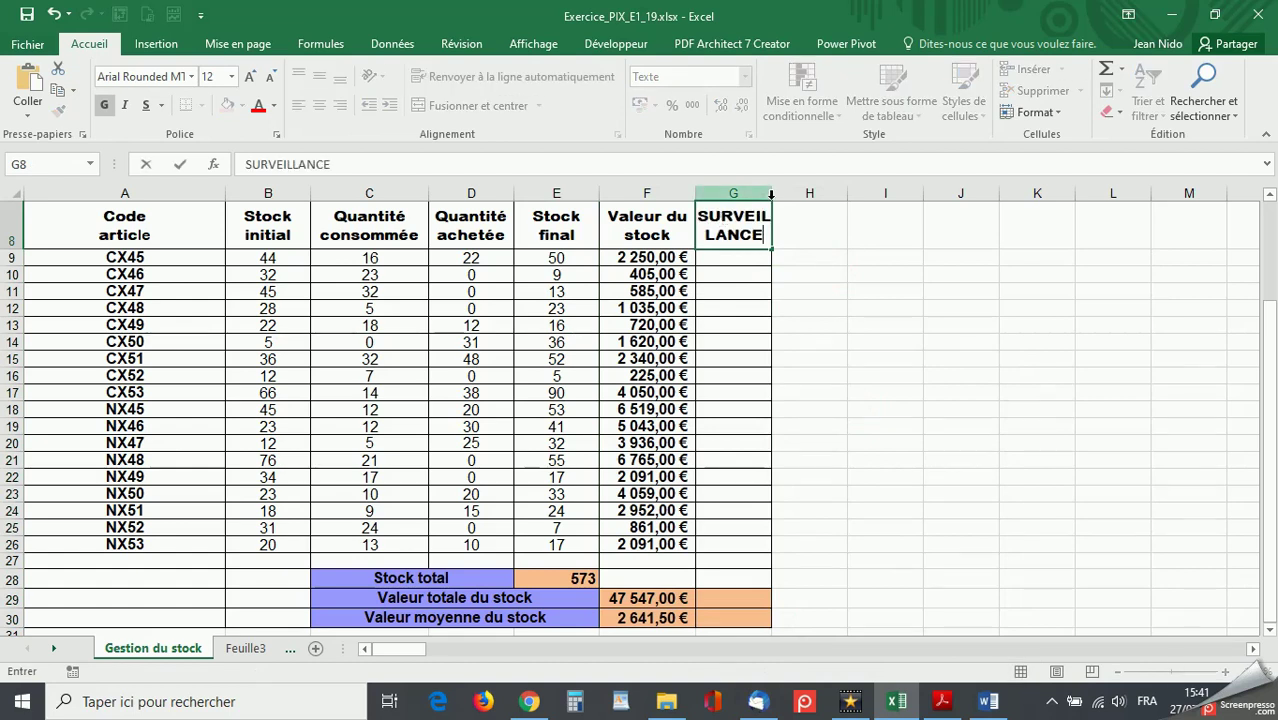
left_click(762, 193)
left_click_drag(768, 193, 815, 188)
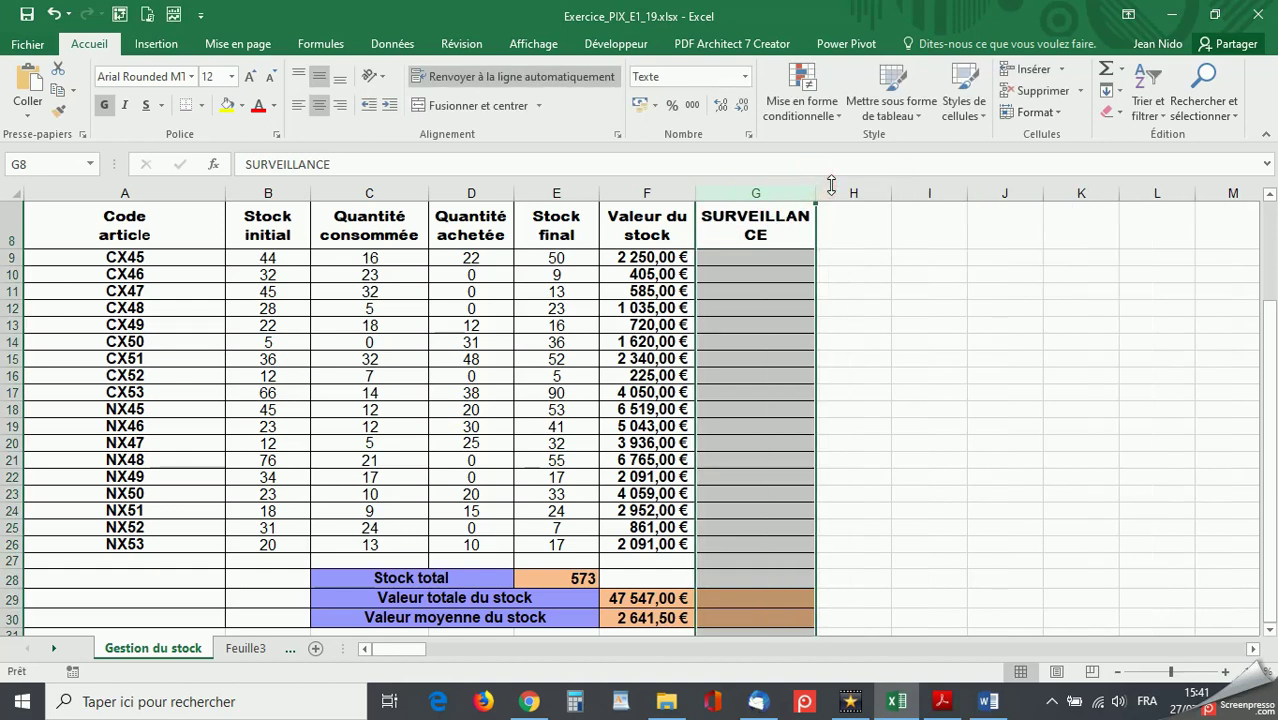
left_click_drag(815, 190, 845, 190)
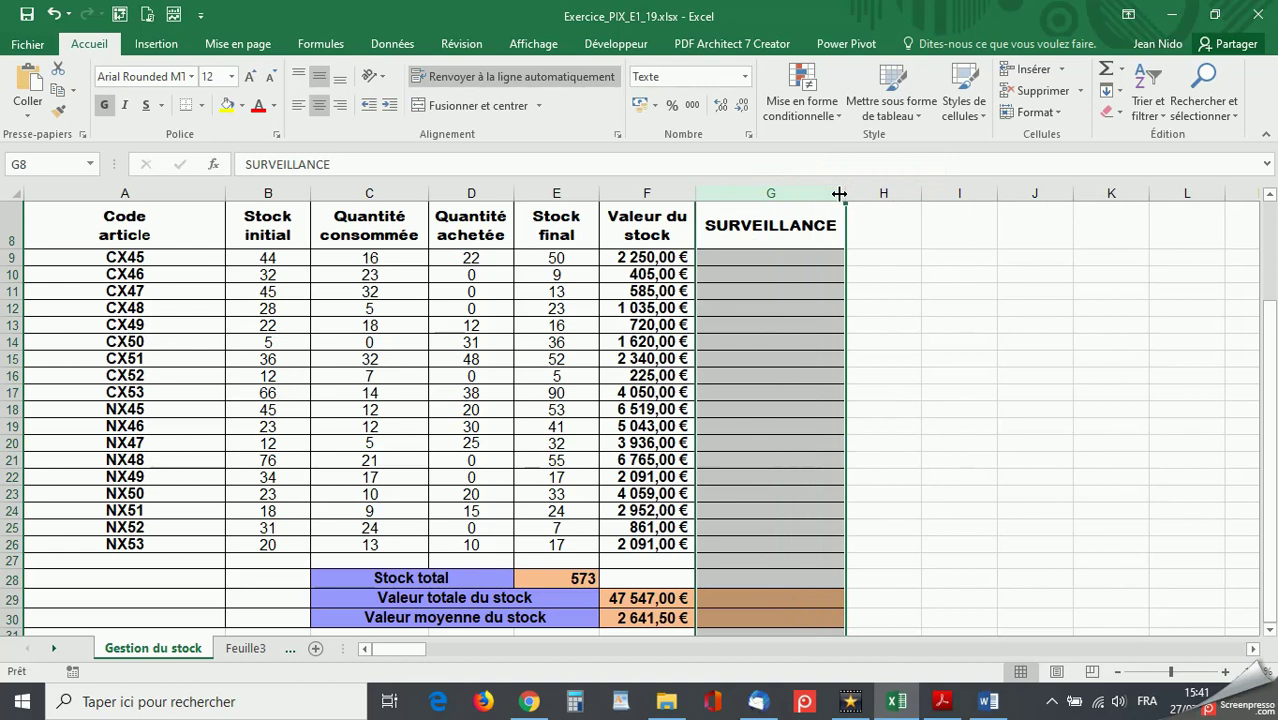
Minimize Excel and bring up the Word document explaining the SI syntax
left_click(879, 232)
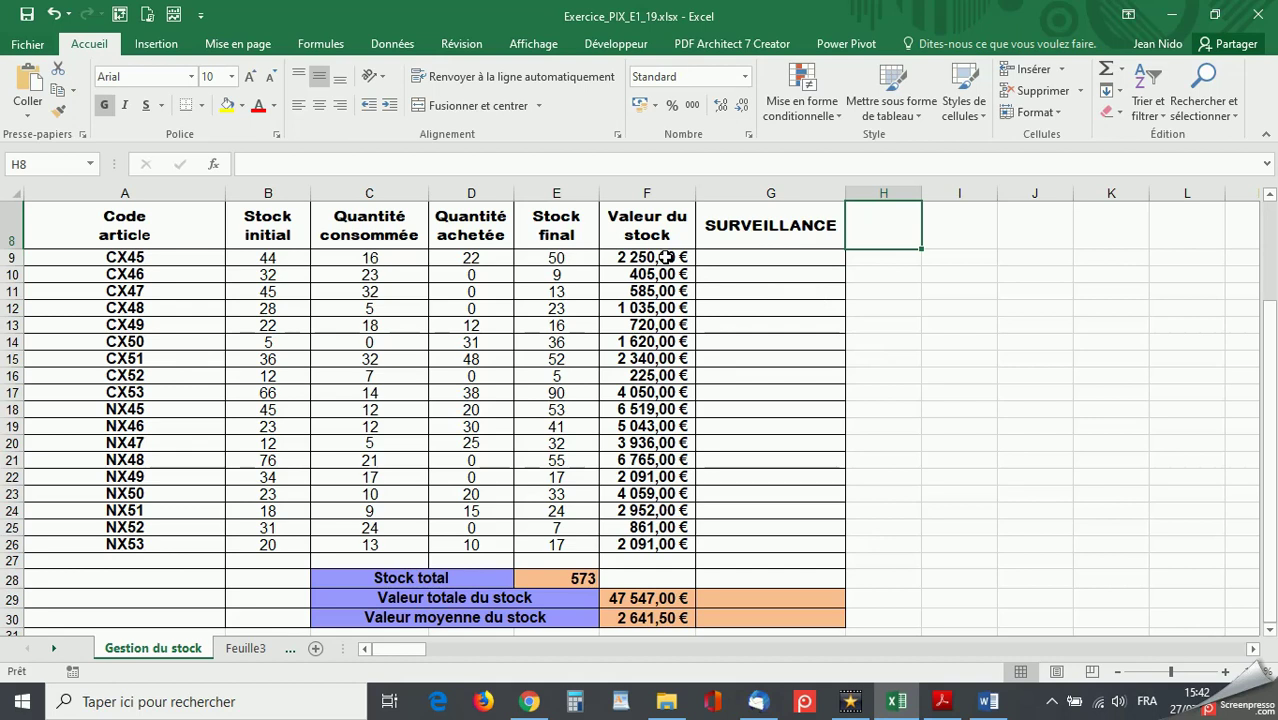
left_click(1175, 18)
left_click(988, 701)
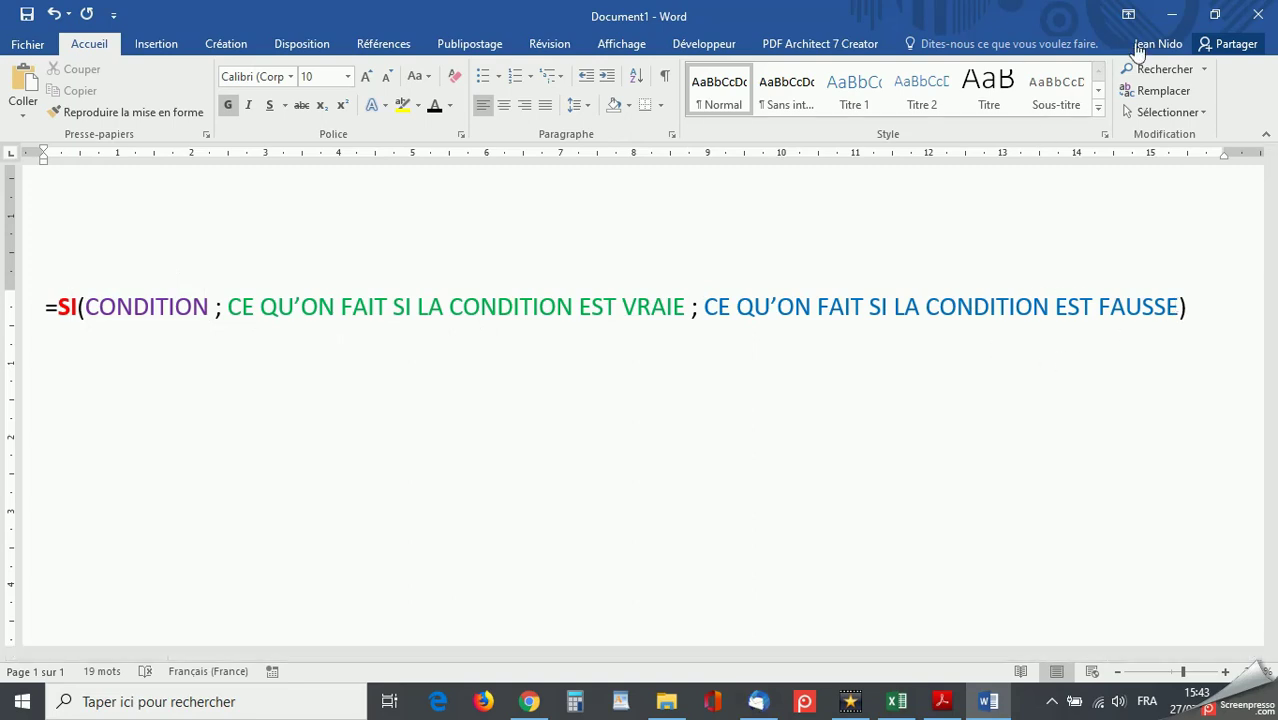
Minimize the Word SI syntax document to return to the desktop
left_click(1170, 18)
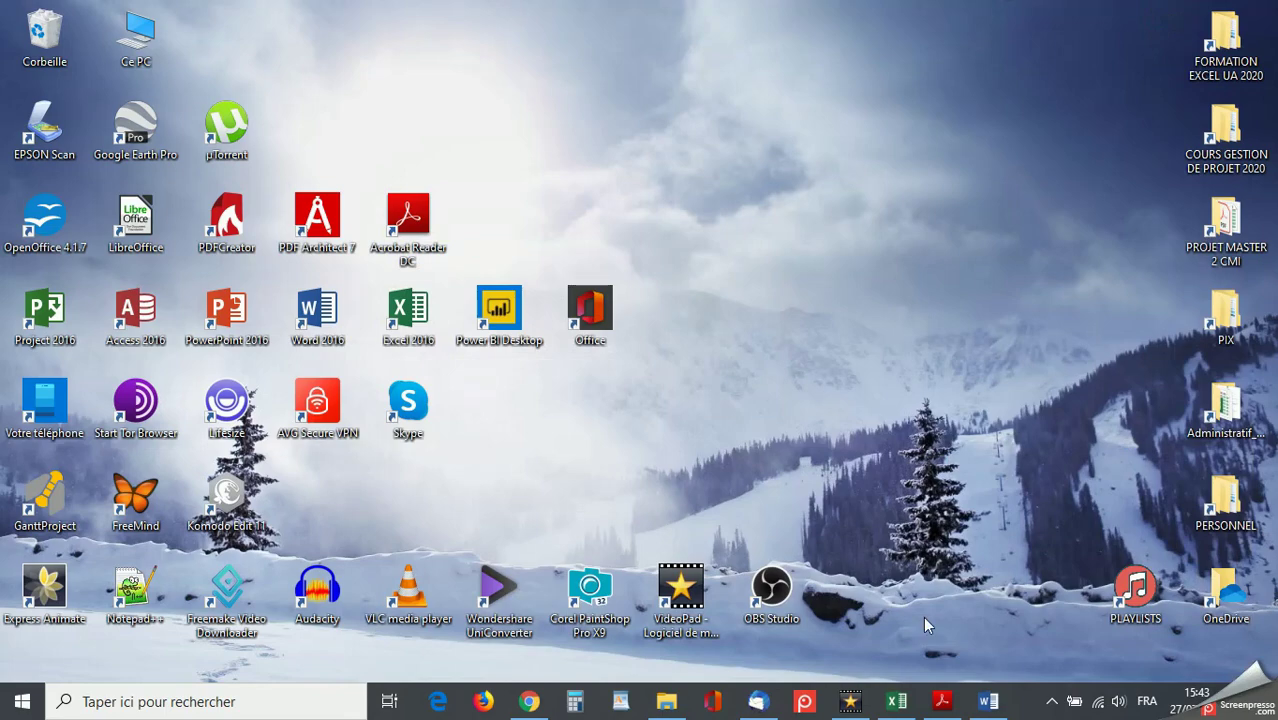
Restore the stock workbook and begin an =SI( formula in cell G9
left_click(899, 703)
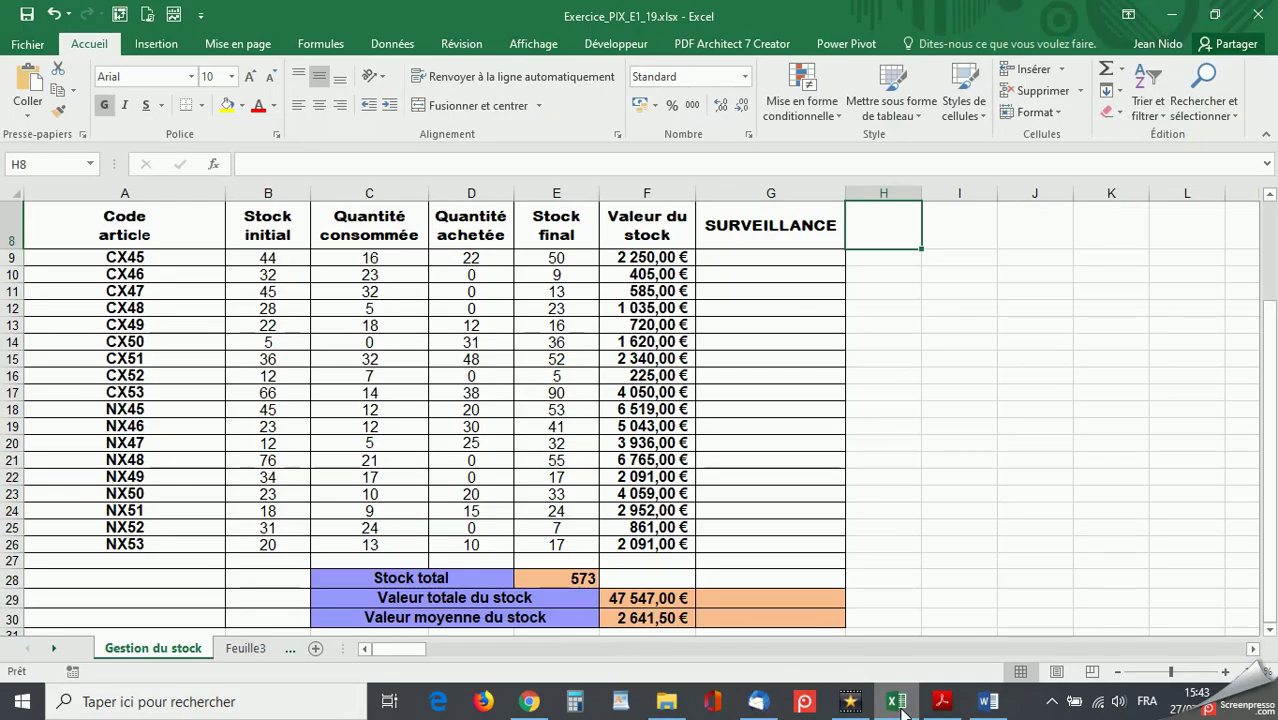
left_click(738, 263)
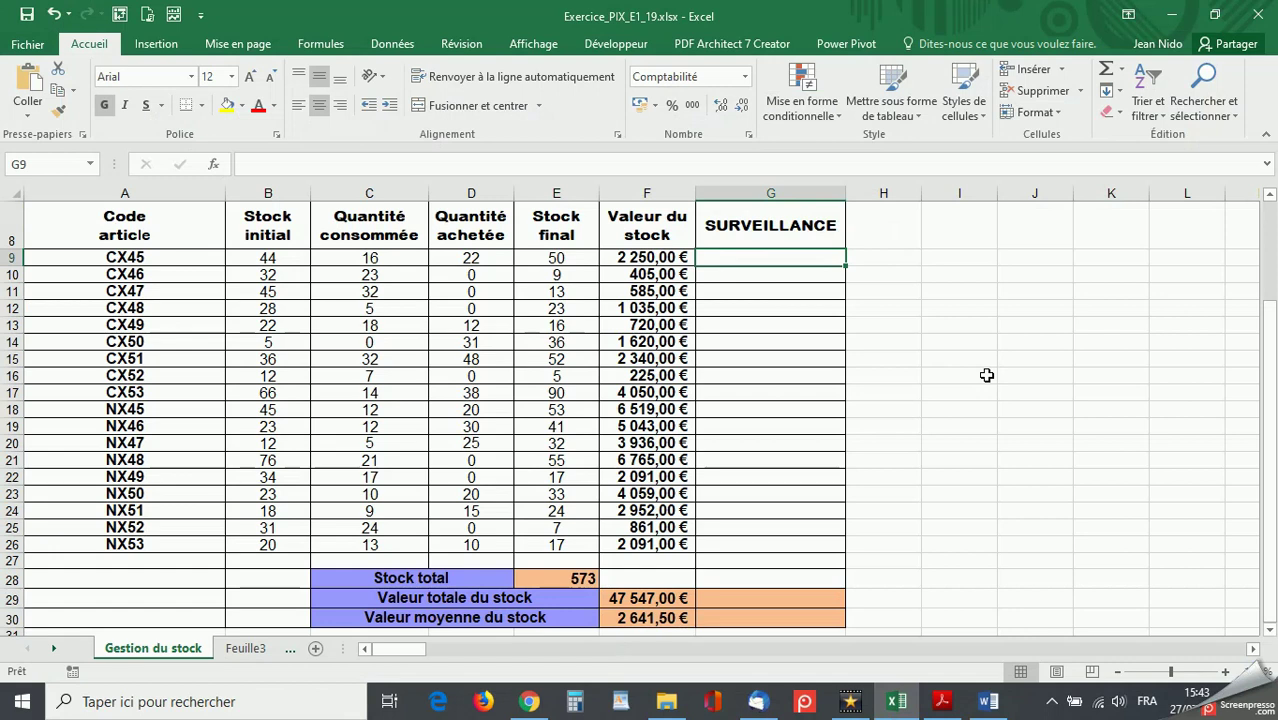
type("=si")
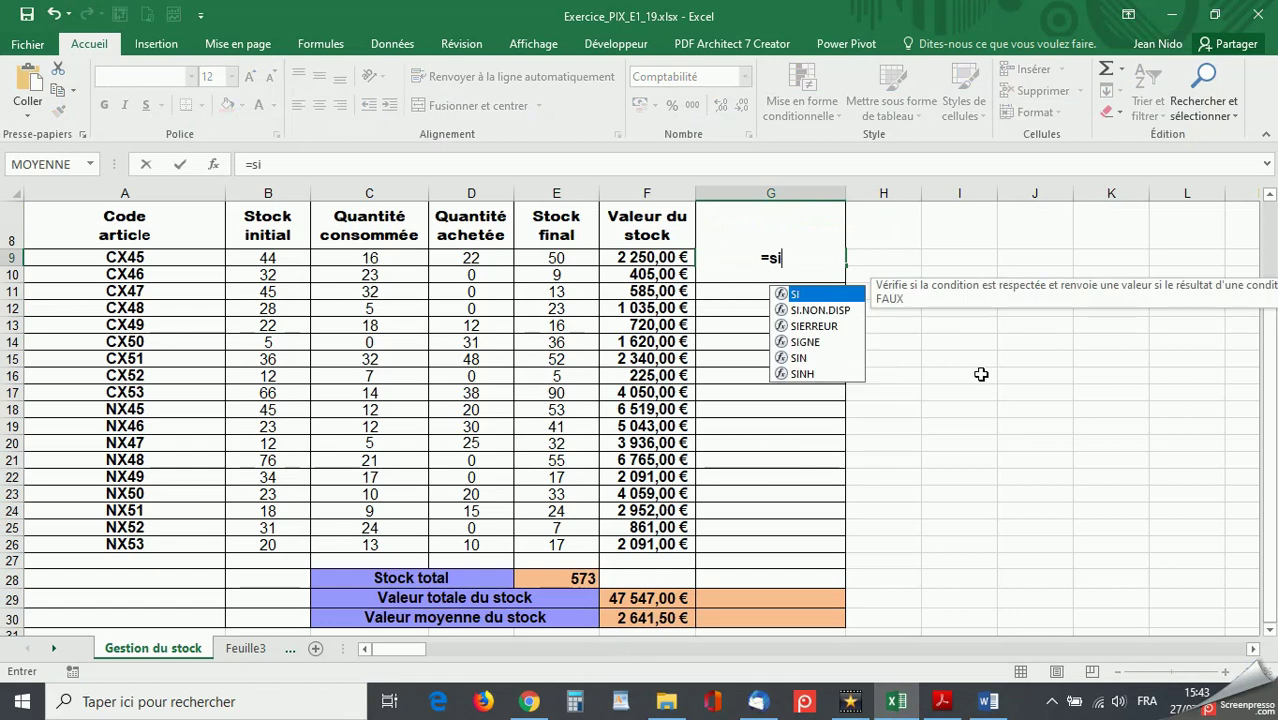
double_click(800, 295)
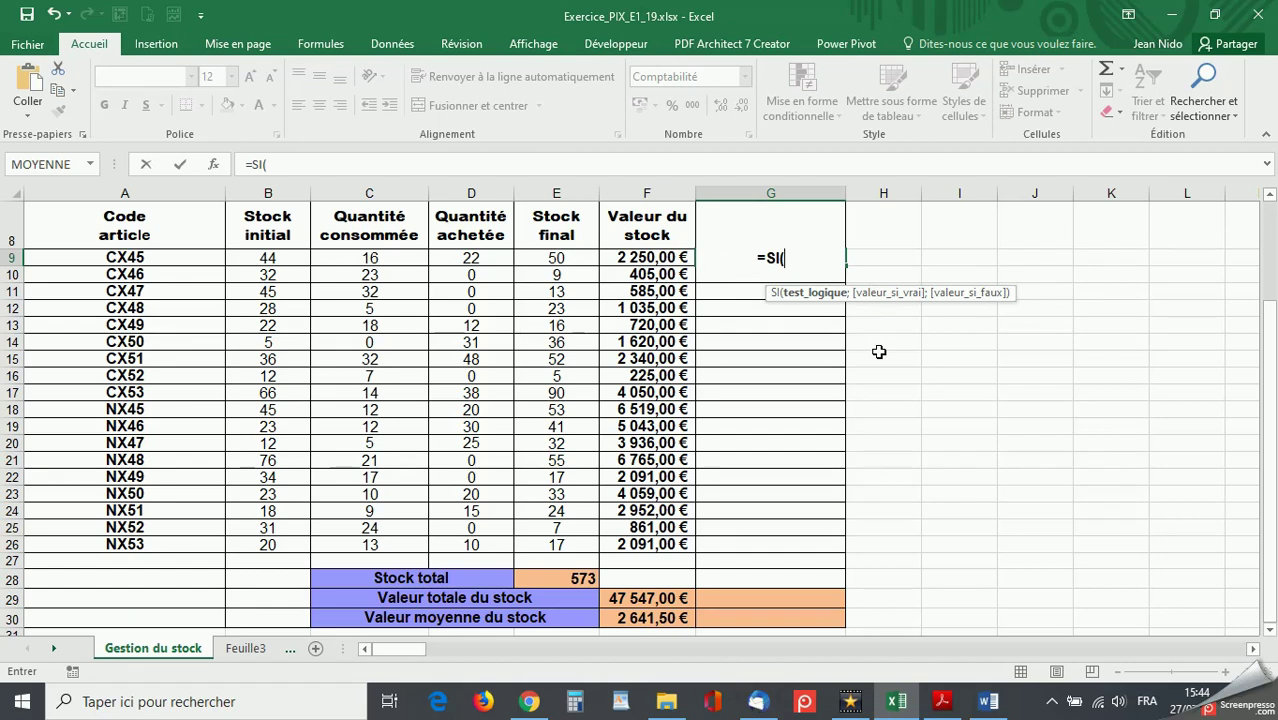
Complete G9 as =SI(F9>=4000;"A surveiller";"")
left_click(630, 258)
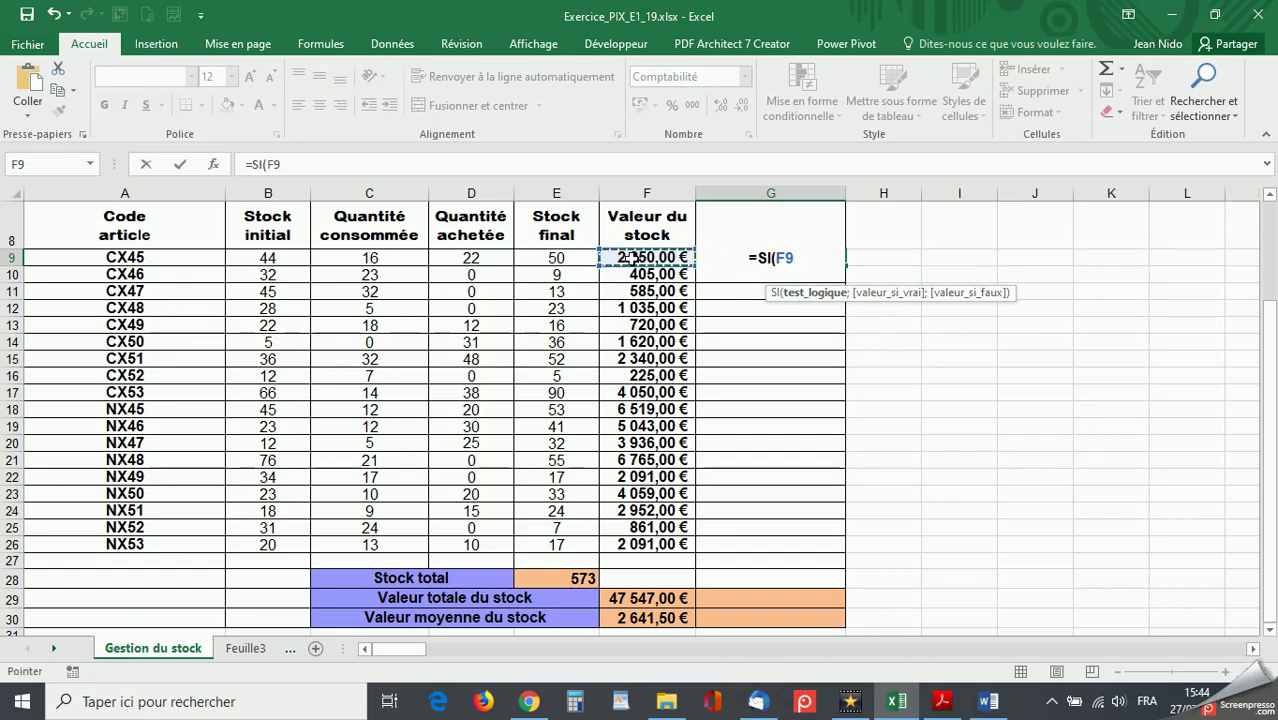
type(">")
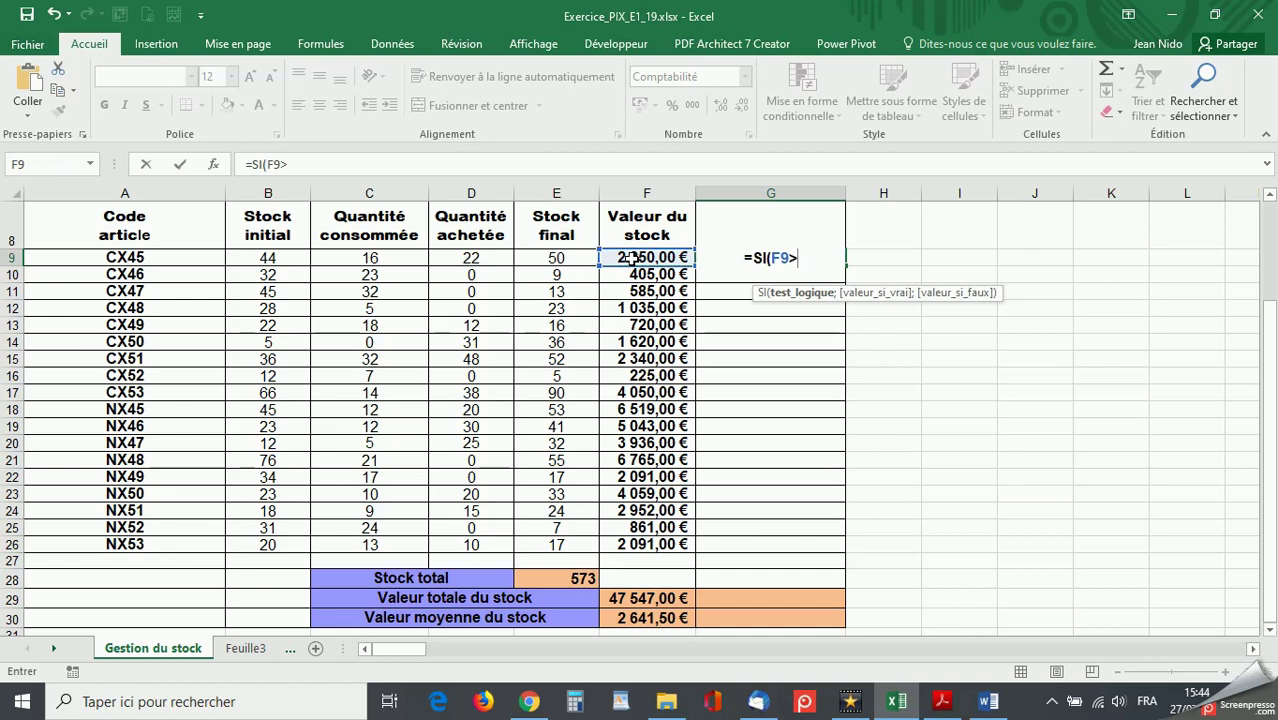
type("=")
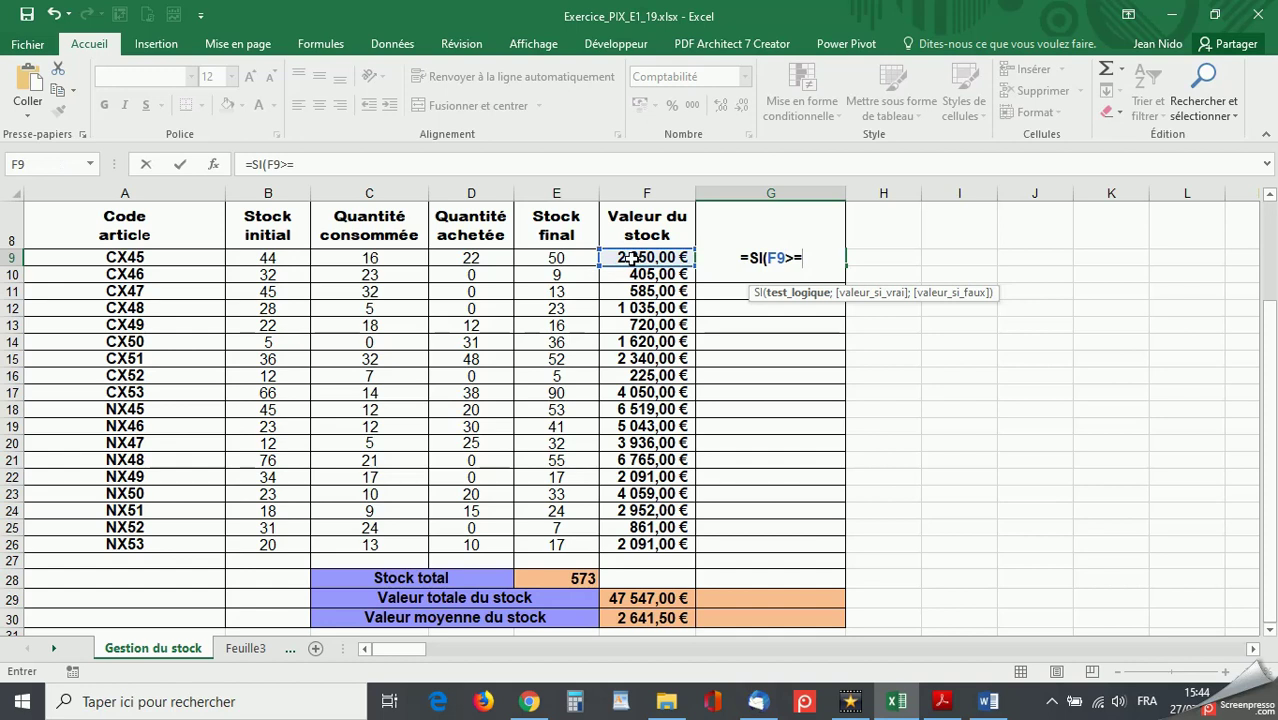
type("4000")
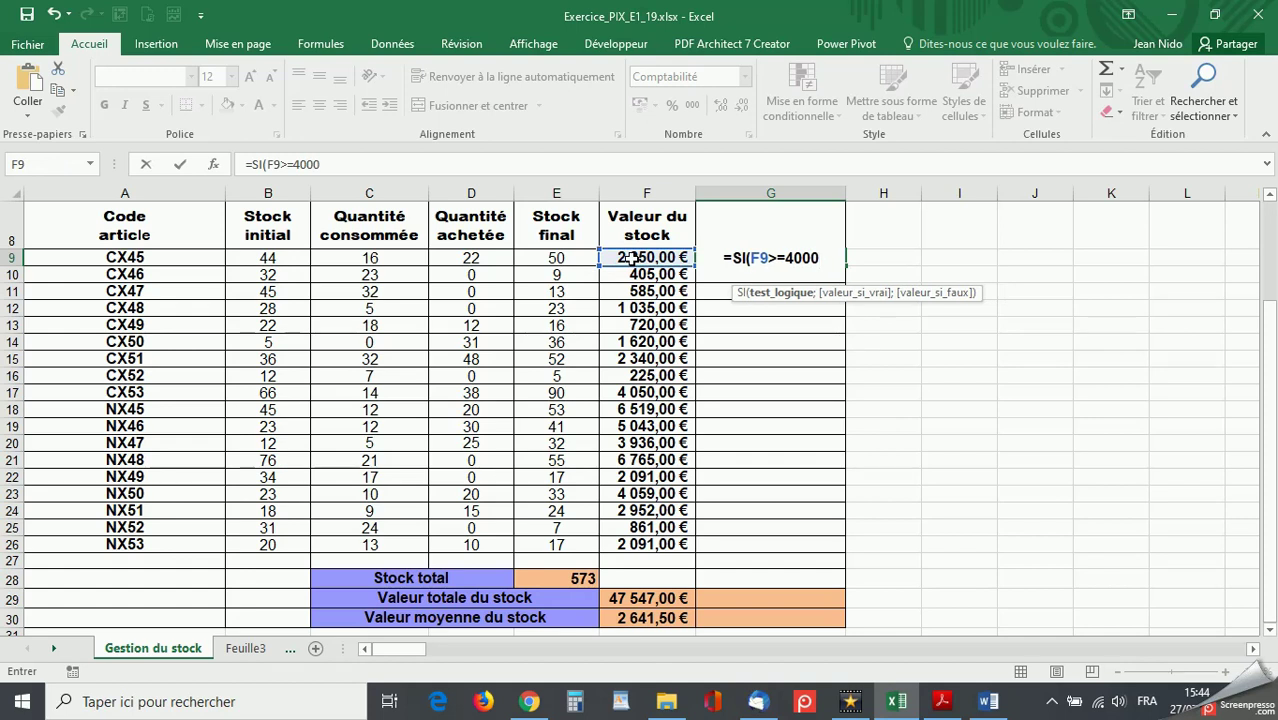
type(";")
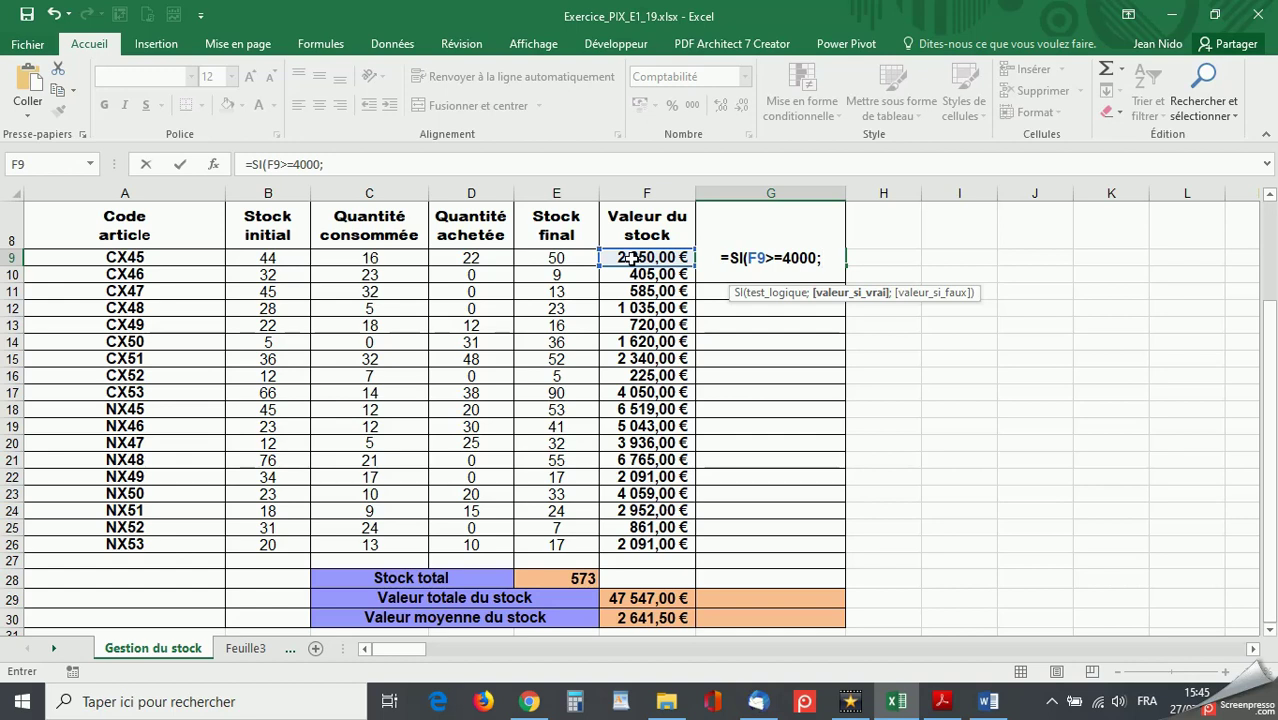
type("\"")
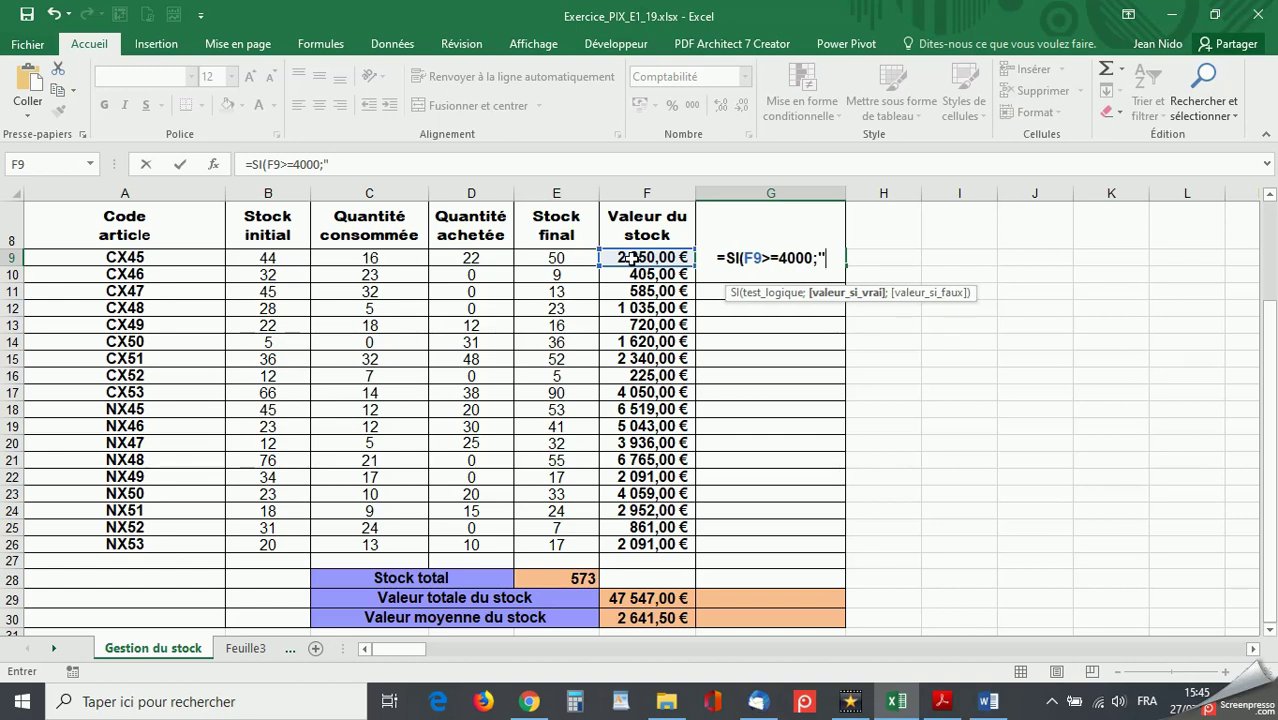
type("A surveiller")
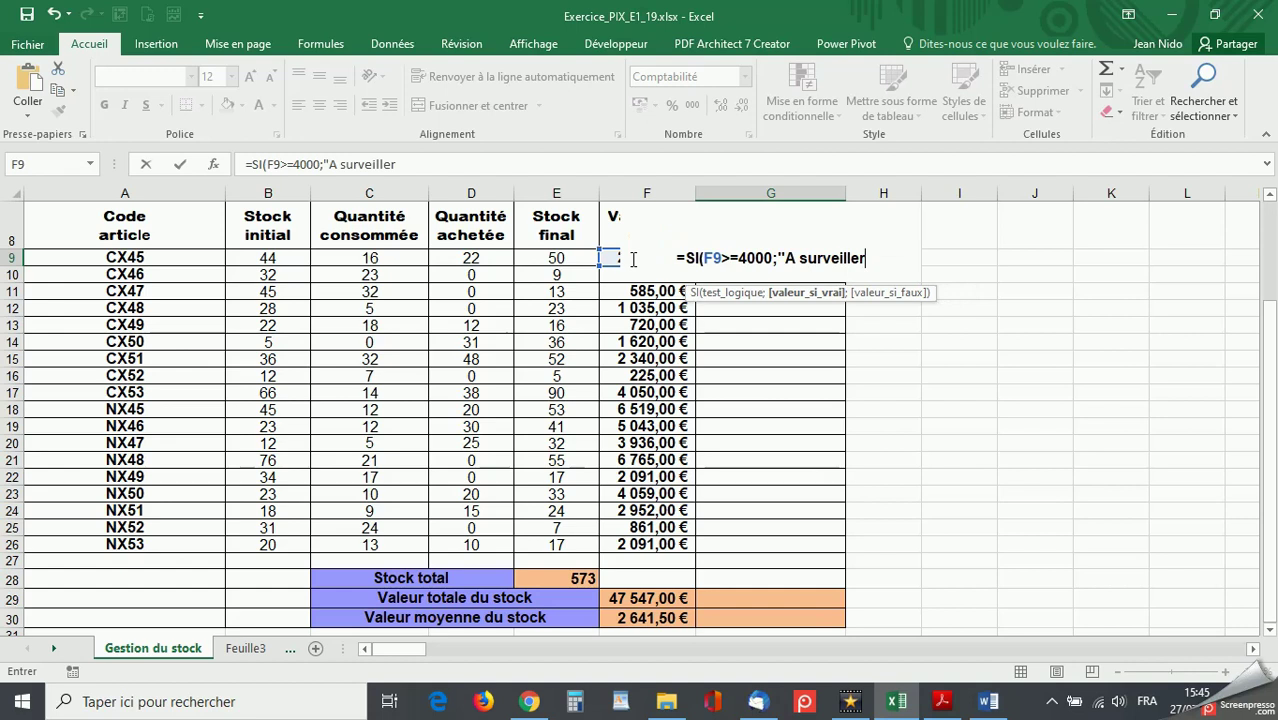
type("\"")
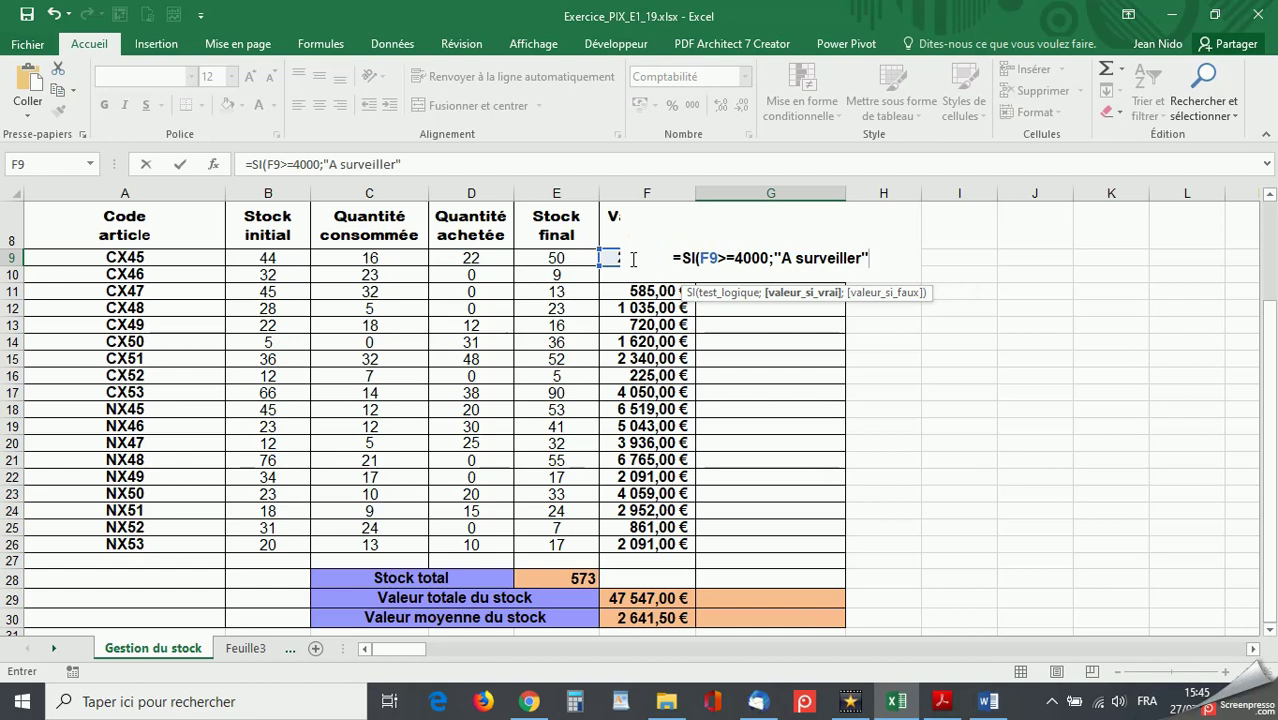
type(";")
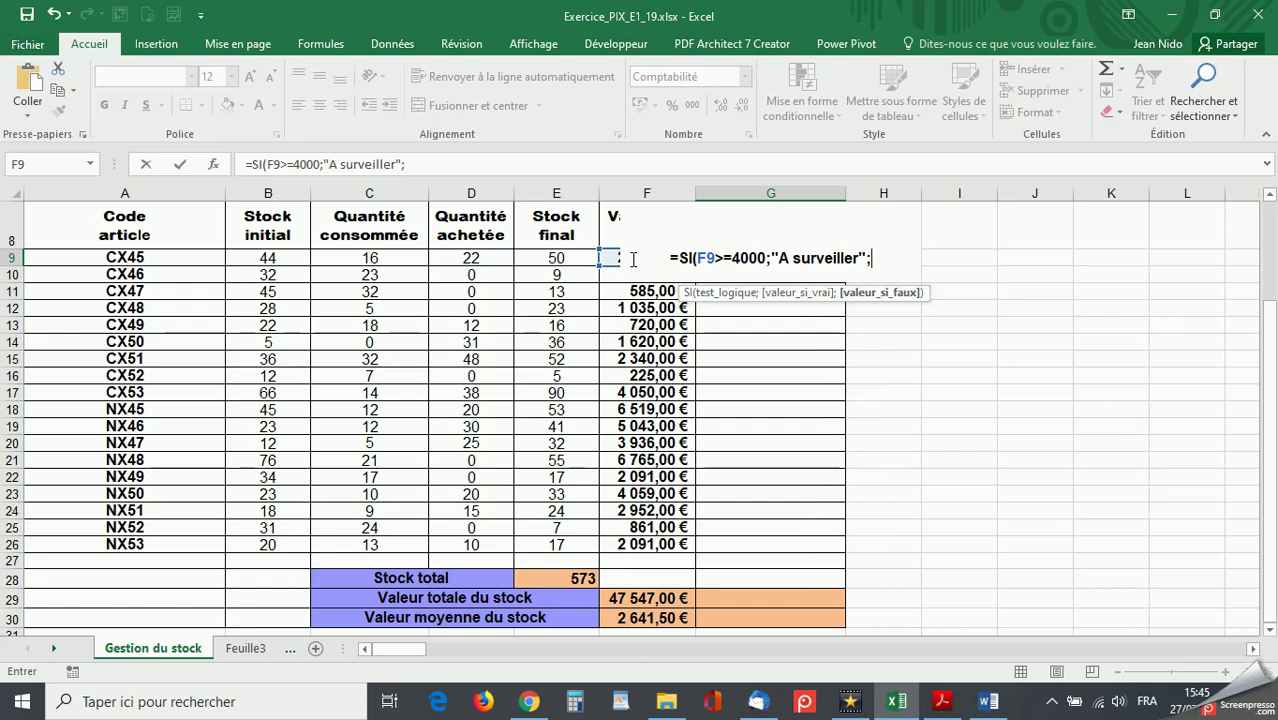
type("\"\"")
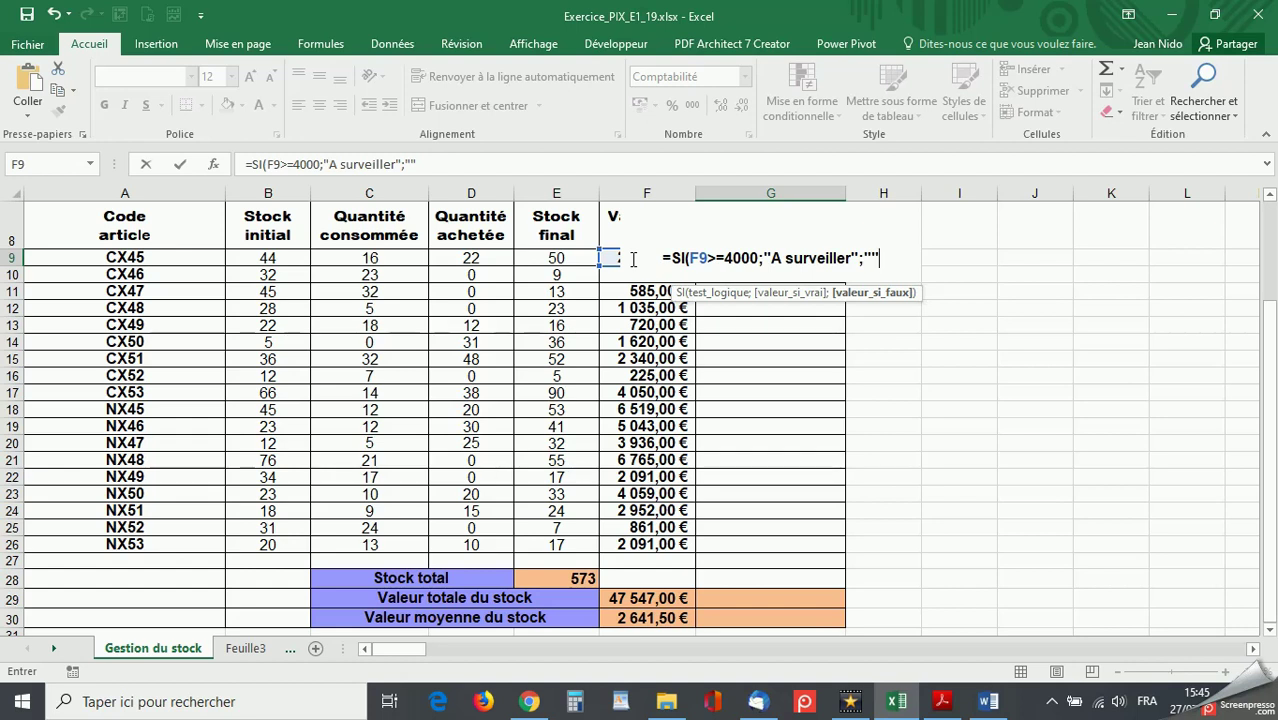
type(")")
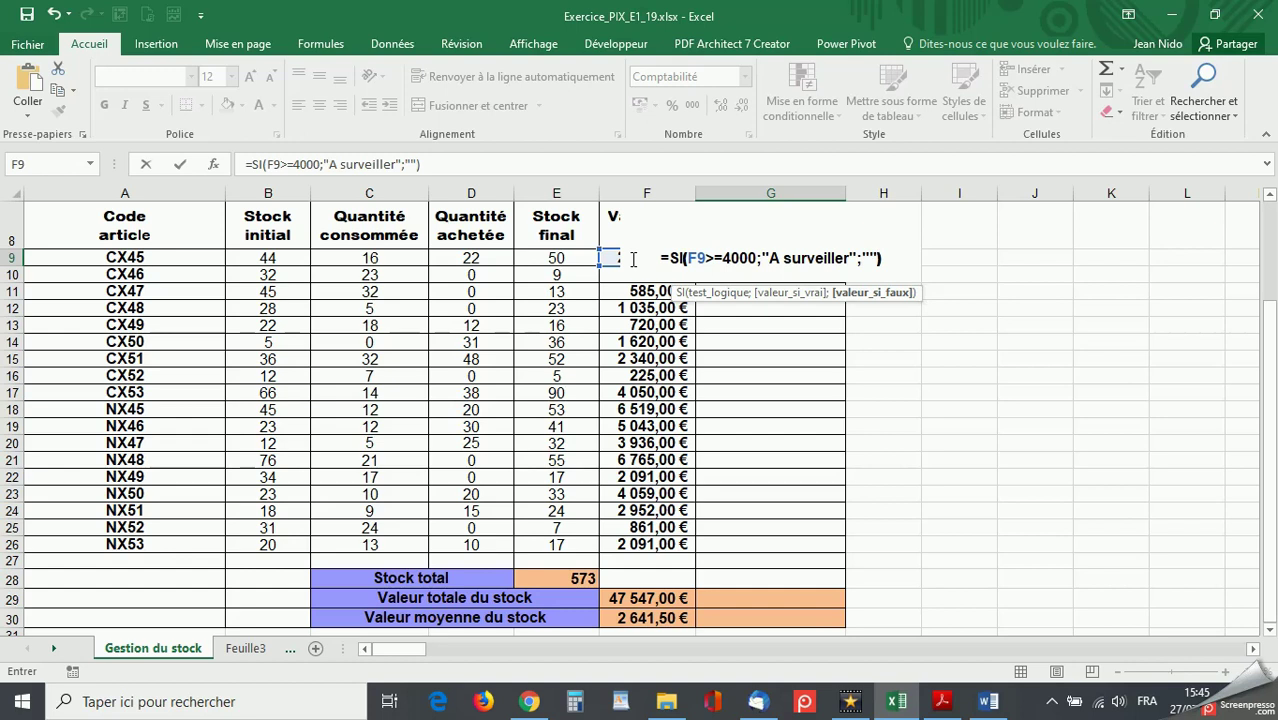
key("Return")
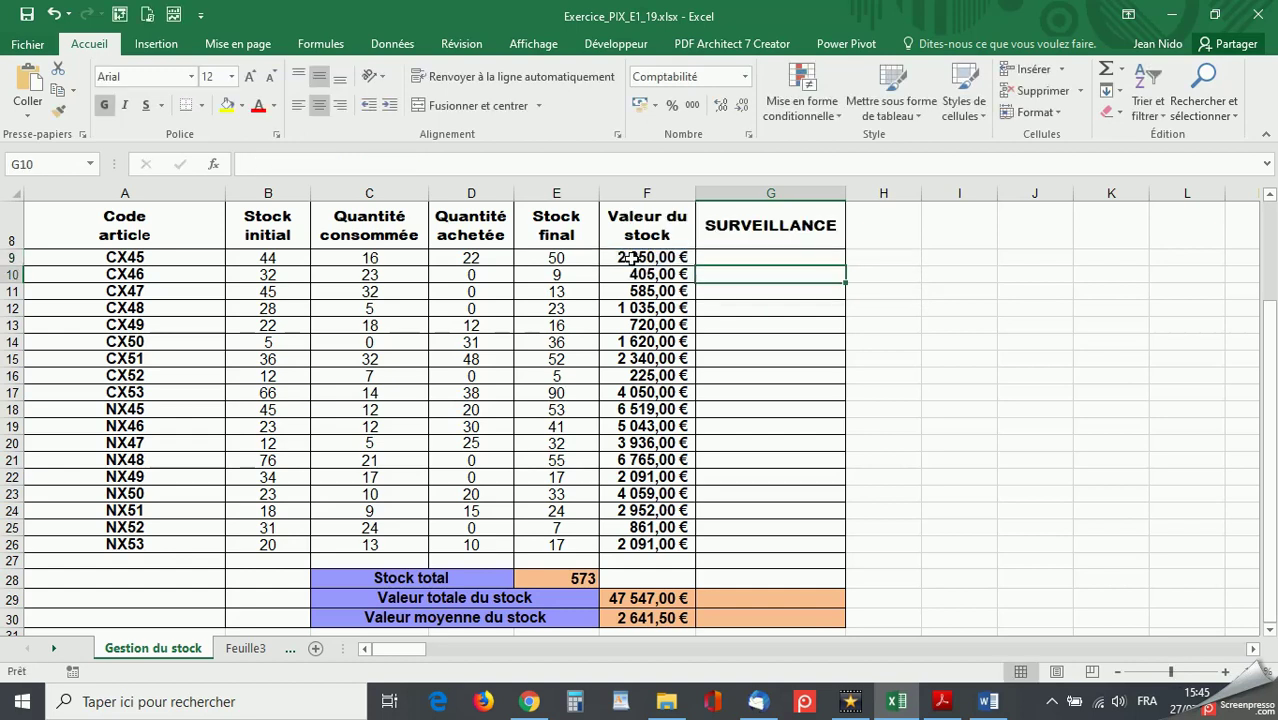
Fill G9's formula down to G26, flagging CX53, NX45, NX46, NX48 and NX50
left_click(750, 256)
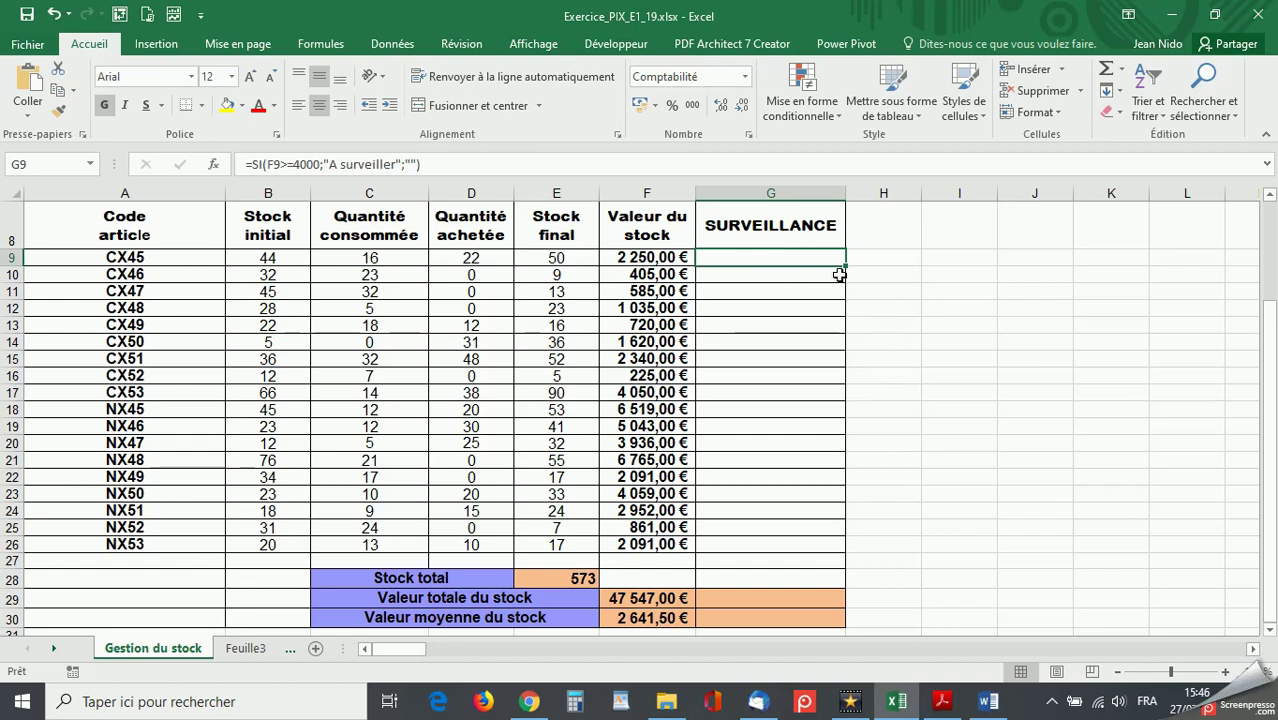
left_click_drag(846, 265, 831, 556)
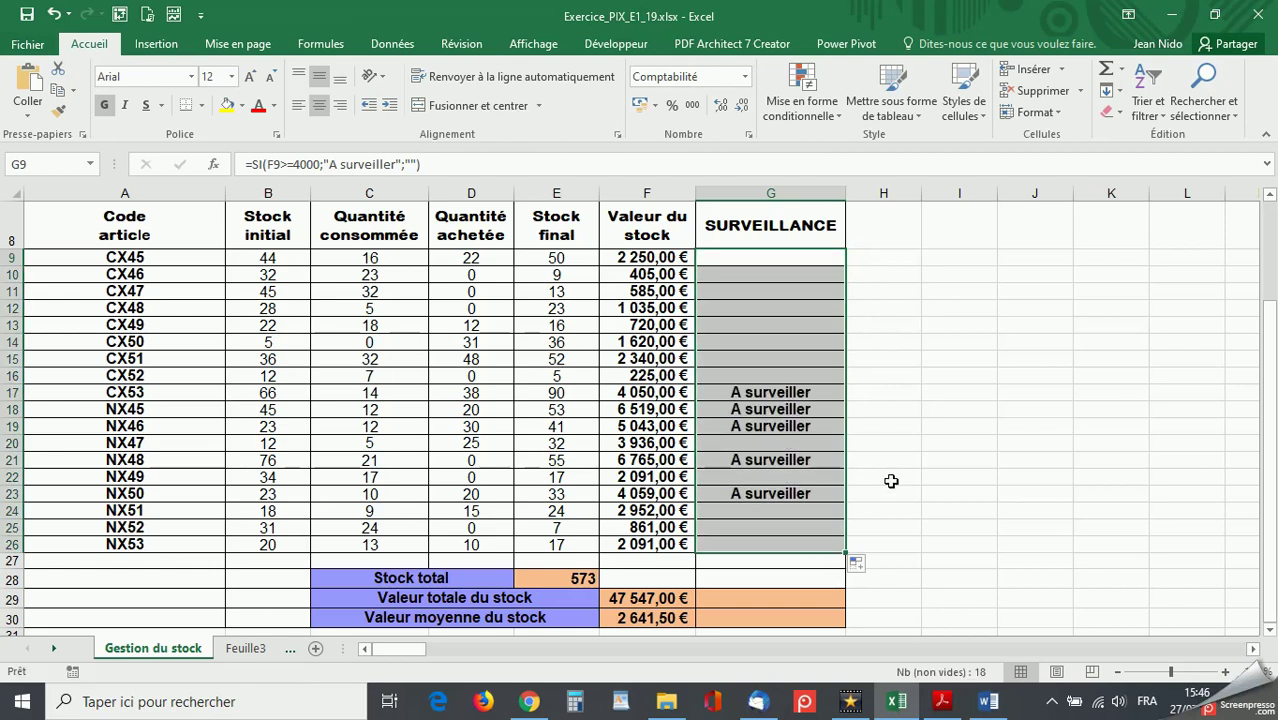
left_click(890, 266)
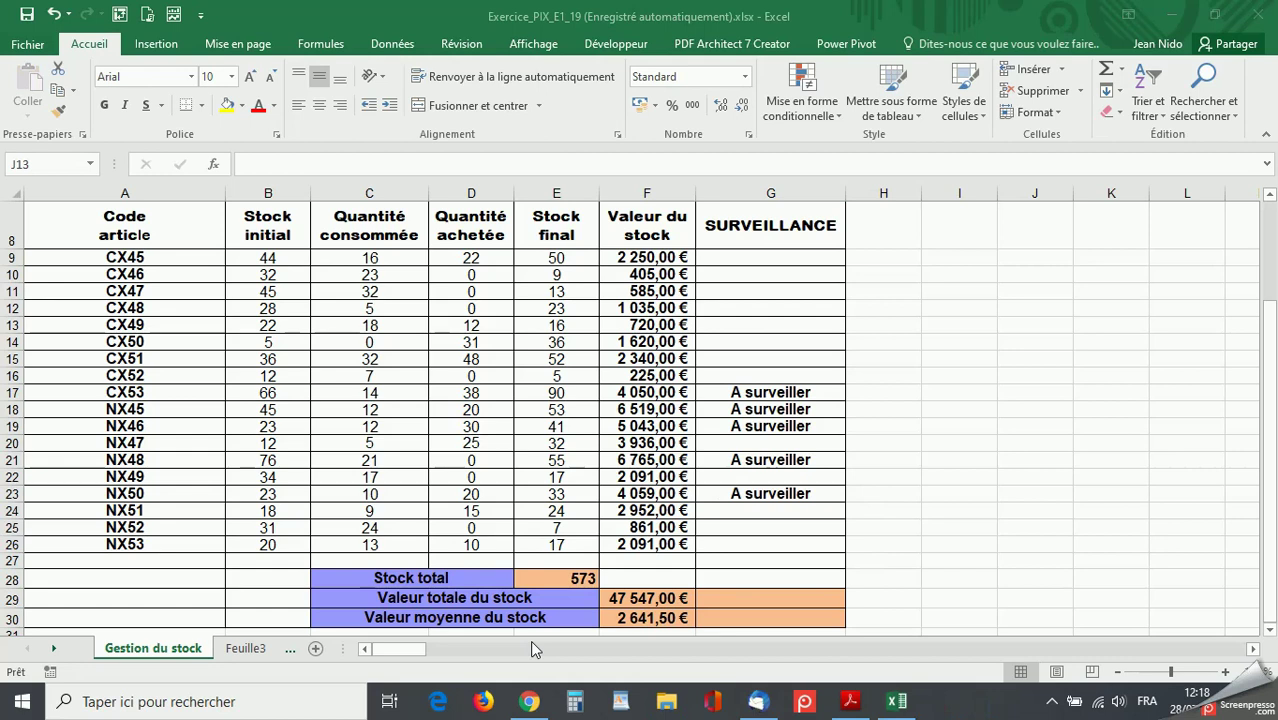
left_click(850, 701)
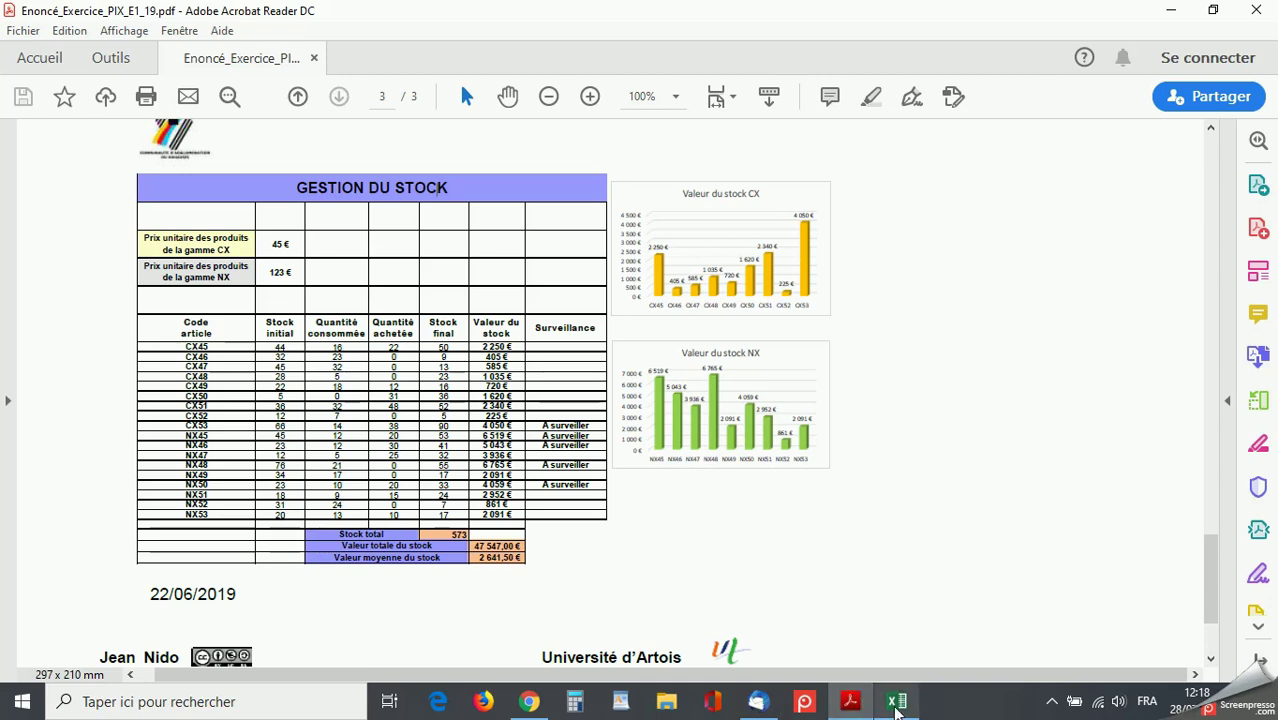
left_click(896, 703)
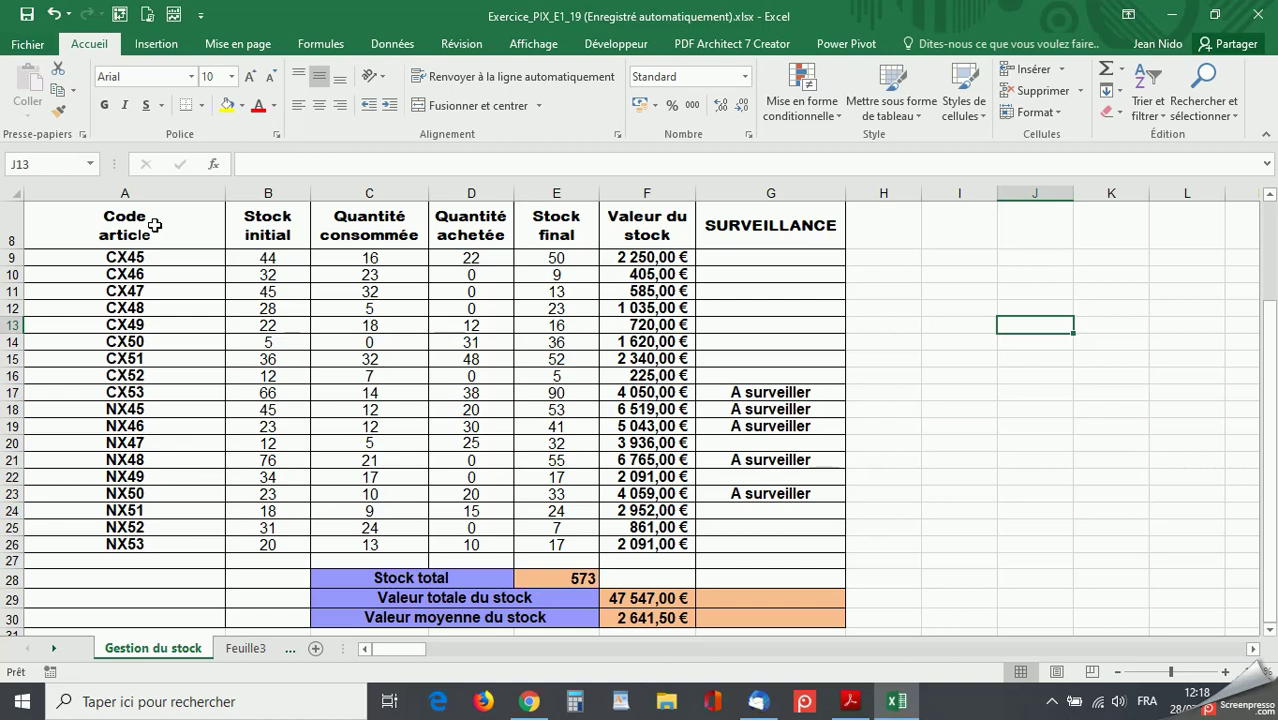
Select the Code article header and CX codes in A8:A17, plus stock values F8:F17
left_click_drag(155, 225, 148, 392)
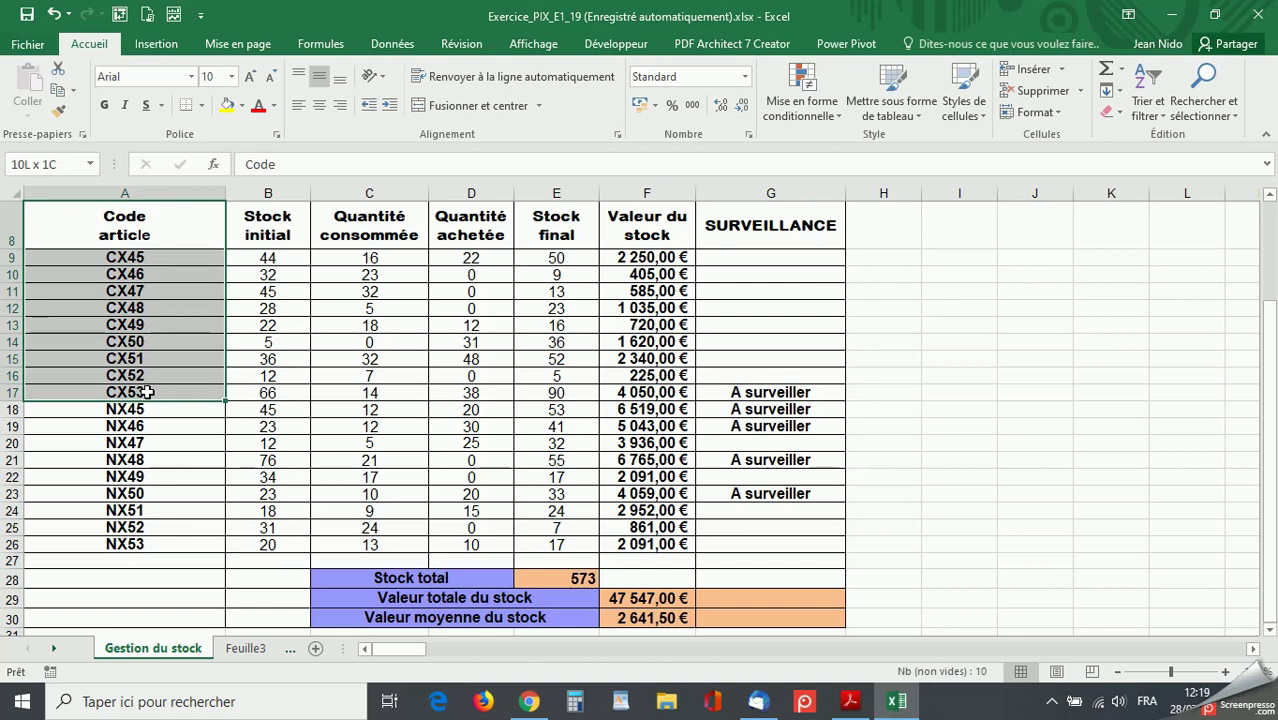
left_click_drag(148, 392, 148, 392)
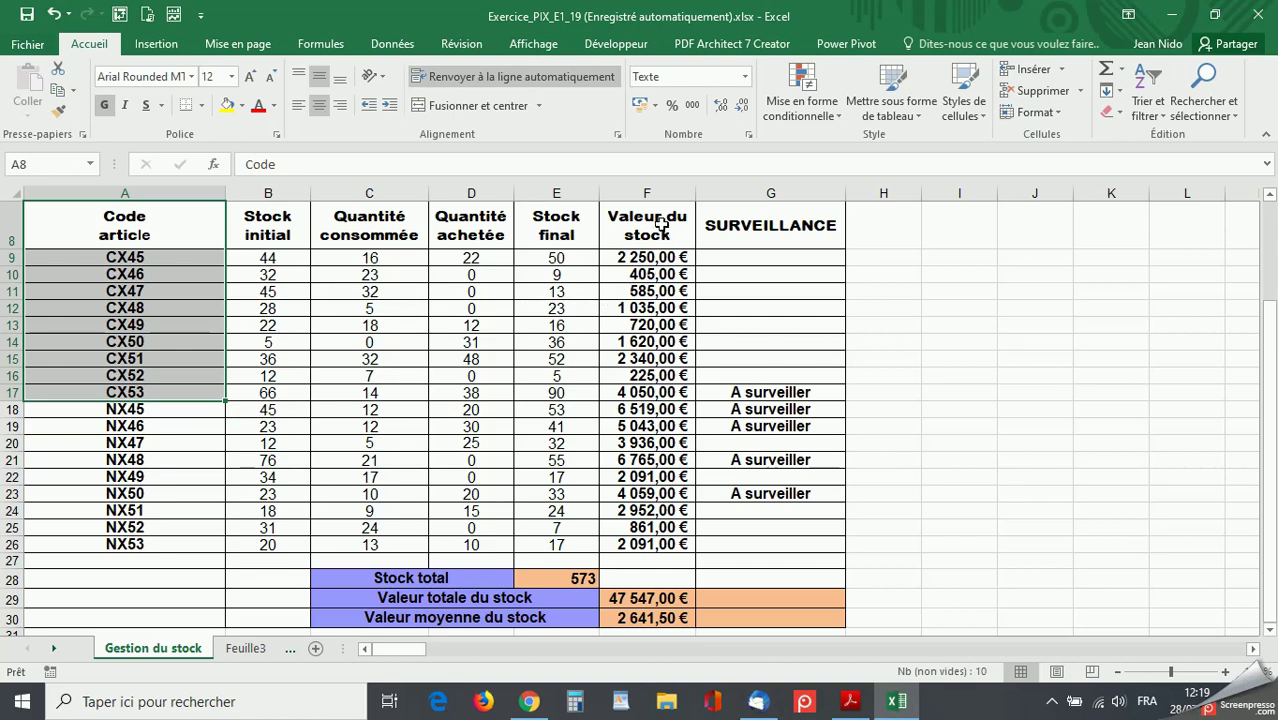
left_click_drag(660, 222, 660, 392)
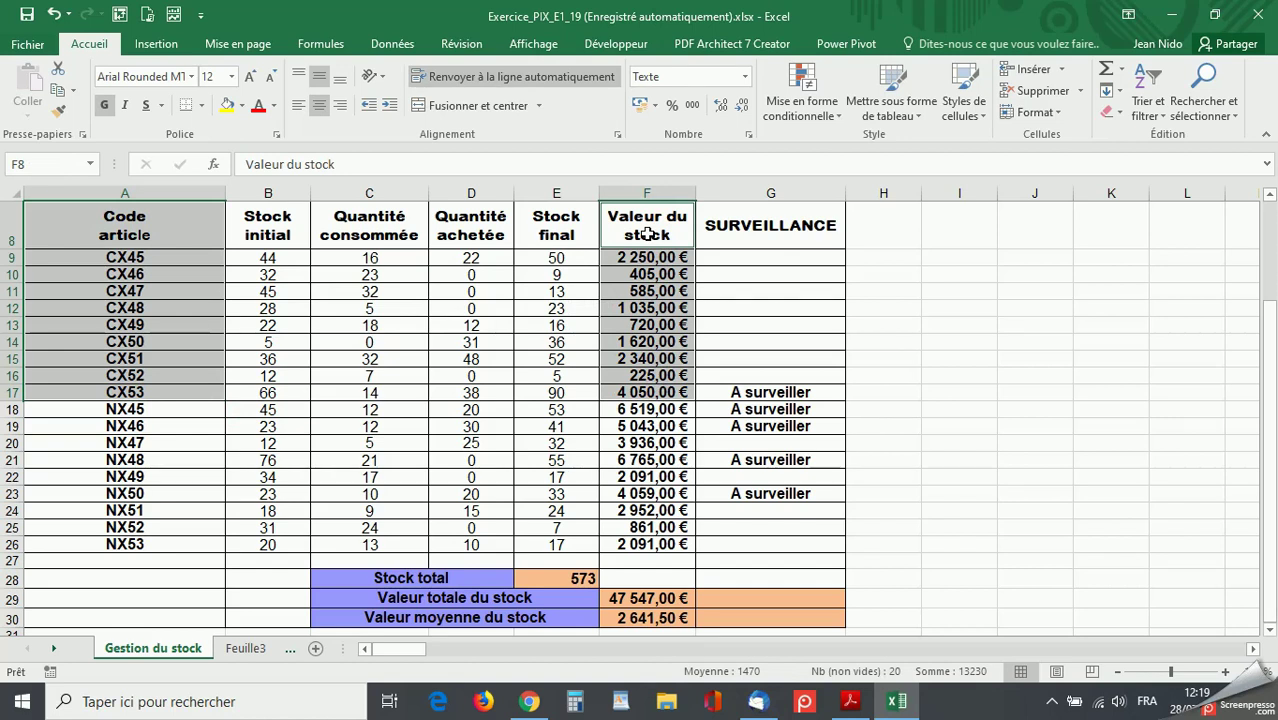
Insert a Histogramme groupé 3D of the CX stock values and place it right of the table
left_click(156, 44)
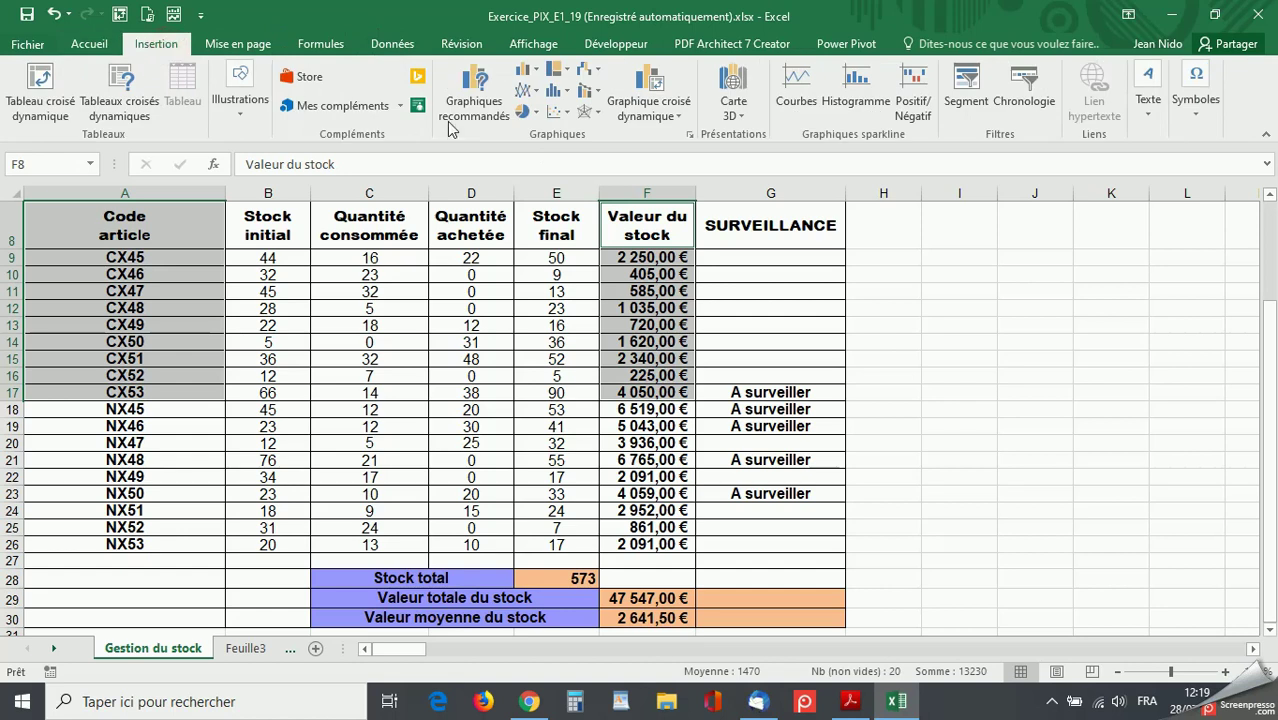
left_click(537, 76)
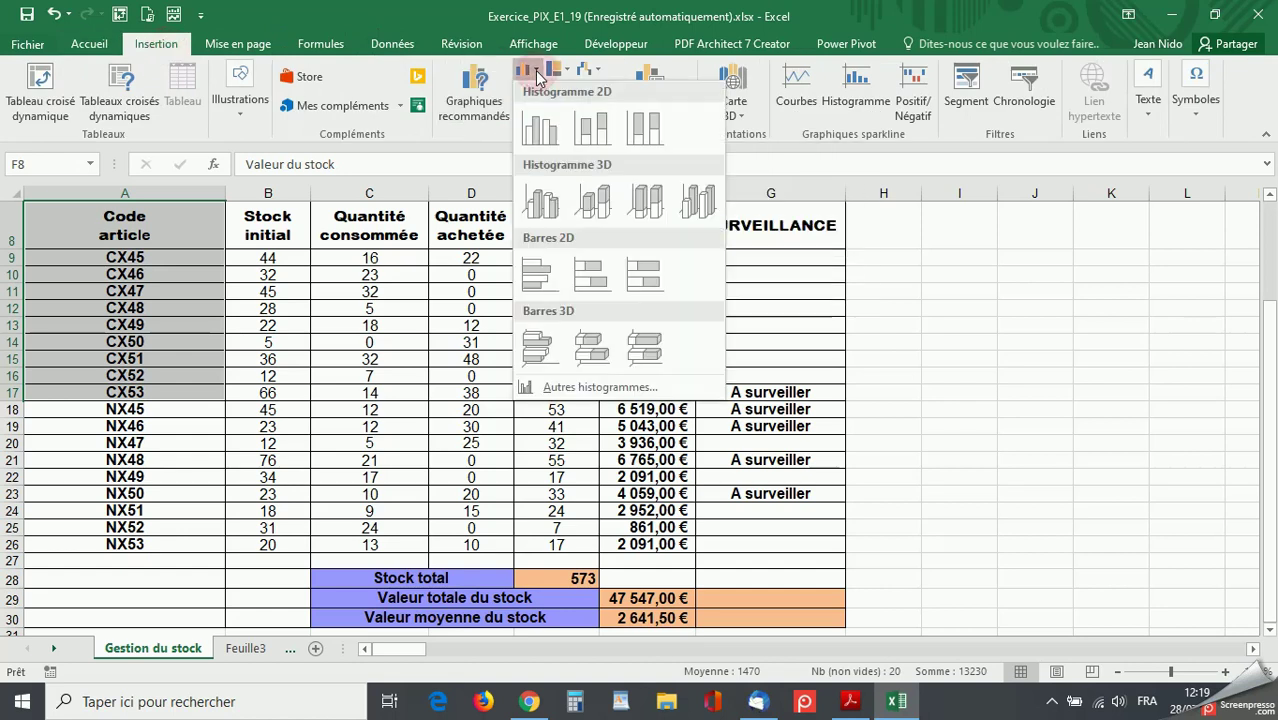
left_click(545, 213)
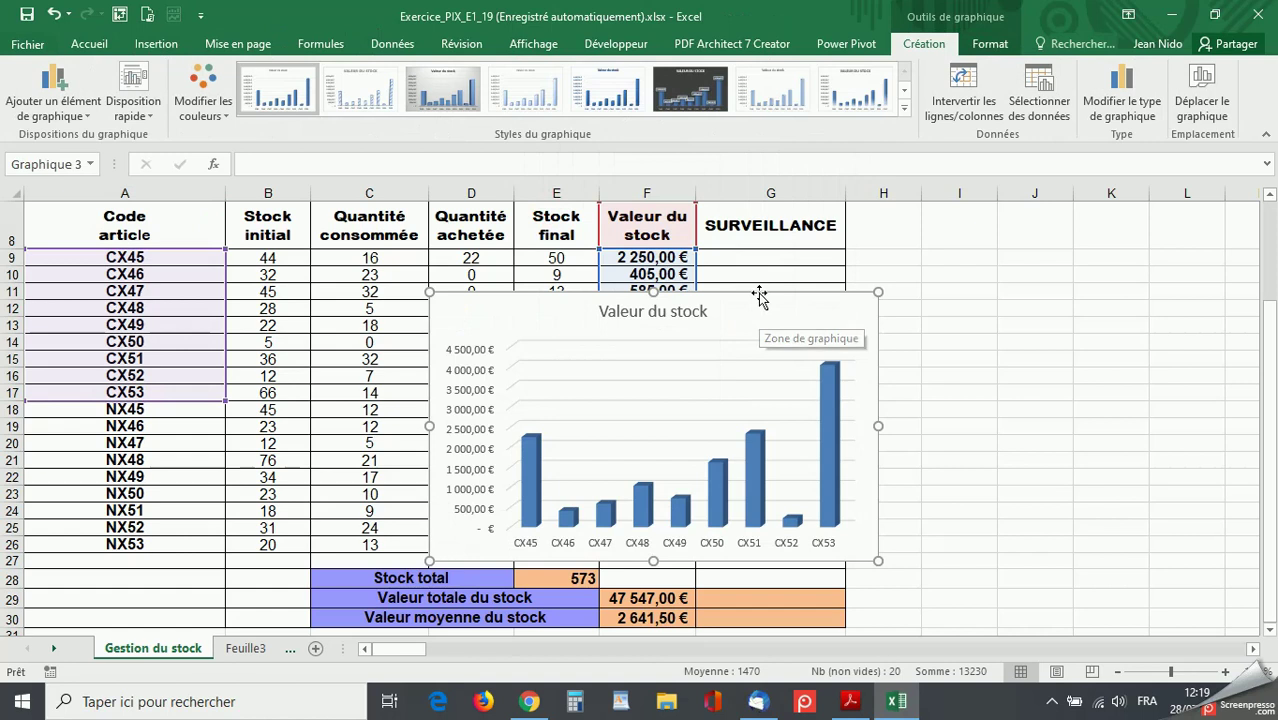
left_click_drag(759, 296, 1205, 250)
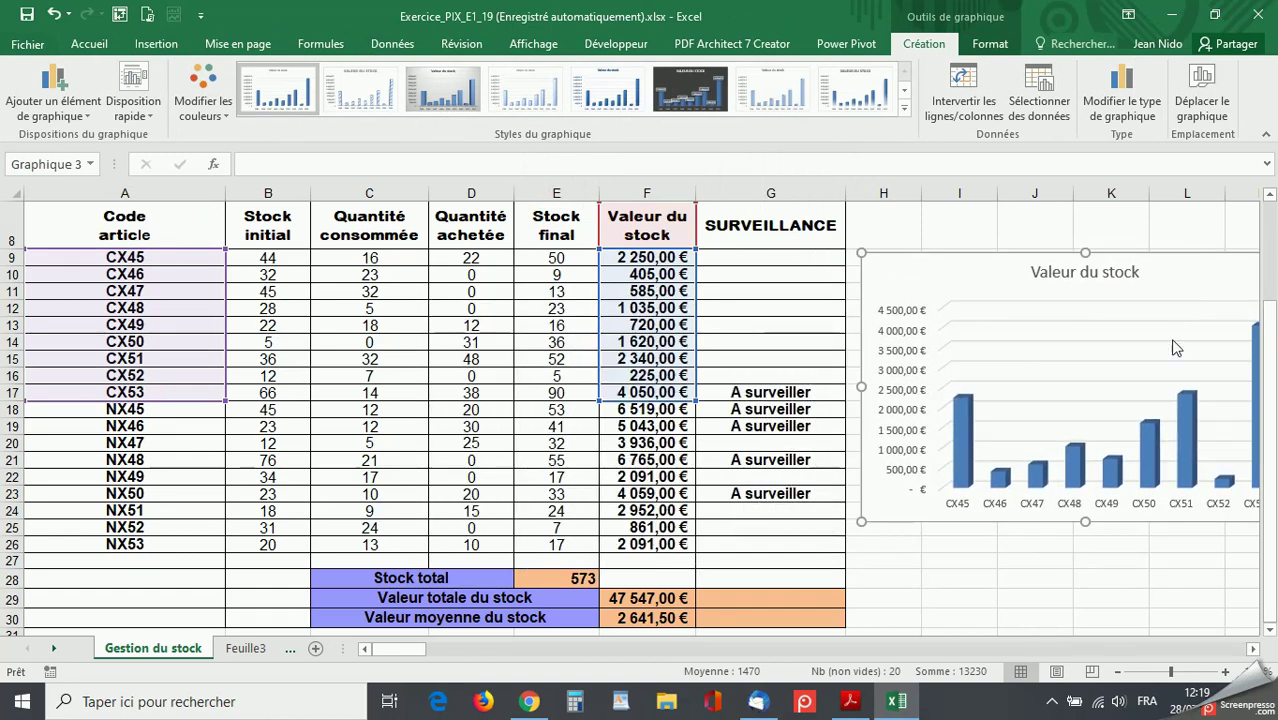
left_click(1252, 649)
left_click(1252, 649)
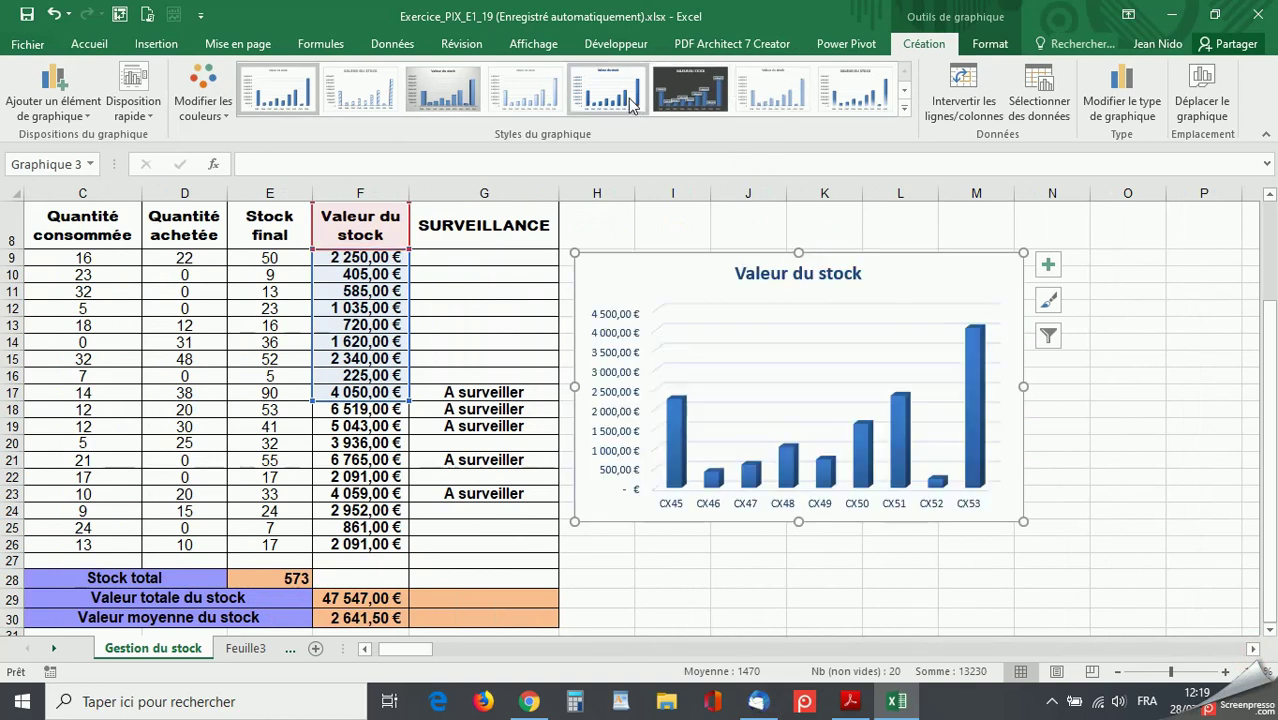
left_click(905, 107)
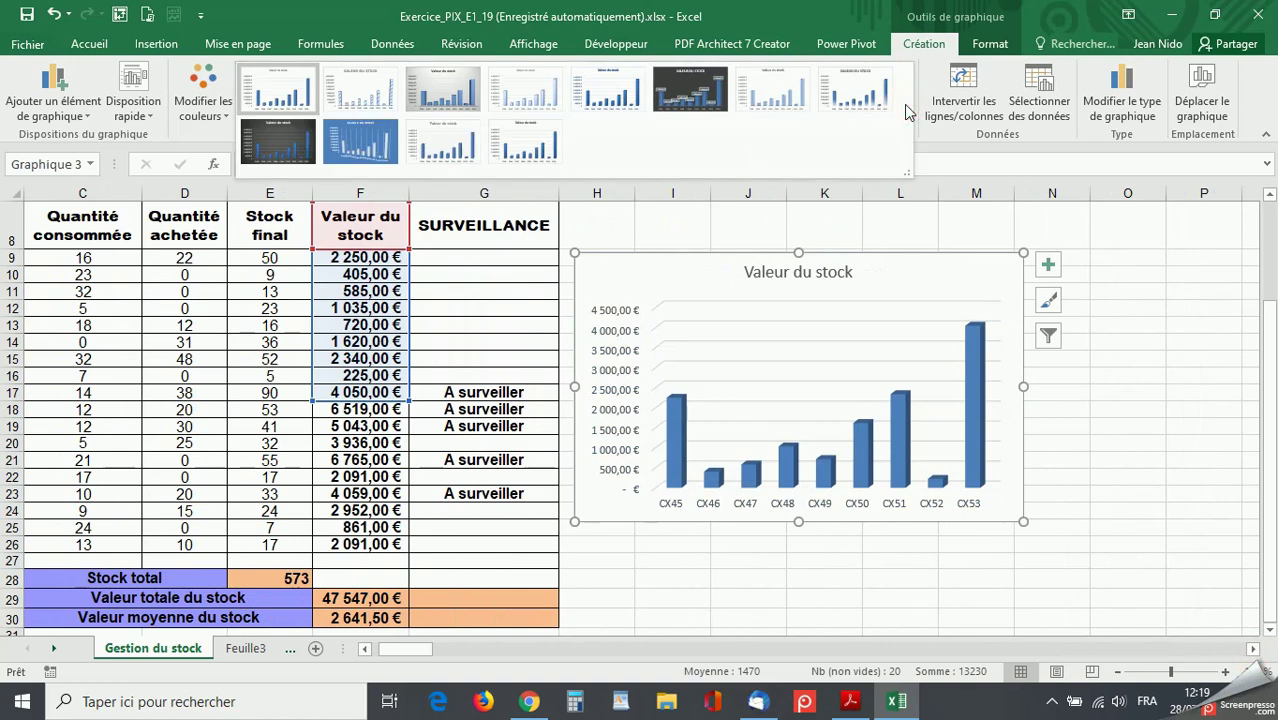
left_click(918, 92)
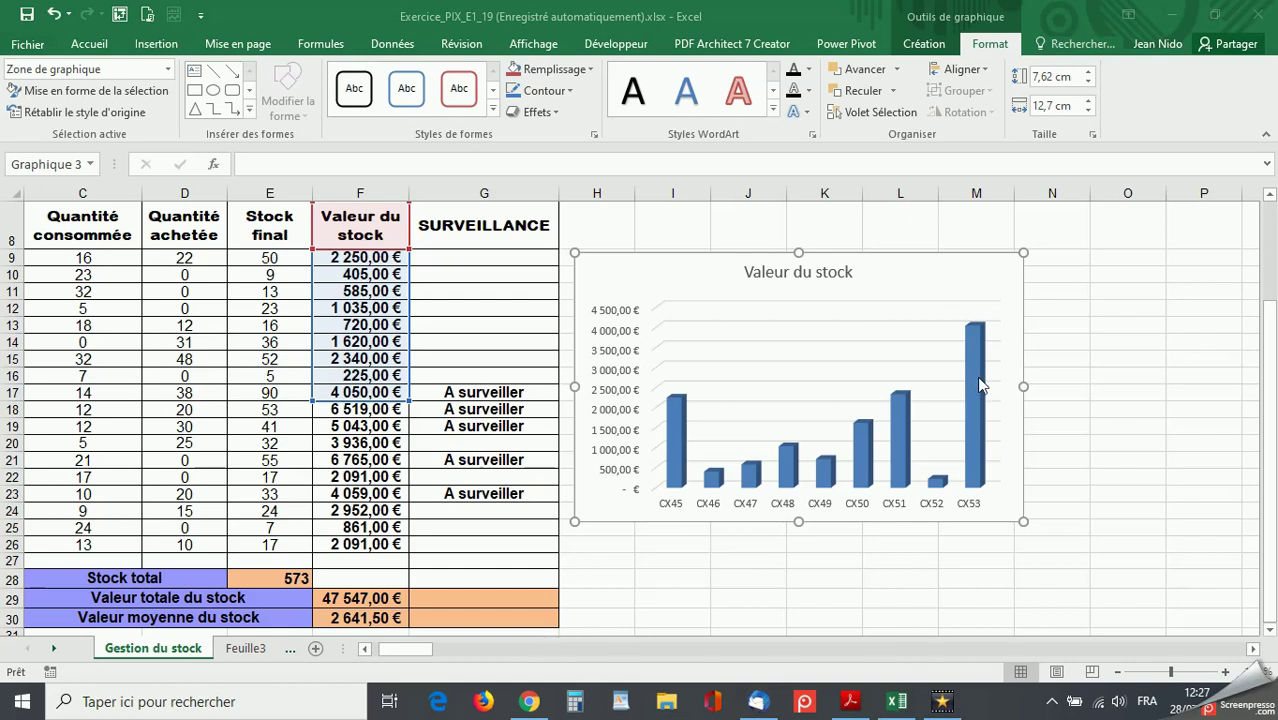
mouse_move(975, 405)
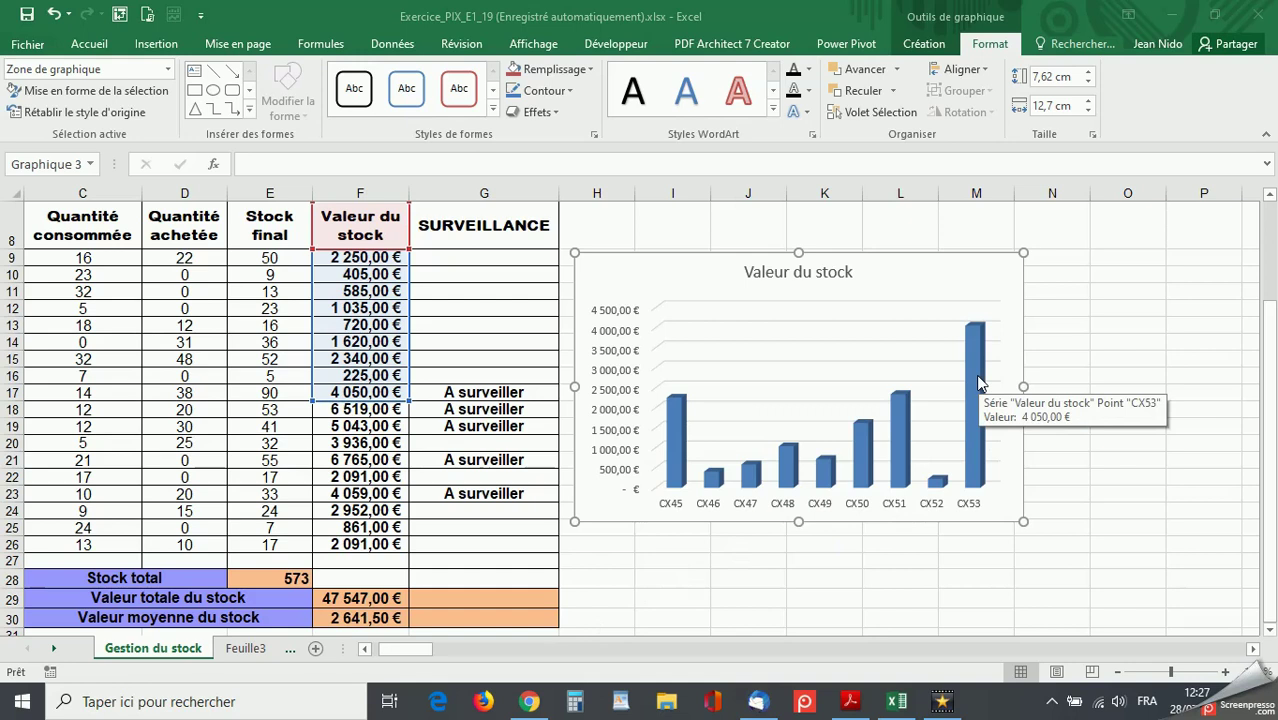
Fill the CX45–CX53 Valeur du stock columns with the standard green
left_click(978, 380)
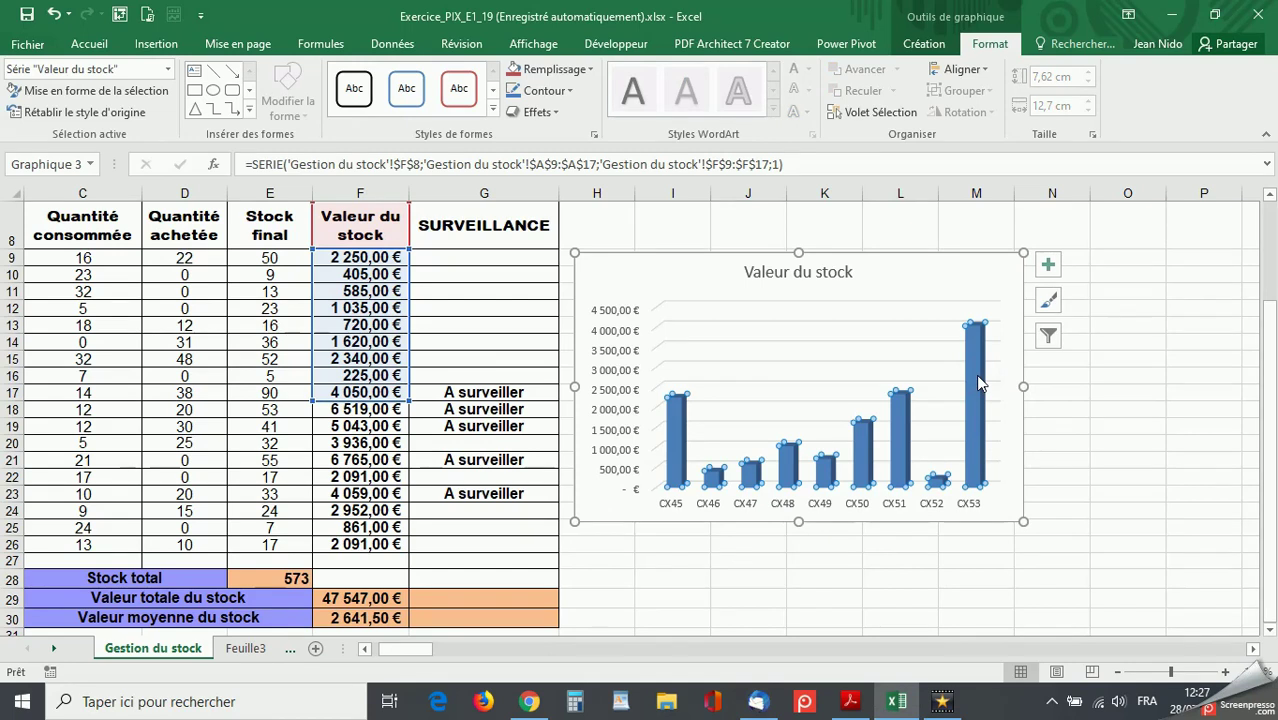
left_click(589, 70)
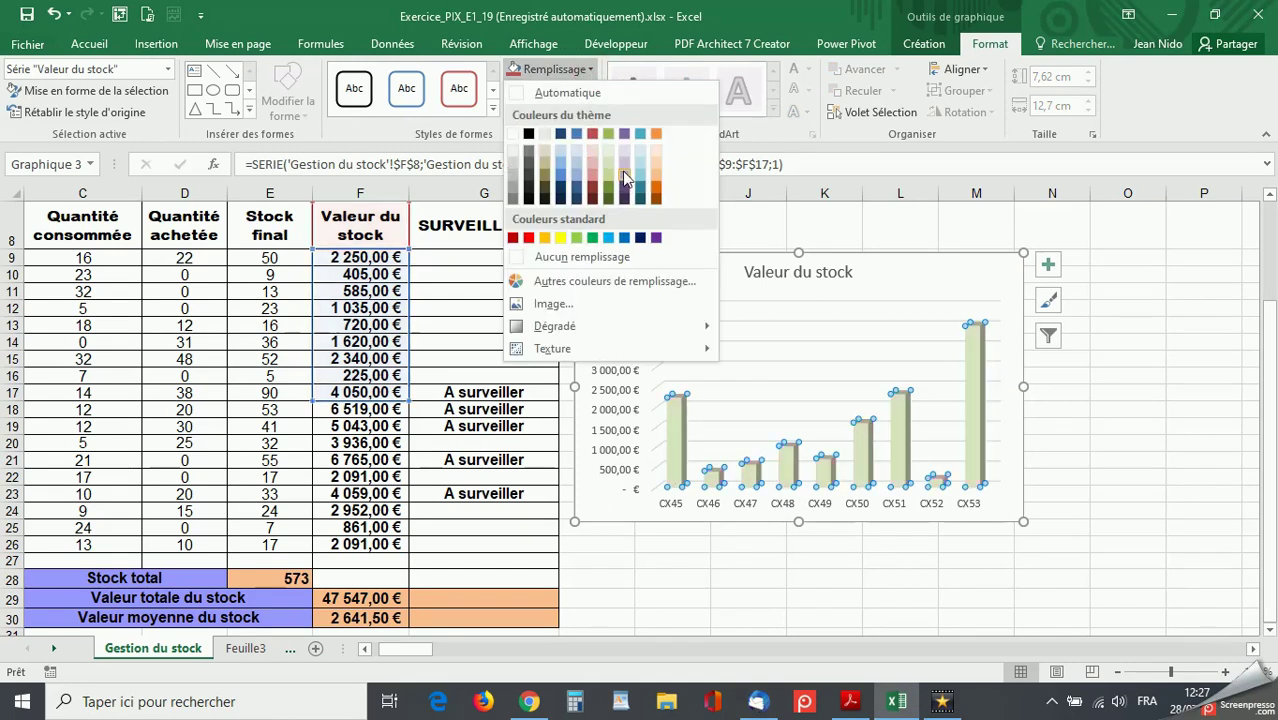
left_click(576, 238)
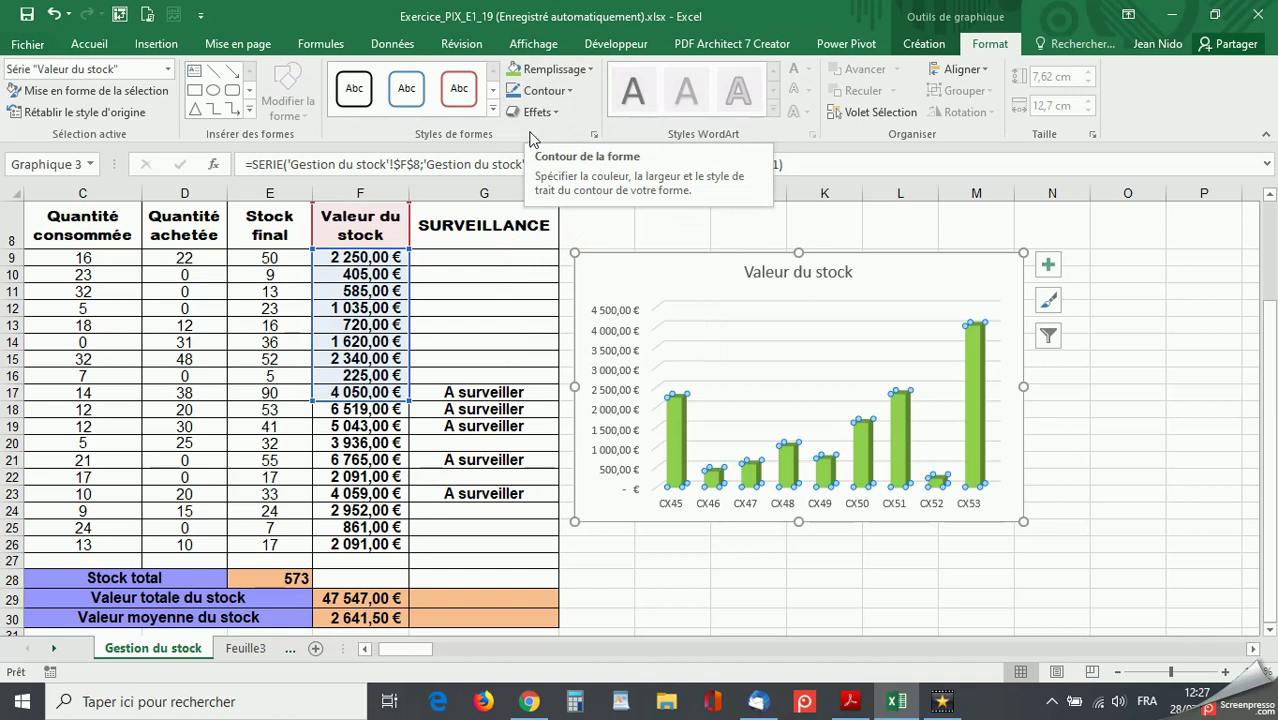
left_click(493, 108)
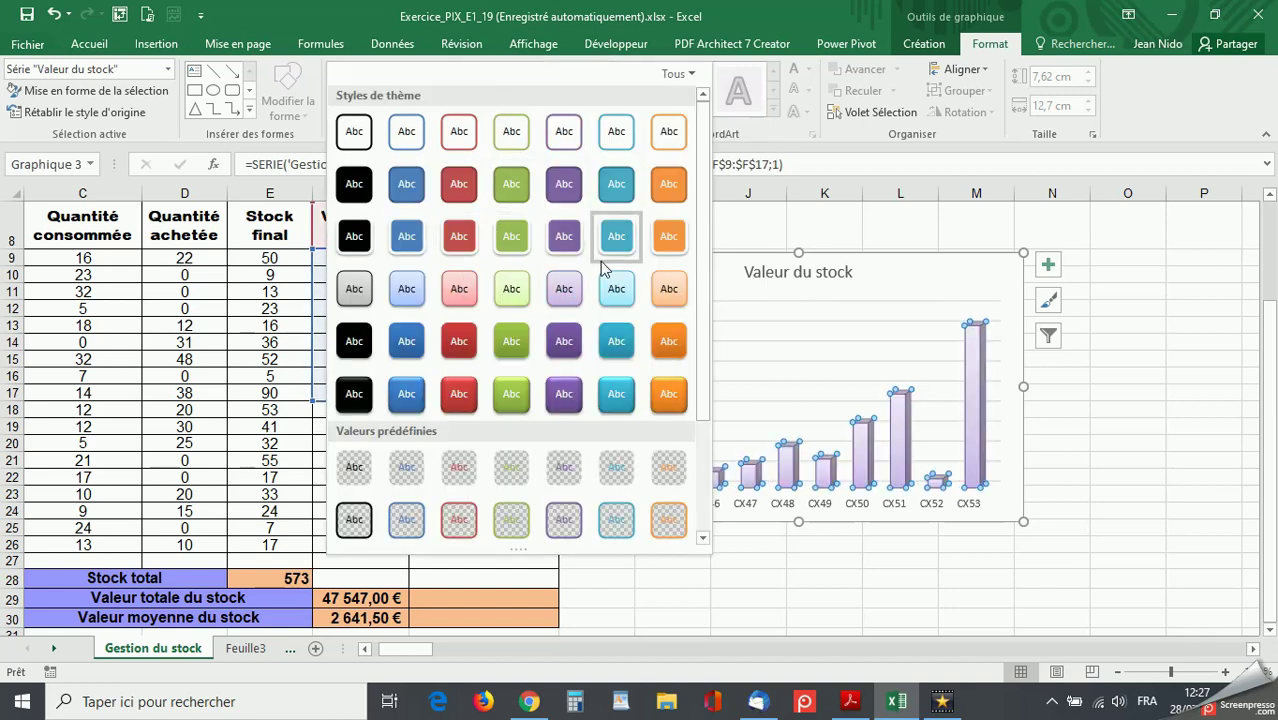
left_click(1181, 322)
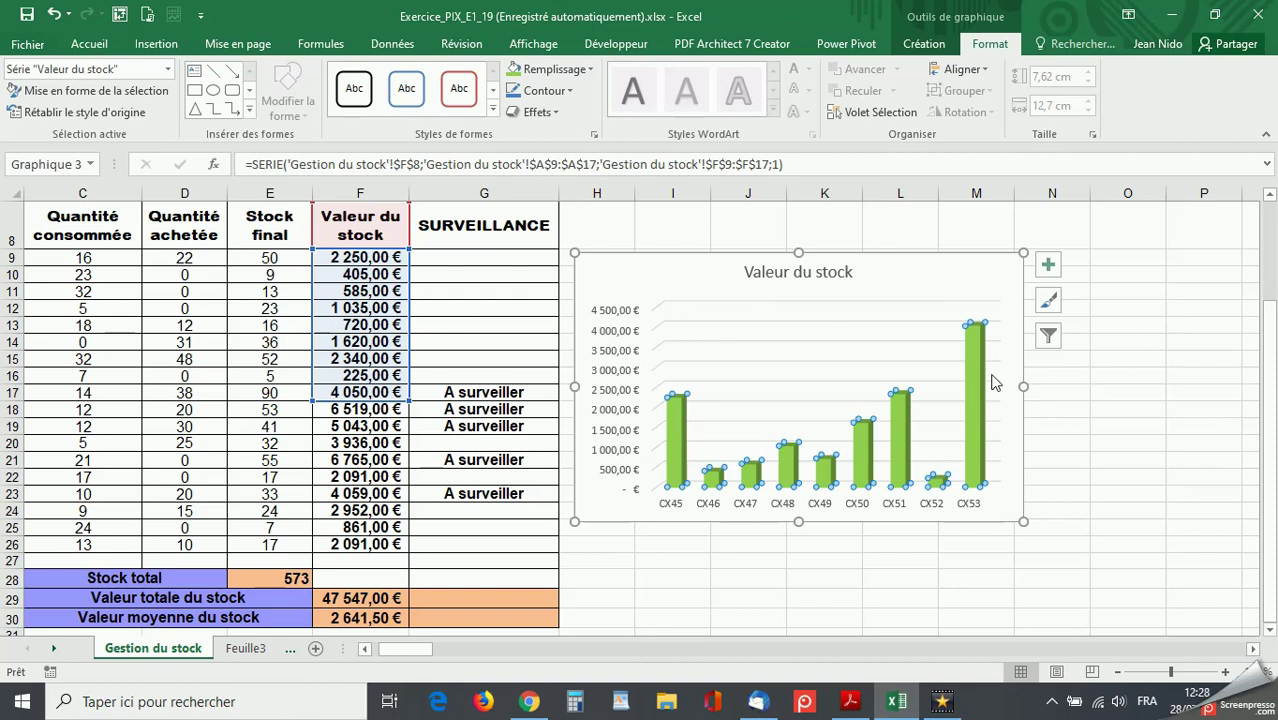
mouse_move(972, 400)
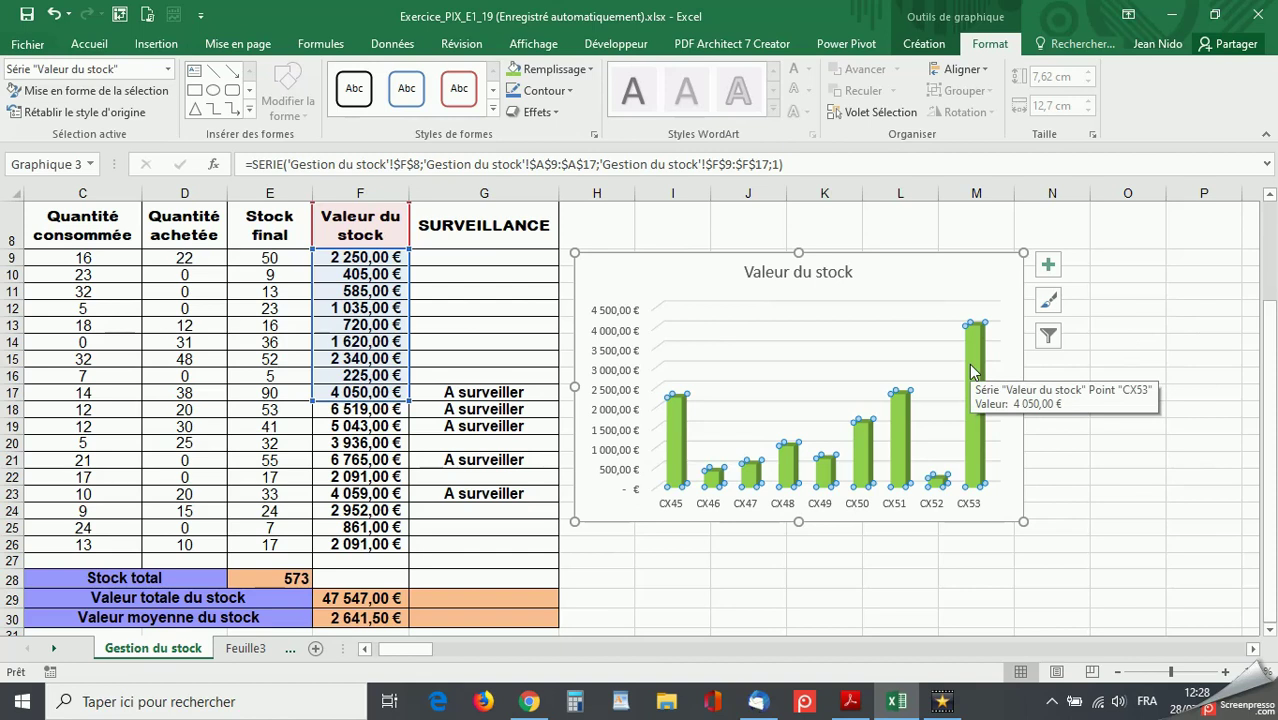
Add data labels above the green columns, from 2 250,00 € for CX45 to 4 050,00 € for CX53
right_click(971, 372)
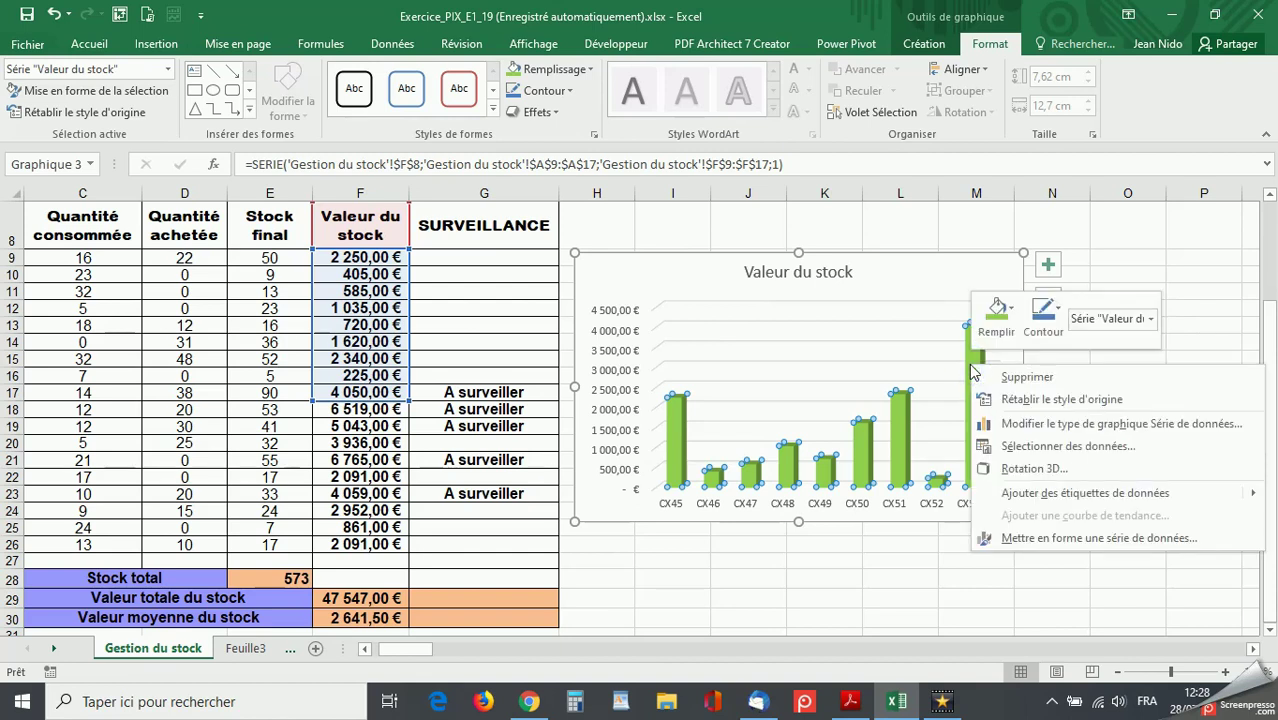
mouse_move(1085, 493)
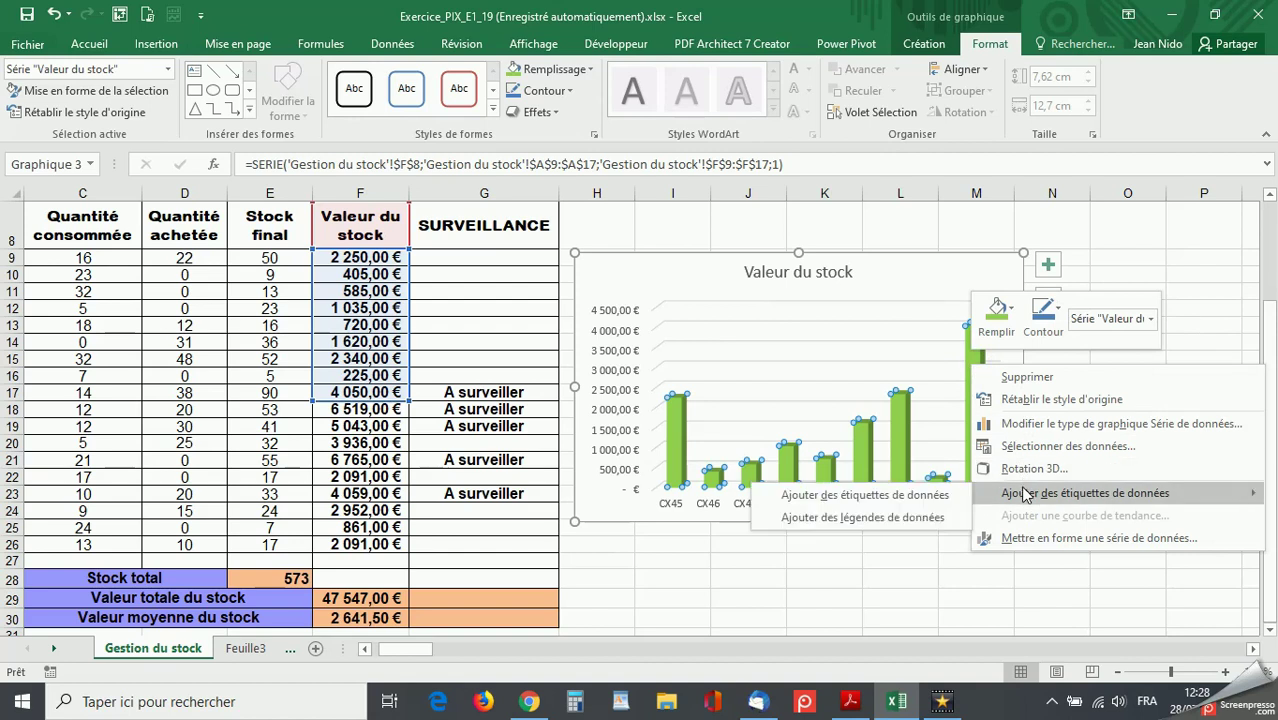
left_click(863, 494)
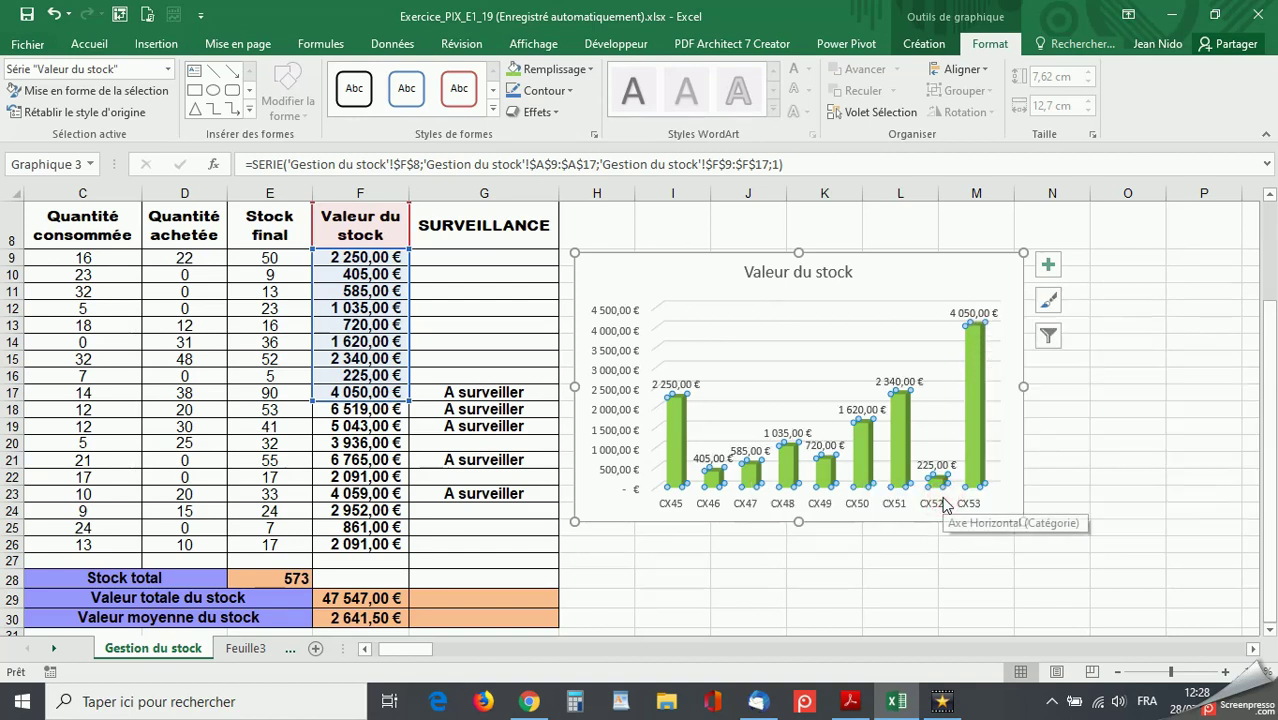
left_click(1061, 565)
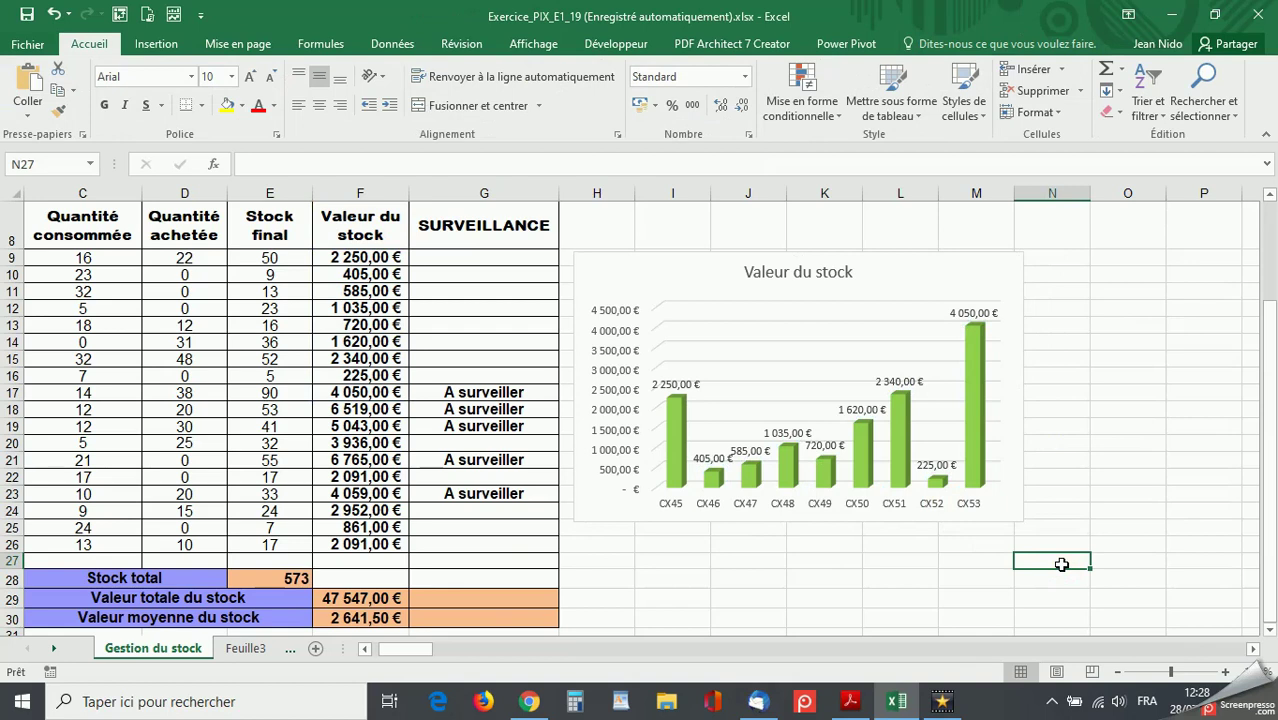
Raise the green chart level with the table header and size it to about 8,12 × 12,91 cm
left_click_drag(668, 250, 663, 212)
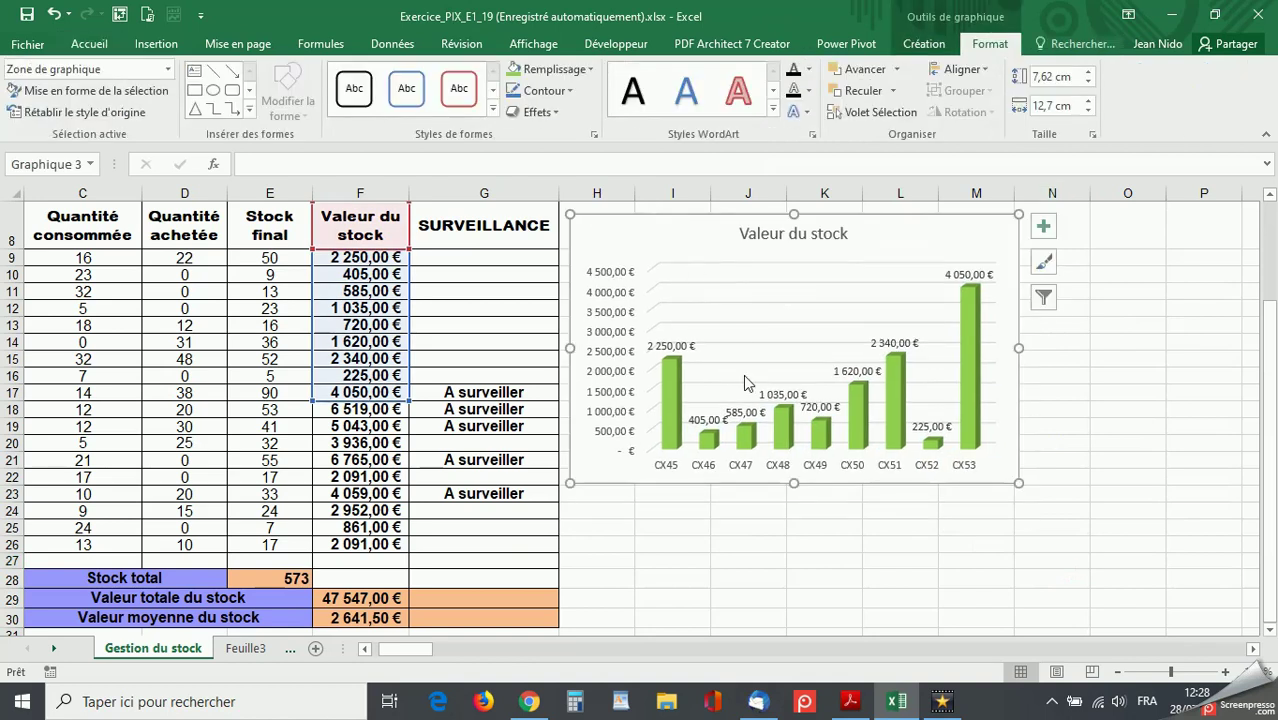
mouse_move(1010, 484)
left_mouse_down()
mouse_move(922, 424)
mouse_move(962, 458)
left_mouse_up()
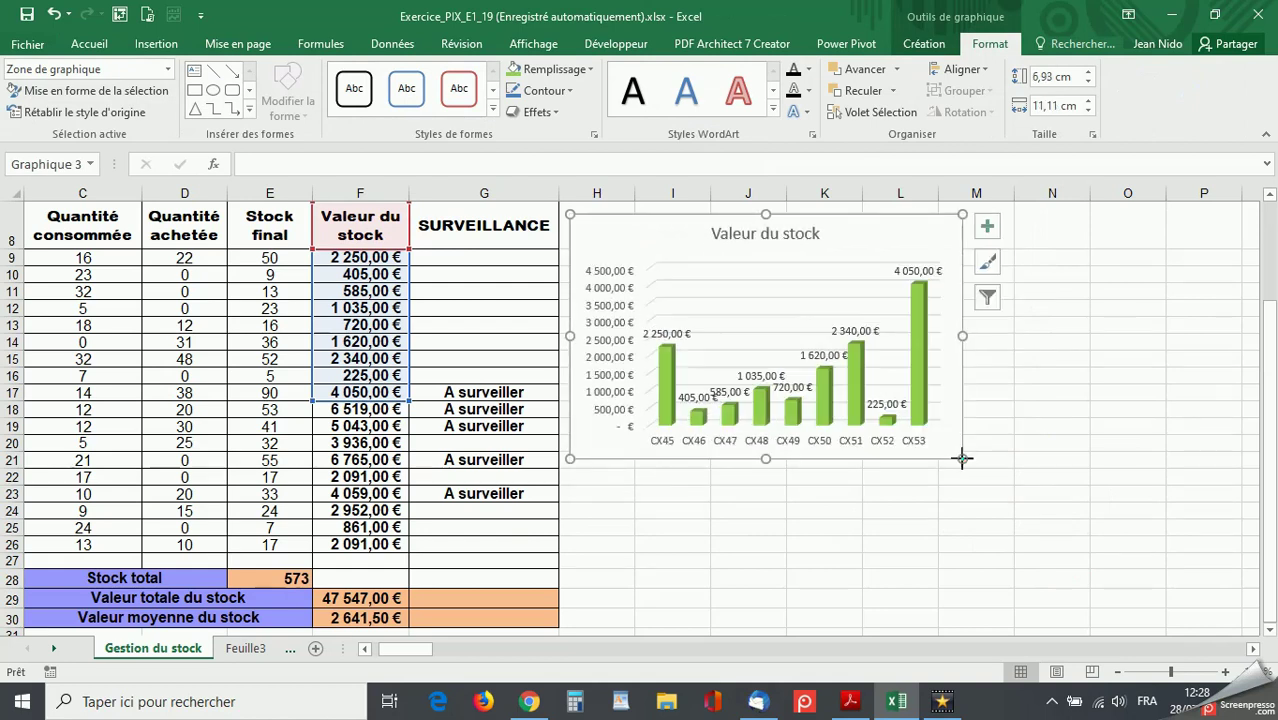
left_click_drag(962, 458, 992, 481)
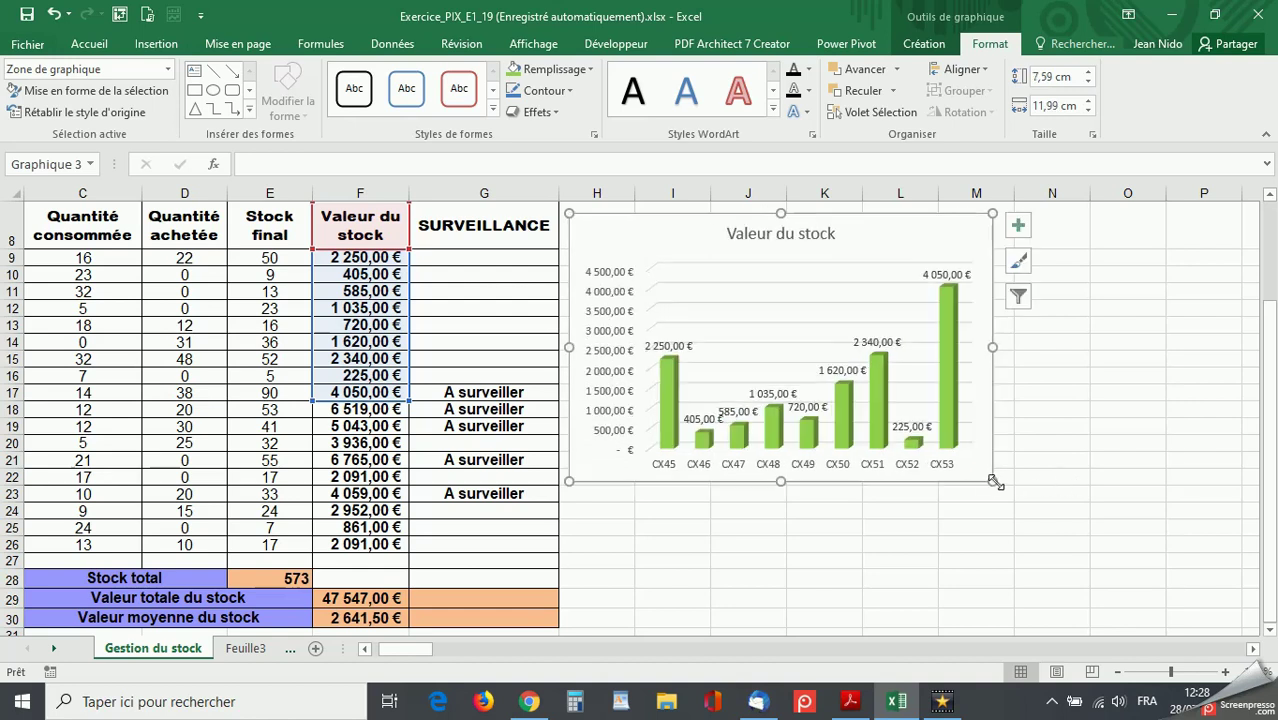
left_click_drag(992, 481, 1026, 502)
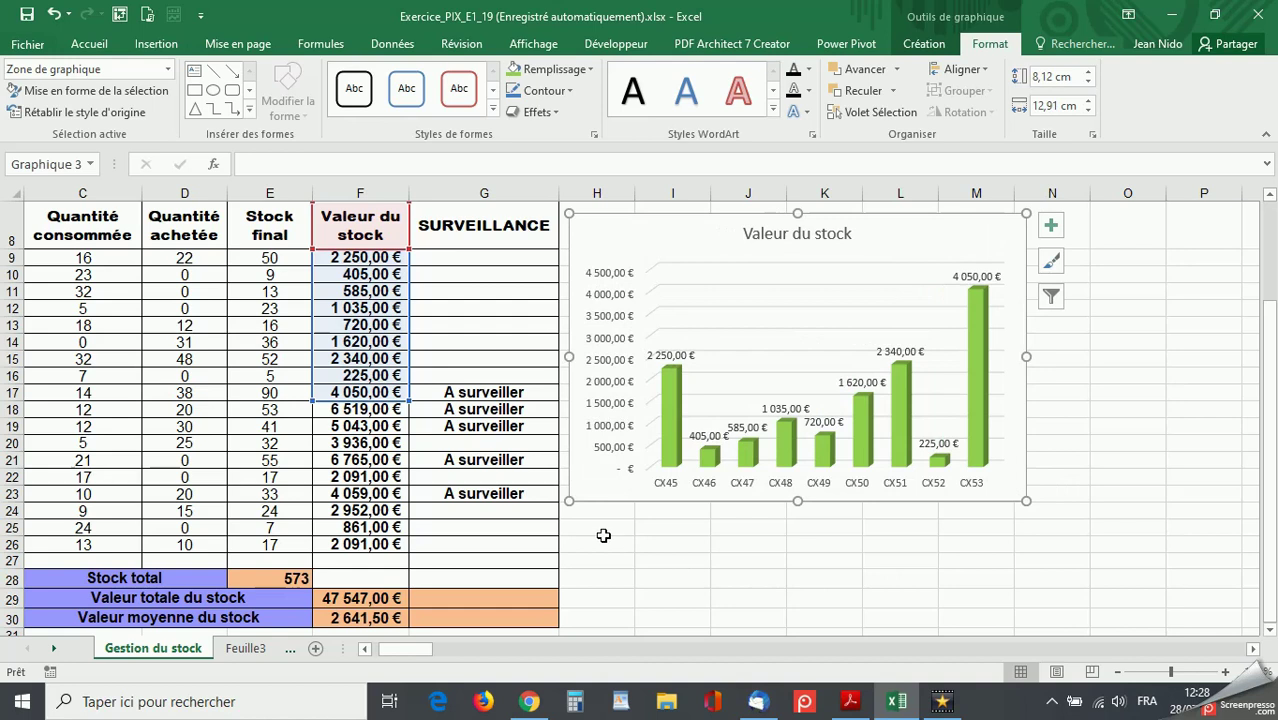
left_click(643, 562)
scroll(643, 562, "left", 3)
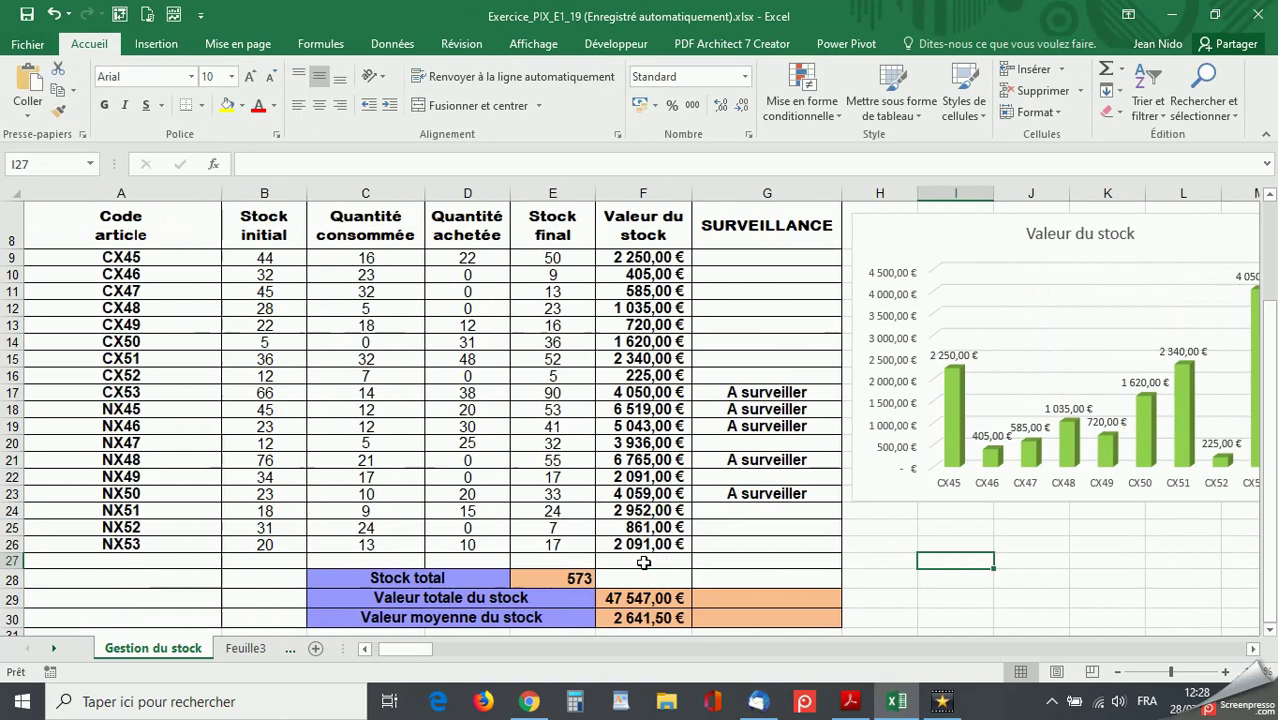
Select the Code article and Valeur du stock headers with the NX45–NX53 codes and values
scroll(643, 562, "up", 1)
scroll(643, 562, "down", 1)
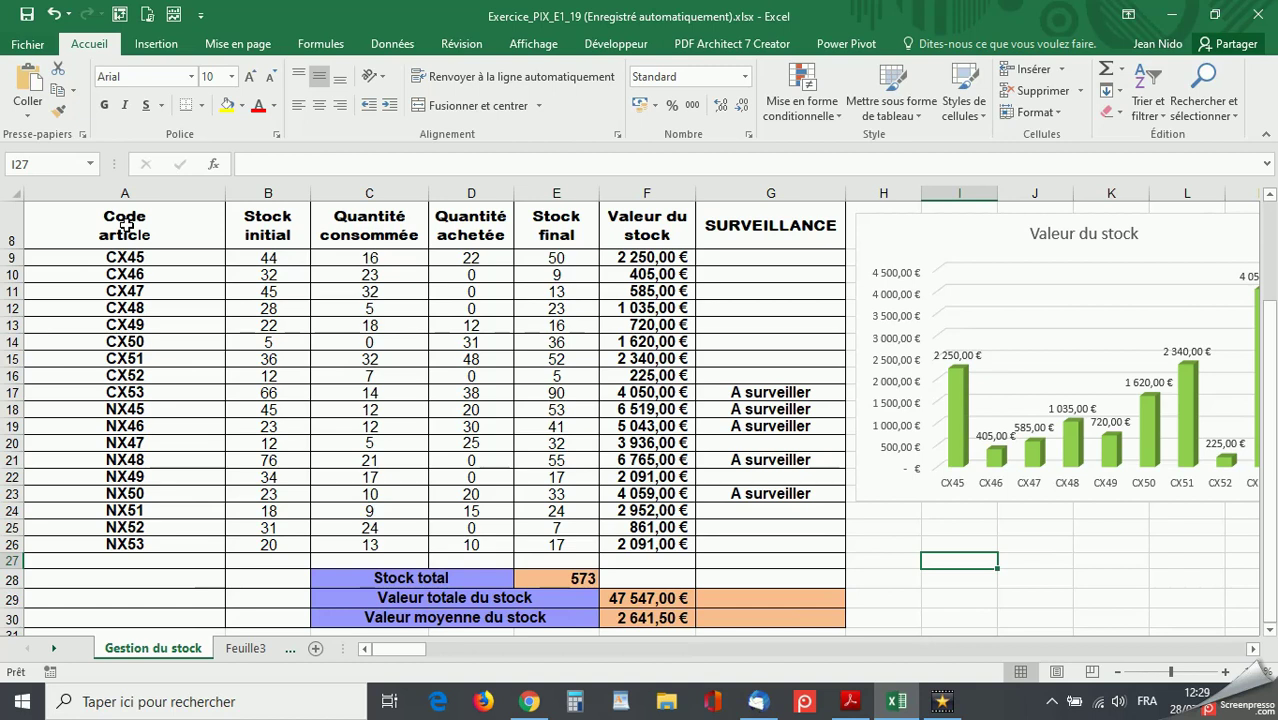
left_click(126, 228)
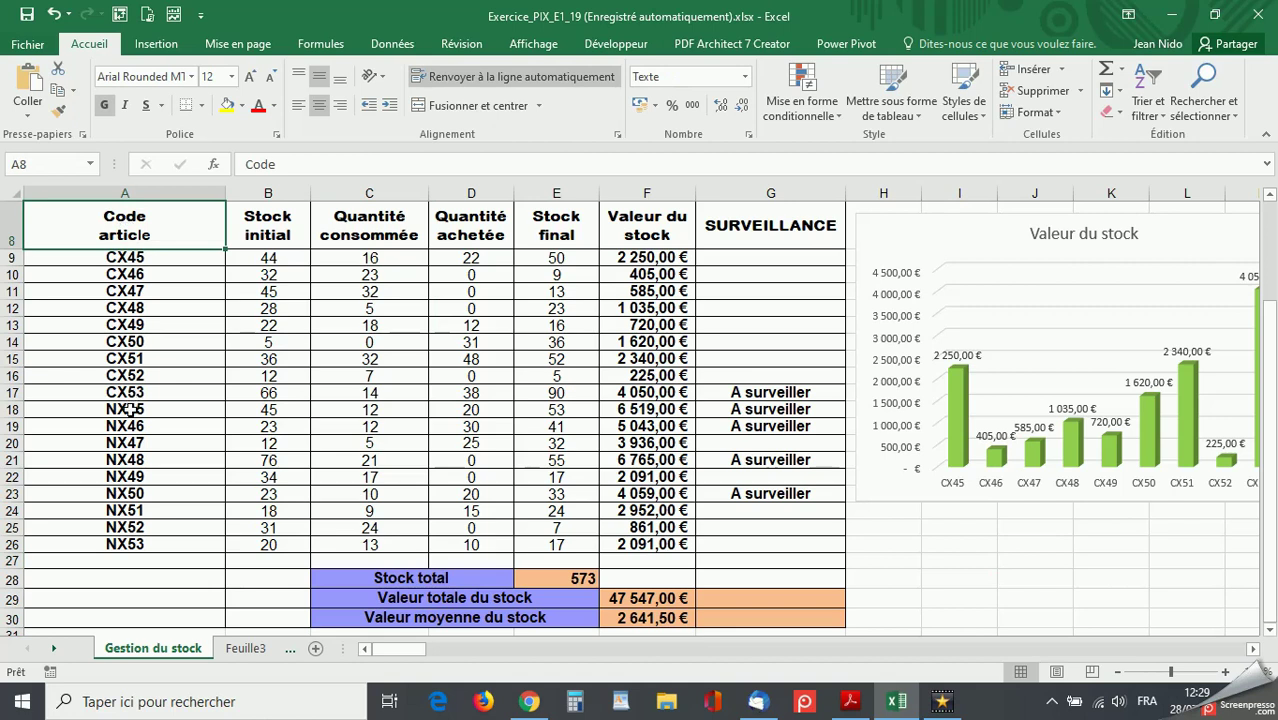
left_click_drag(130, 410, 127, 540)
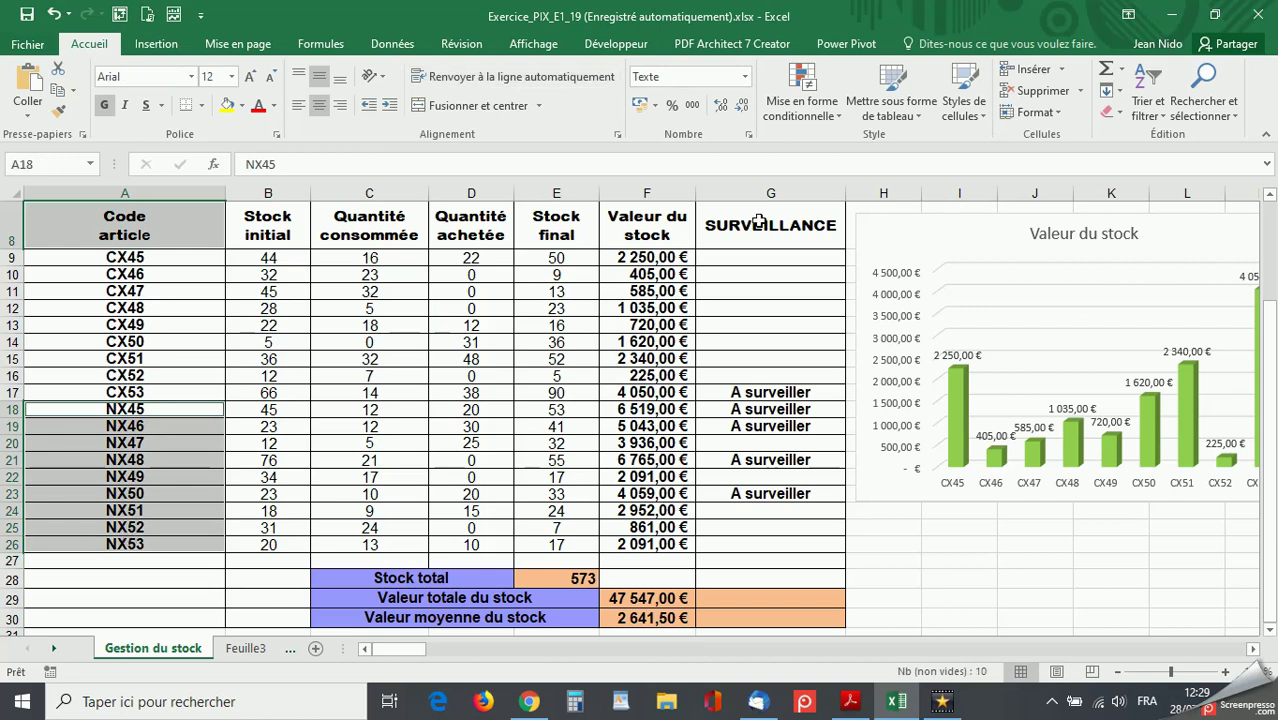
left_click(645, 229, "ctrl")
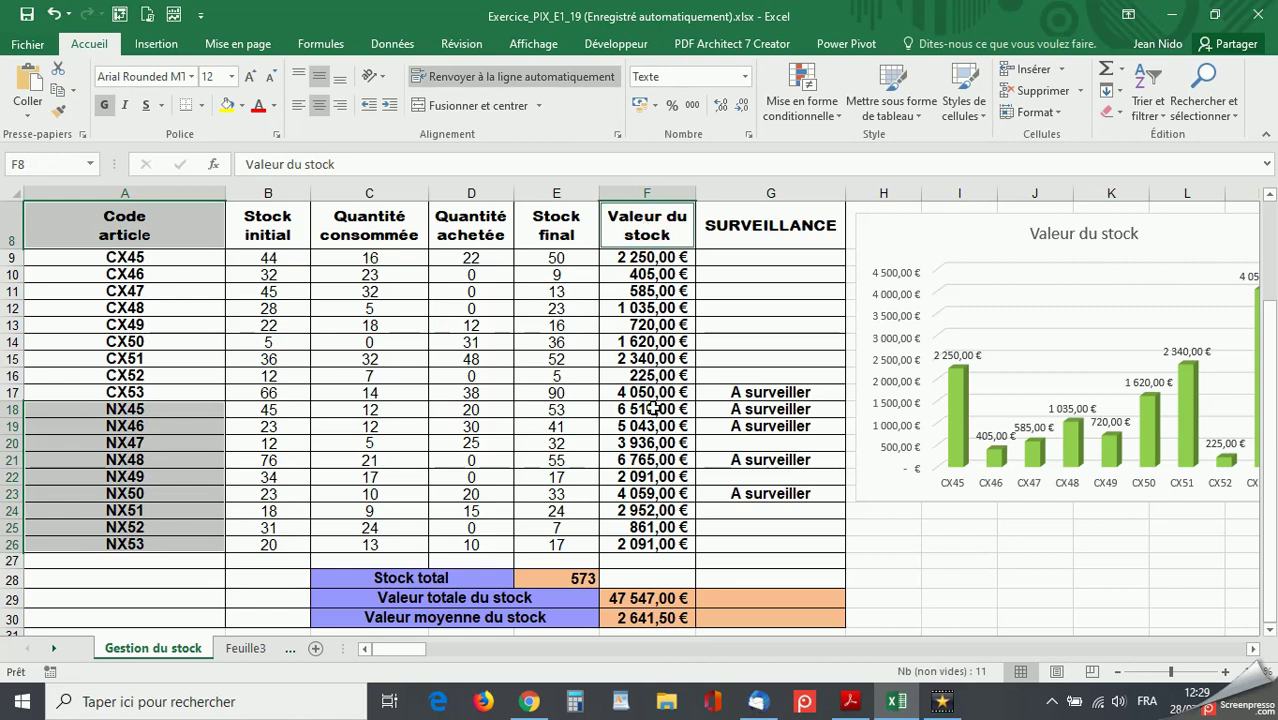
left_click_drag(651, 409, 662, 548)
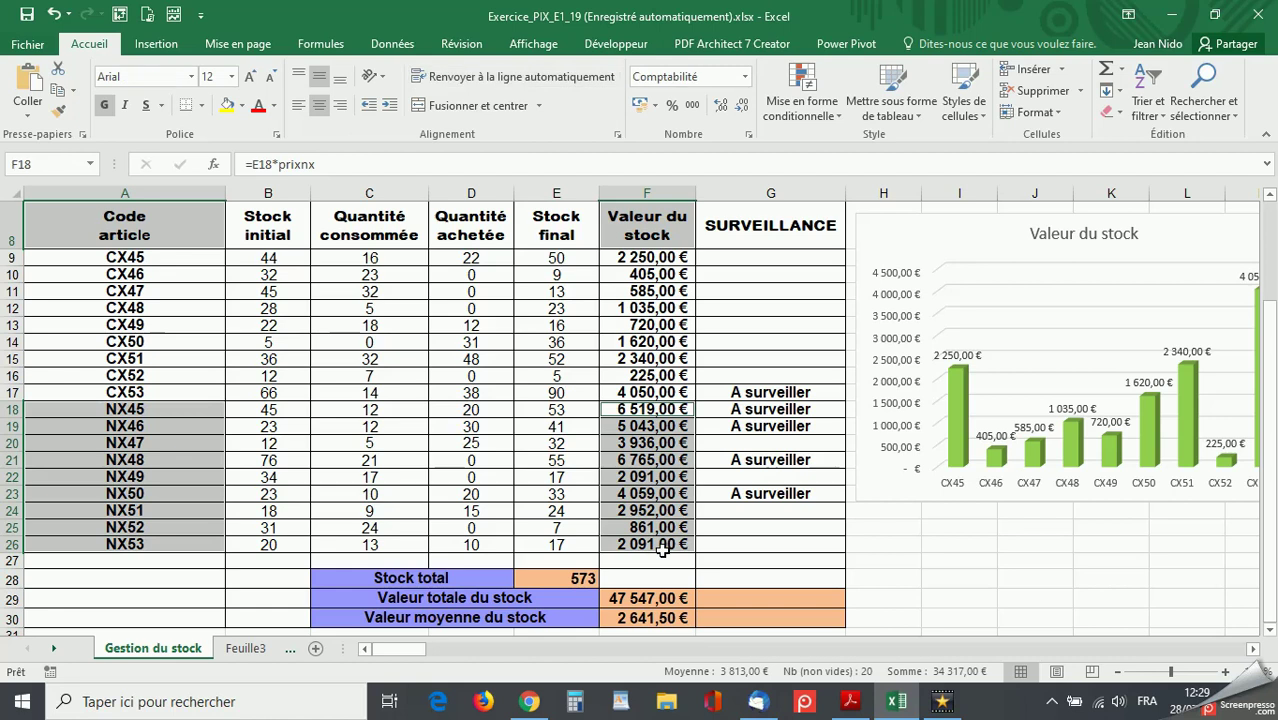
left_click(156, 46)
Insert a 3D clustered column chart of the NX values and place it below the green chart
left_click(527, 70)
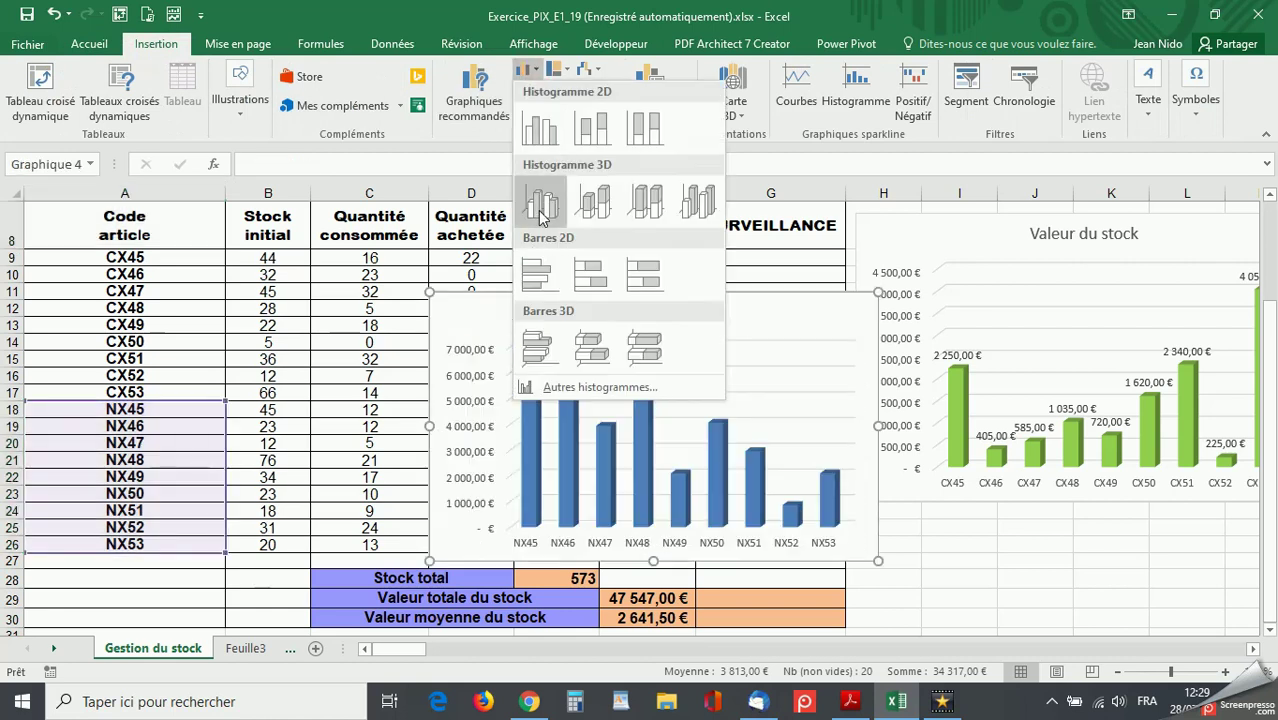
left_click(541, 218)
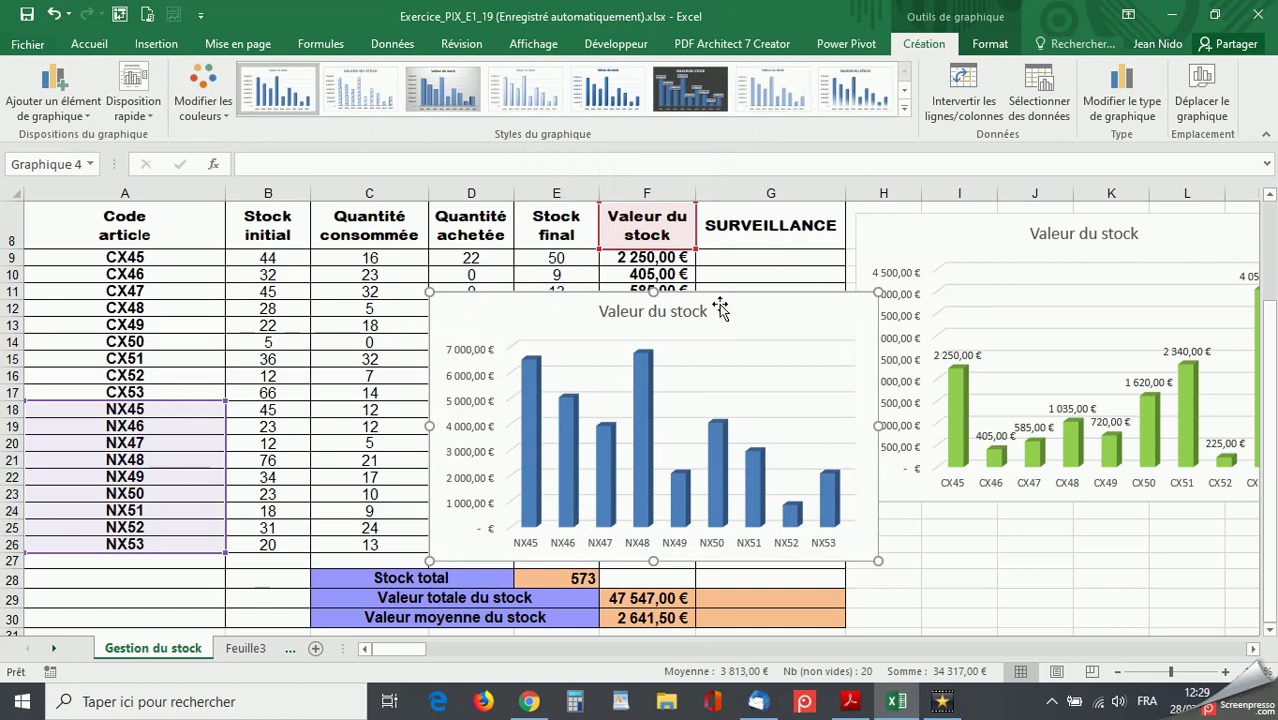
left_click_drag(717, 301, 1145, 508)
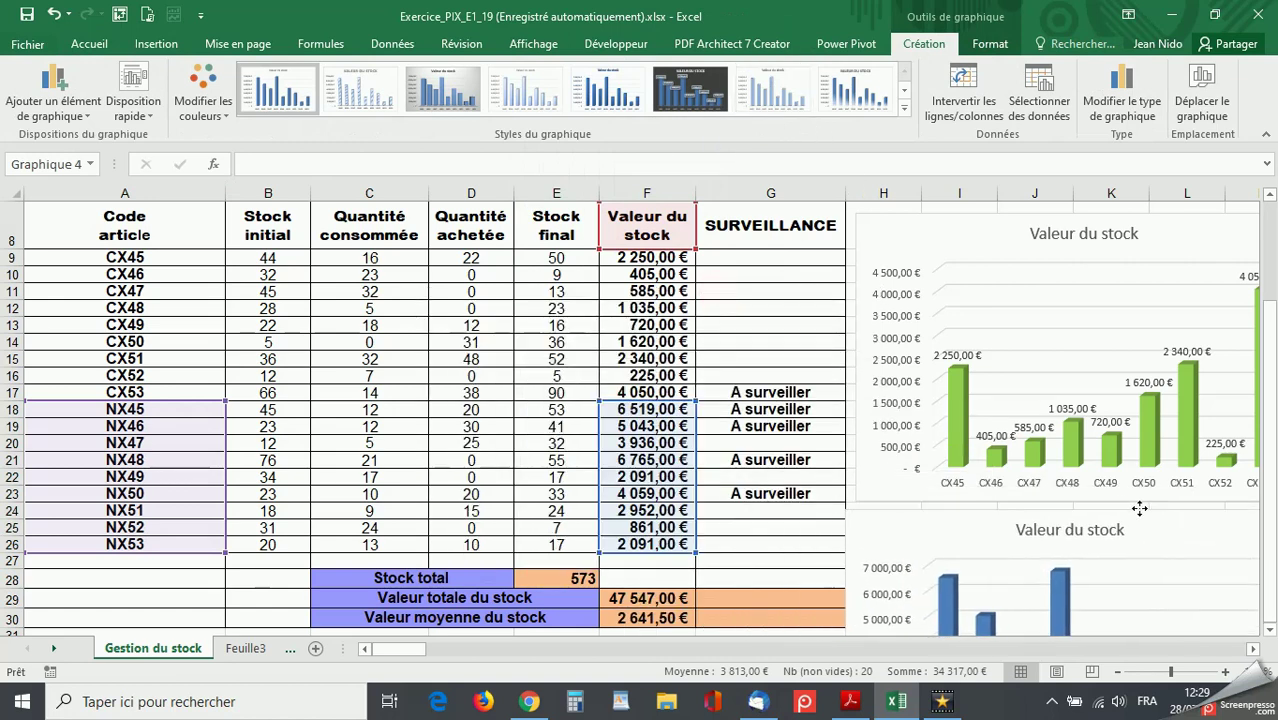
scroll(1066, 505, "down", 3)
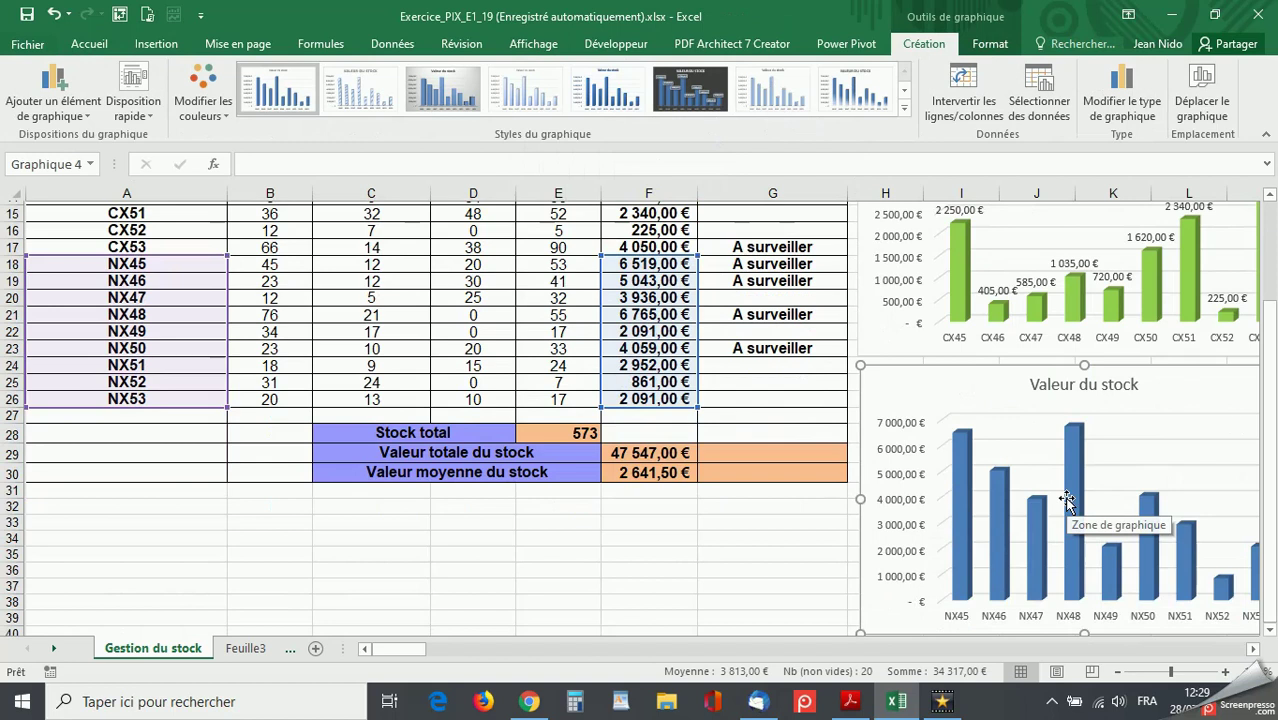
scroll(1066, 505, "right", 2)
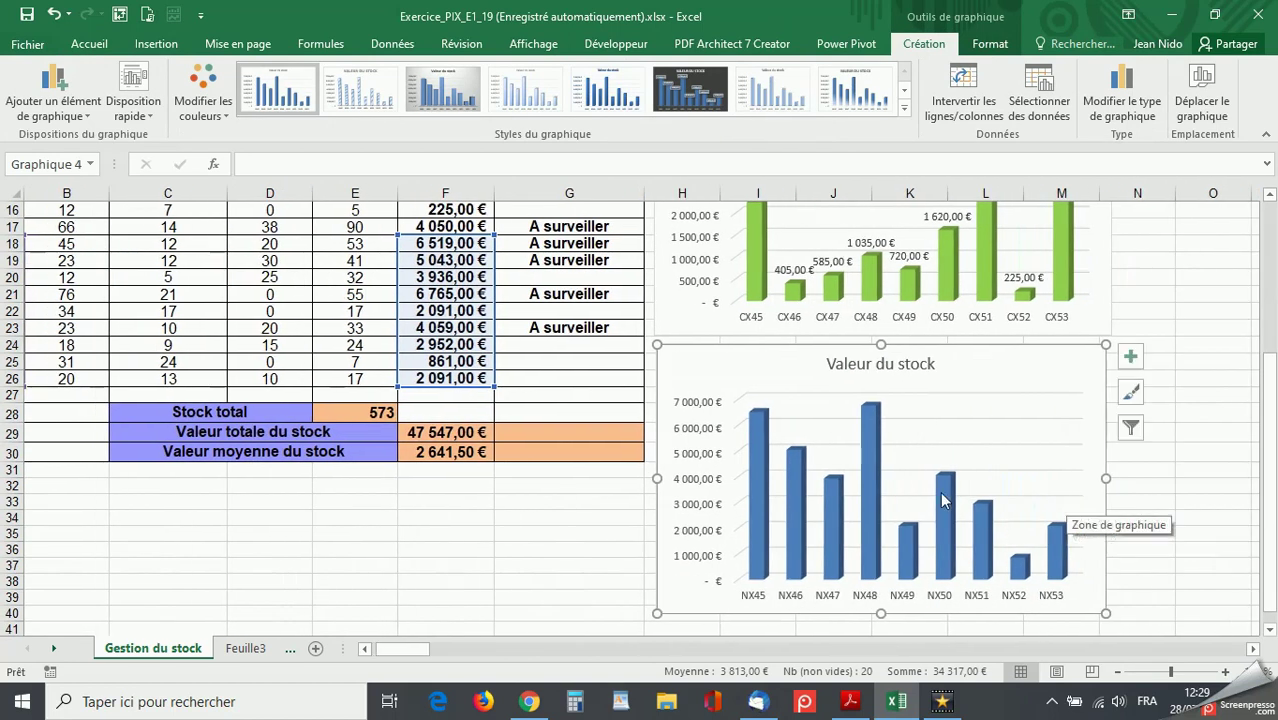
left_click(943, 497)
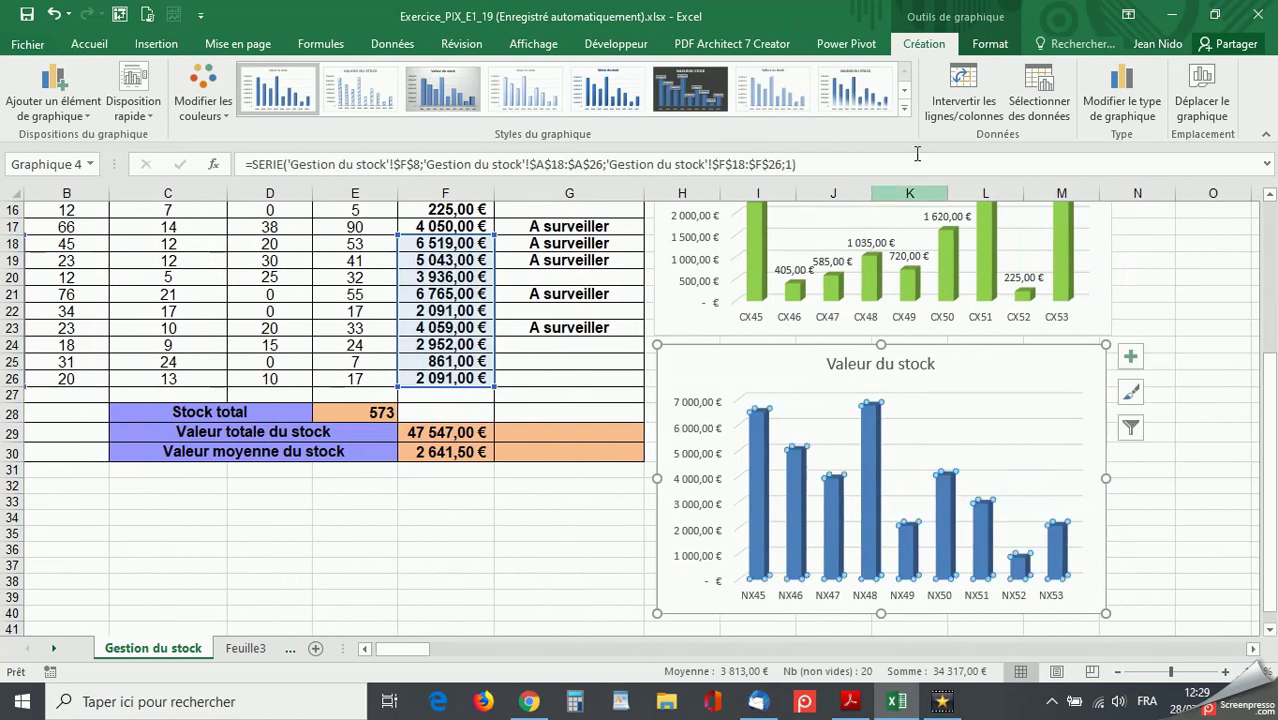
Fill the NX chart's columns with red
left_click(988, 44)
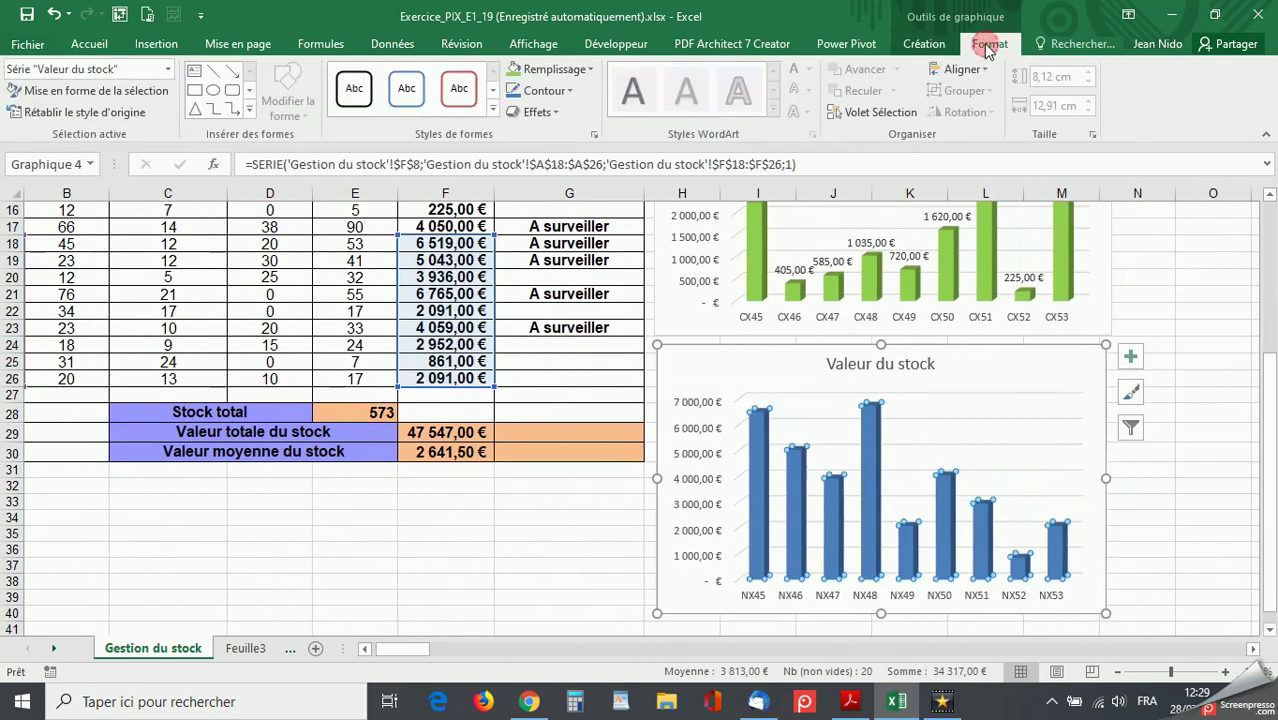
left_click(593, 70)
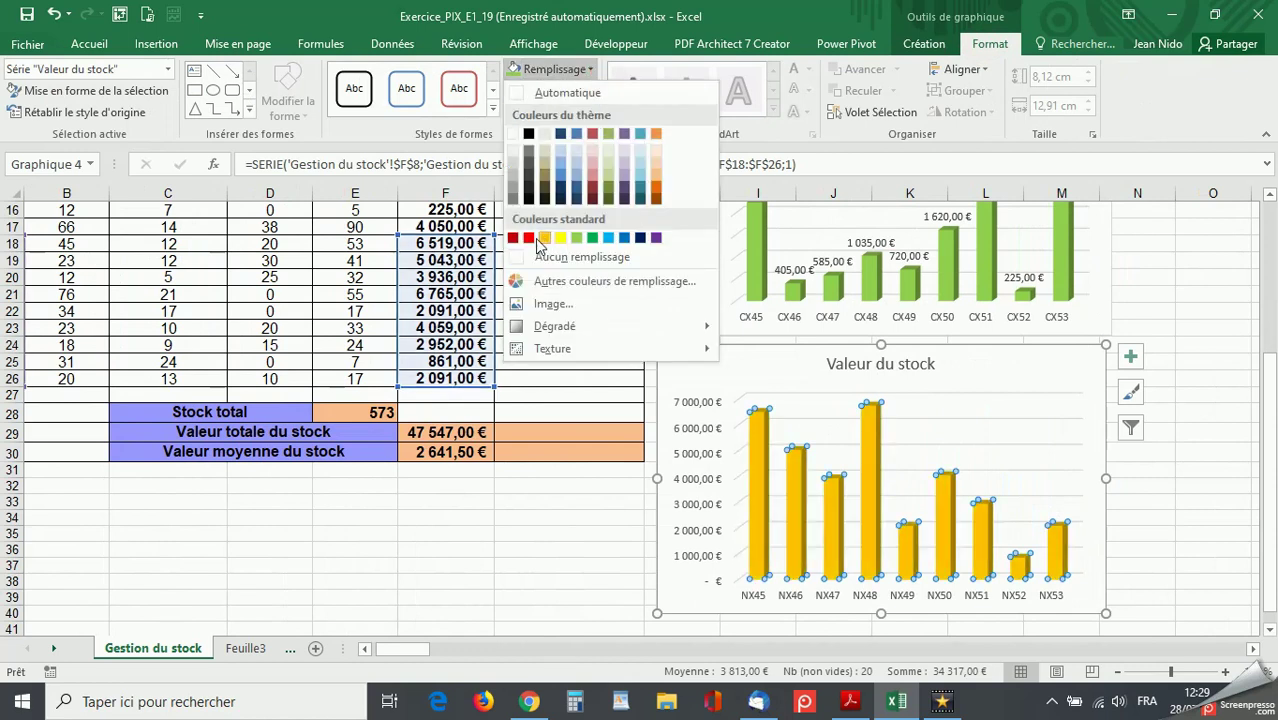
left_click(530, 243)
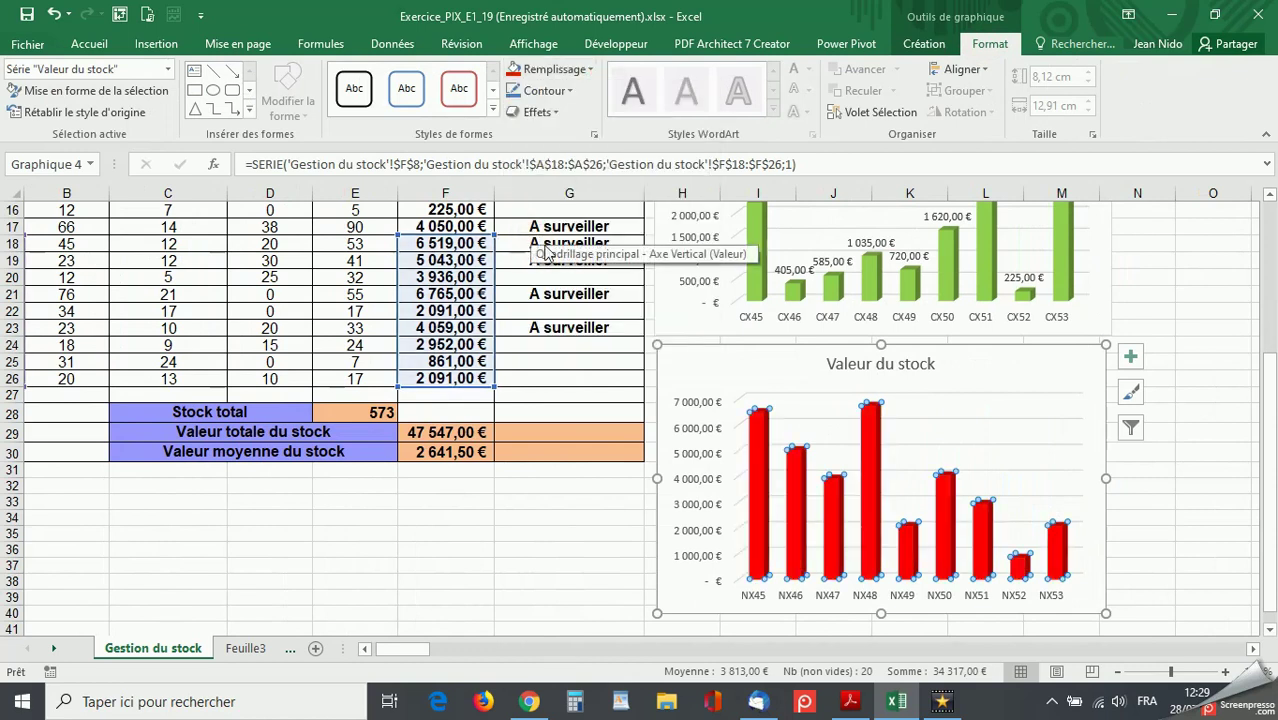
right_click(755, 436)
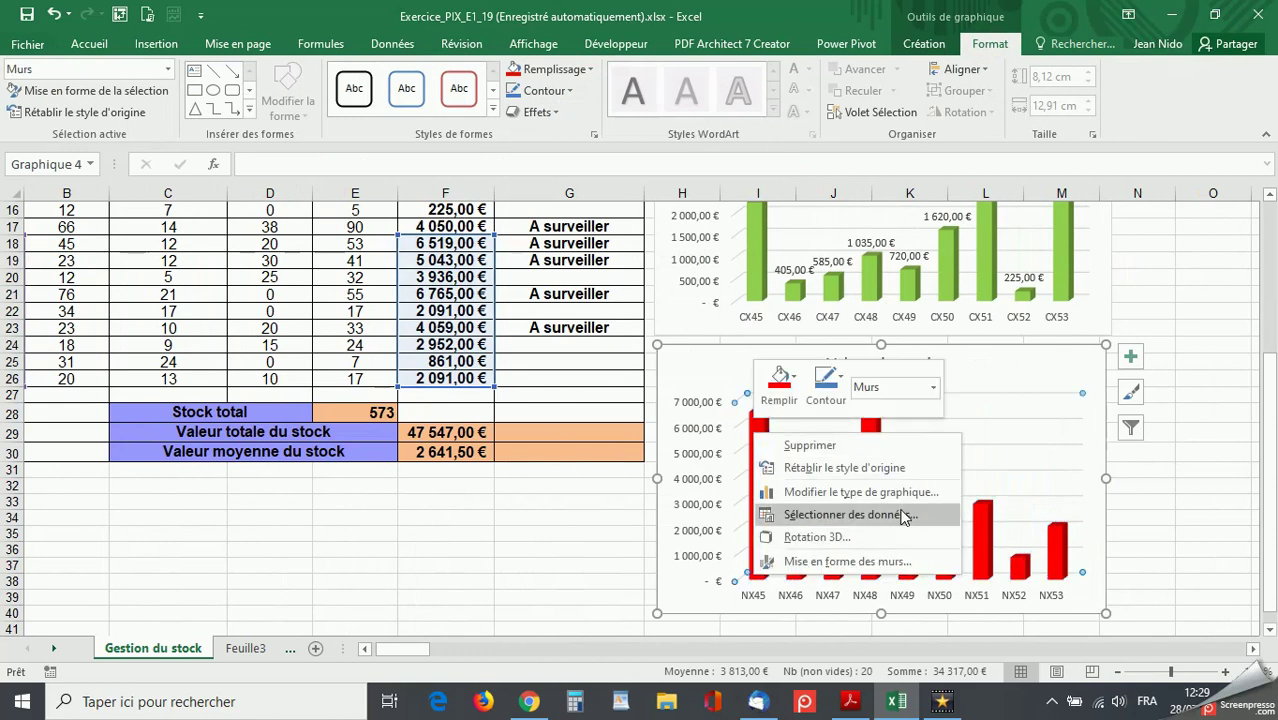
left_click(1169, 503)
Add value labels above the red columns, from 6 519,00 € for NX45 to 2 091,00 € for NX53
left_click(988, 538)
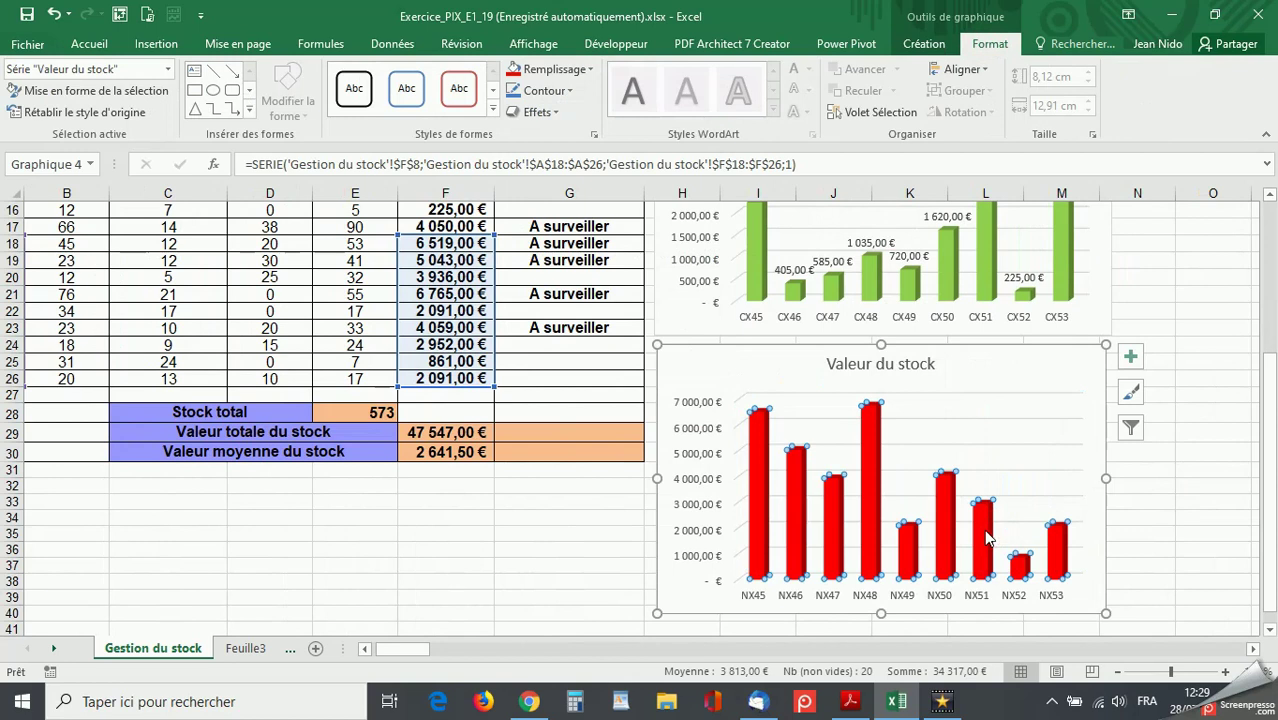
right_click(988, 538)
left_click(945, 472)
left_click(1222, 513)
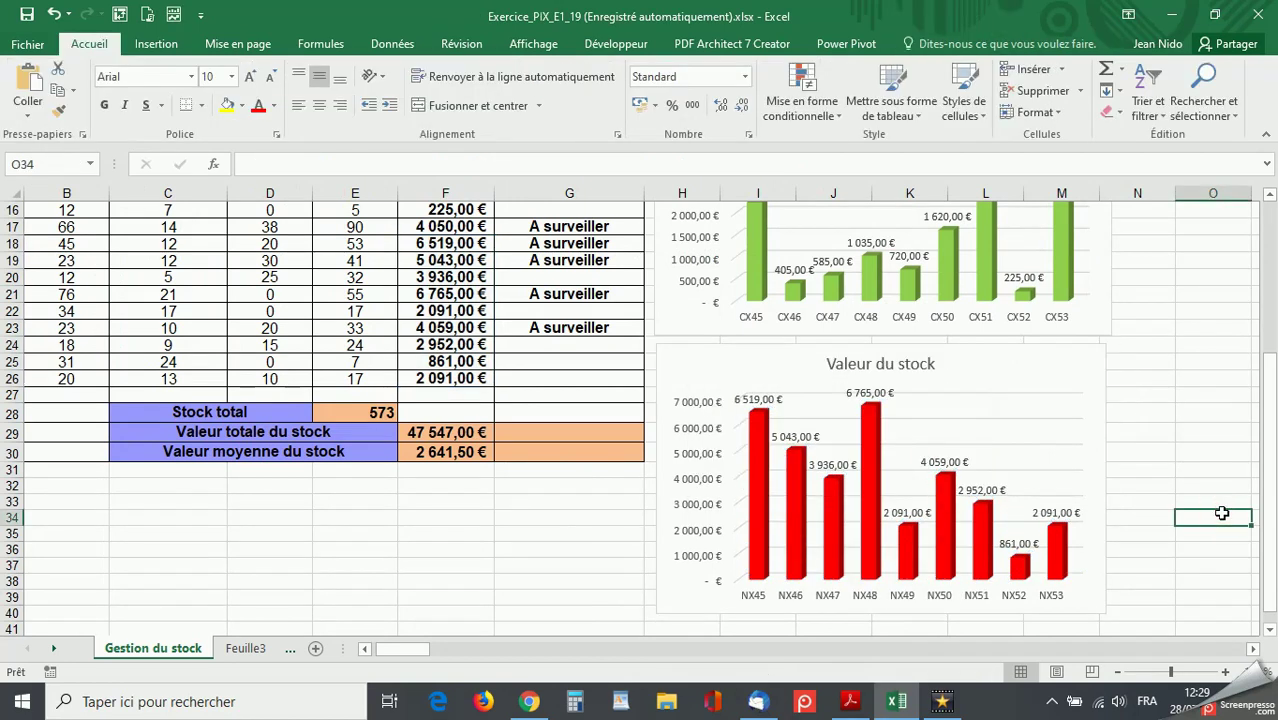
Widen the NX chart slightly to the right
left_click(1100, 388)
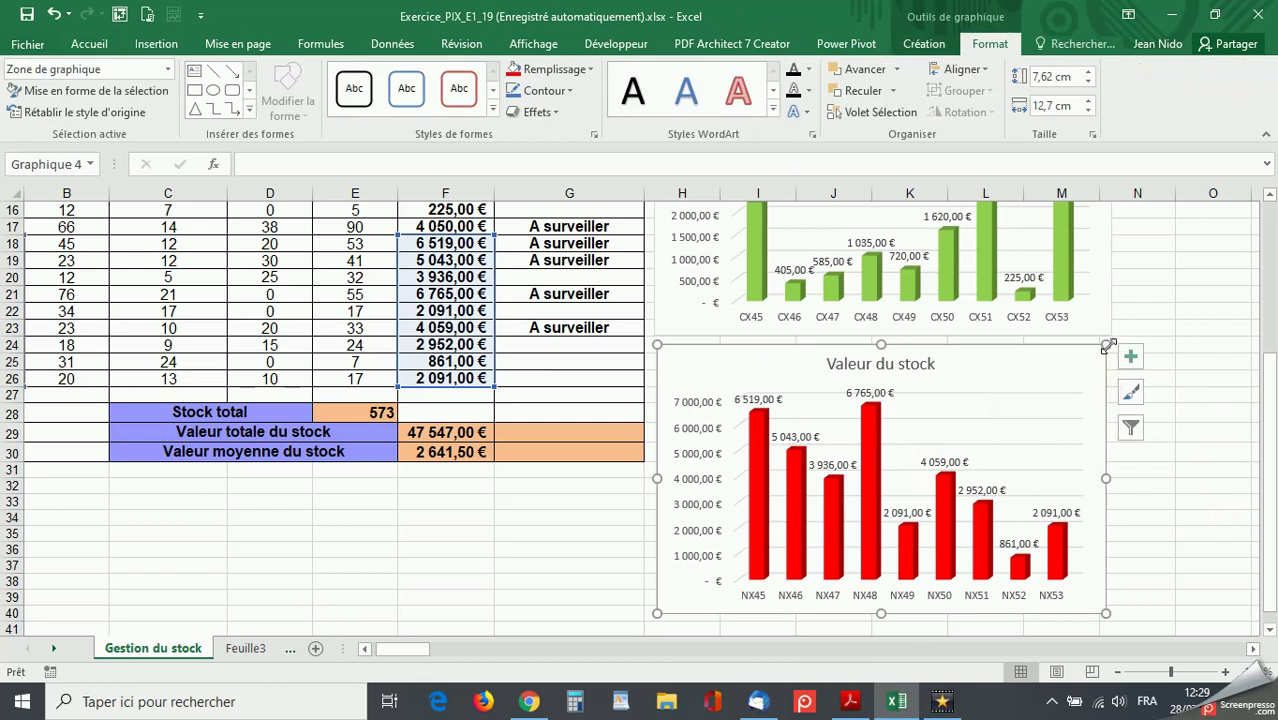
left_click_drag(1106, 345, 1113, 345)
left_click(1225, 470)
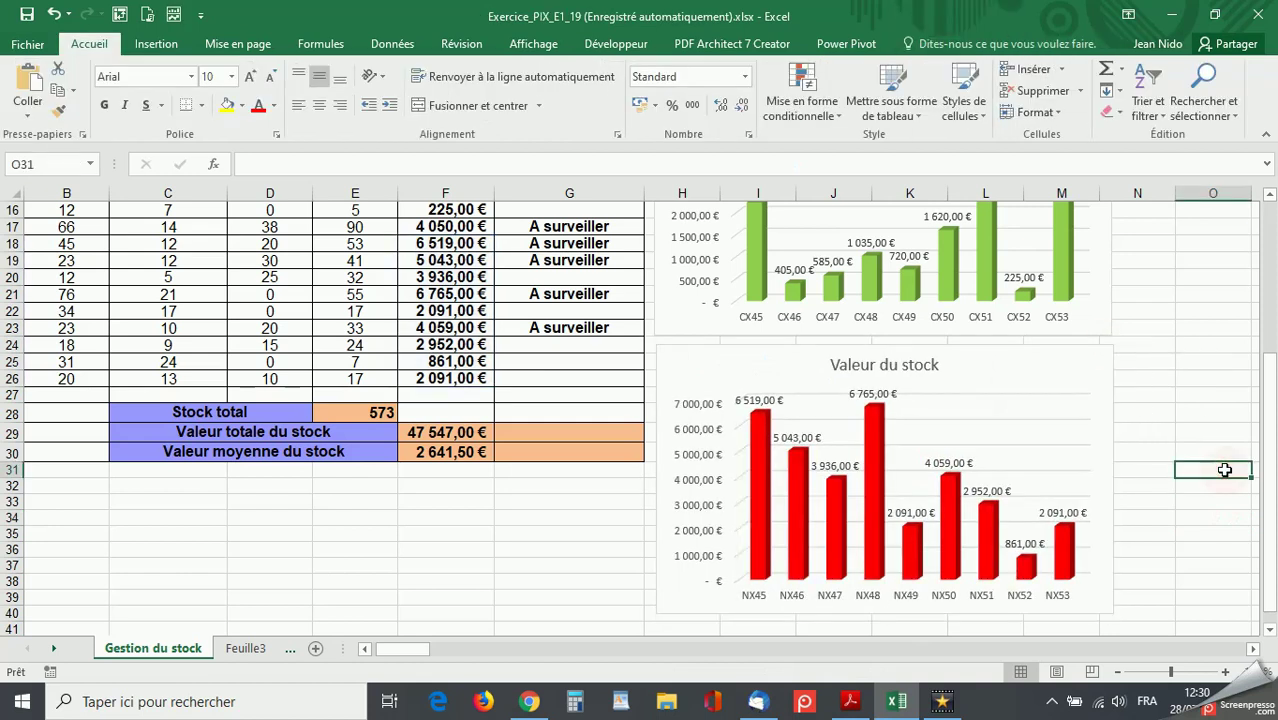
Zoom out so the stock table, green CX chart and red NX chart all fit on screen
scroll(1225, 470, "up", 2)
scroll(1225, 470, "up", 3)
scroll(1225, 470, "down", 1)
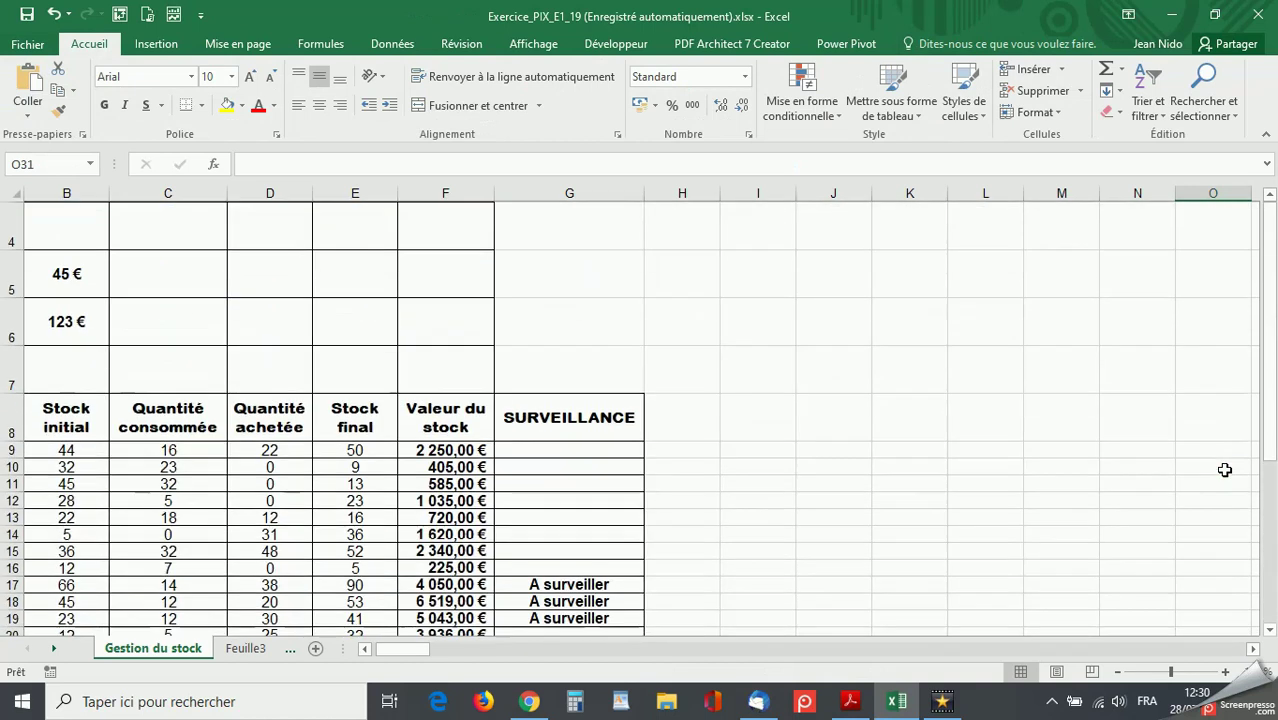
scroll(1225, 470, "down", 4)
scroll(1225, 470, "up", 3)
scroll(1225, 470, "up", 1)
scroll(1225, 470, "down", 3)
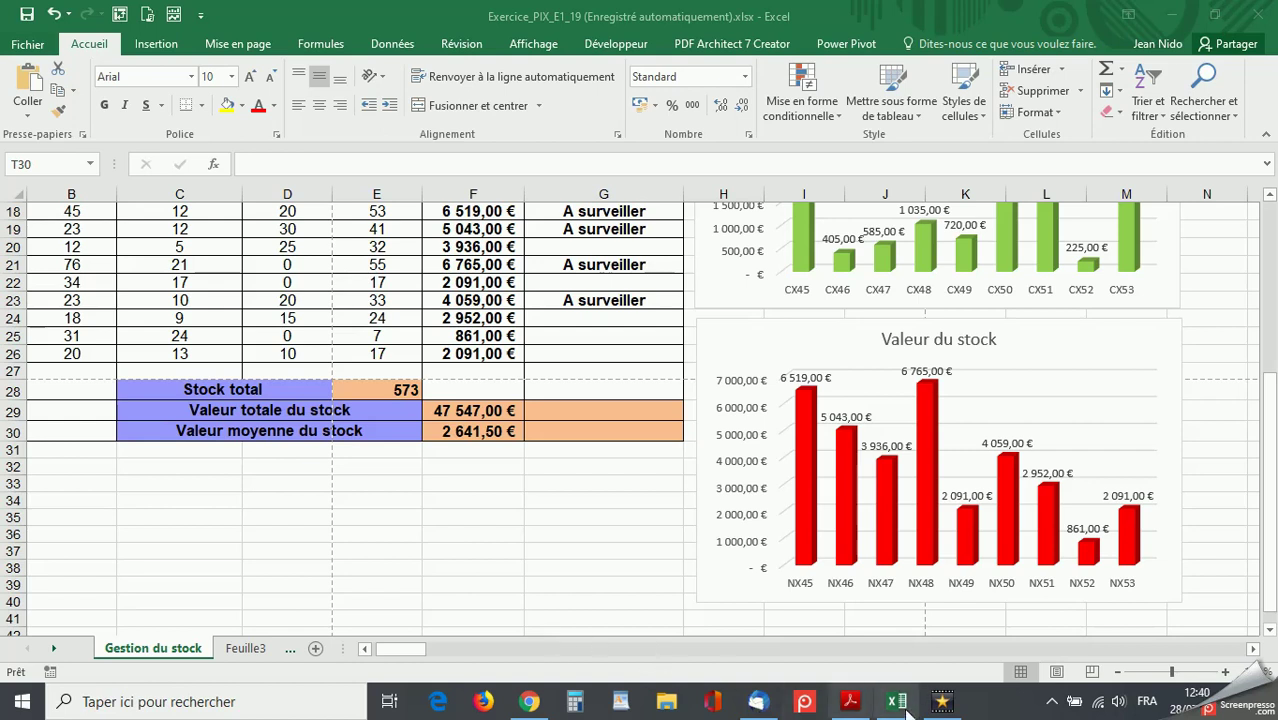
left_click(1150, 673)
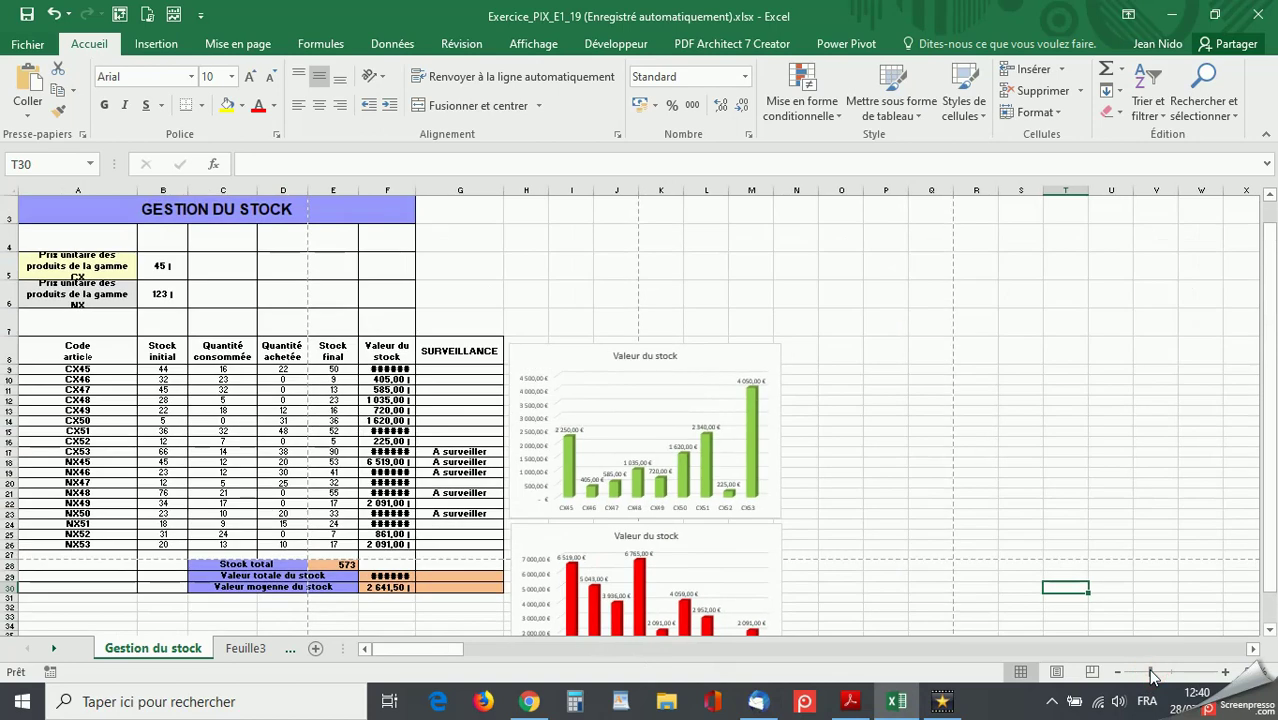
scroll(1013, 527, "down", 1)
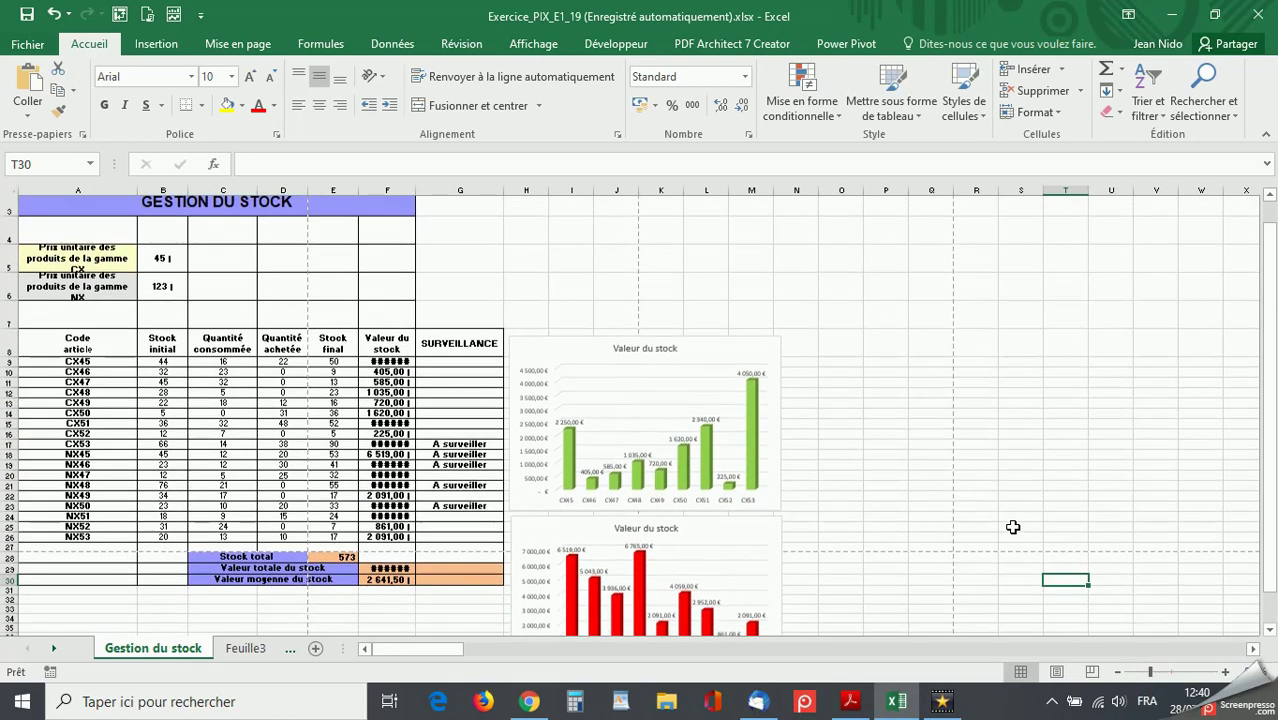
scroll(1012, 540, "up", 1)
scroll(1012, 556, "down", 1)
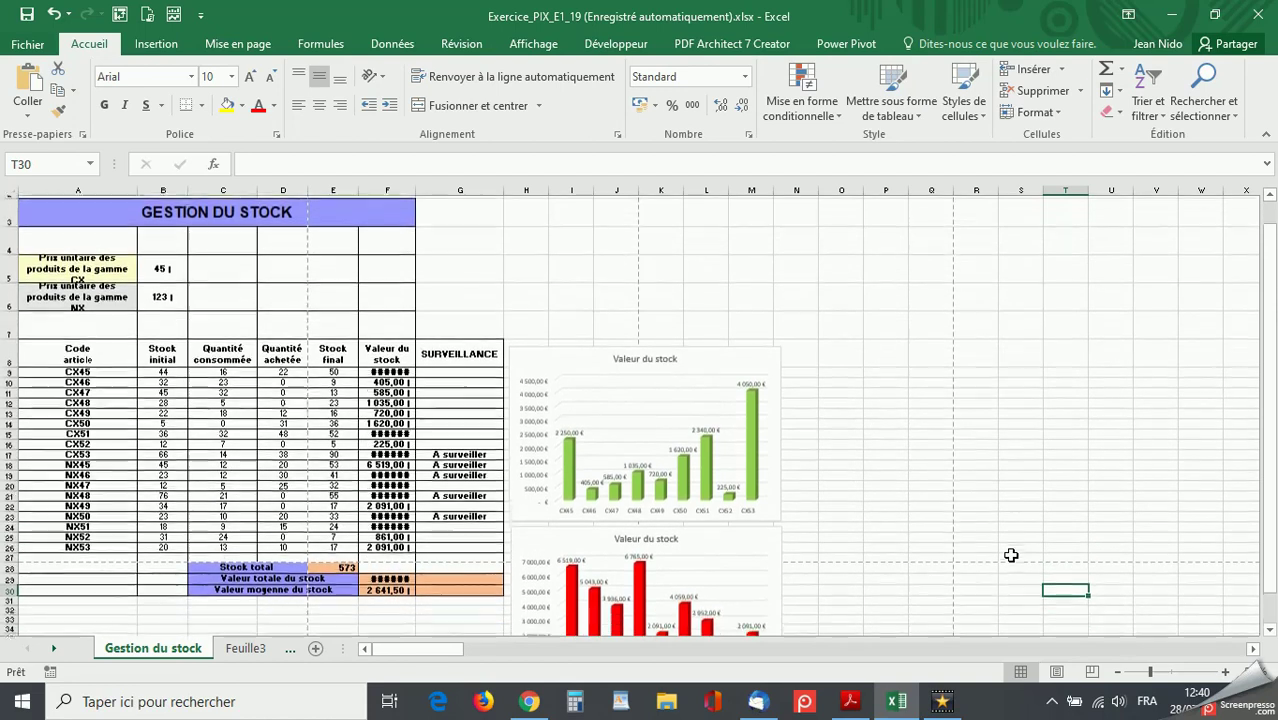
scroll(1012, 556, "up", 2)
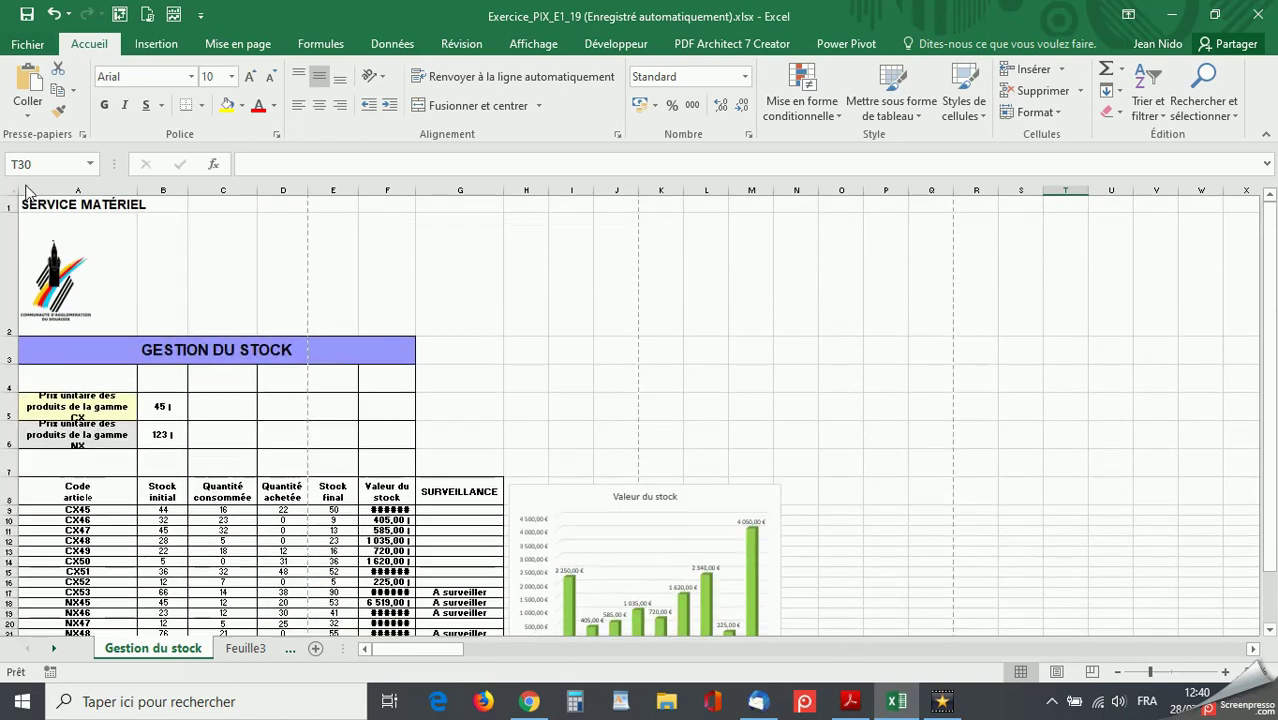
Define A1:N40 as the print area through Mise en page > Zone d'impression > Définir
mouse_move(28, 204)
left_mouse_down()
mouse_move(235, 222)
mouse_move(753, 313)
mouse_move(801, 503)
mouse_move(813, 655)
left_mouse_up()
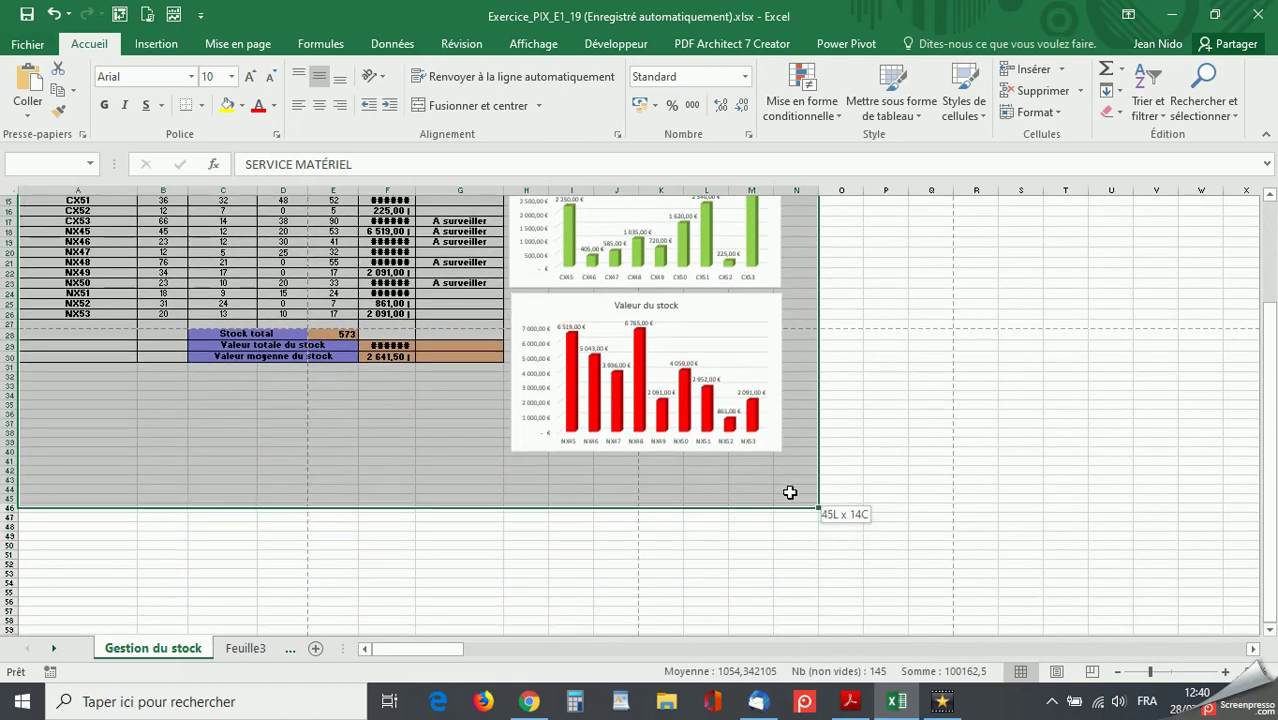
left_click_drag(813, 655, 786, 450)
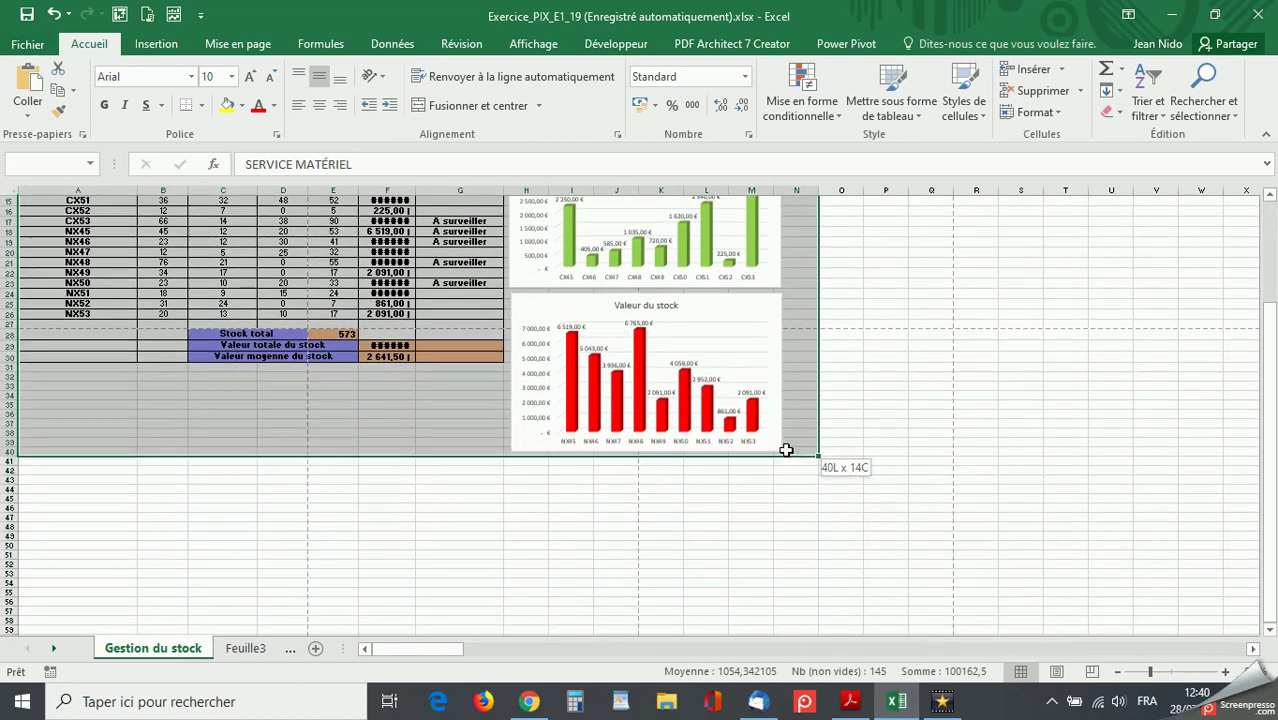
left_click_drag(786, 450, 786, 450)
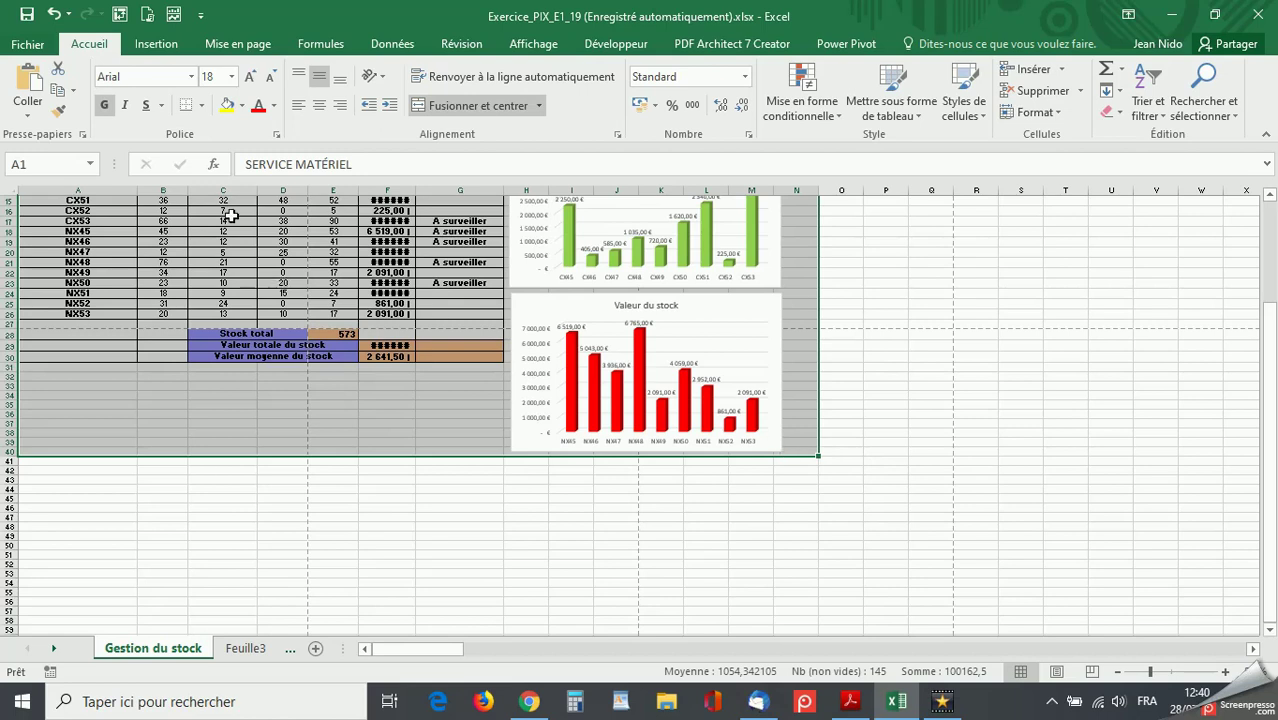
left_click(228, 47)
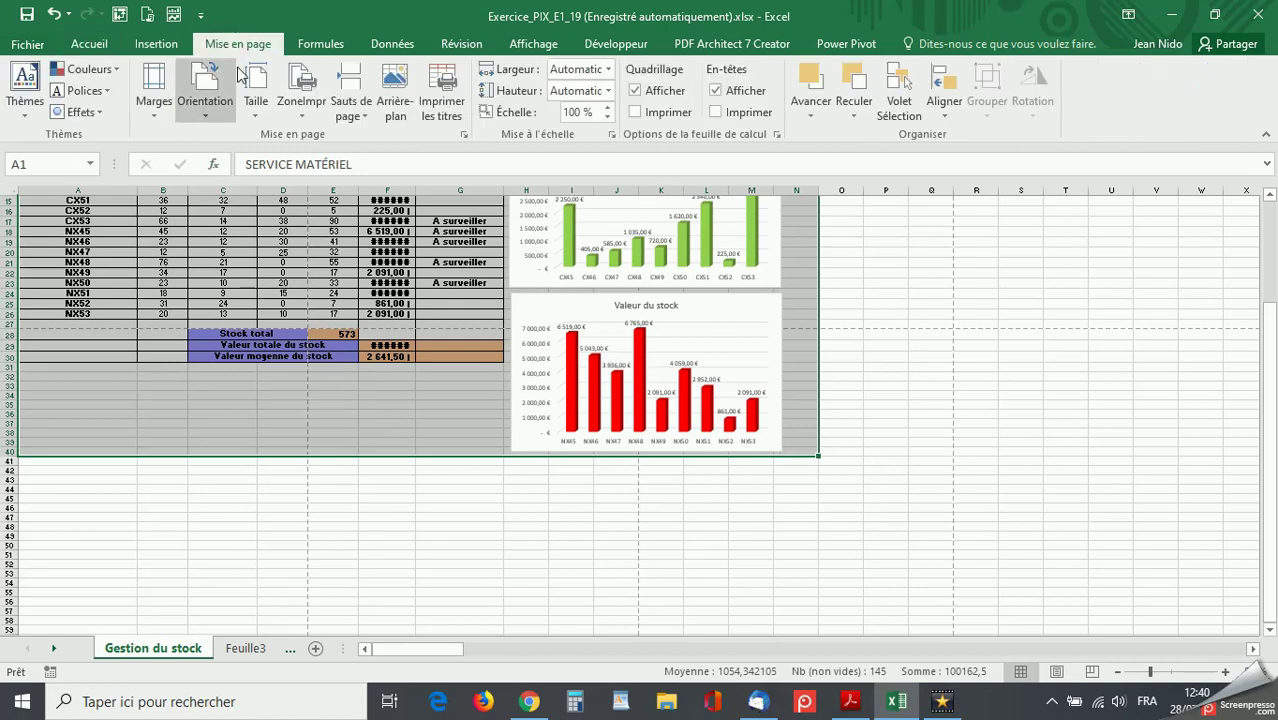
left_click(298, 117)
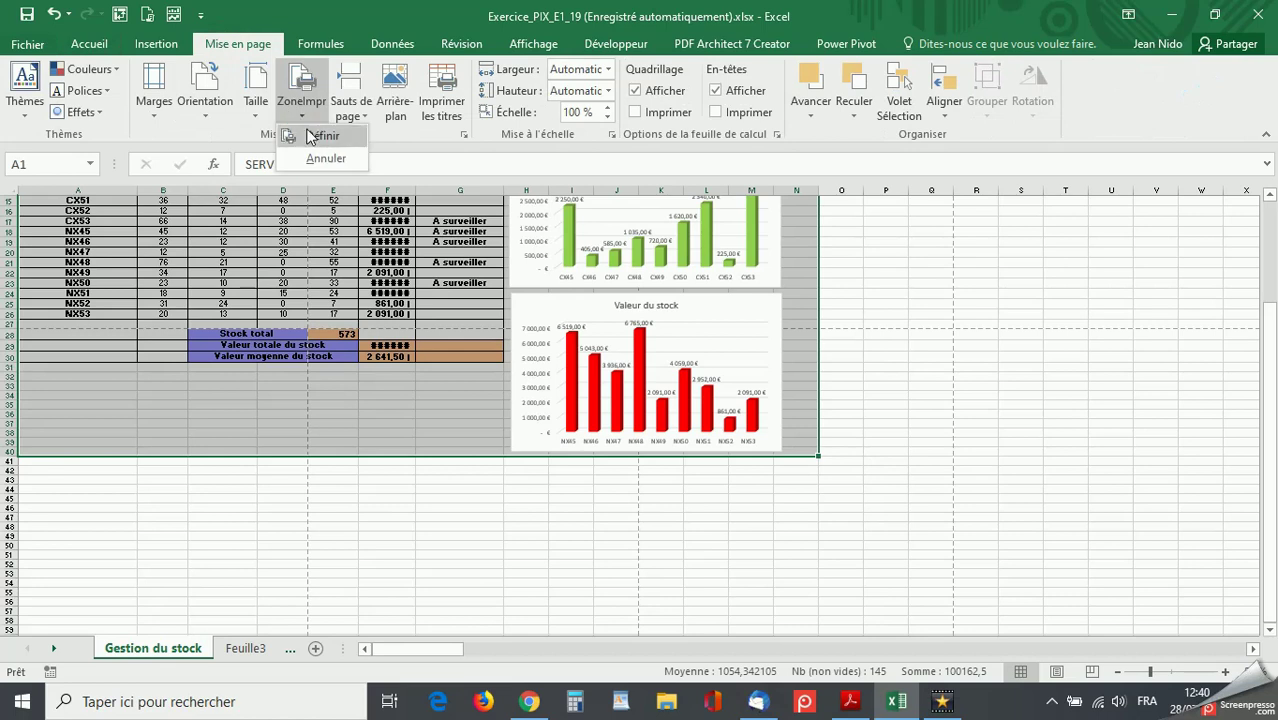
left_click(318, 136)
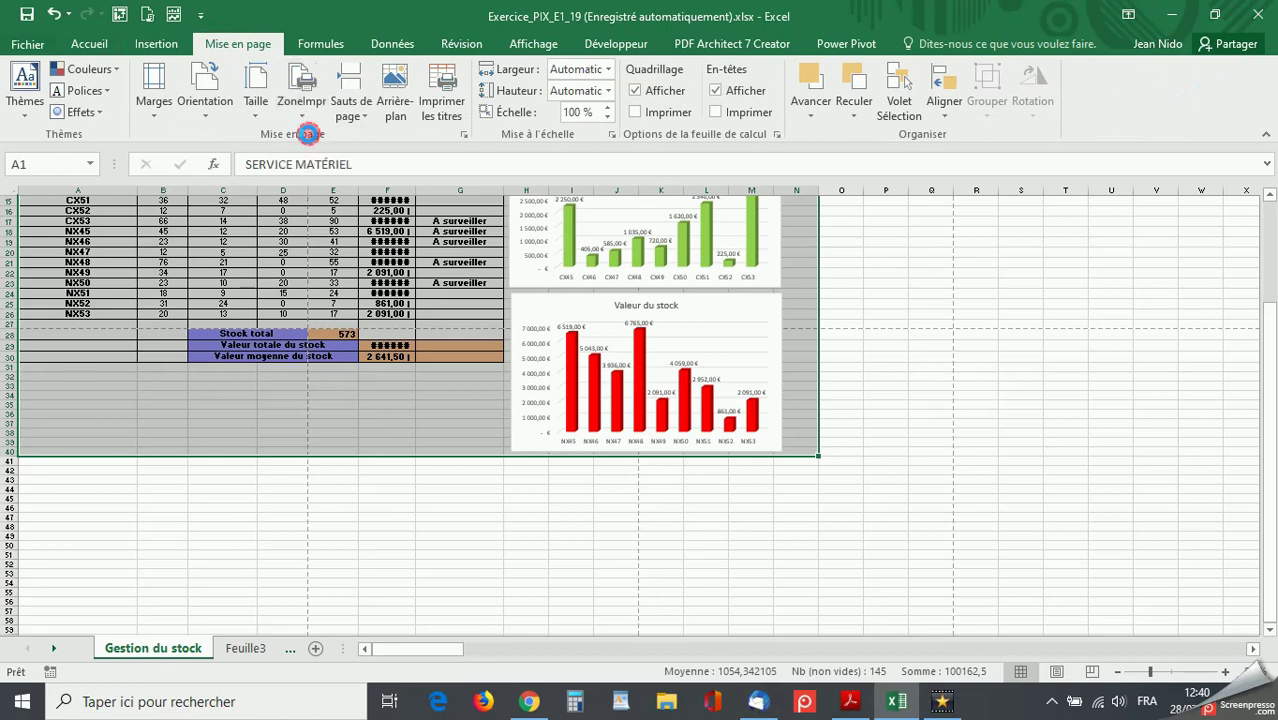
left_click(880, 247)
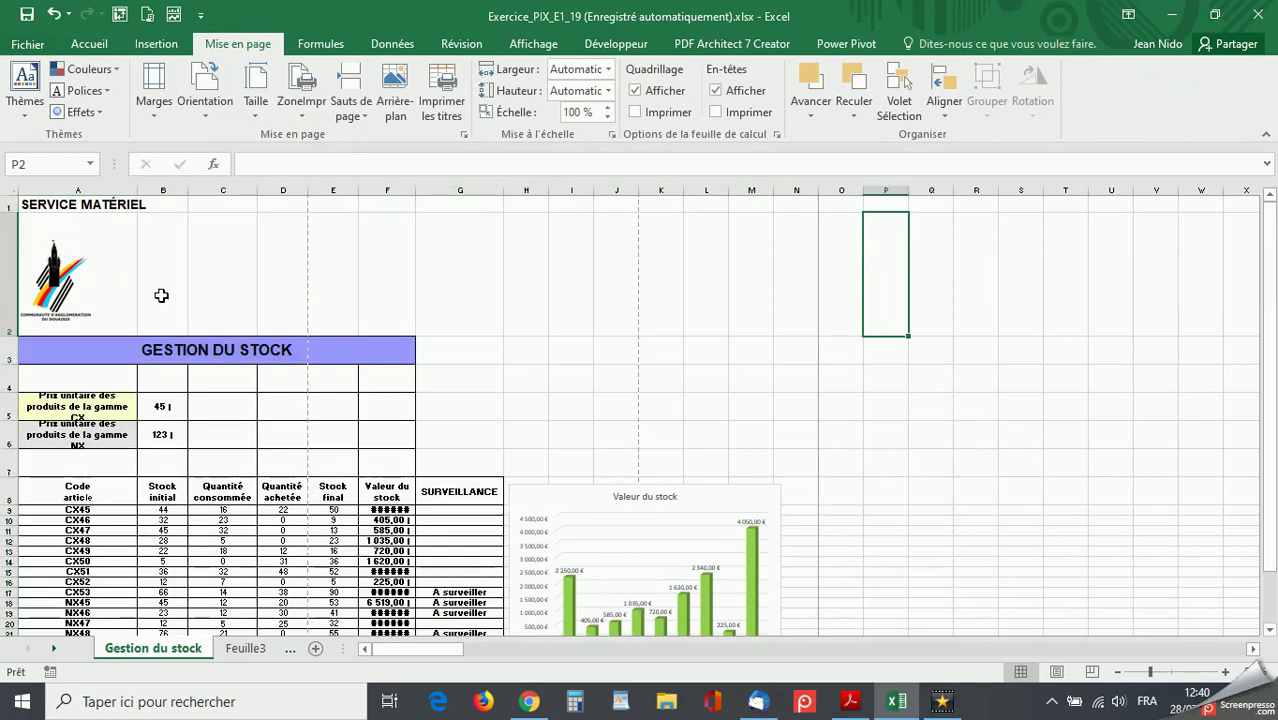
Preview the printout and page through all six portrait pages, then return to page 1
left_click(30, 46)
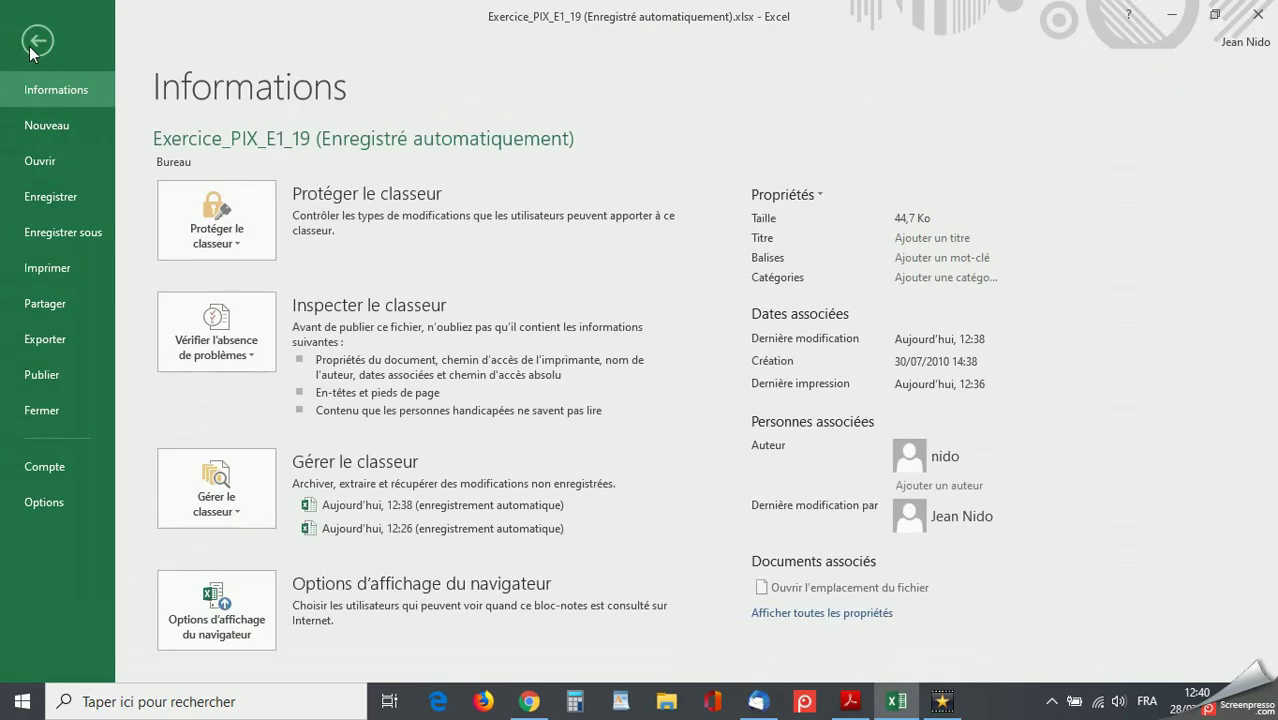
left_click(28, 268)
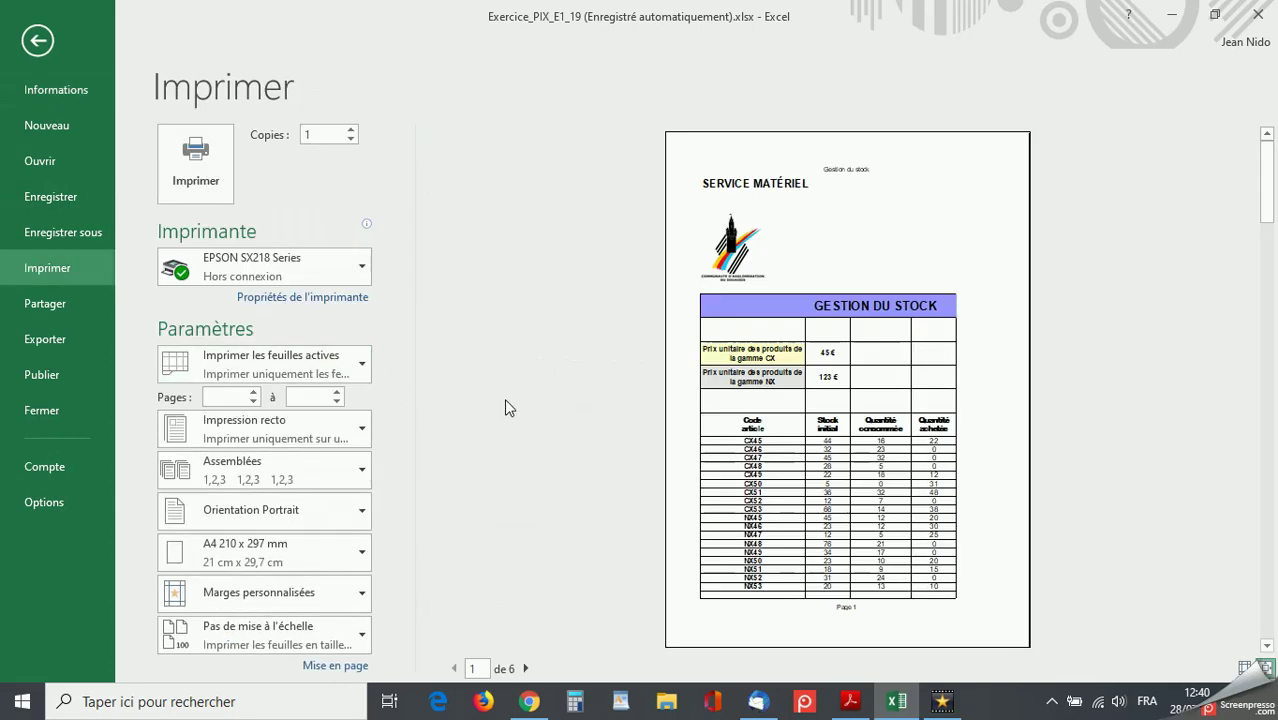
left_click(525, 668)
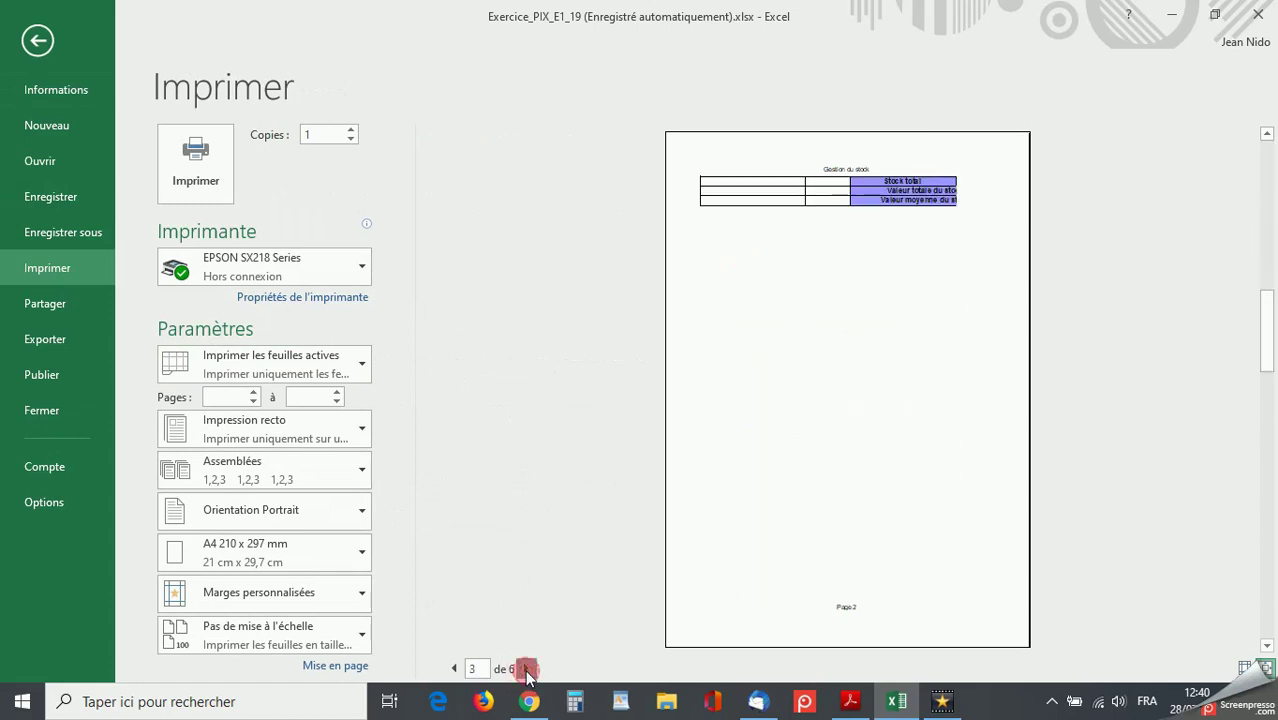
left_click(525, 668)
left_click(525, 668)
left_click(525, 668)
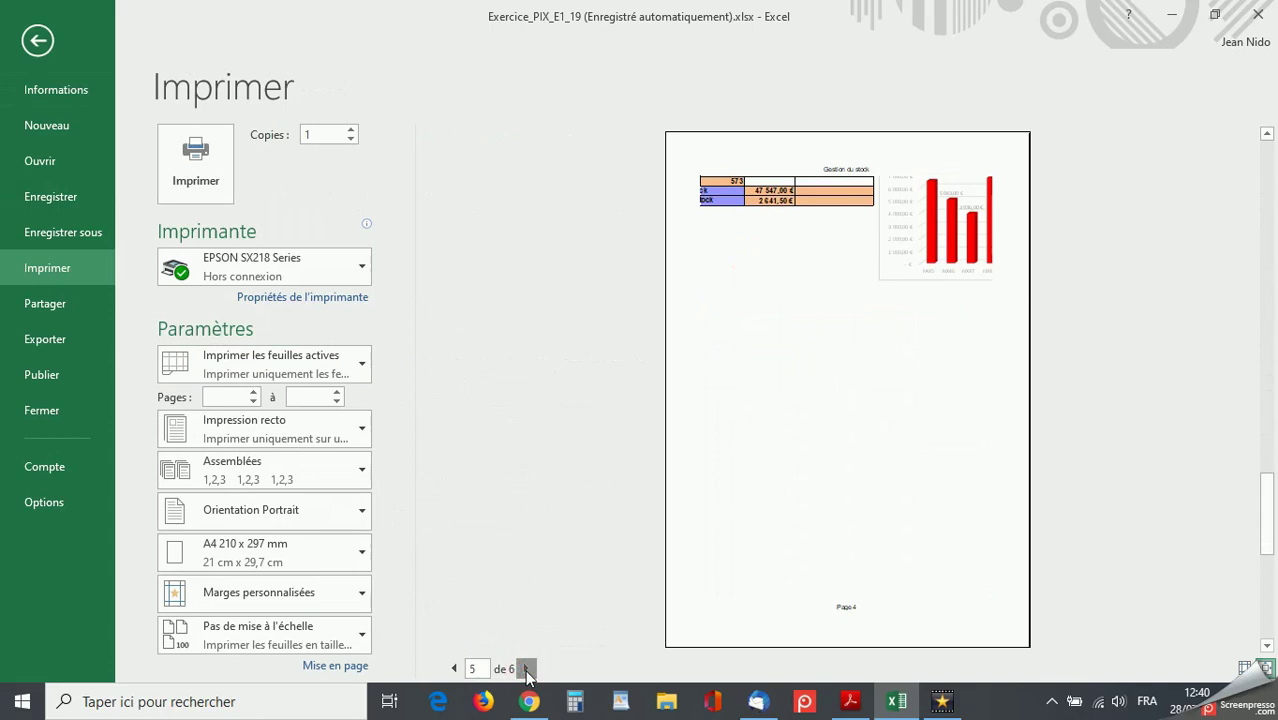
left_click(452, 668)
left_click(451, 668)
left_click(451, 668)
left_click(451, 668)
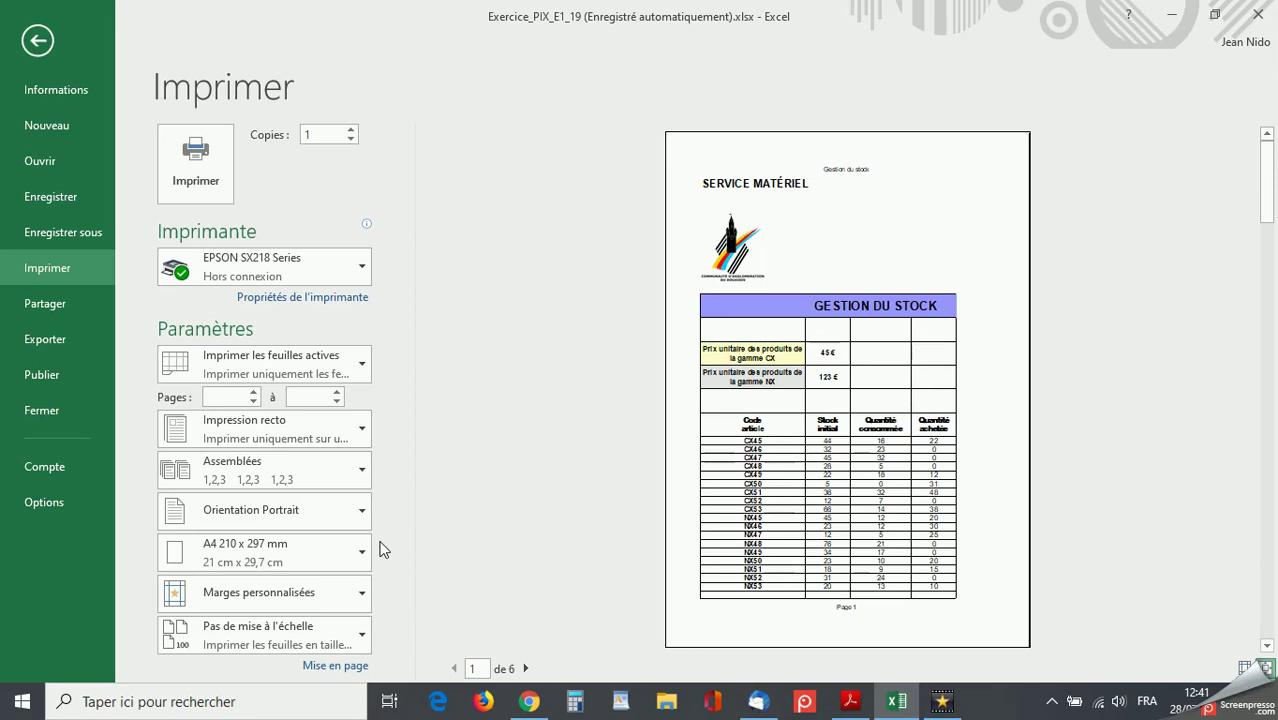
left_click(361, 516)
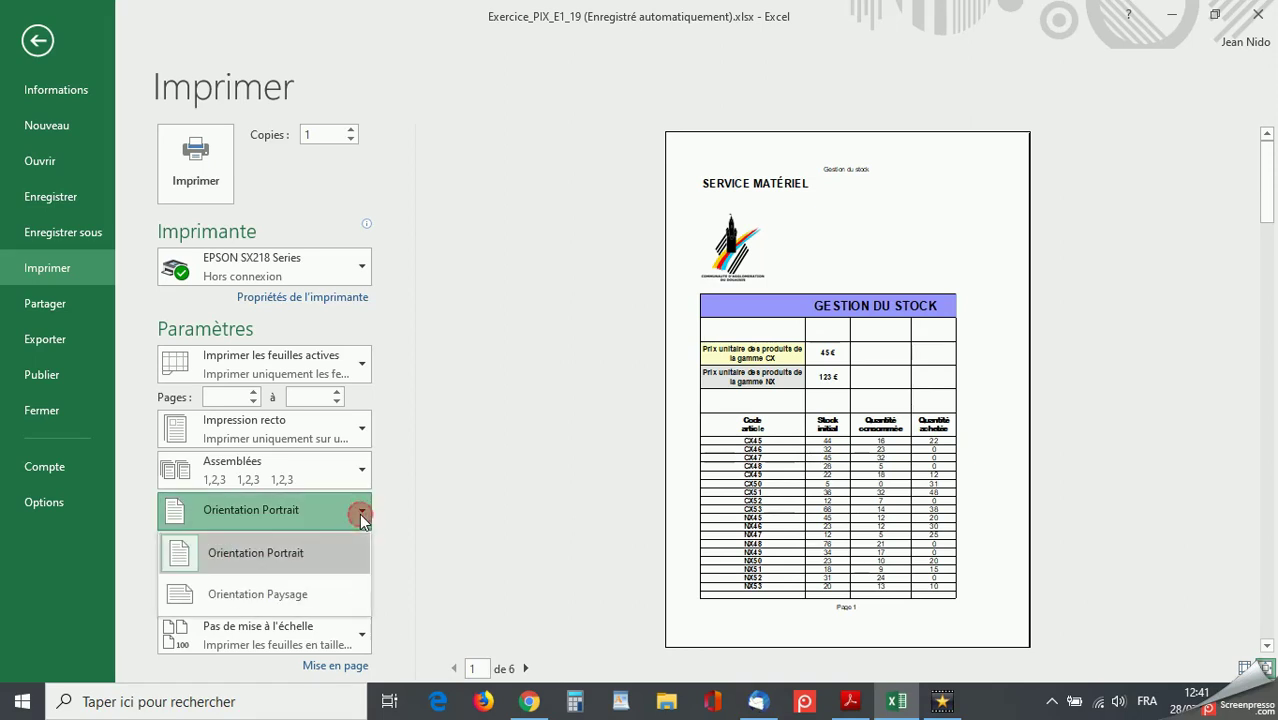
Print in landscape and scale with 'Ajuster la feuille à une page', then return to the sheet
left_click(311, 594)
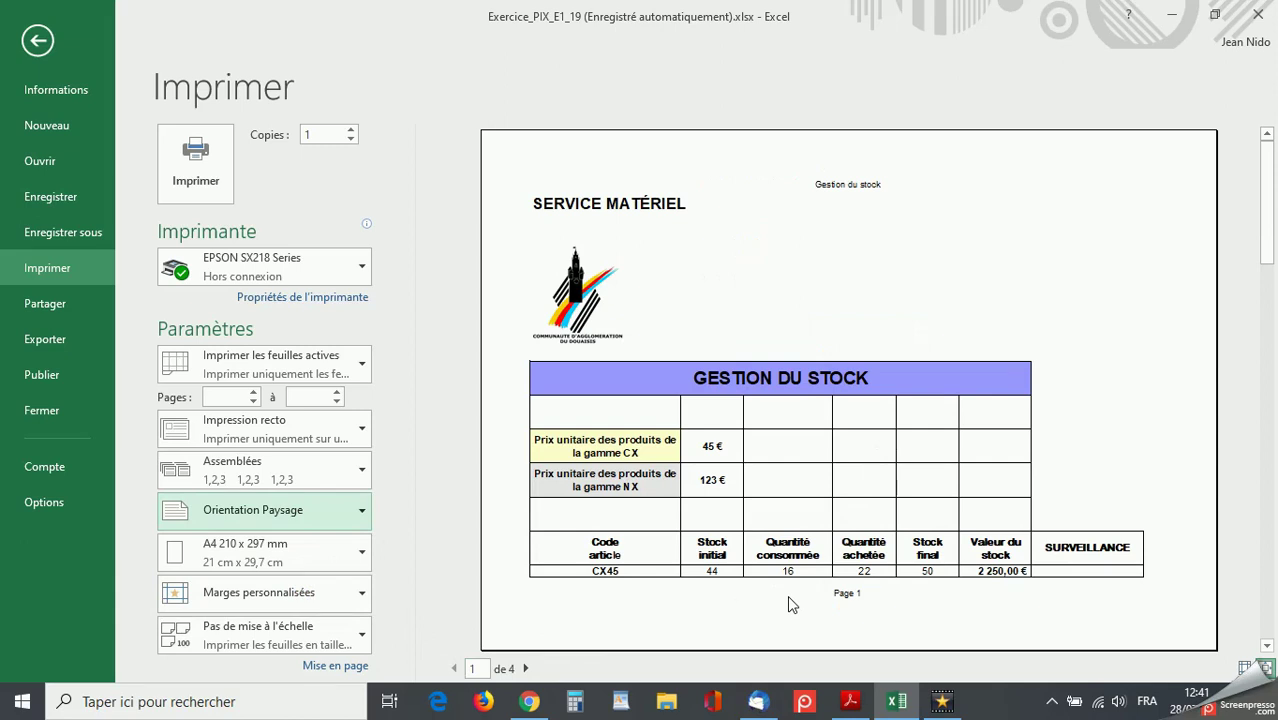
left_click(363, 638)
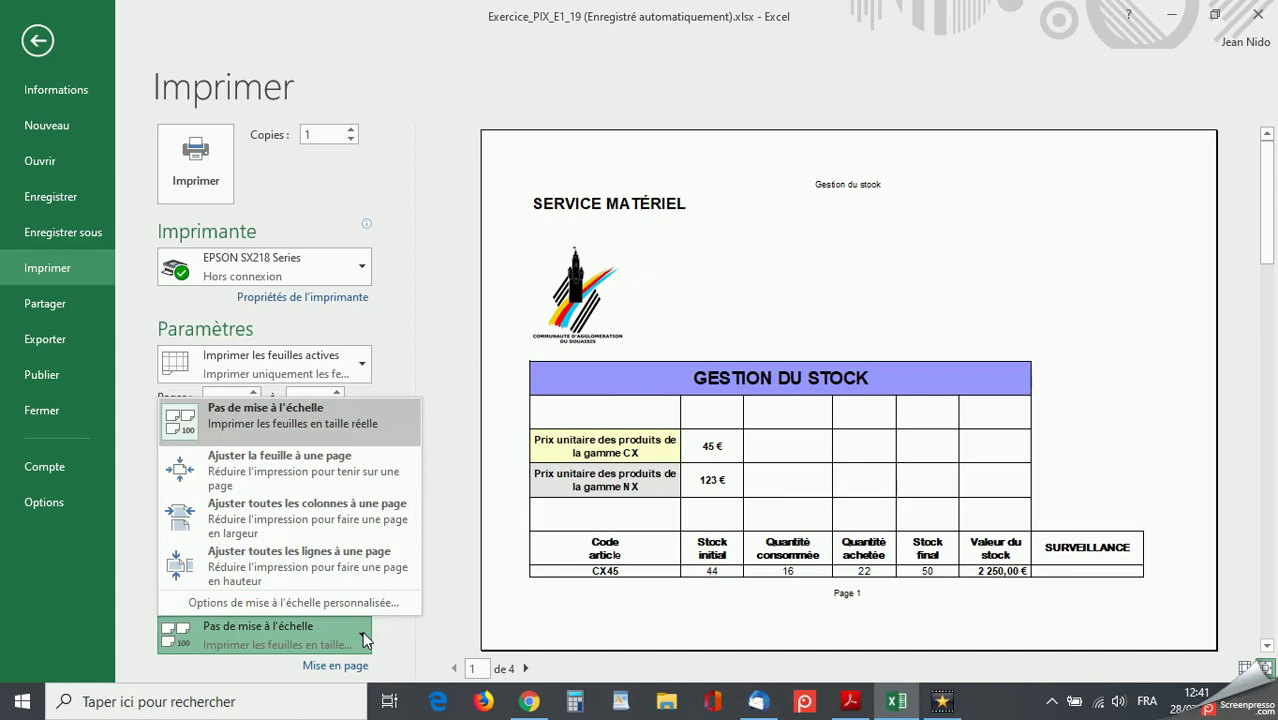
left_click(257, 480)
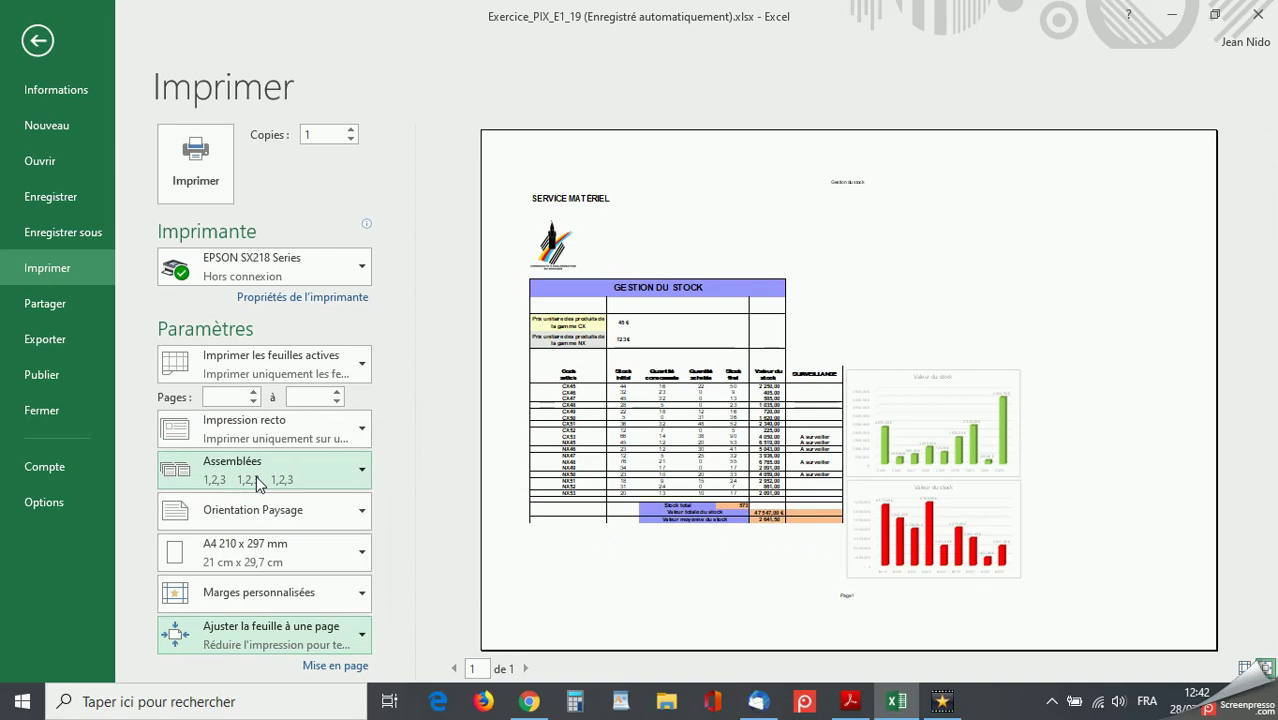
left_click(36, 42)
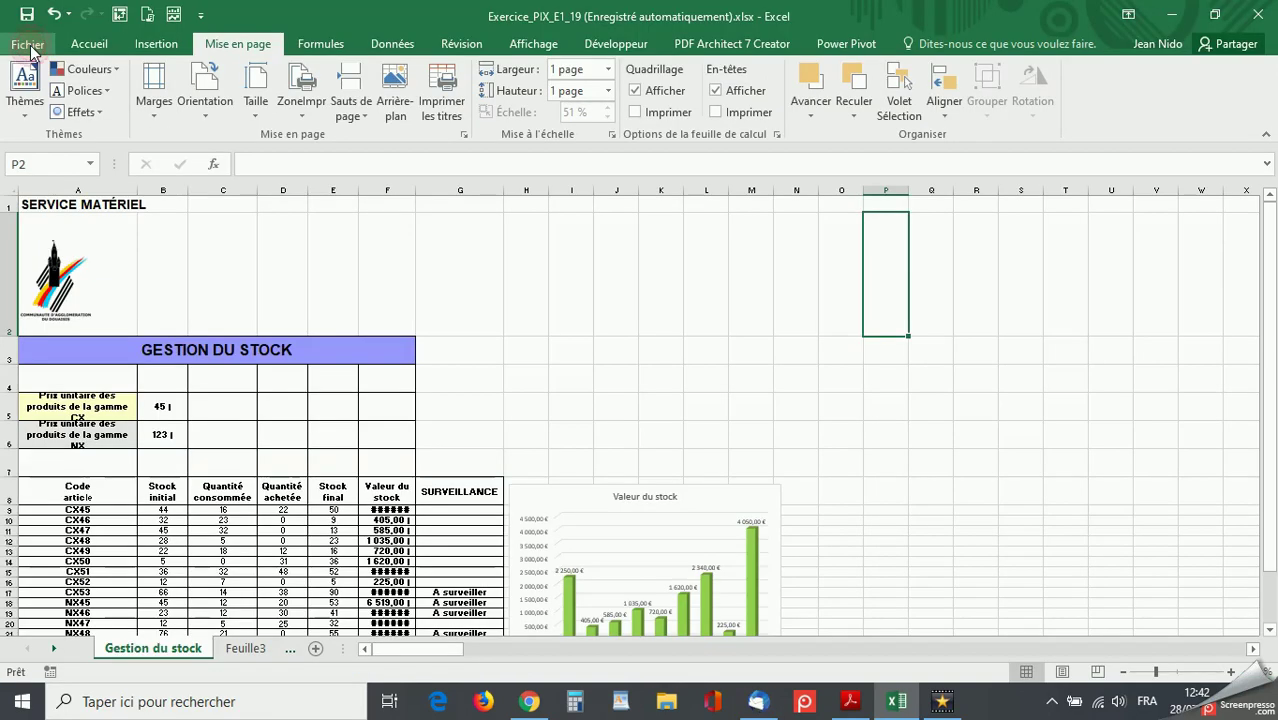
Move the green stock-value chart up beside the table and the red NX chart just below it
left_click(677, 501)
left_click(694, 487)
left_click_drag(696, 487, 736, 338)
scroll(784, 464, "down", 2)
scroll(784, 464, "down", 1)
scroll(784, 464, "down", 5)
scroll(784, 464, "up", 5)
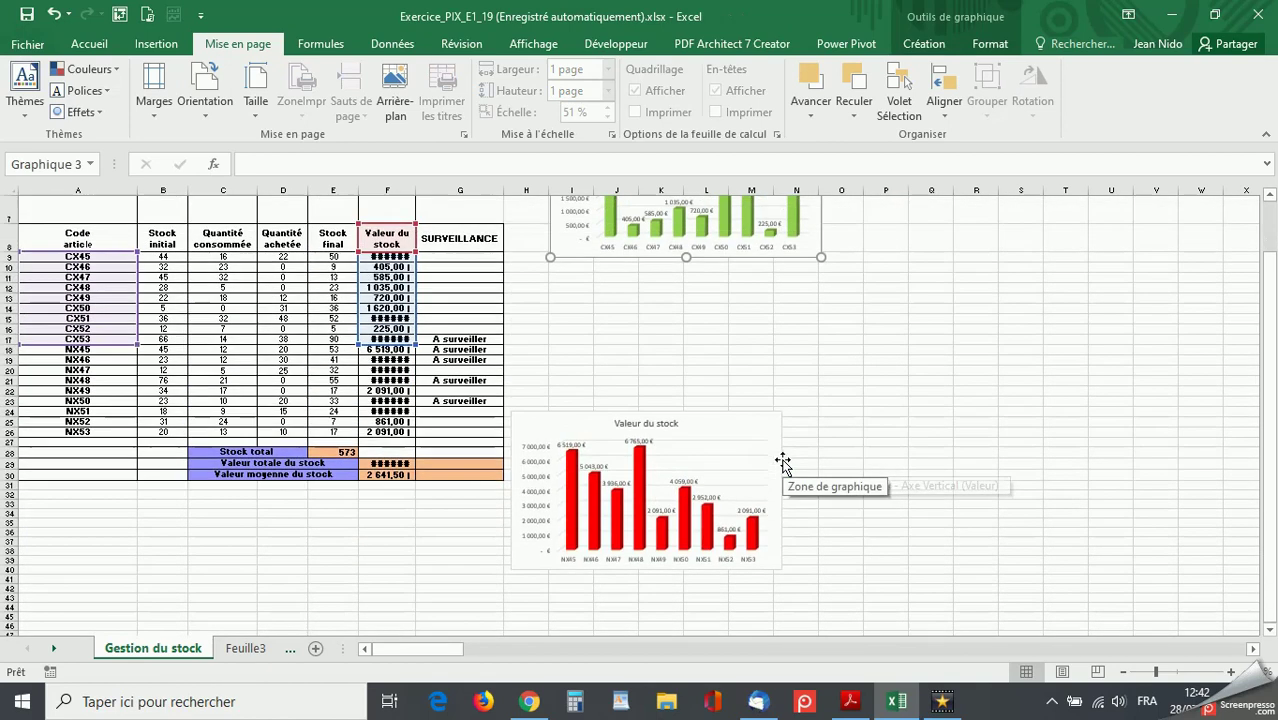
left_click(703, 415)
left_click_drag(708, 380, 742, 304)
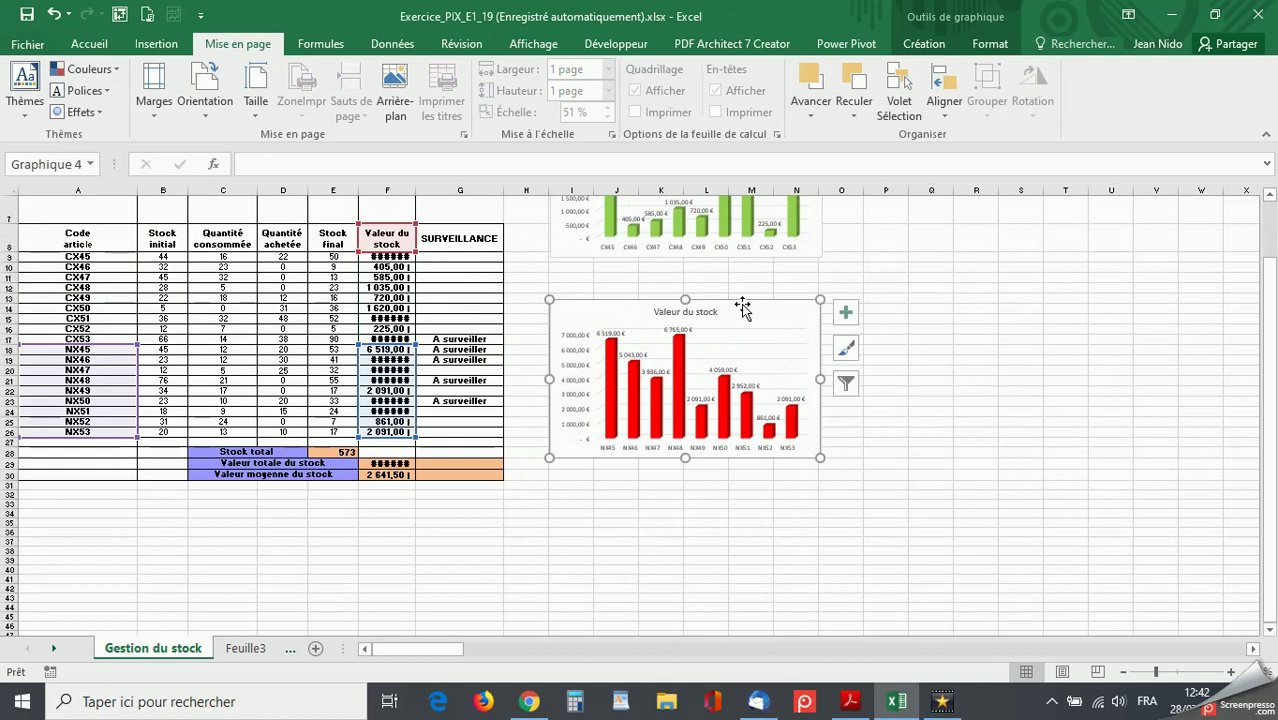
left_click(870, 432)
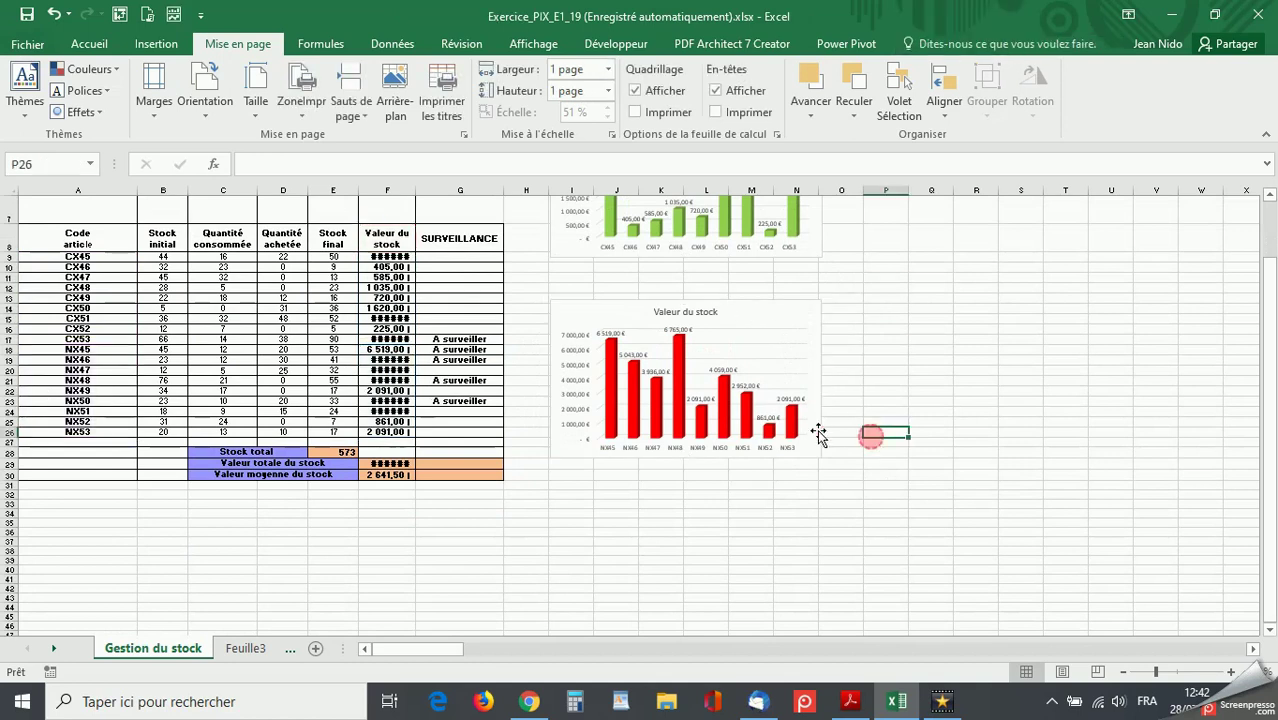
Preview the one-page printout and bring up its Page Setup settings
left_click(24, 45)
left_click(44, 268)
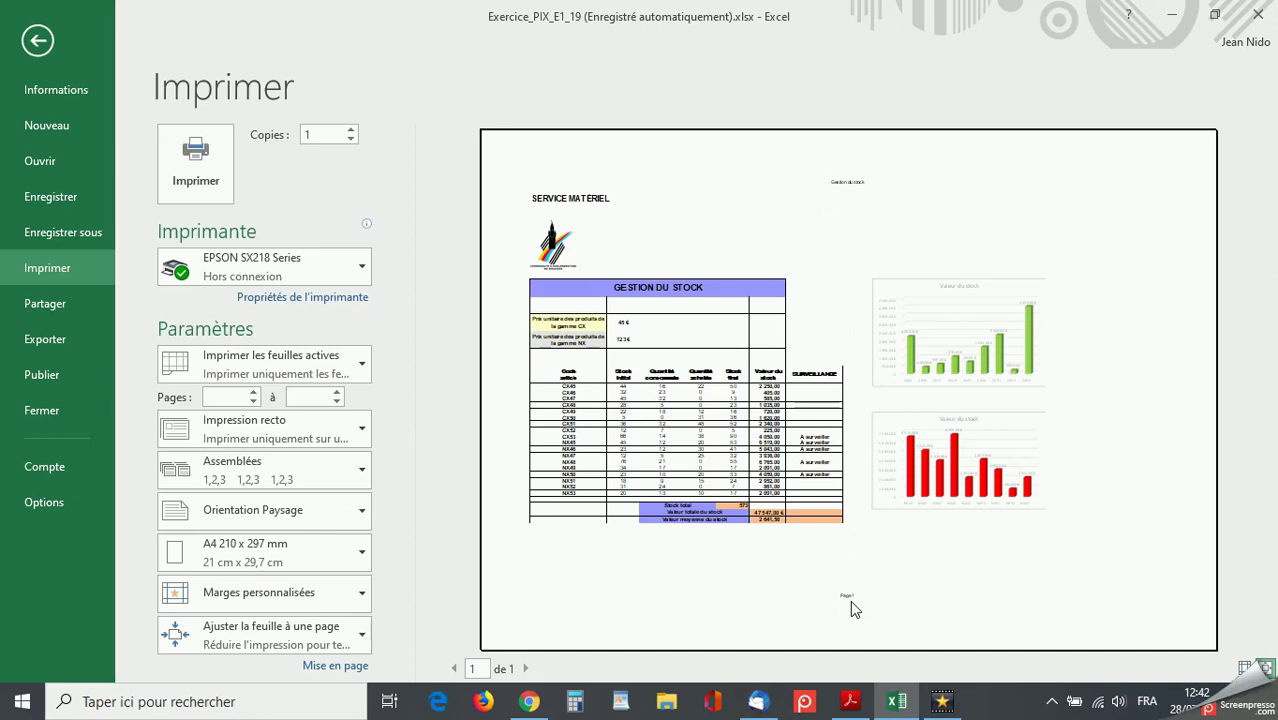
left_click(350, 667)
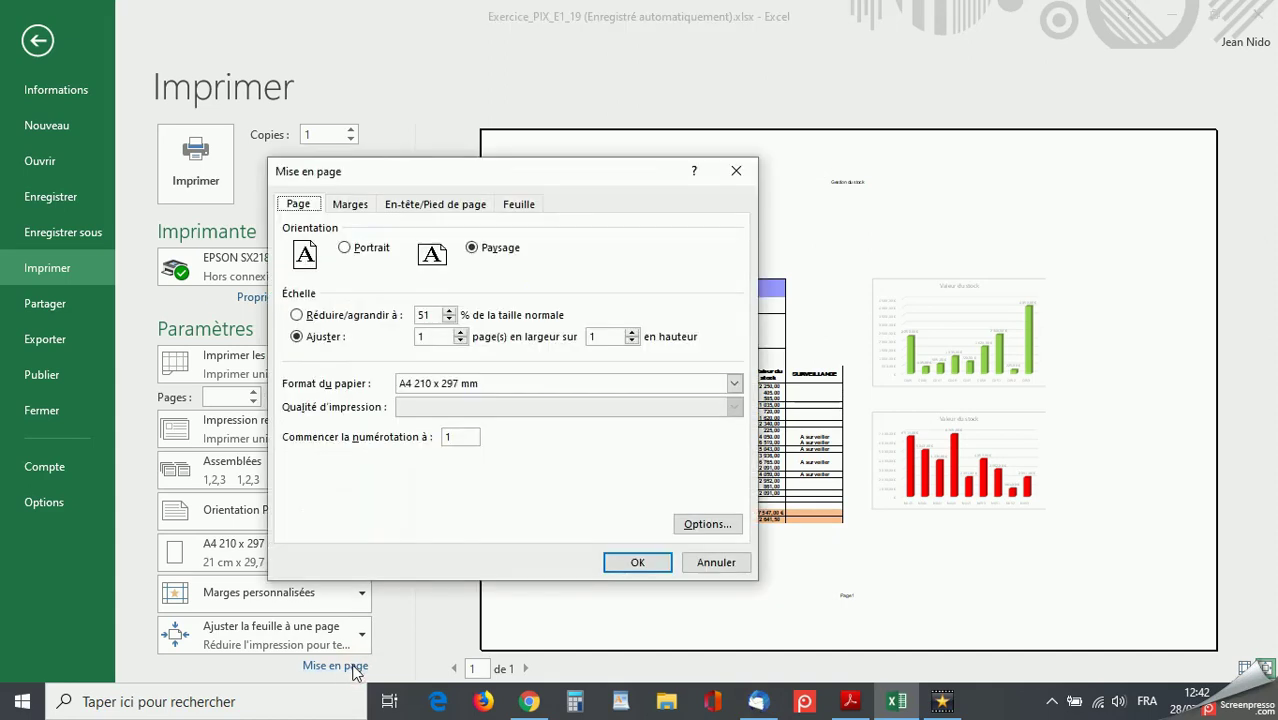
On the Margins settings, centre the sheet both horizontally and vertically on the page
left_click(349, 204)
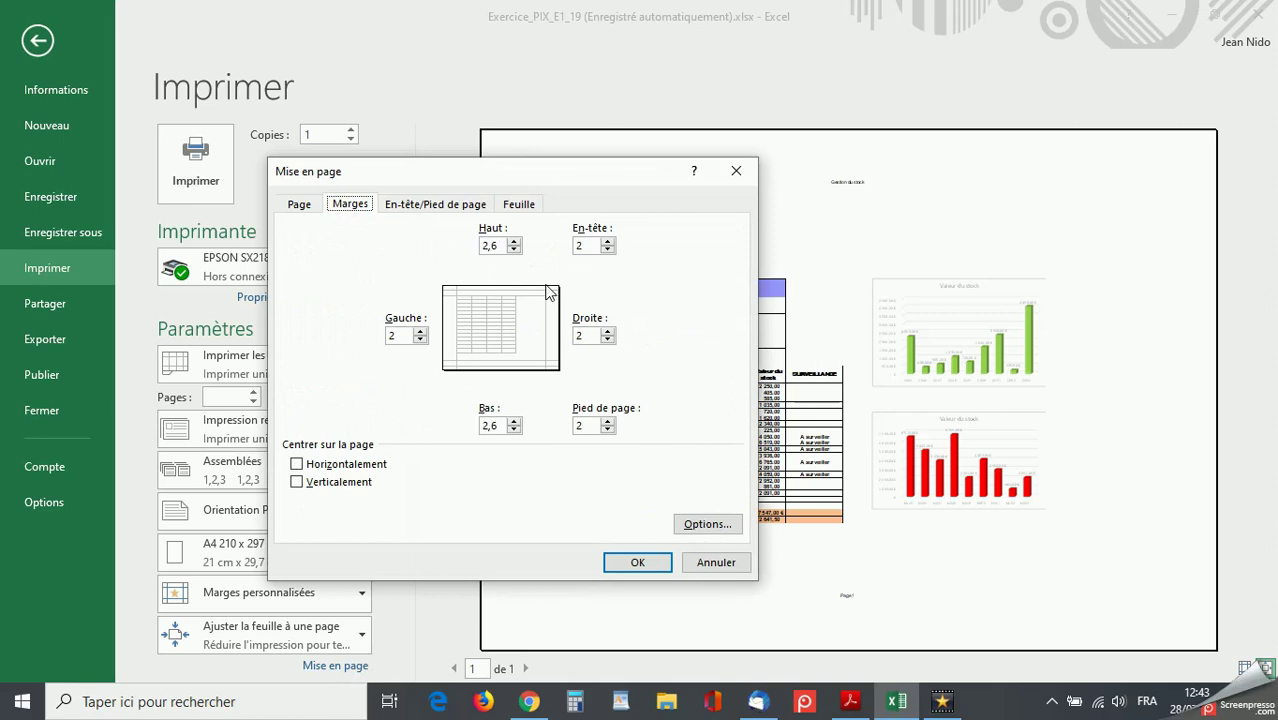
left_click(297, 465)
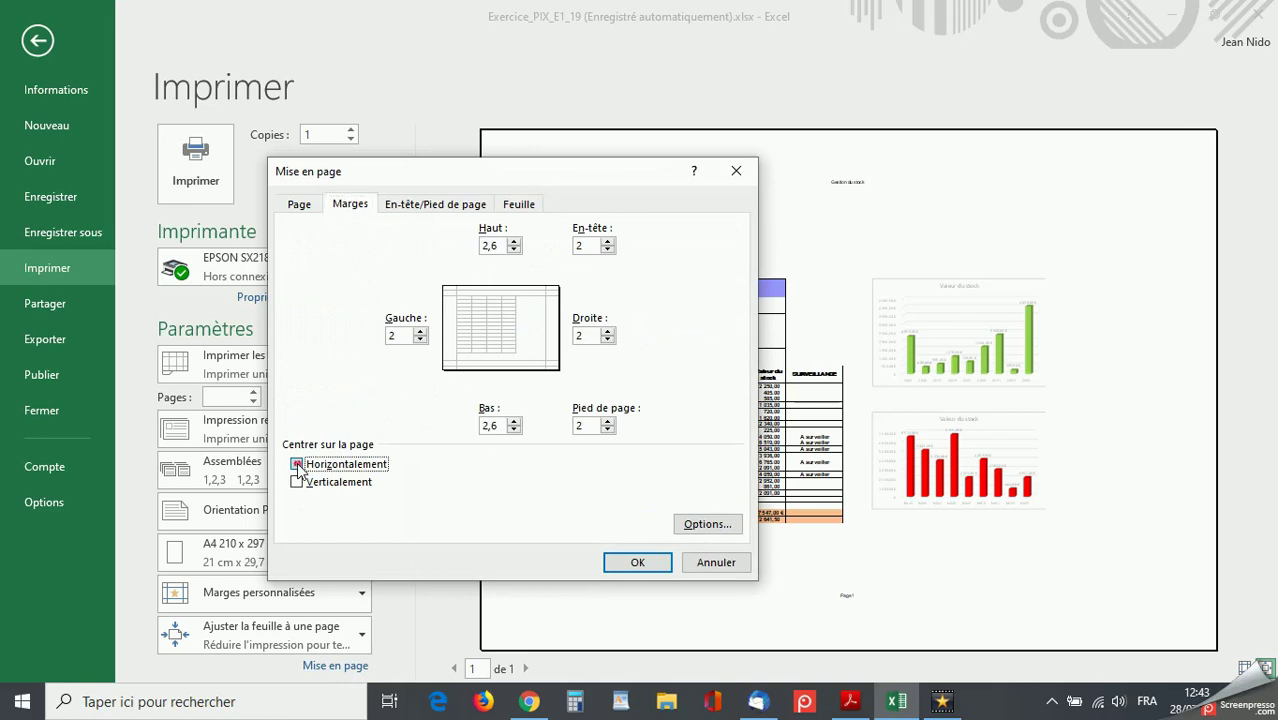
left_click(297, 483)
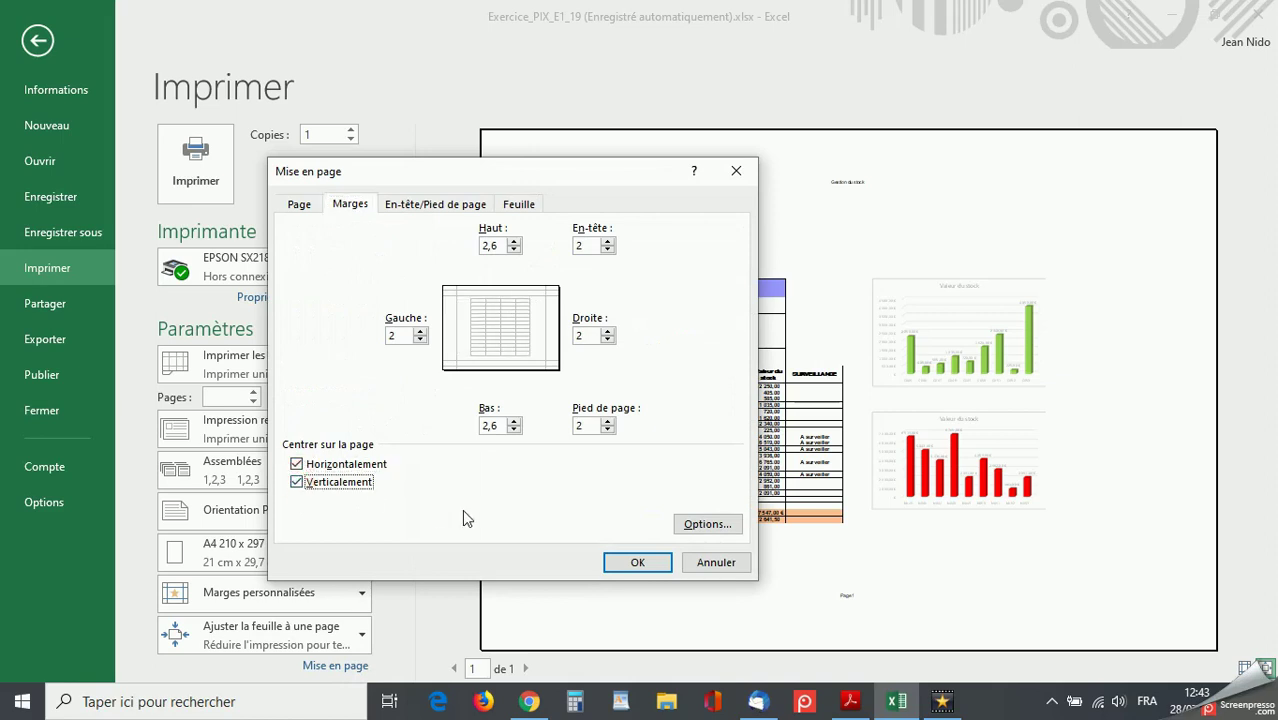
left_click(638, 564)
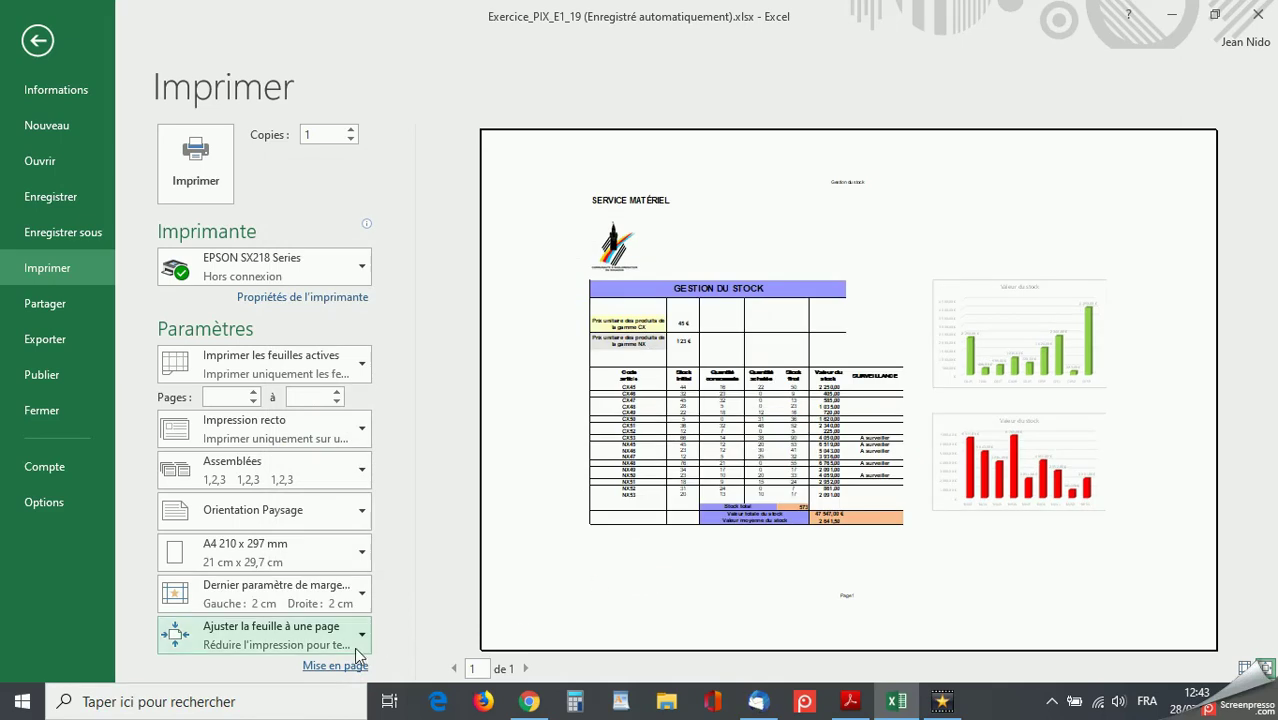
Reopen Page Setup at the En-tête/Pied de page settings
left_click(330, 664)
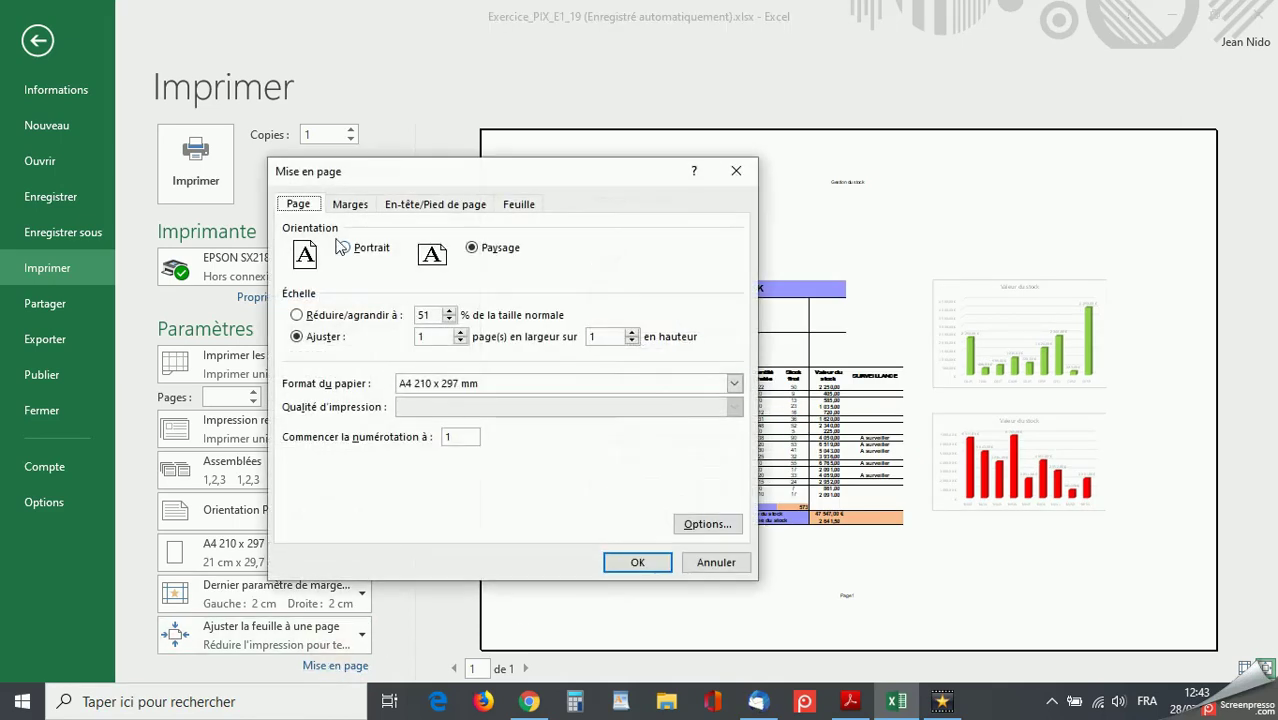
left_click(350, 206)
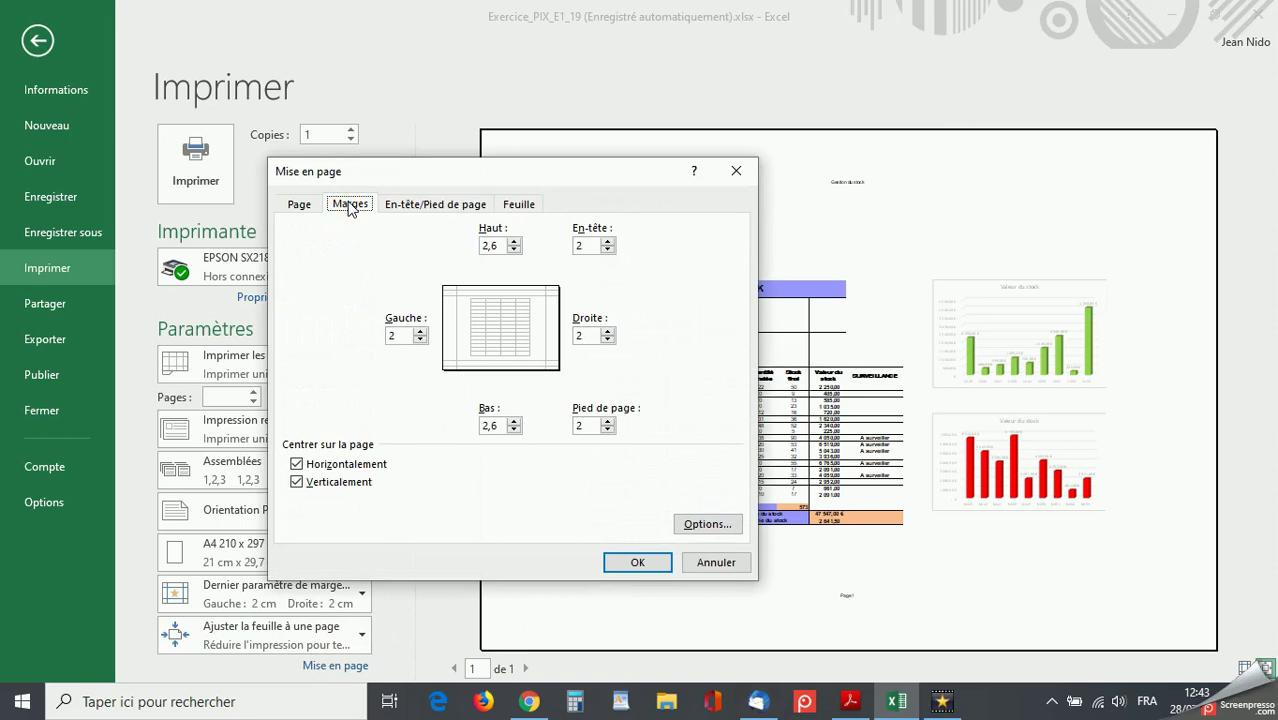
left_click(420, 208)
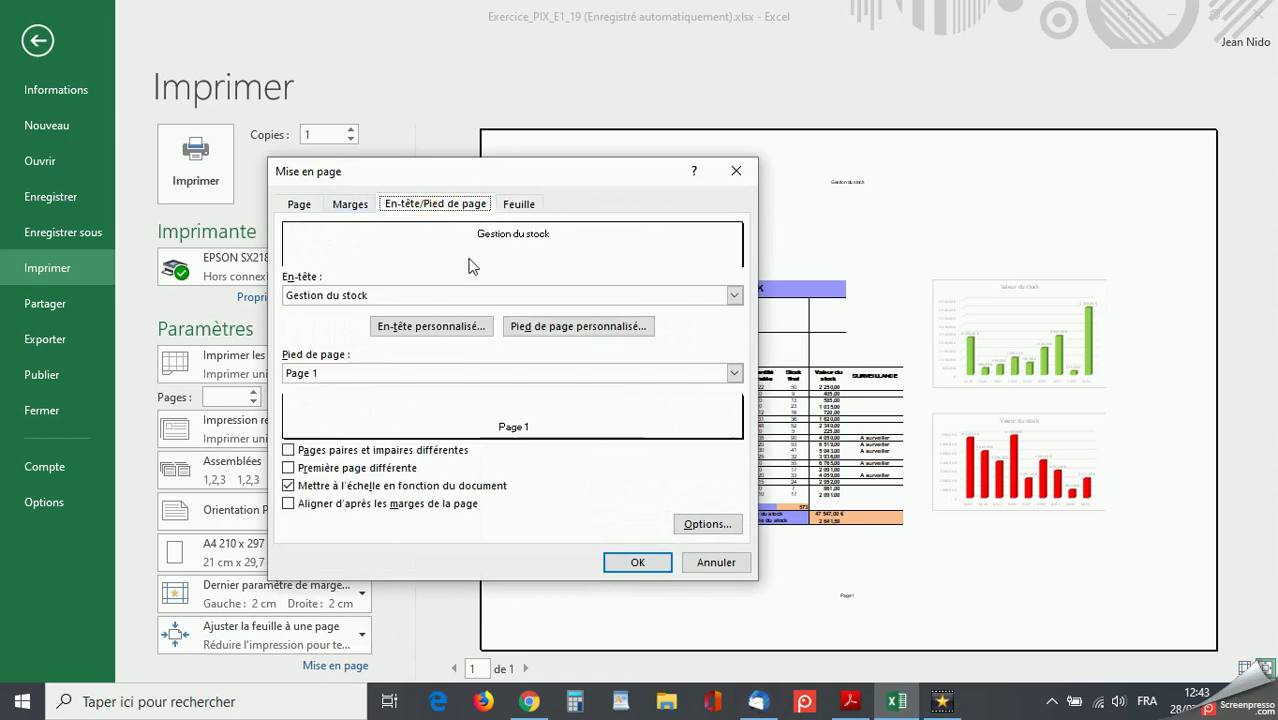
Format the centred &[Onglet] custom header as red, size 14 text and apply it
left_click(434, 330)
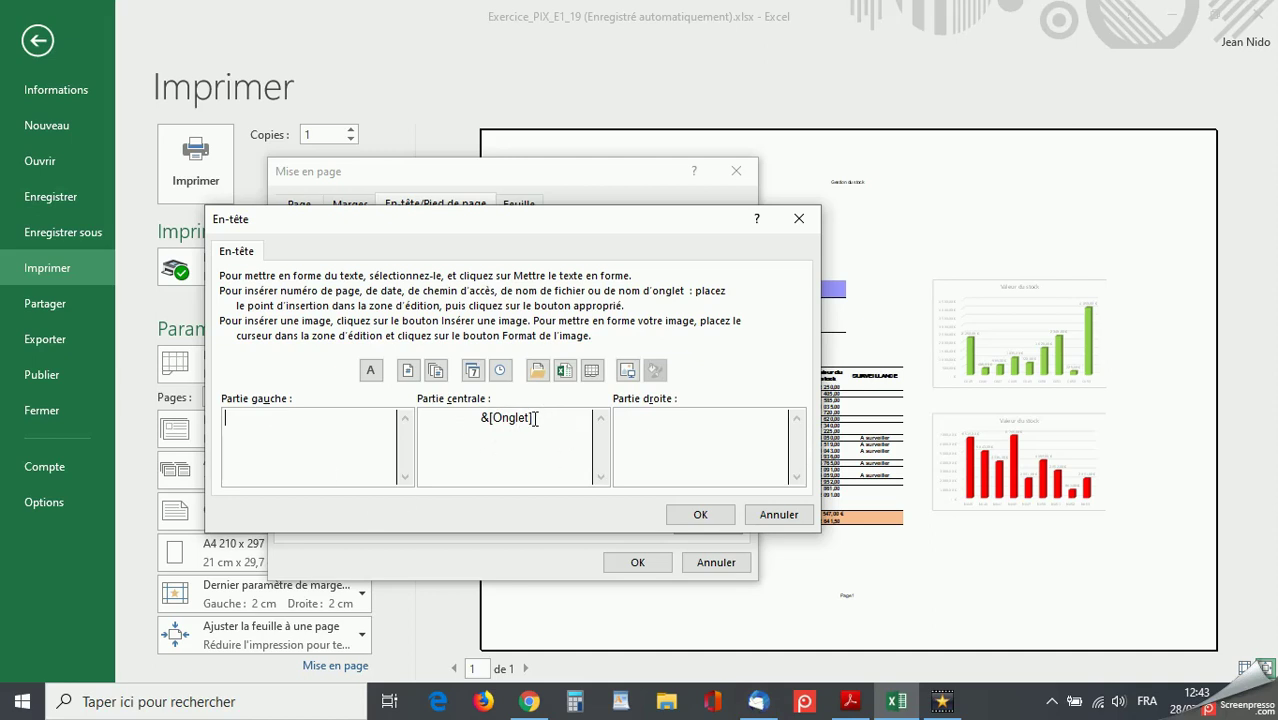
left_click_drag(536, 419, 485, 413)
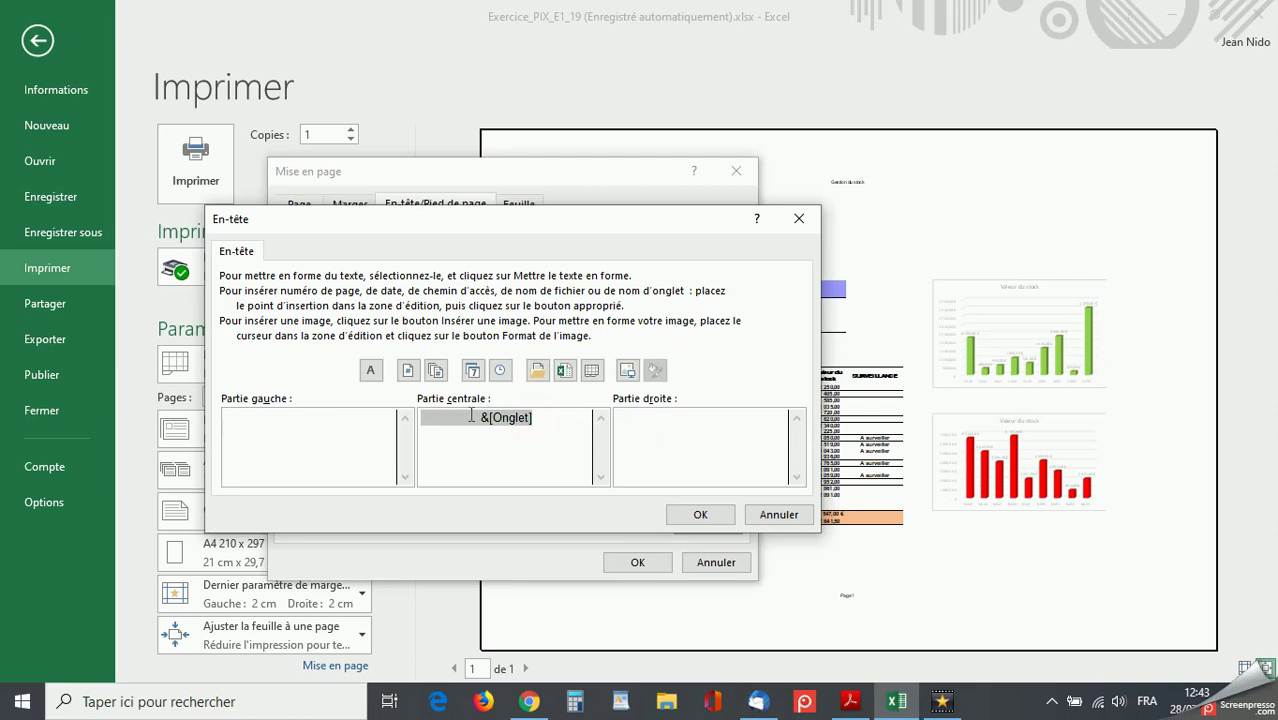
left_click(370, 370)
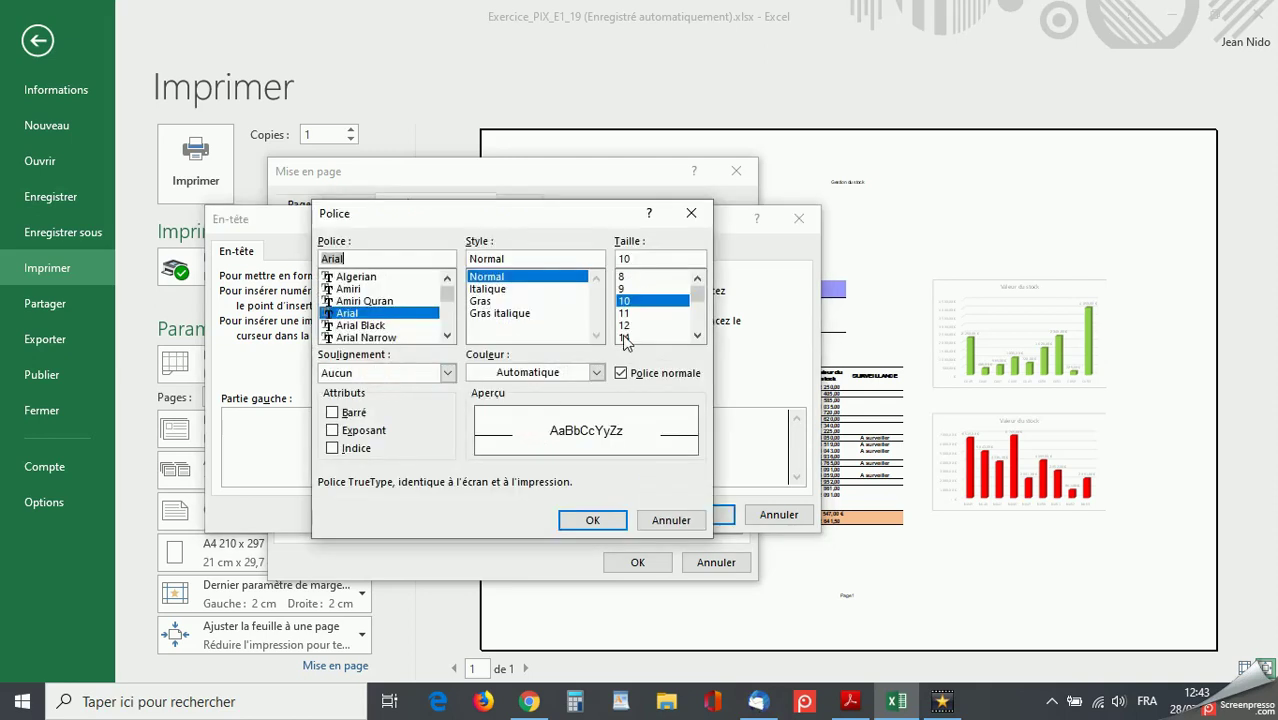
left_click(624, 337)
left_click(597, 373)
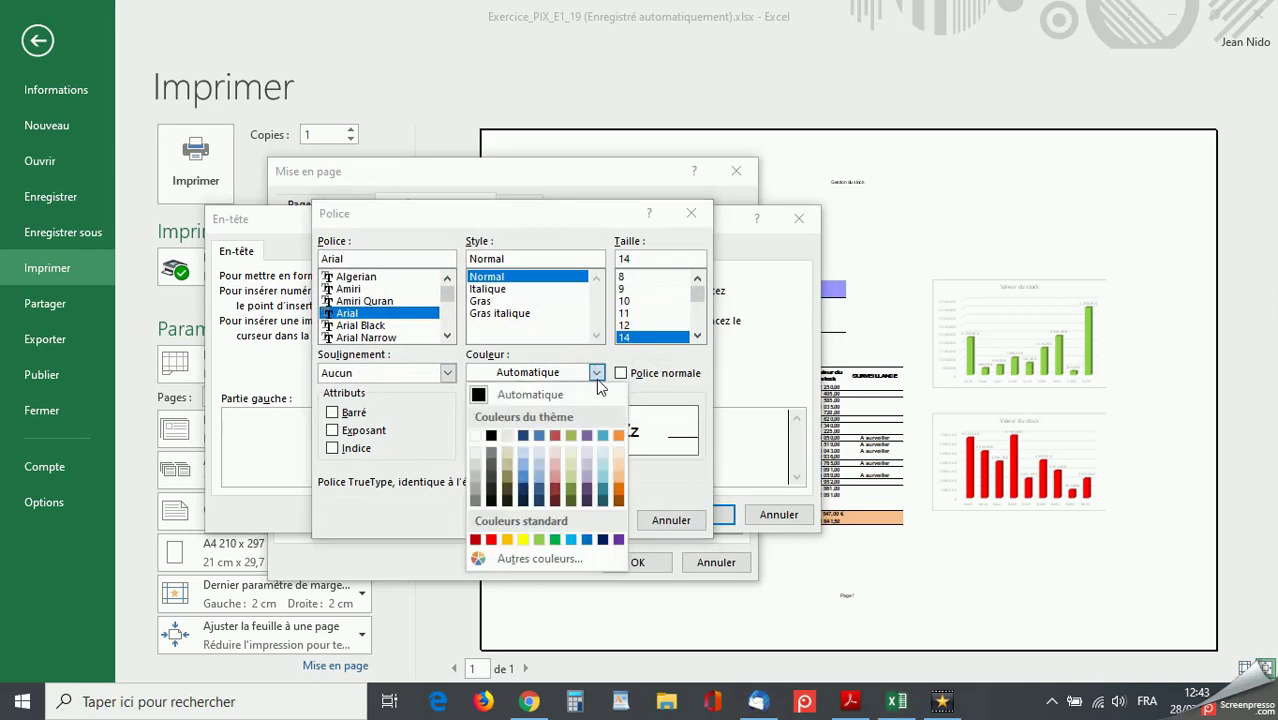
left_click(491, 540)
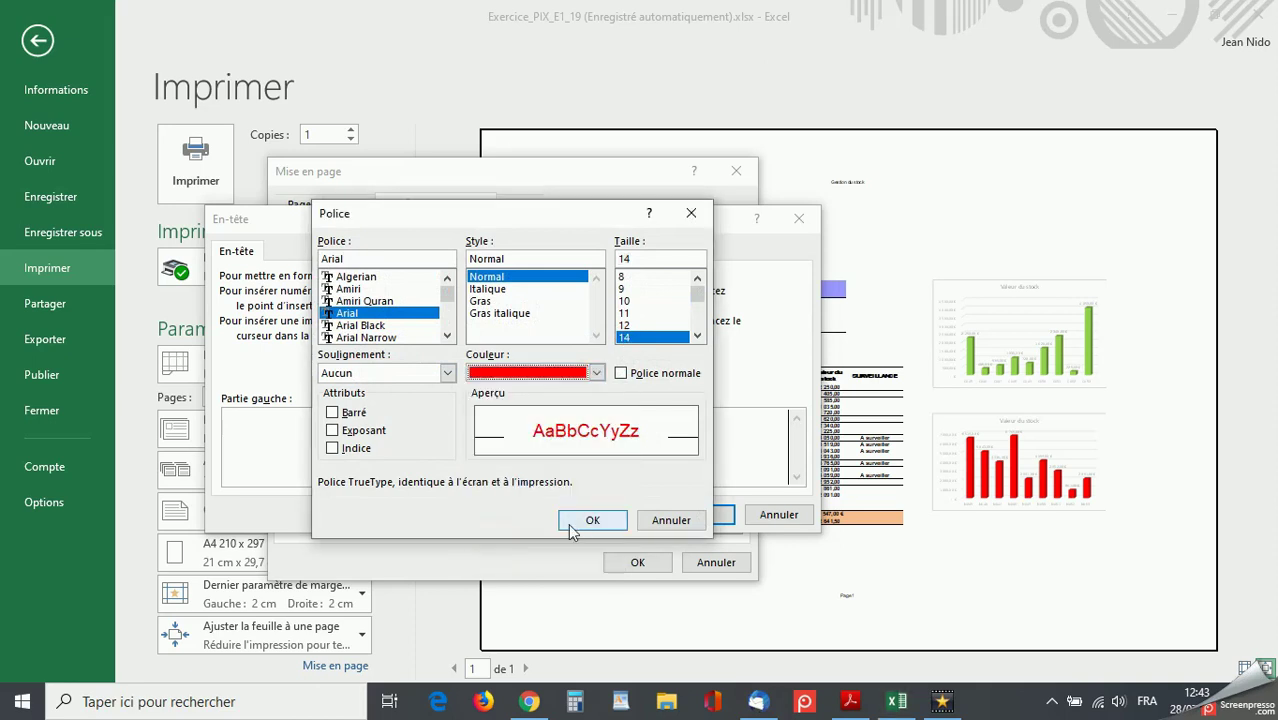
left_click(590, 520)
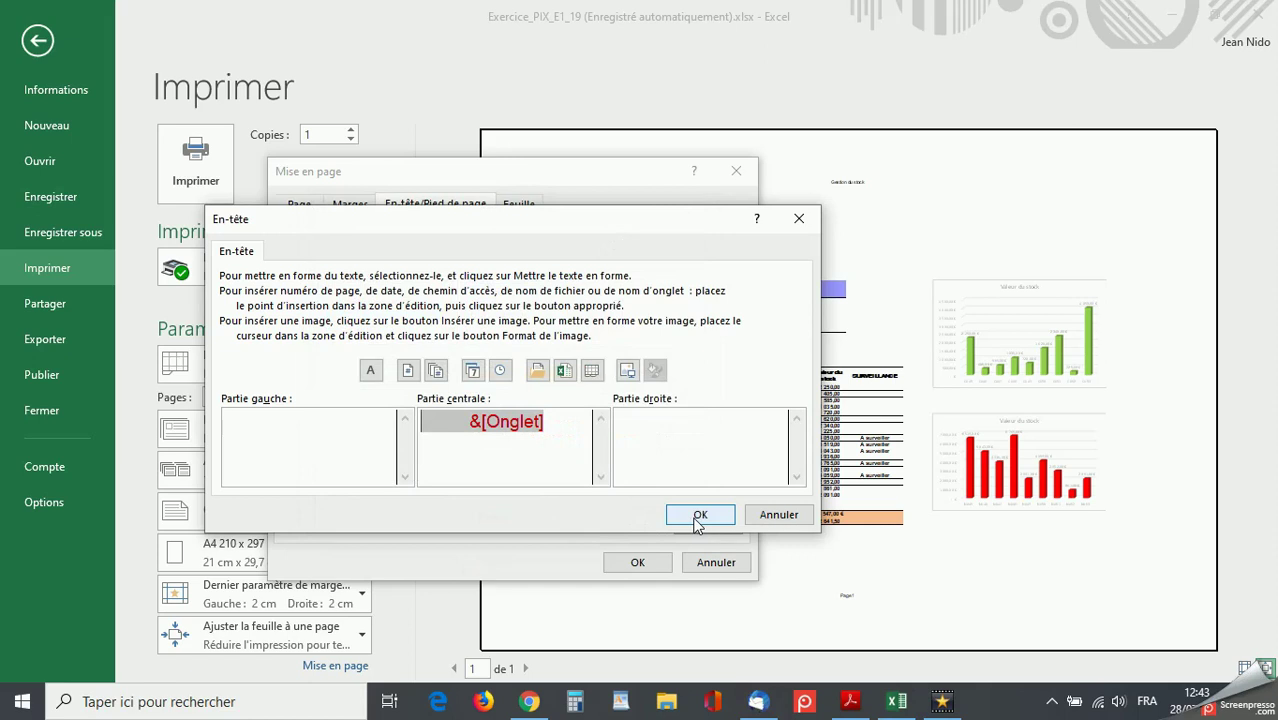
left_click(700, 516)
left_click(648, 566)
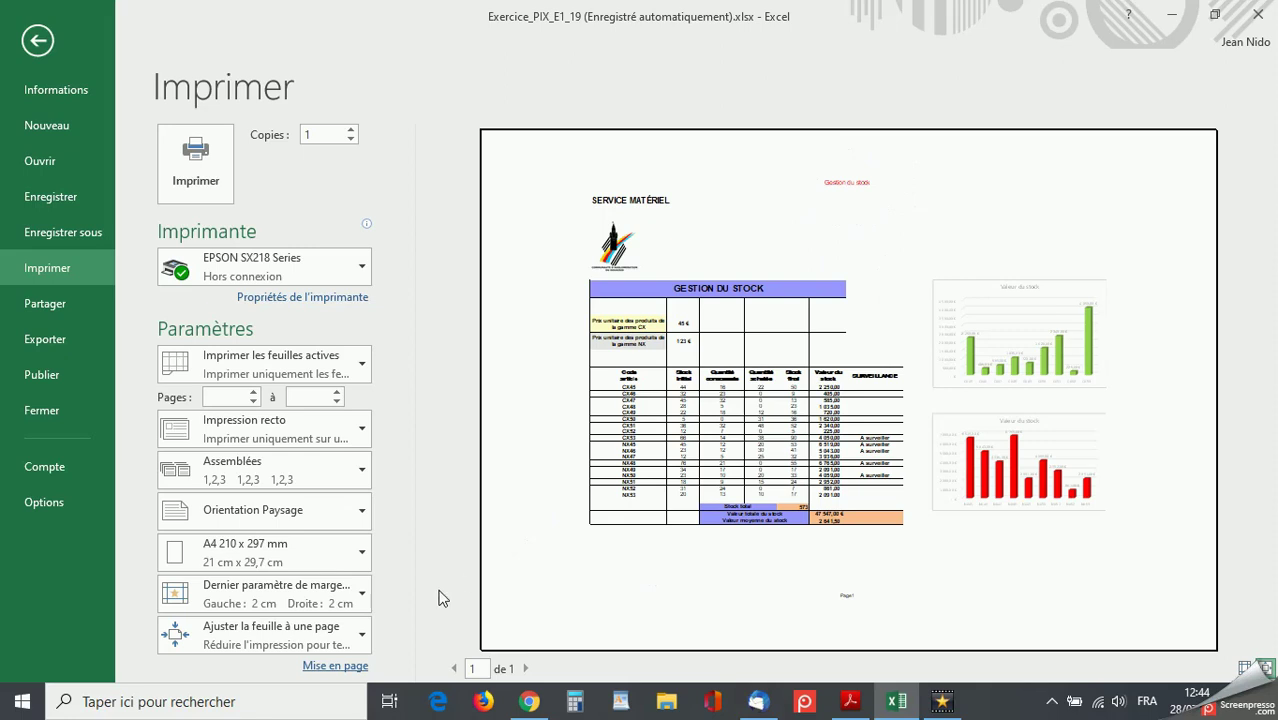
left_click(337, 666)
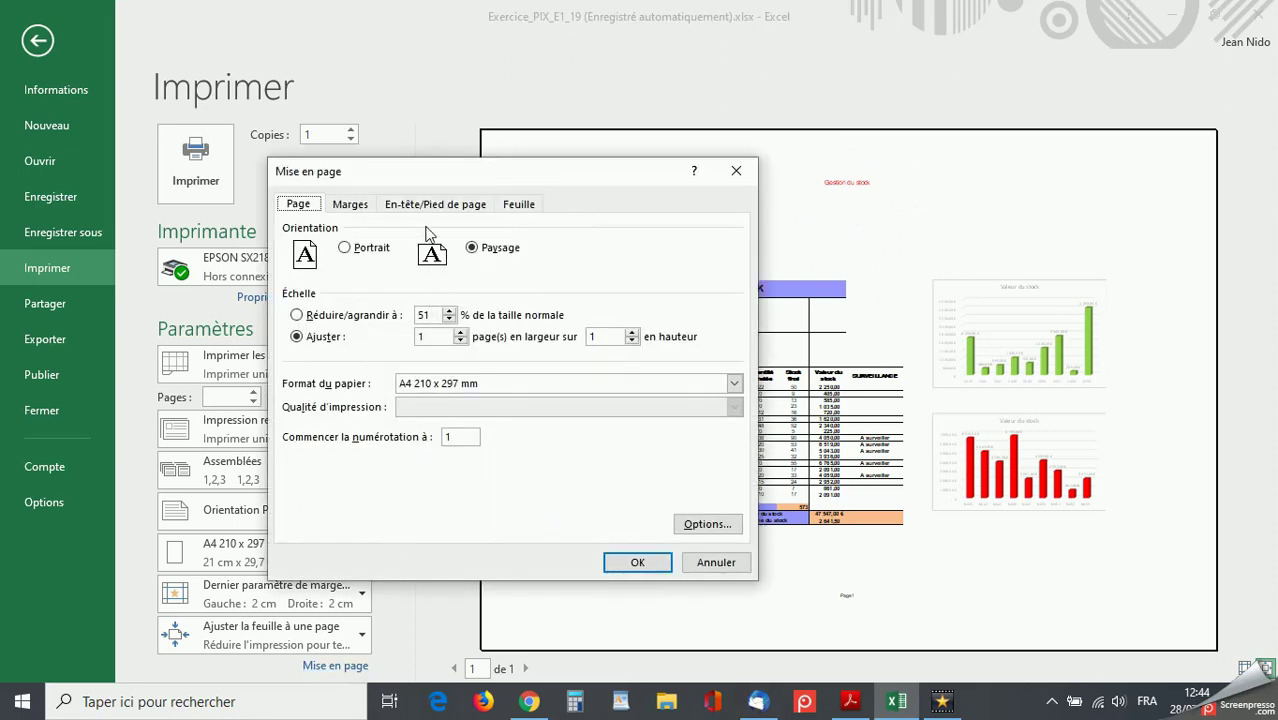
Delete the Page &[Page] footer and insert the current date in the left footer section
left_click(430, 204)
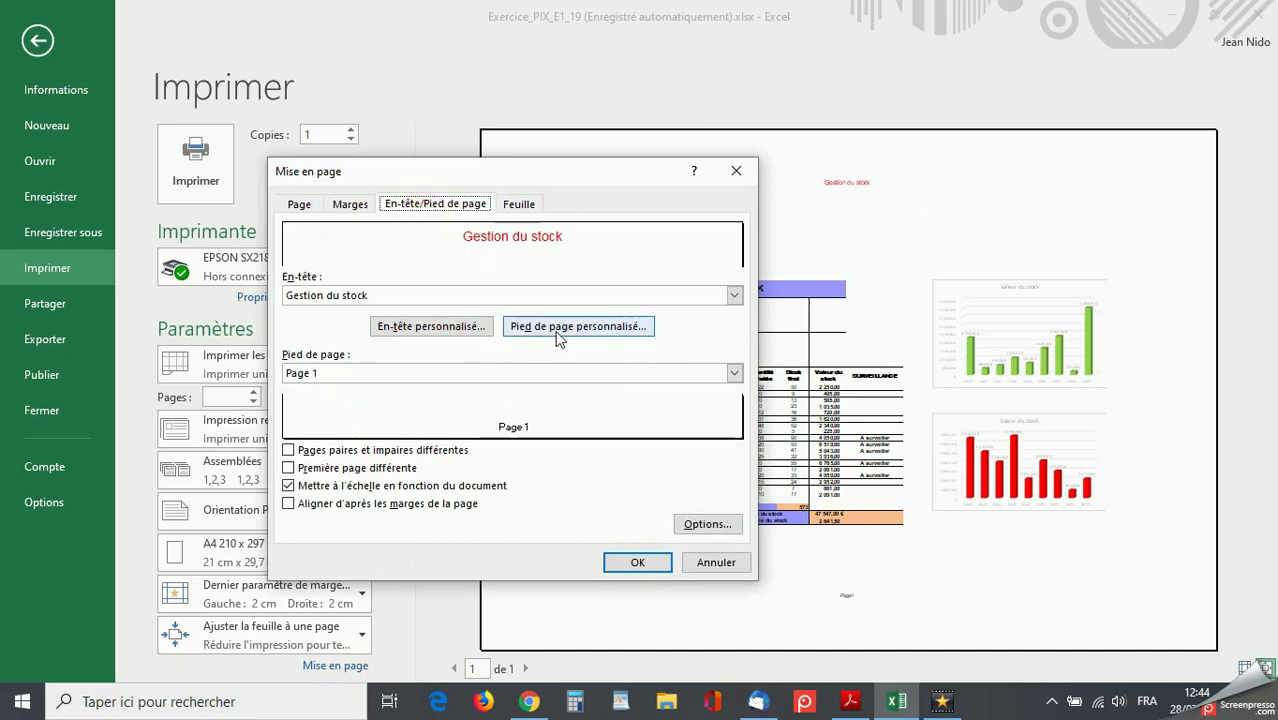
left_click(558, 328)
left_click_drag(547, 419, 461, 419)
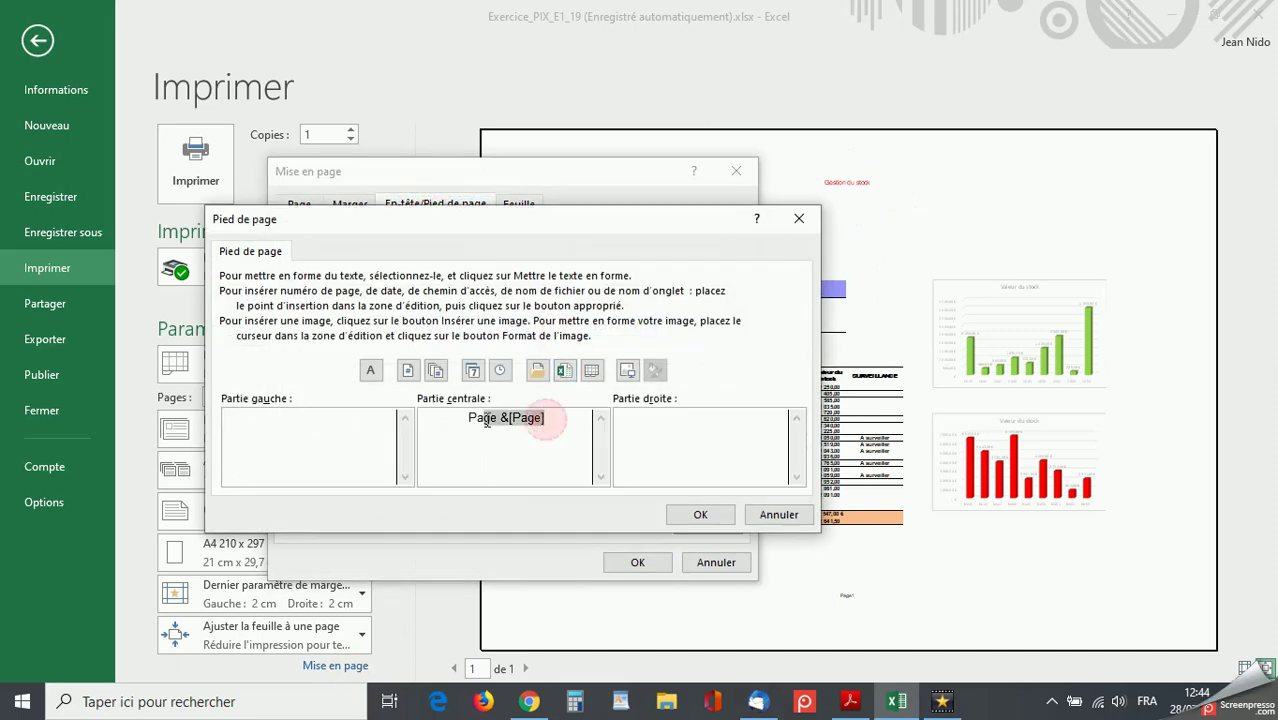
key("Delete")
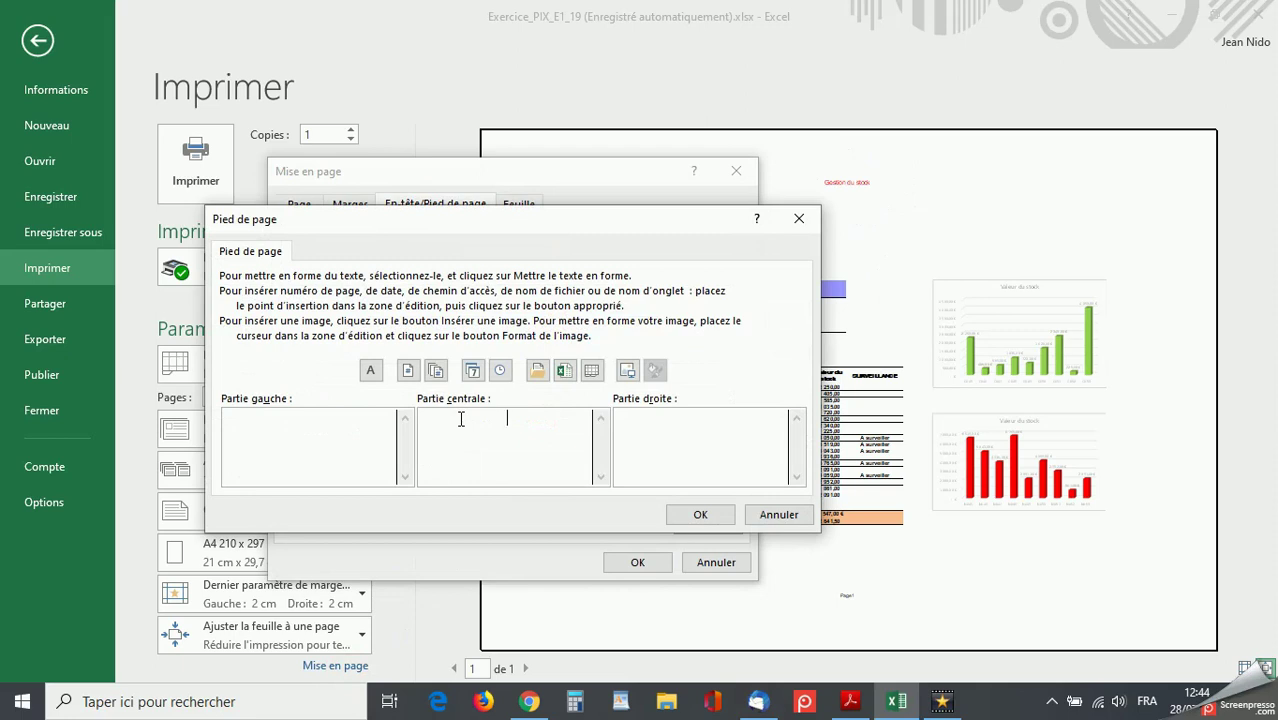
left_click(265, 421)
left_click(473, 371)
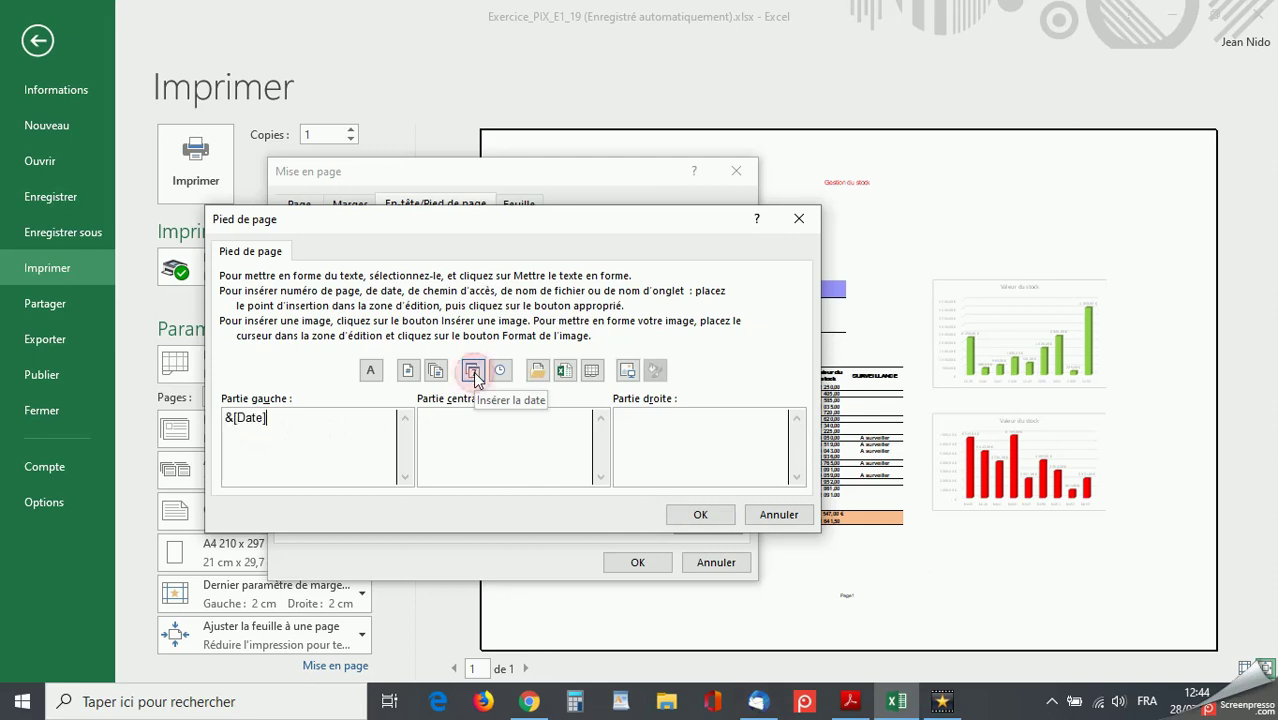
left_click(703, 515)
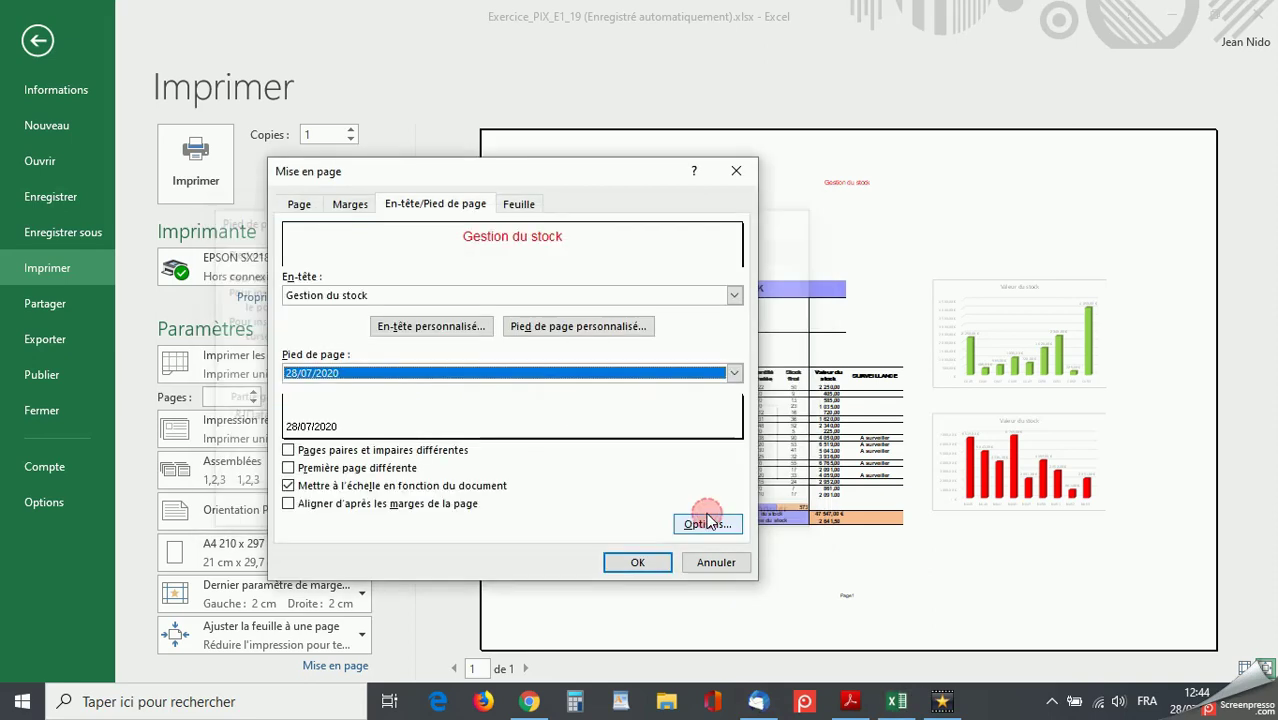
left_click(632, 563)
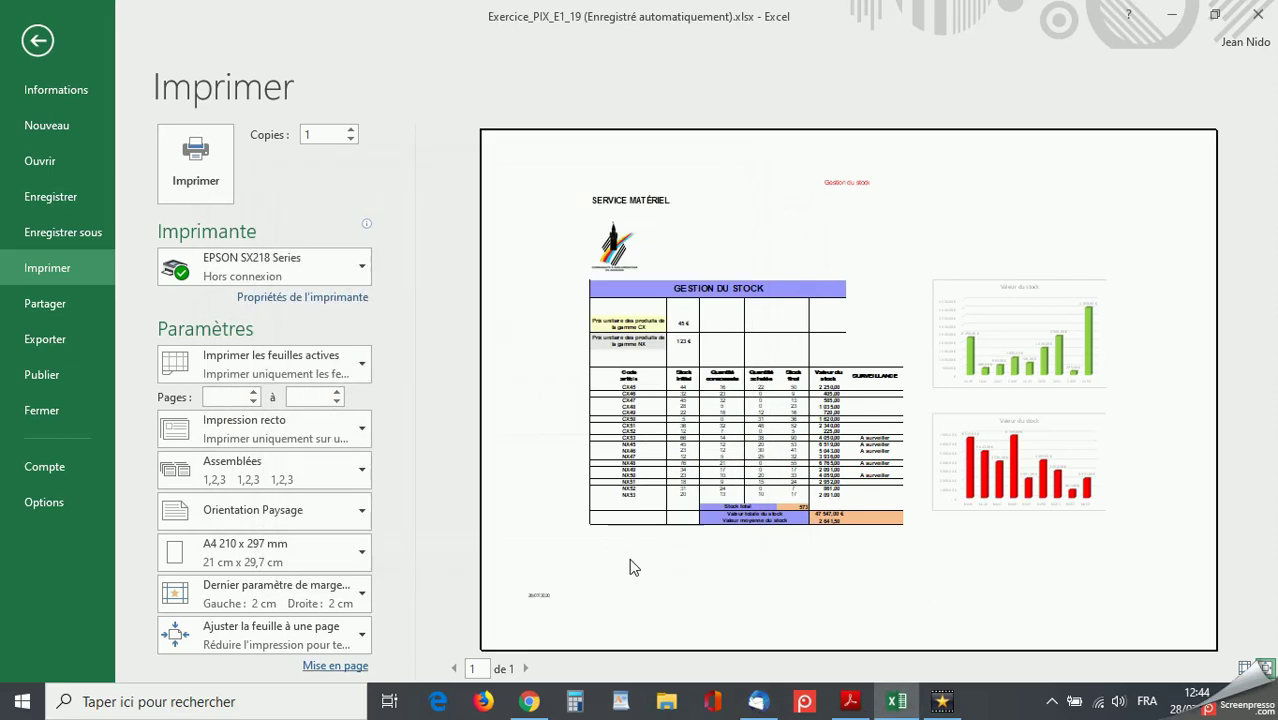